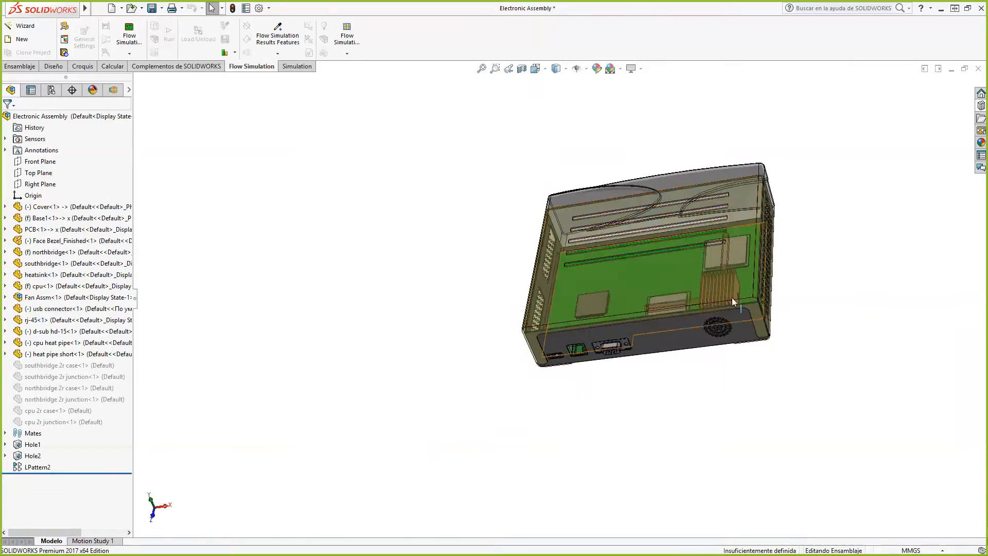
- Examine the heatsink, chips and heat pipes on the circuit board inside the detailed electronic assembly
scroll(718, 278, down, 5)
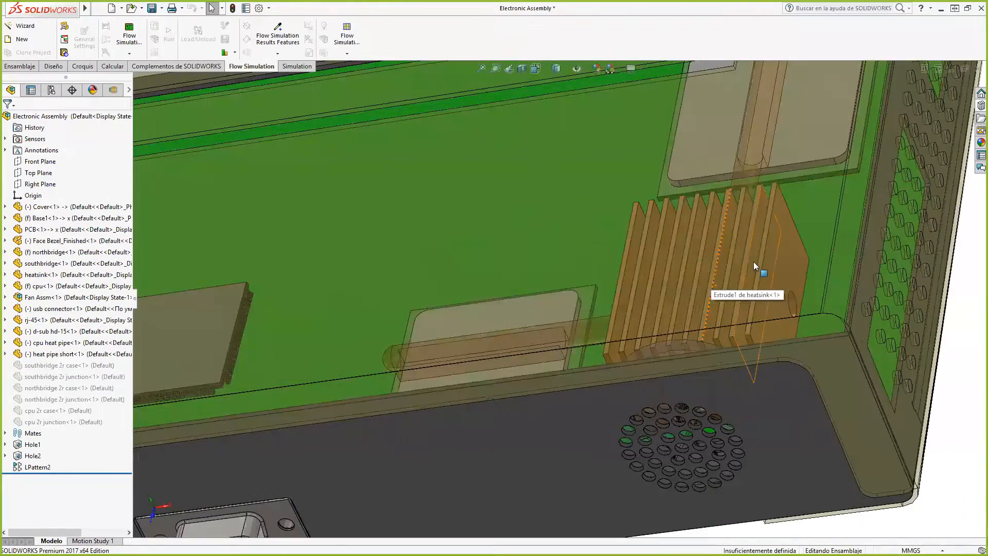
scroll(753, 261, up, 8)
middle_drag(794, 242, 680, 221)
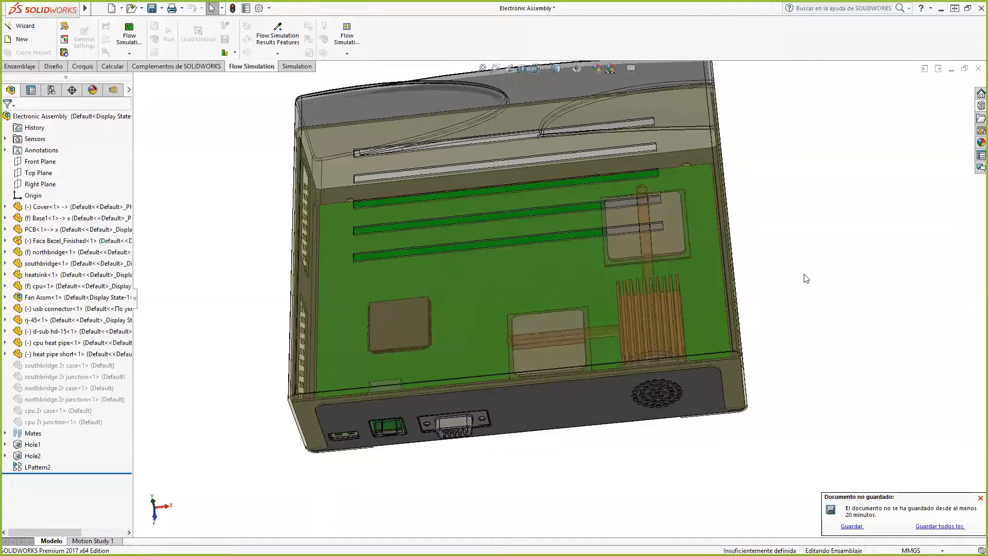
scroll(495, 288, up, 2)
middle_drag(406, 378, 423, 353)
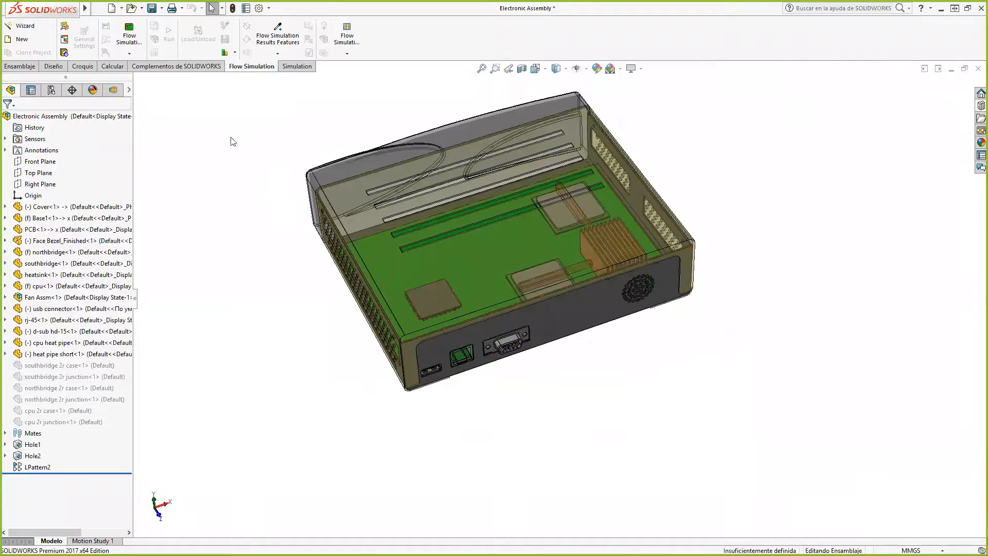
- Inspect the detailed rear connectors in the assembly's Default configuration and activate the Simulation configuration
click(52, 90)
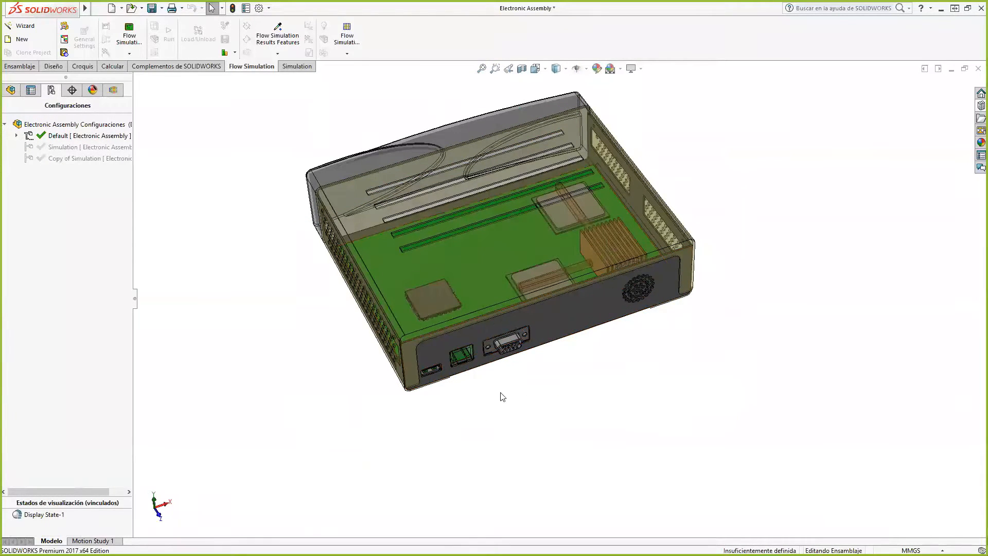
scroll(493, 356, down, 5)
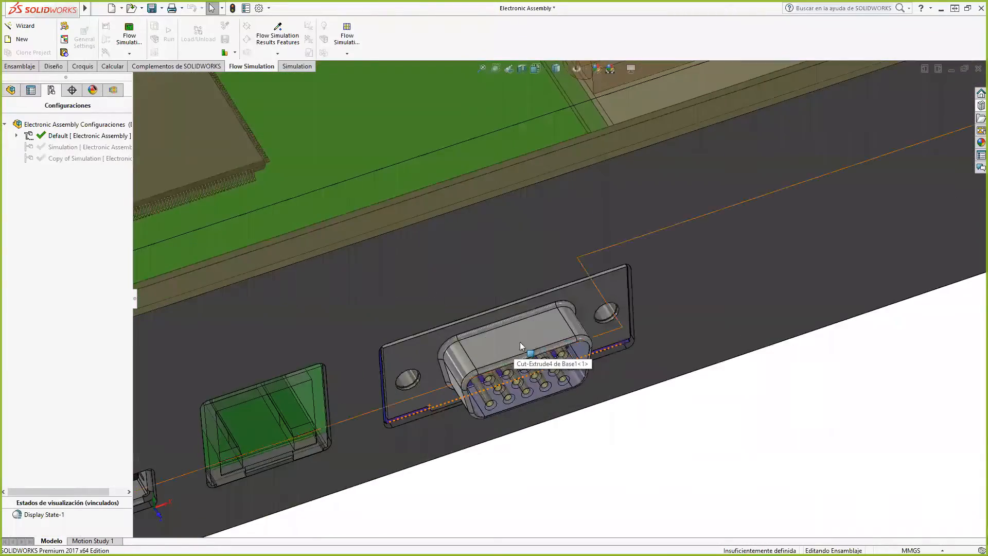
scroll(448, 344, up, 1)
scroll(487, 374, down, 6)
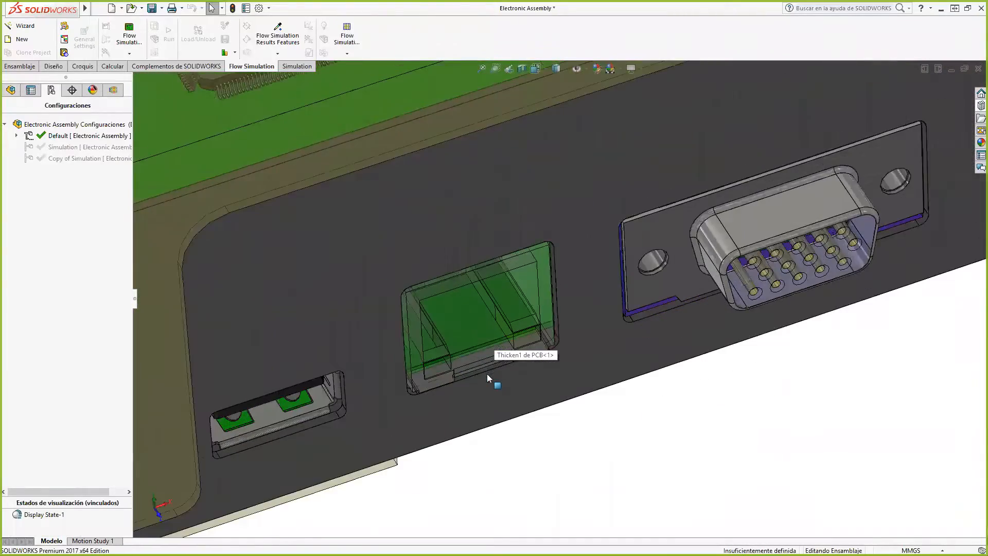
scroll(531, 445, up, 4)
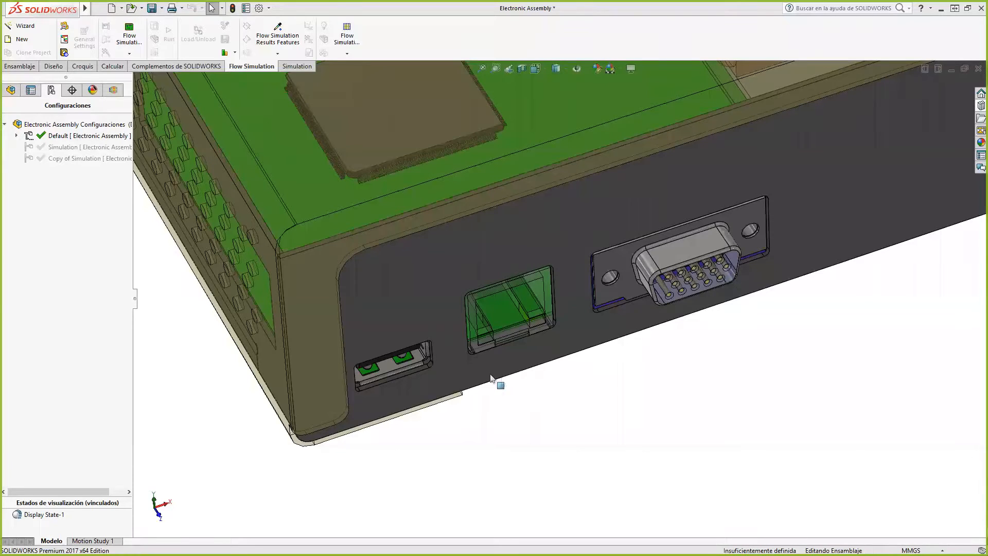
double_click(87, 149)
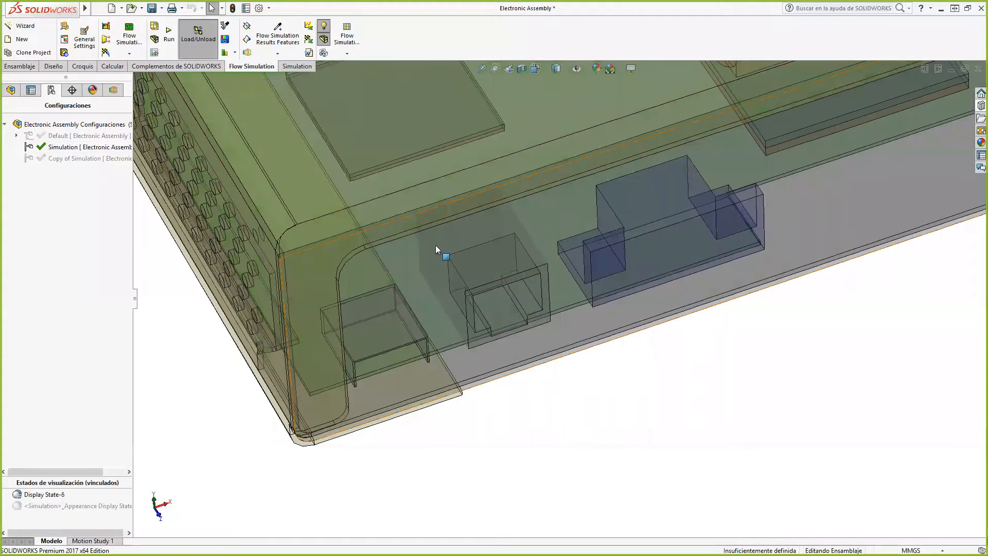
- Examine the simplified chips, the heatsink and the fan in the Simulation configuration
scroll(609, 248, down, 5)
scroll(669, 206, down, 3)
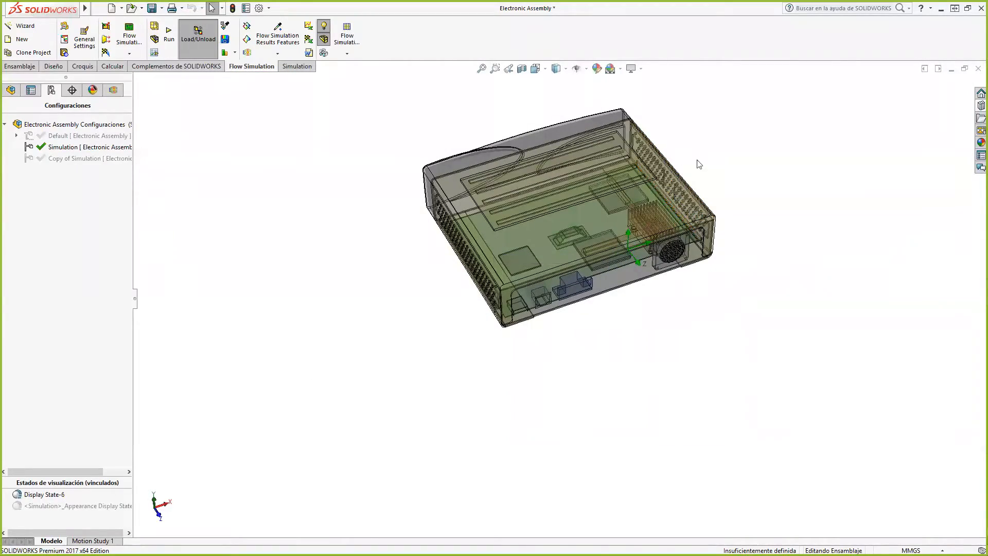
scroll(621, 206, down, 8)
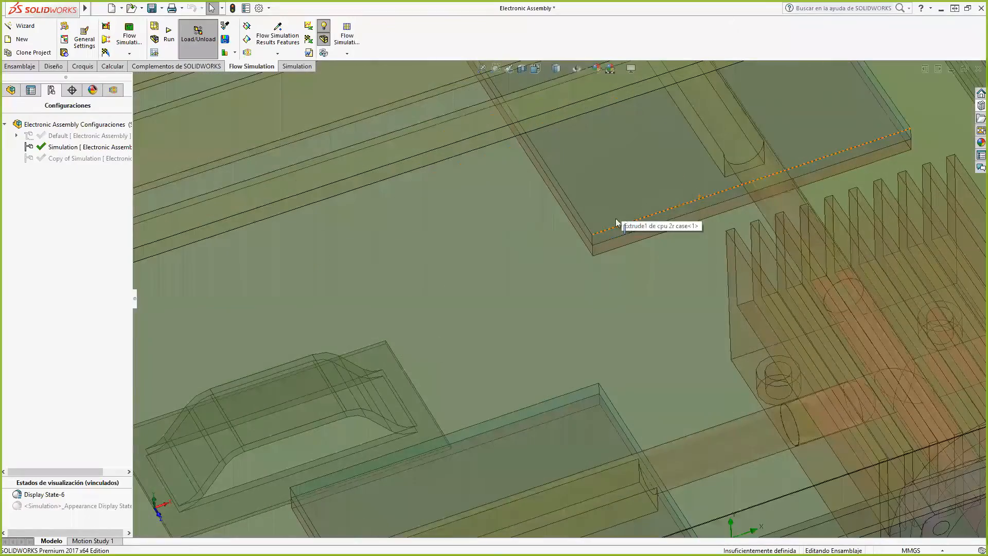
scroll(612, 238, up, 5)
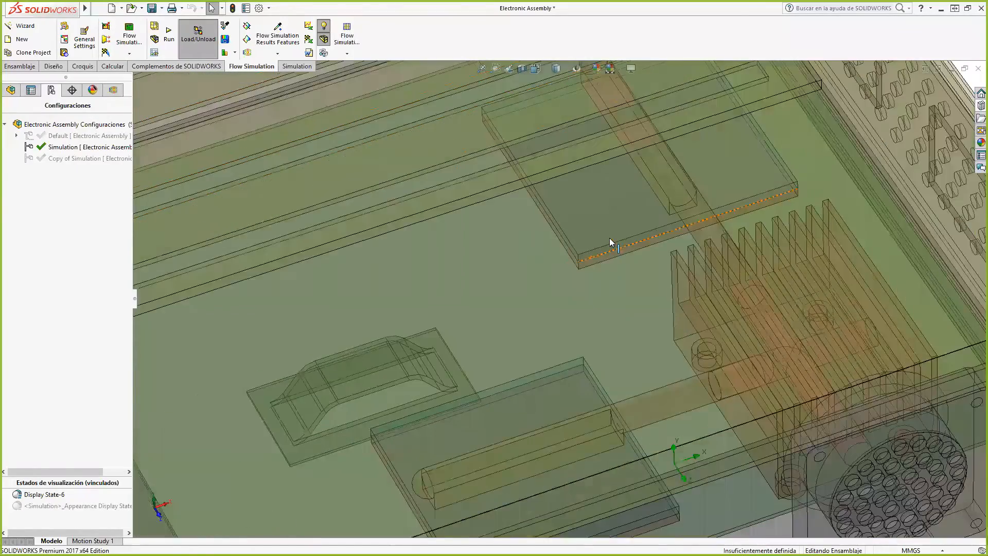
scroll(608, 234, up, 4)
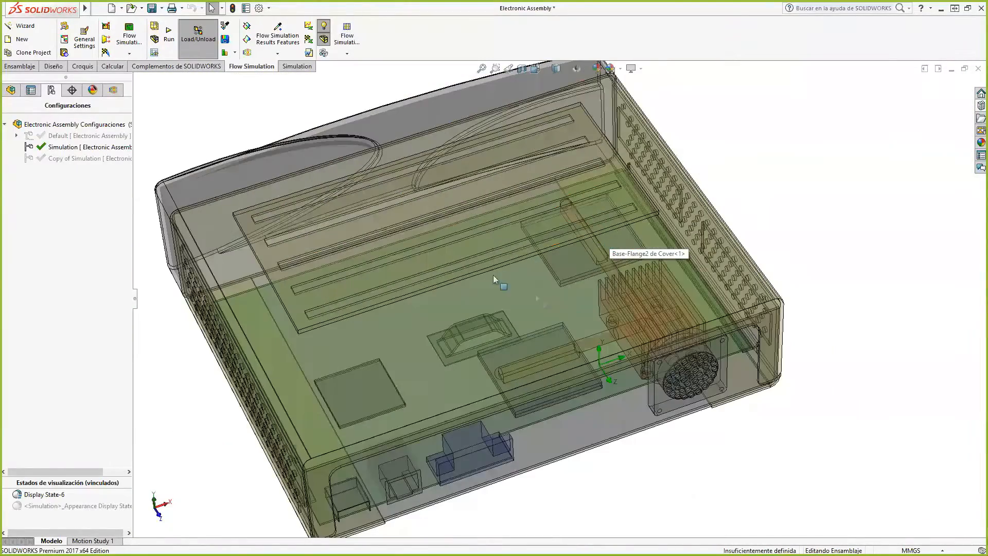
scroll(633, 342, down, 8)
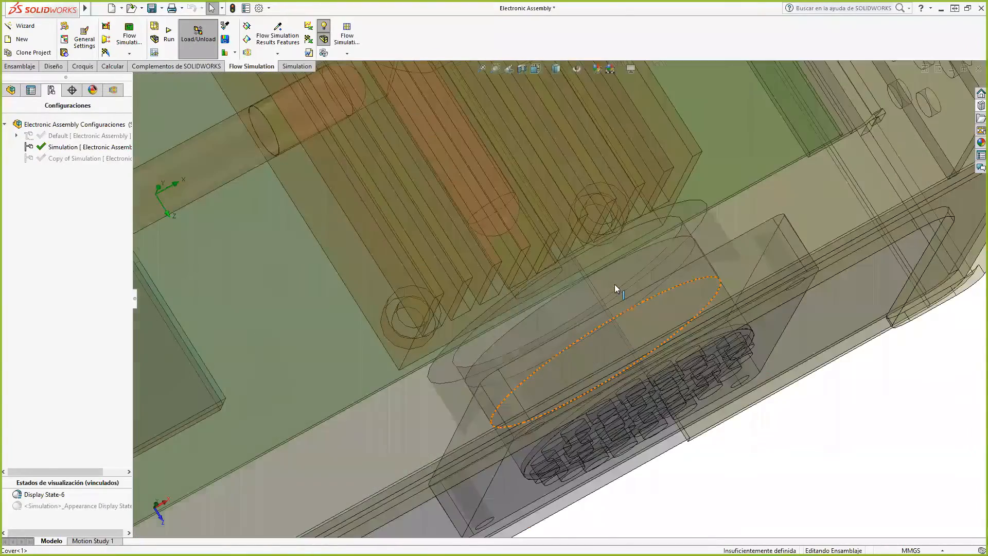
middle_drag(615, 285, 624, 317)
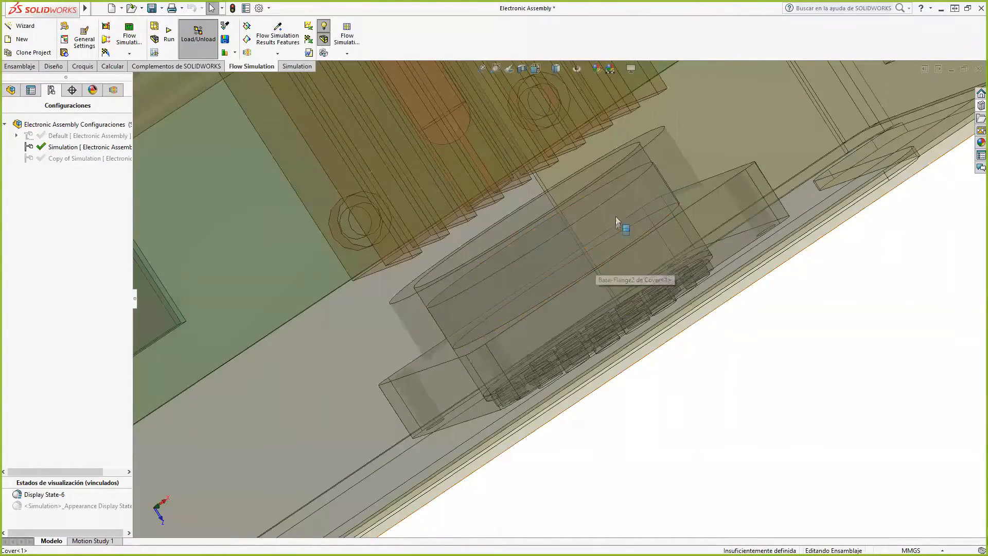
scroll(628, 239, up, 6)
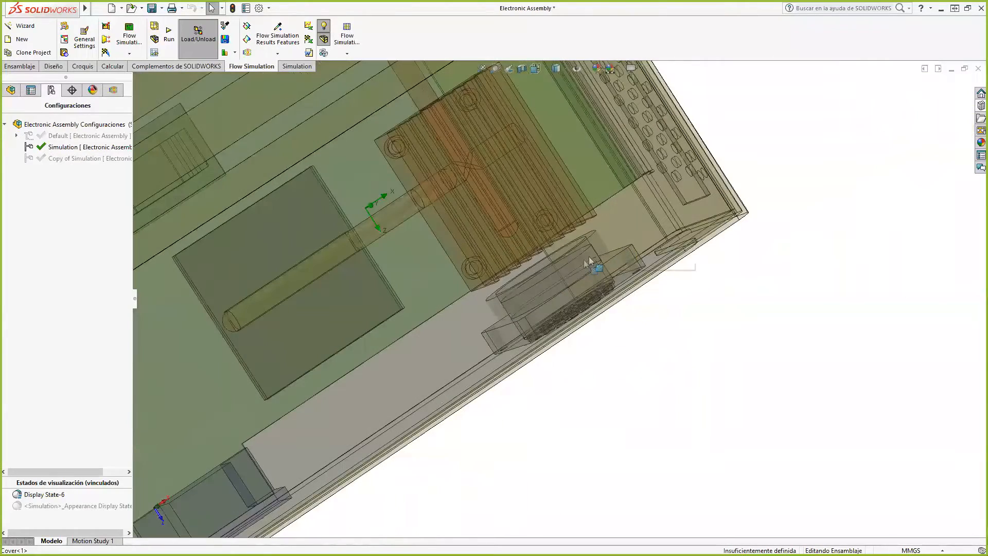
scroll(563, 313, up, 3)
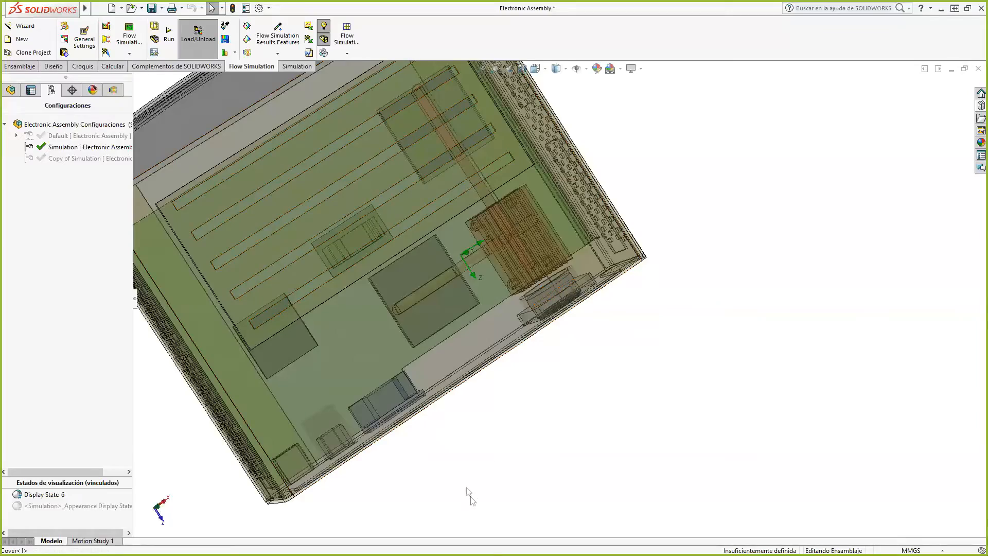
- Examine the simplified rear connectors and the overall enclosure in the Simulation configuration
middle_drag(469, 501, 439, 426)
scroll(494, 386, down, 5)
scroll(474, 356, down, 5)
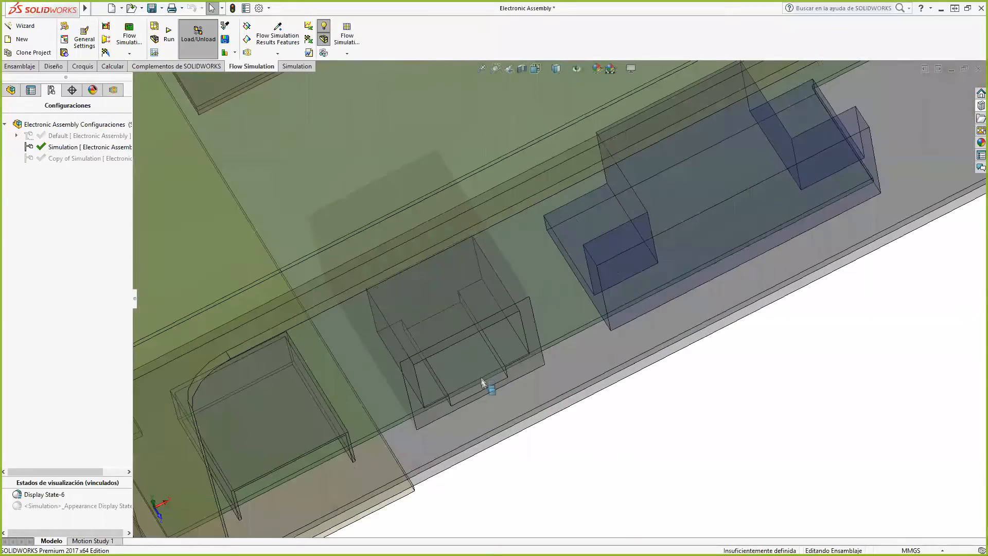
scroll(474, 335, up, 4)
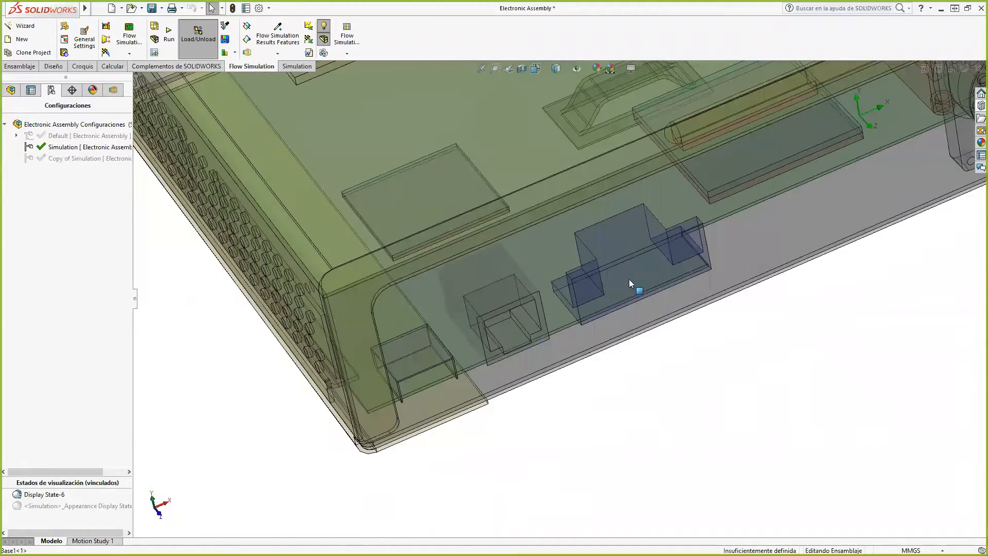
scroll(638, 298, up, 8)
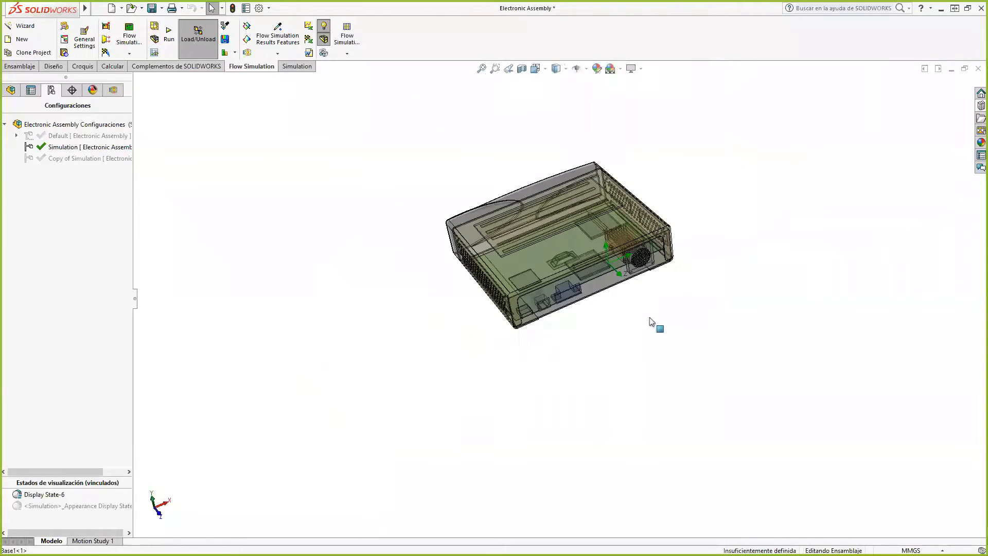
middle_drag(595, 327, 674, 278)
right_click(673, 268)
click(724, 187)
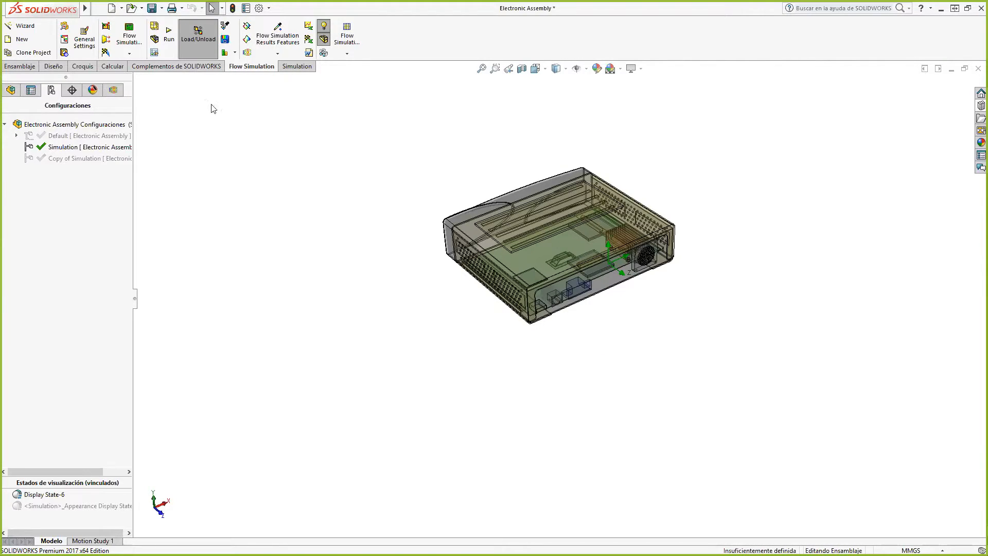
- Start a new flow project with the Wizard, named refrigeracion, using the current Simulation configuration
click(25, 28)
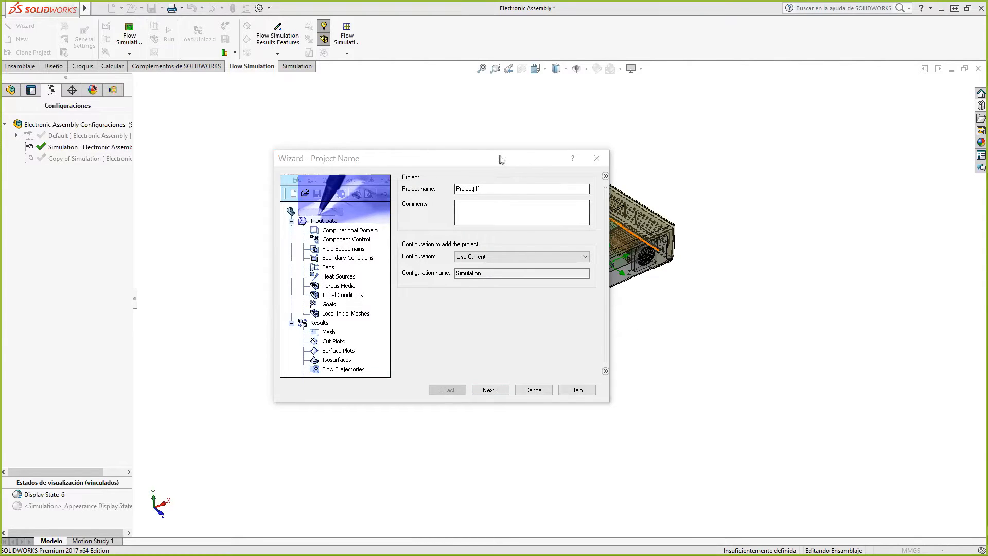
drag(501, 160, 522, 163)
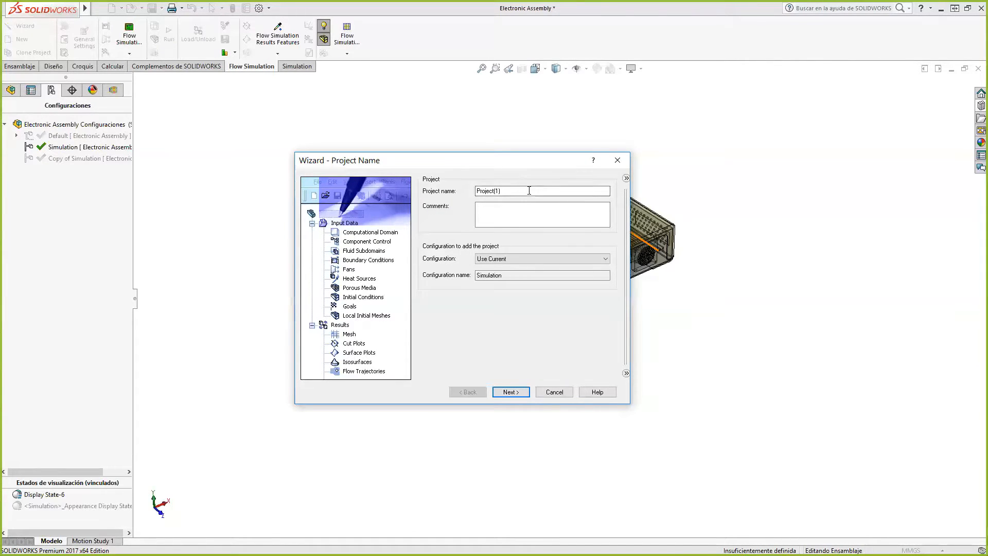
drag(500, 191, 454, 177)
text(refrigeracion)
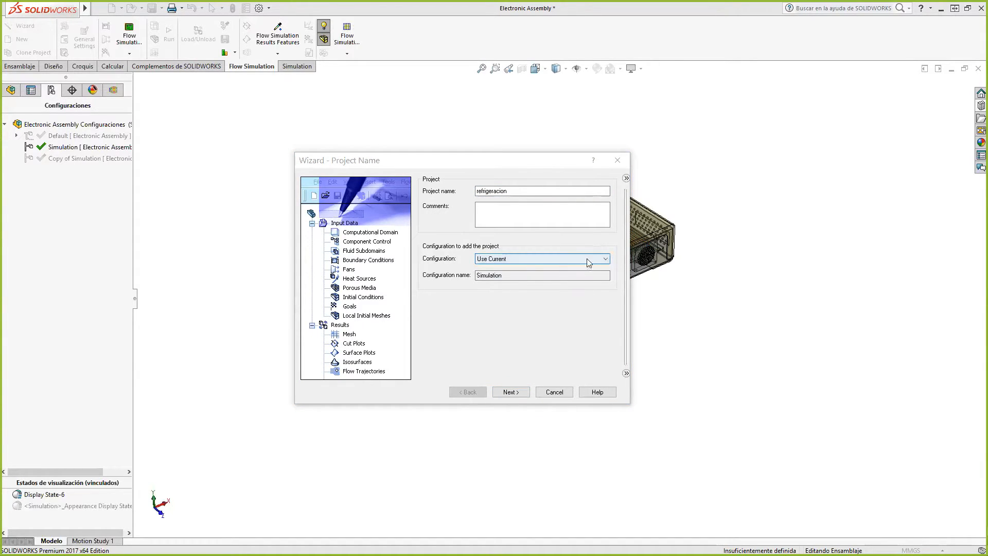
click(524, 259)
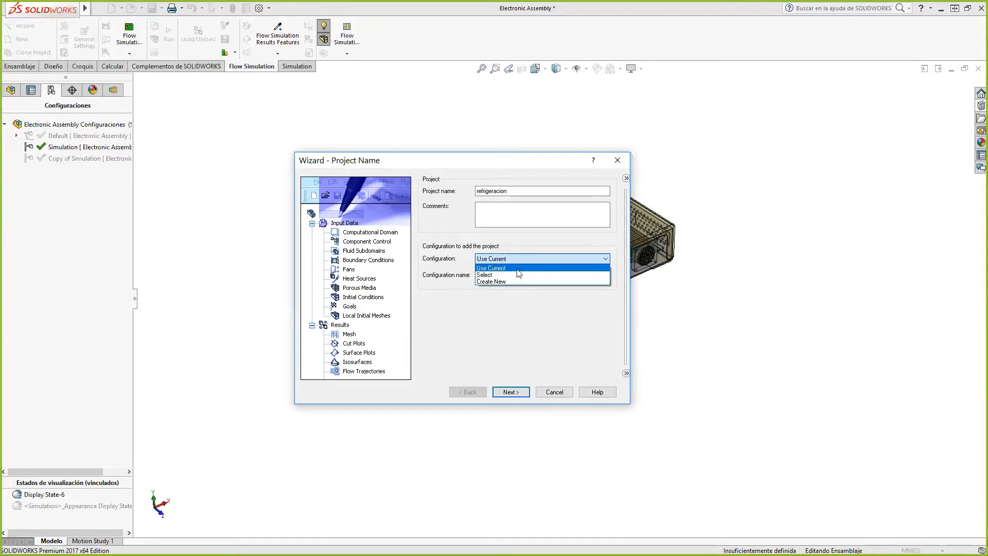
click(517, 268)
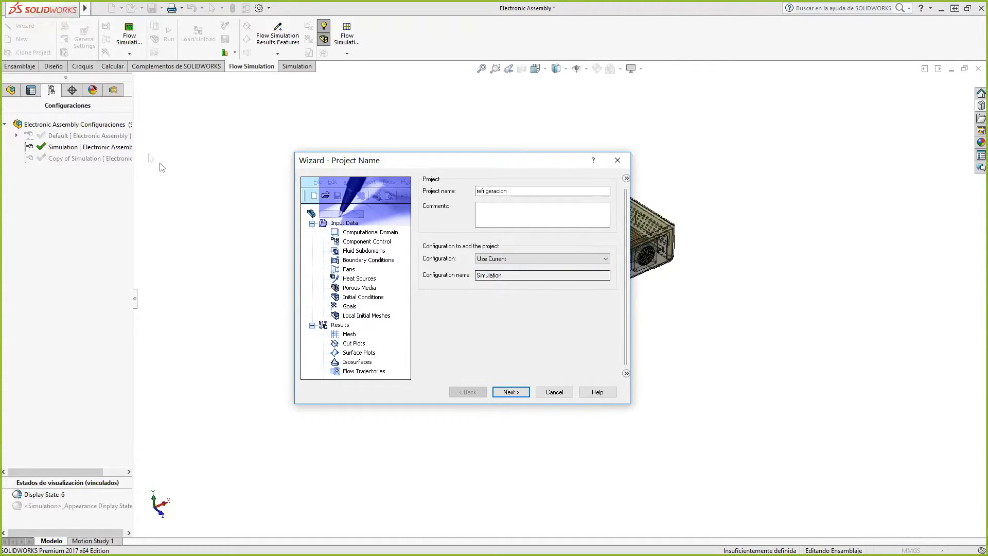
click(509, 393)
- Set the temperature unit to °C within the SI unit system and proceed to the analysis type settings
click(626, 372)
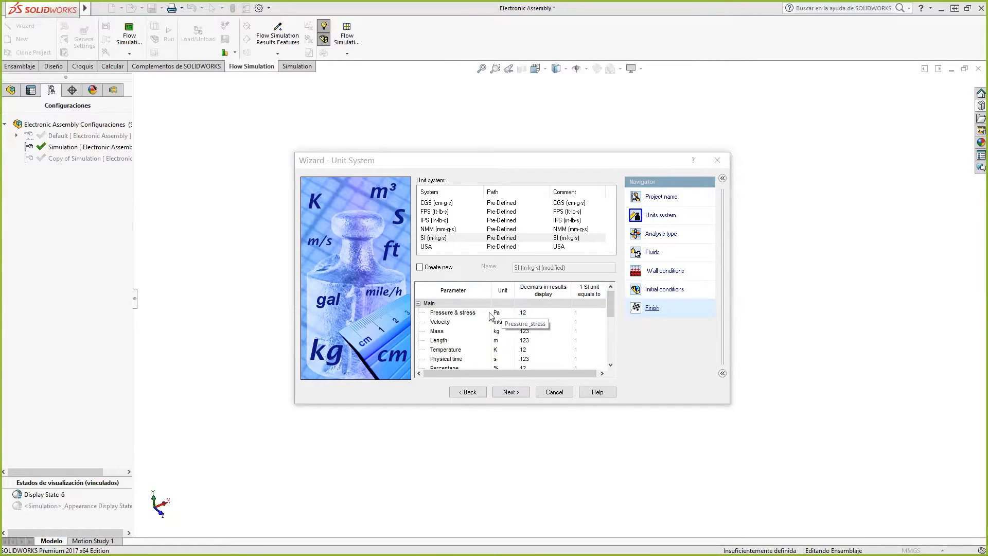
click(498, 353)
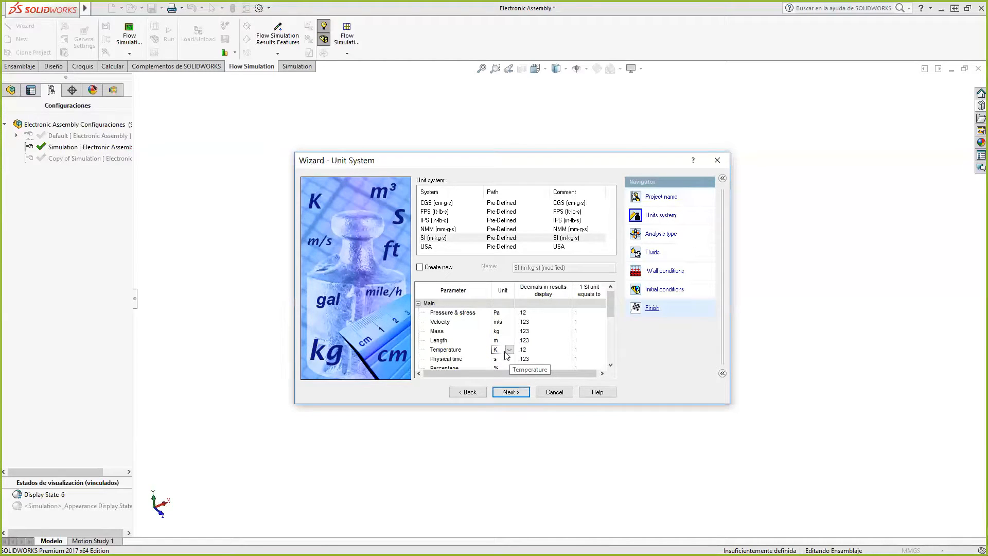
click(509, 350)
click(503, 366)
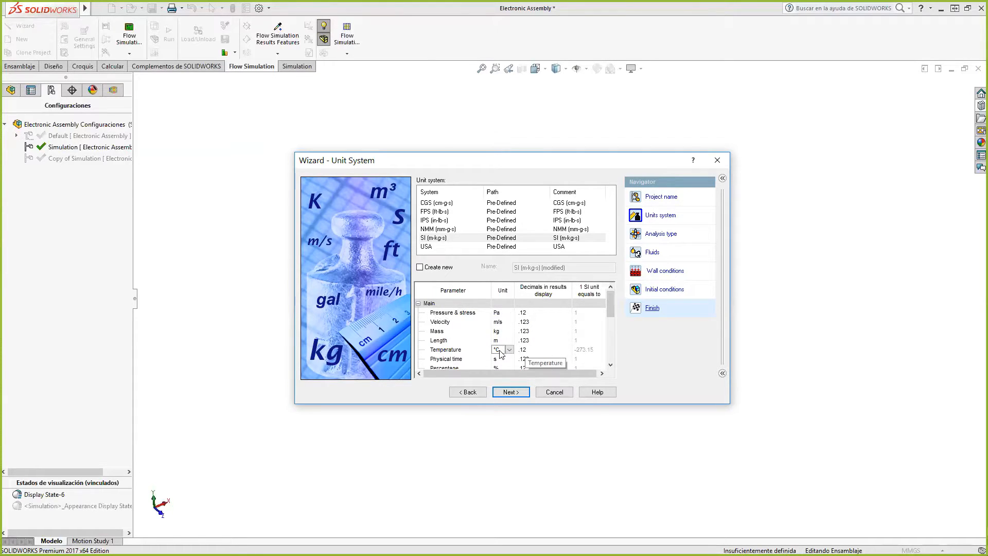
click(509, 393)
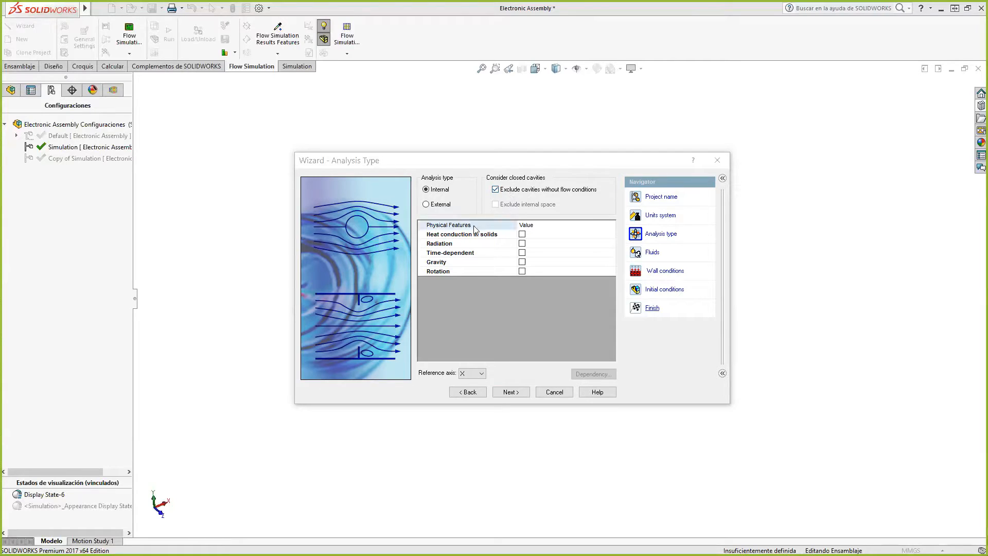
- Enable heat conduction in solids and gravity for the internal analysis, and proceed to the default fluid settings
click(523, 235)
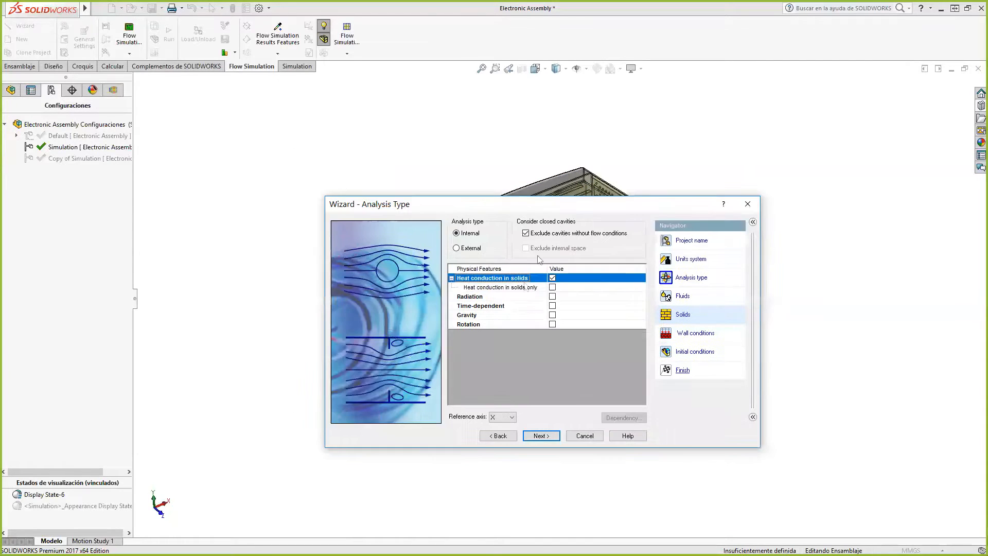
click(553, 315)
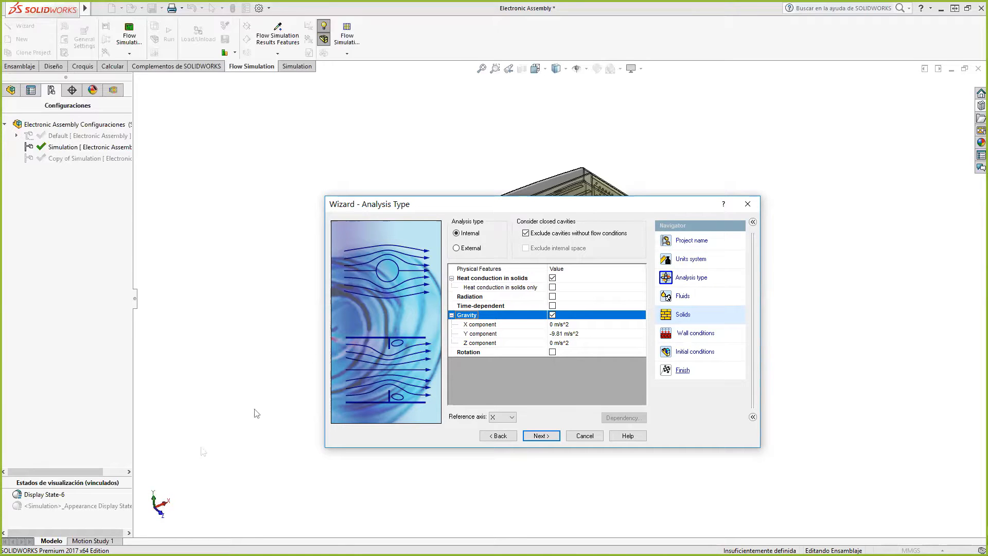
drag(597, 206, 556, 294)
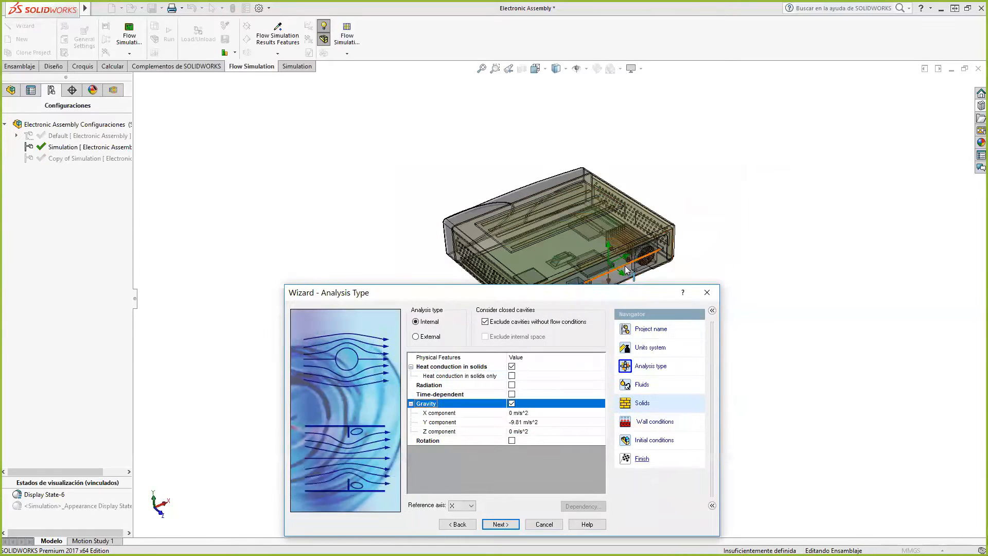
scroll(616, 248, down, 5)
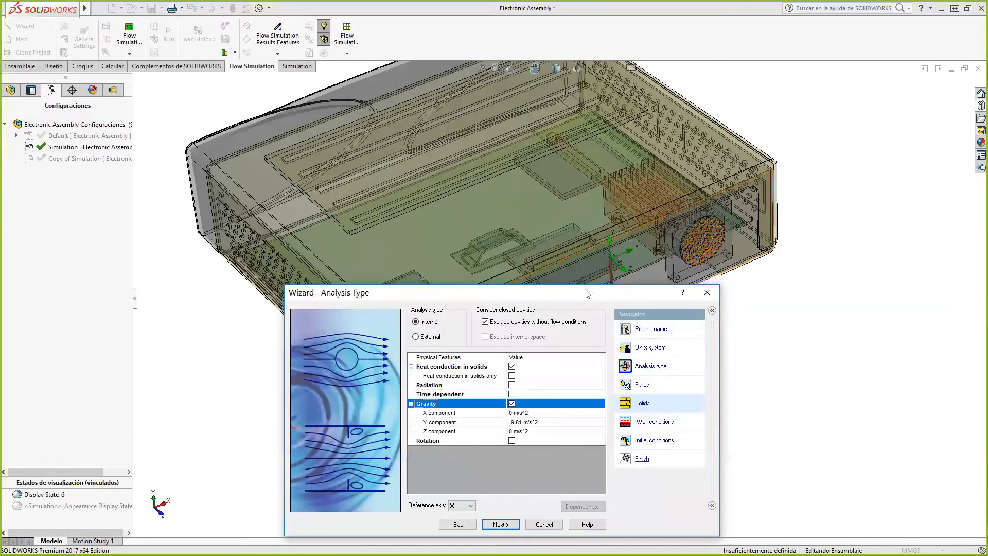
drag(587, 292, 622, 168)
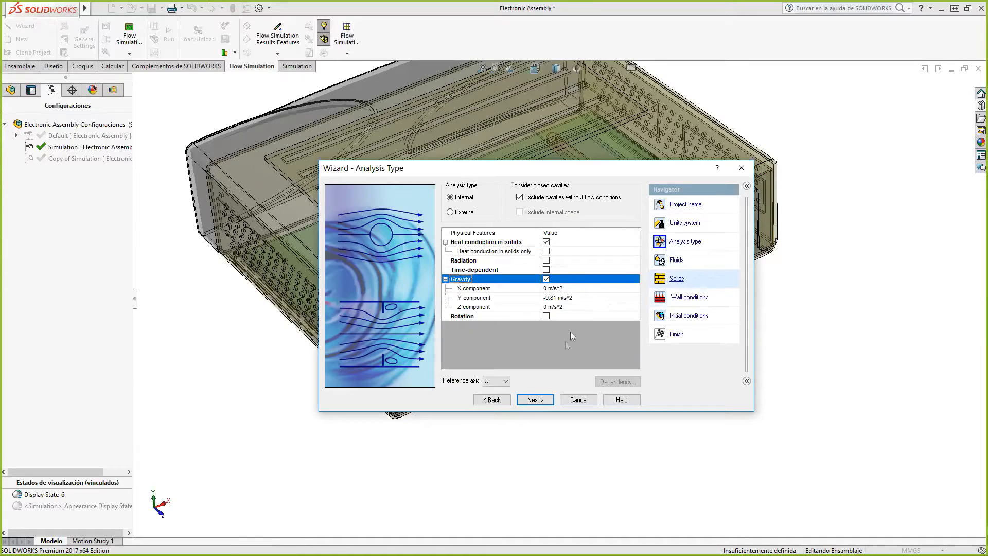
click(535, 406)
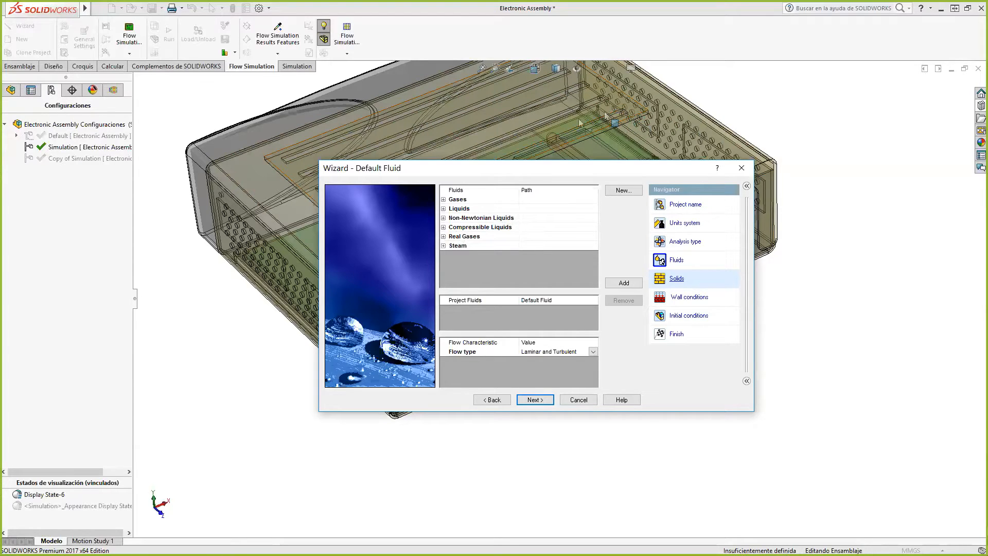
- Add Air from the pre-defined gases as the project's default fluid and proceed to the default solid settings
click(444, 199)
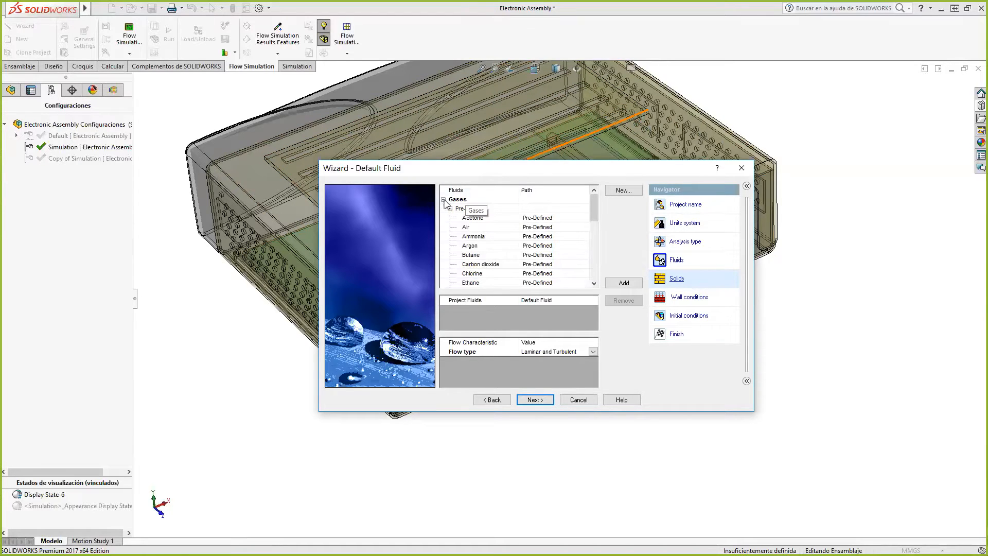
click(467, 227)
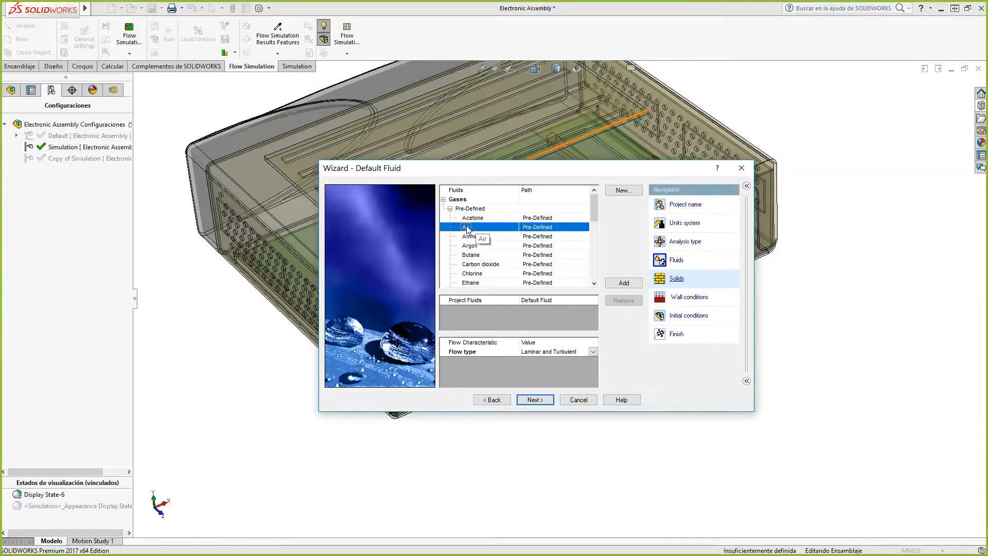
double_click(467, 230)
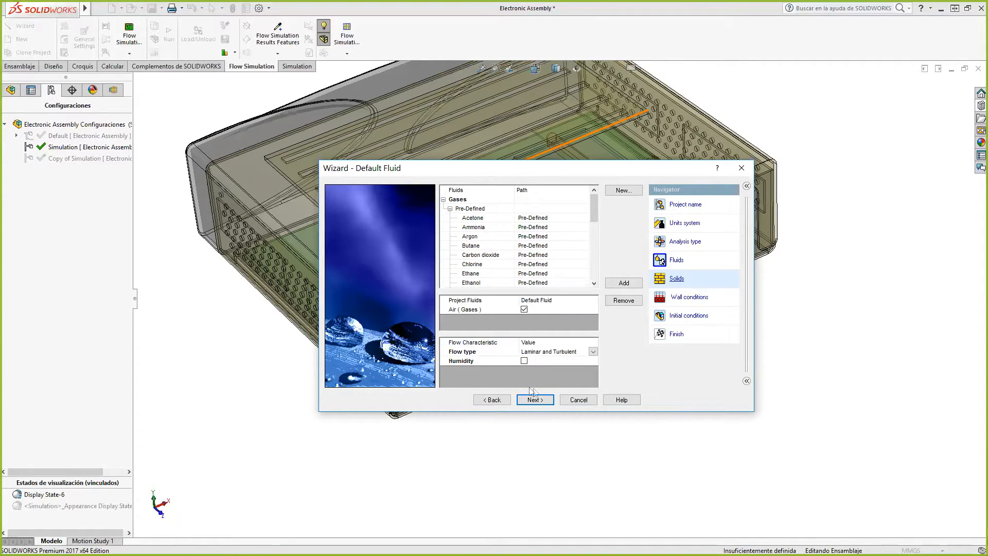
click(544, 400)
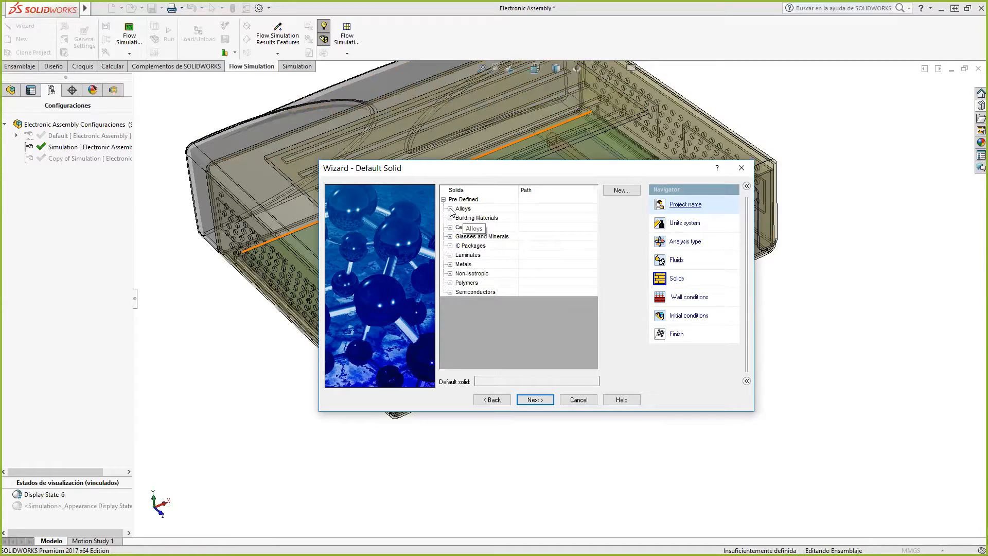
- Choose Aluminum from the pre-defined metals as the default solid and proceed to the wall conditions
click(450, 264)
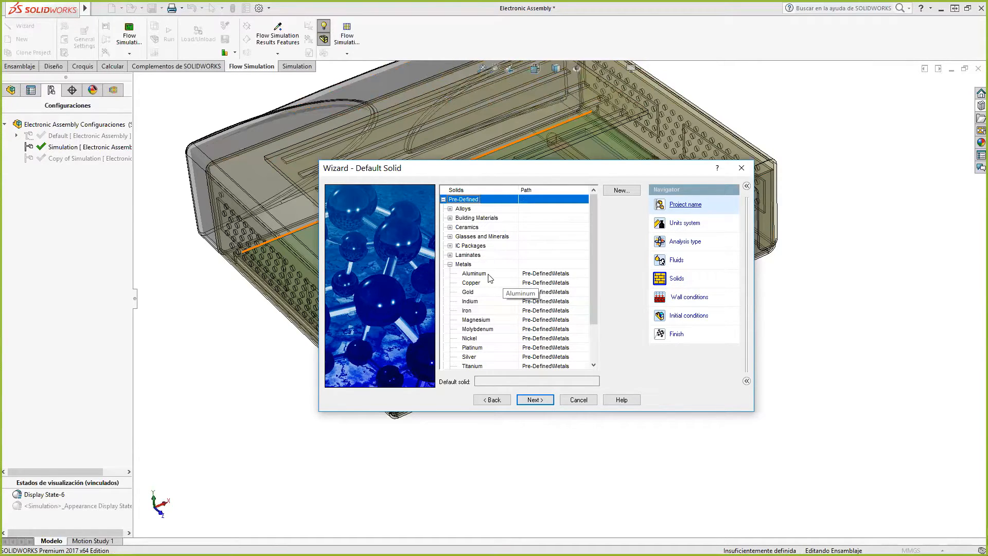
click(489, 277)
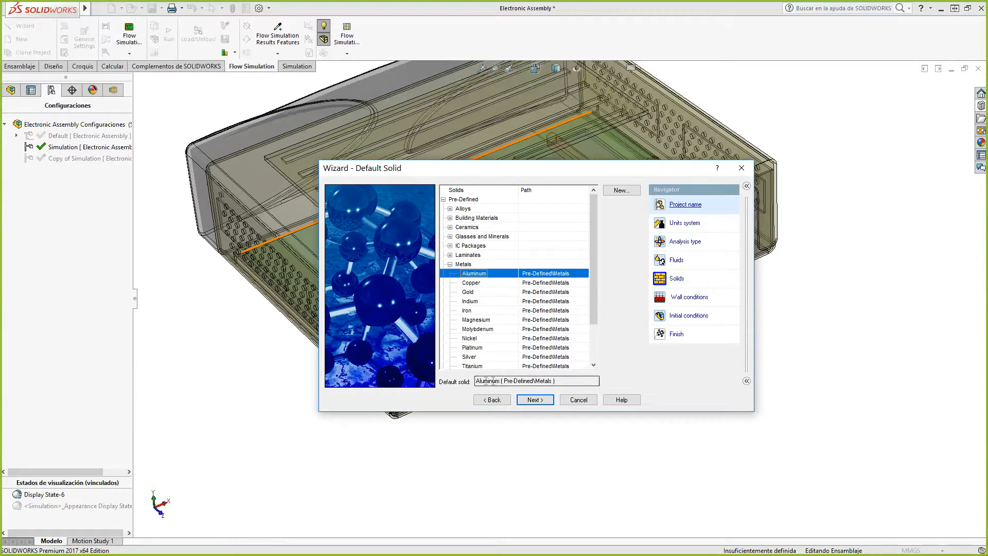
click(535, 400)
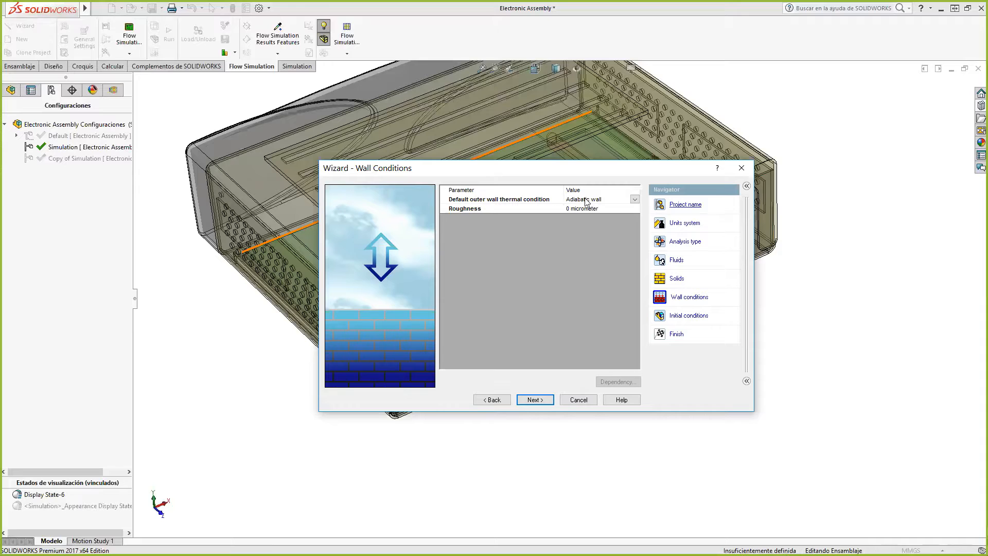
- Set the default outer wall condition to Heat transfer coefficient with 10 W/m^2/K, and proceed to the initial conditions
click(635, 202)
click(635, 202)
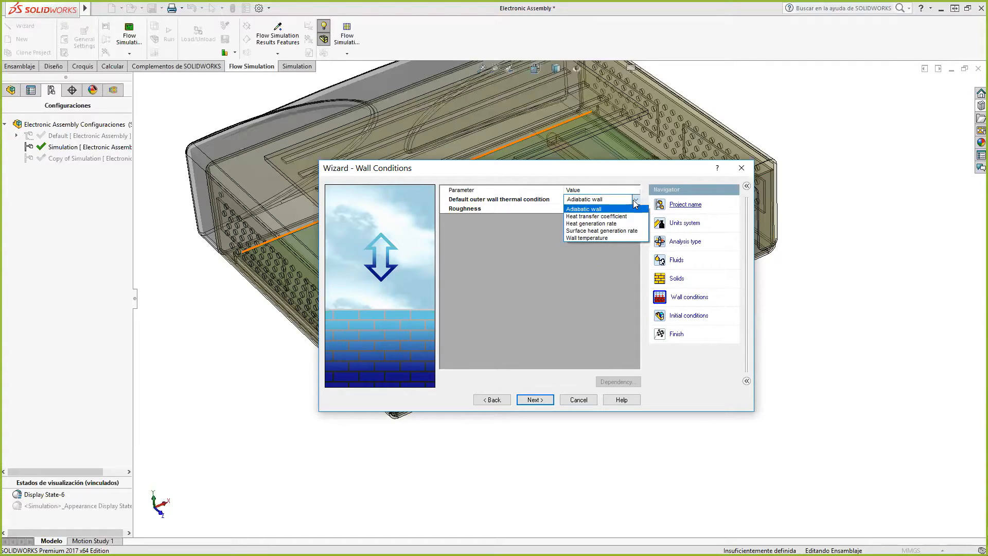
click(625, 217)
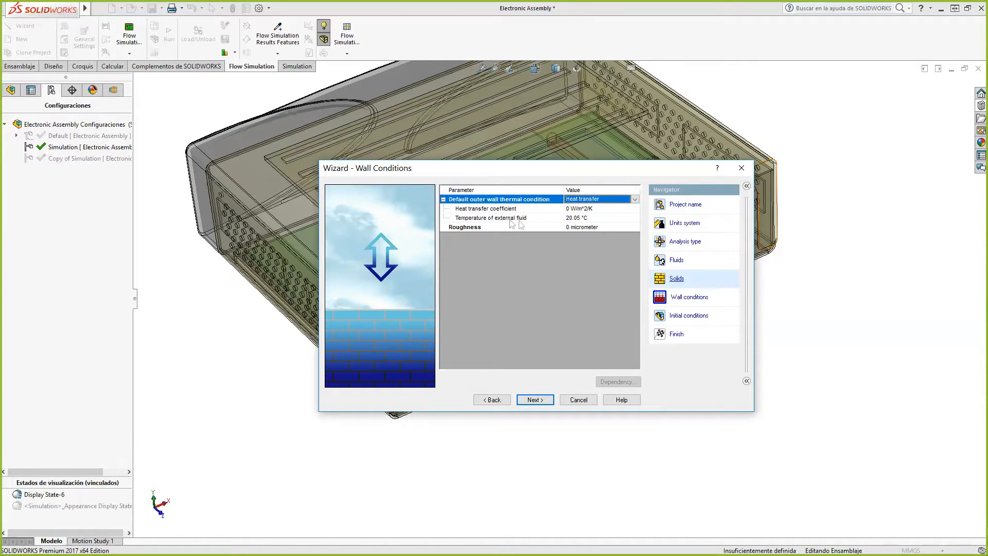
click(569, 210)
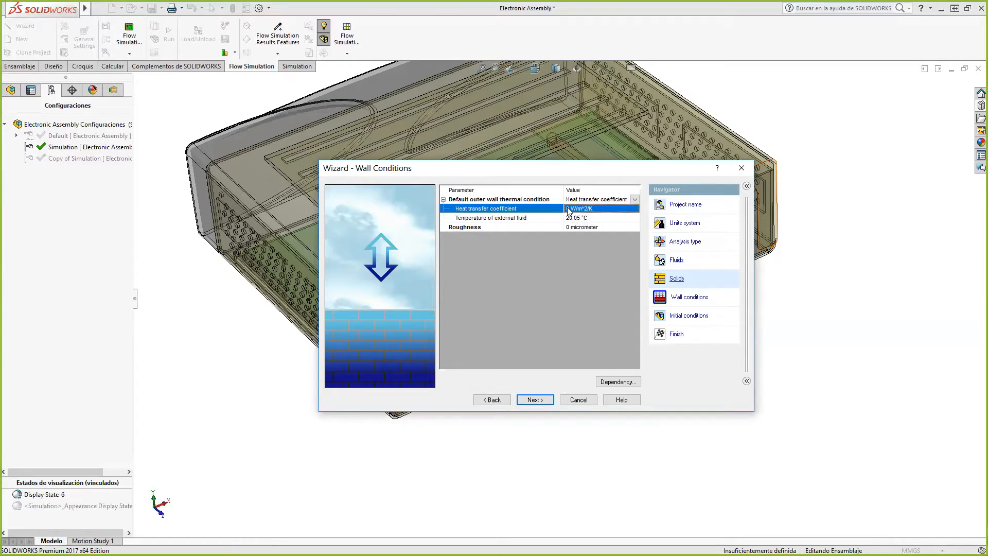
click(569, 208)
text(1)
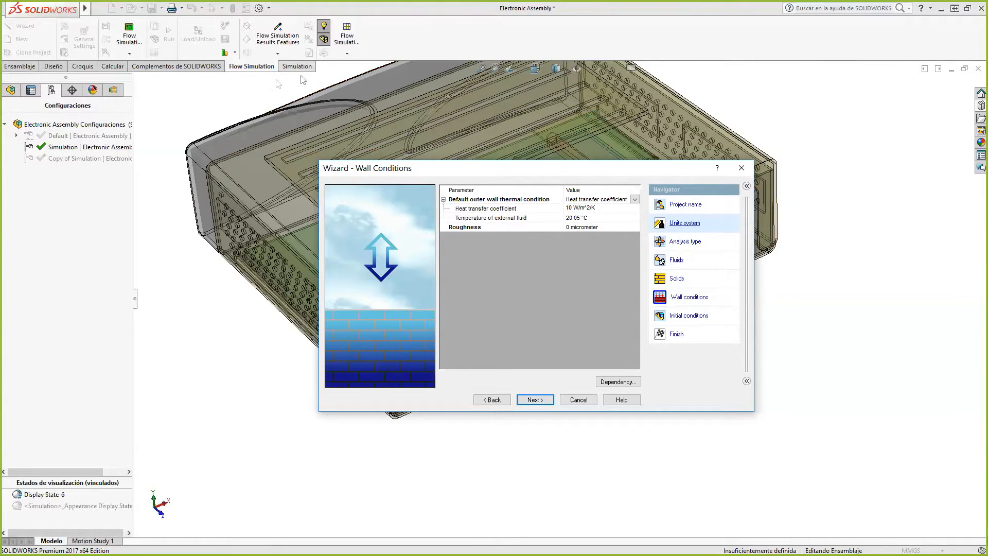
click(535, 400)
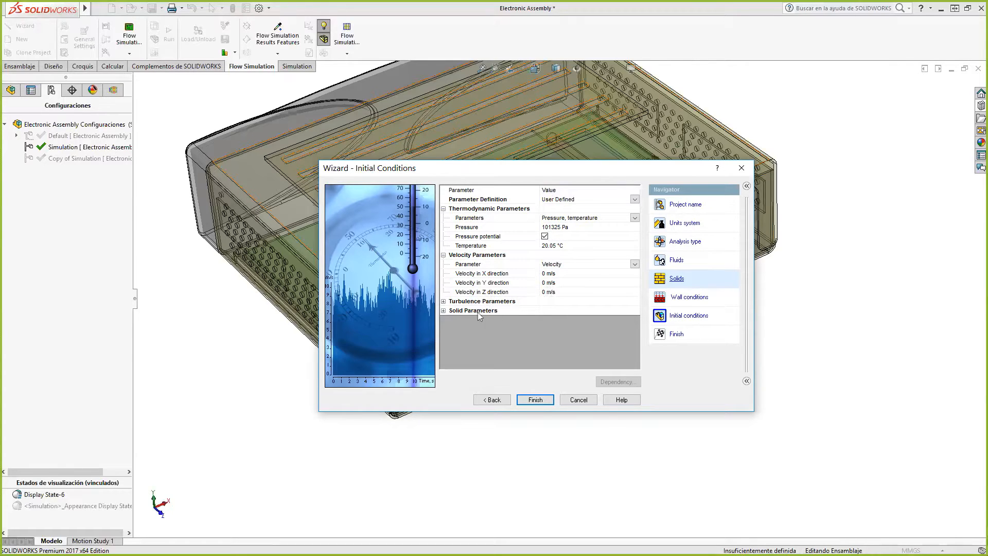
- Finish the wizard with the default initial conditions and show the Flow Simulation project tree
click(444, 310)
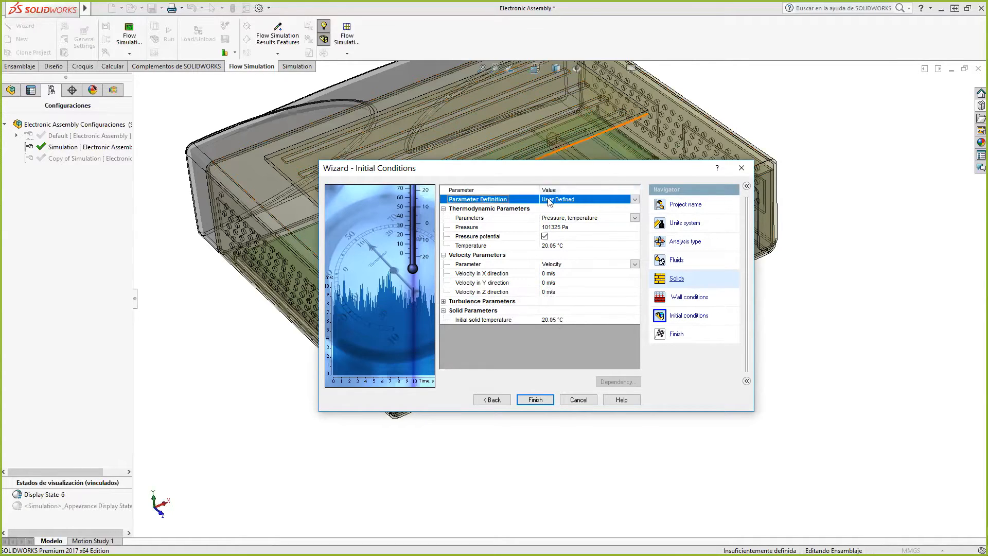
click(535, 400)
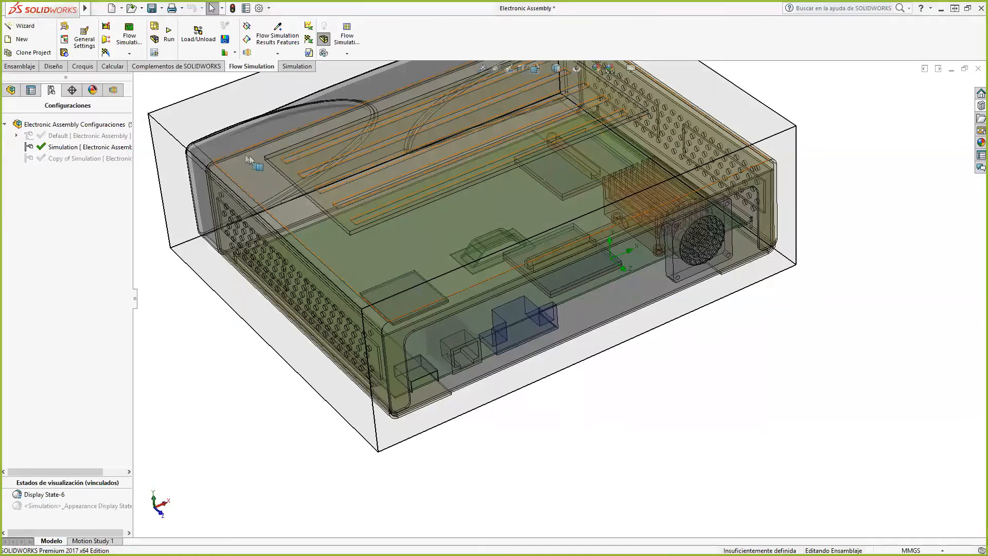
click(113, 90)
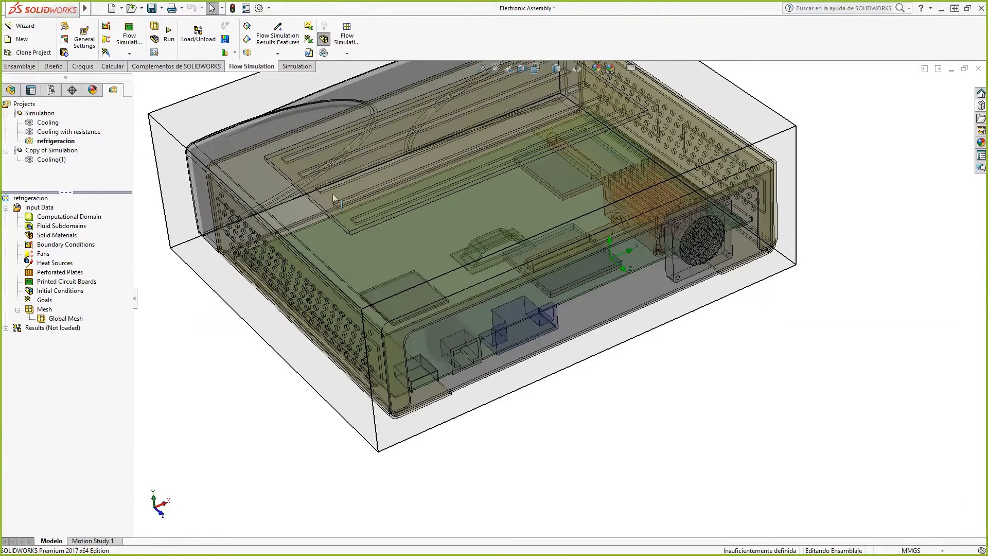
- Examine the computational domain around the enclosure from several sides, including its resizing handles
scroll(512, 224, up, 4)
middle_drag(534, 415, 589, 235)
scroll(663, 228, down, 3)
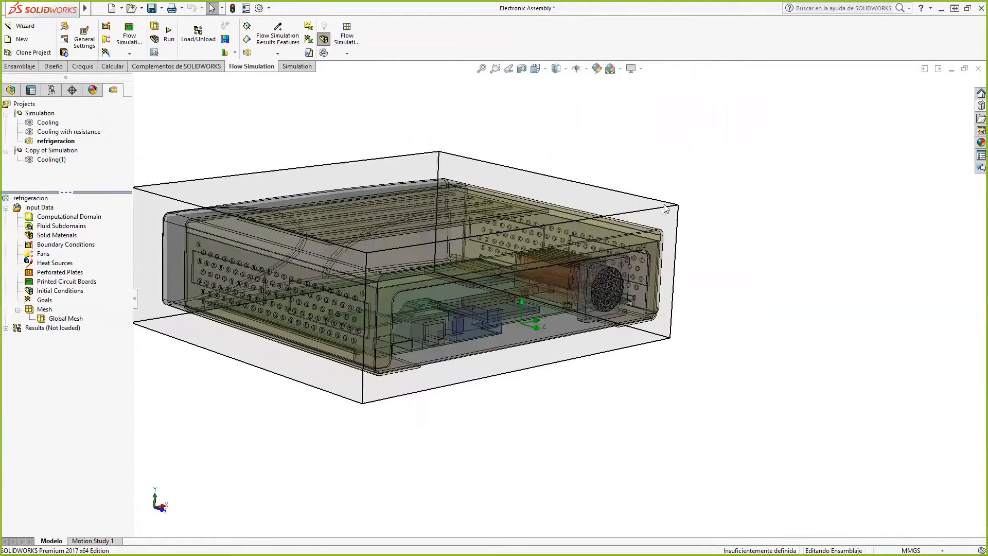
middle_drag(662, 205, 573, 259)
scroll(574, 259, up, 3)
middle_drag(350, 301, 378, 250)
scroll(379, 250, up, 3)
middle_drag(473, 301, 532, 285)
click(532, 284)
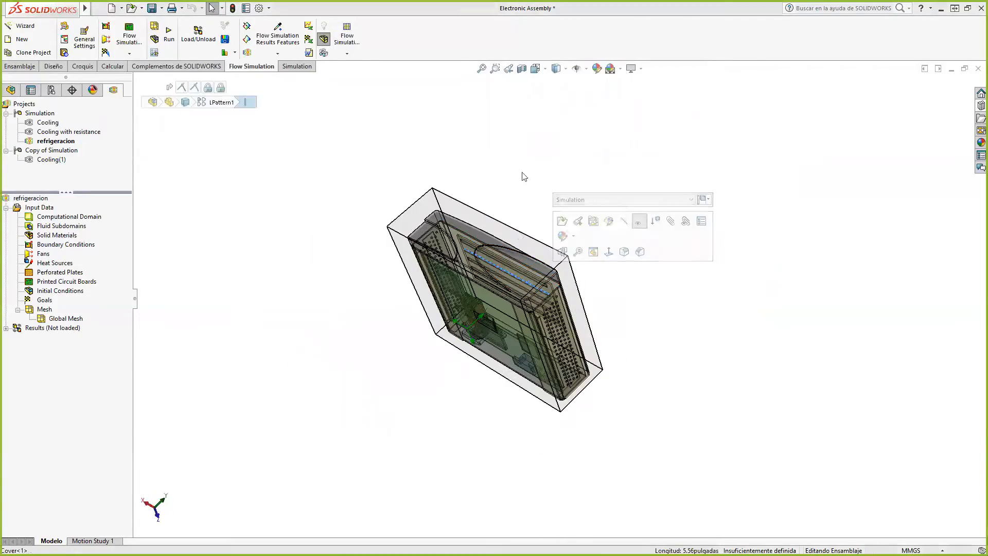
middle_drag(525, 199, 495, 244)
scroll(478, 268, up, 1)
click(475, 278)
middle_drag(633, 358, 529, 314)
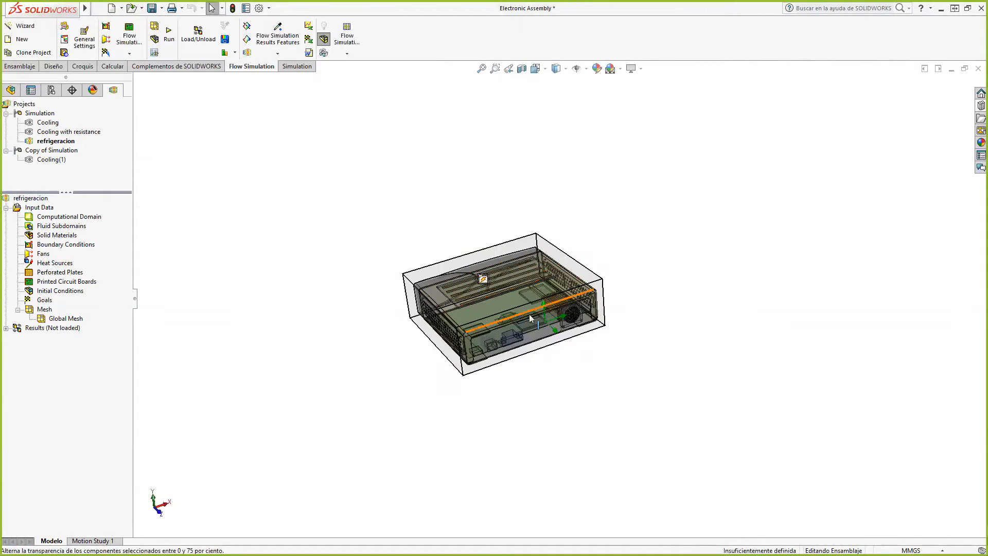
scroll(537, 323, up, 2)
click(94, 217)
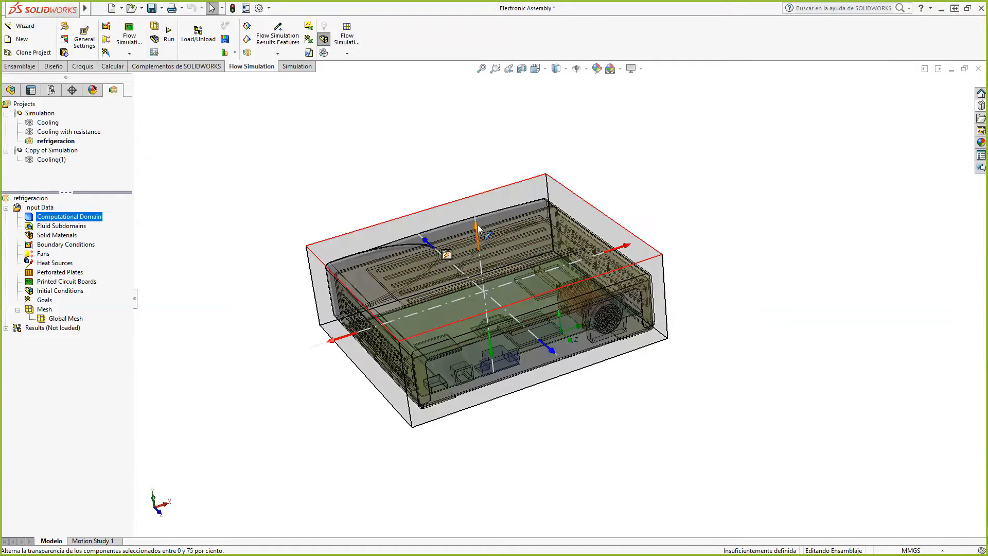
middle_drag(613, 410, 647, 351)
middle_drag(664, 278, 714, 308)
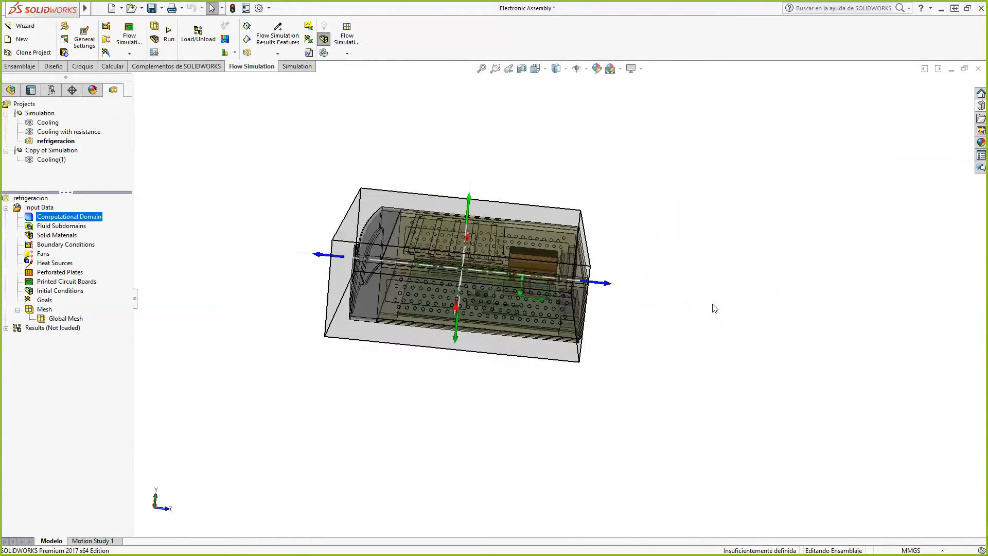
click(723, 220)
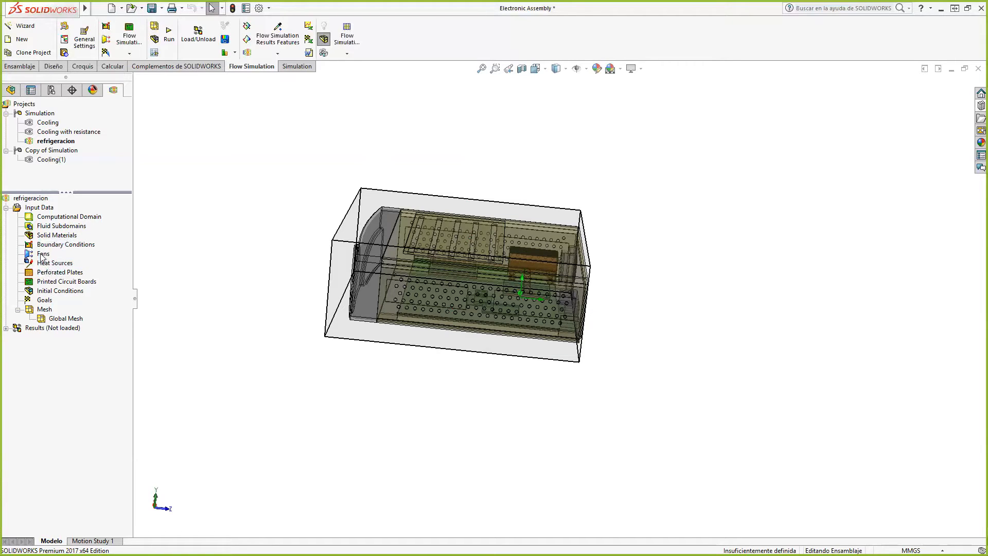
- Review which feature types the refrigeracion project tree can display, leaving its customization unchanged
right_click(31, 199)
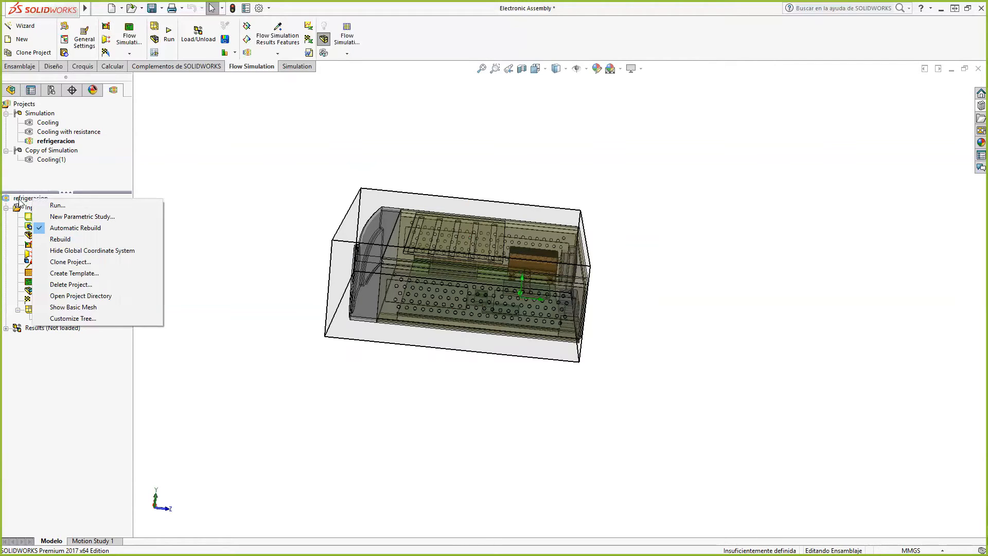
click(74, 318)
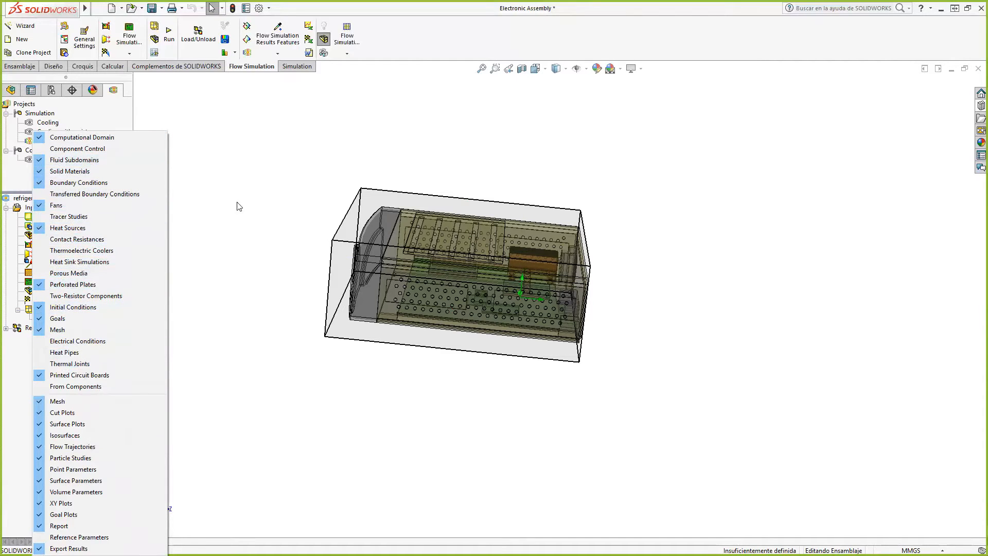
key(Escape)
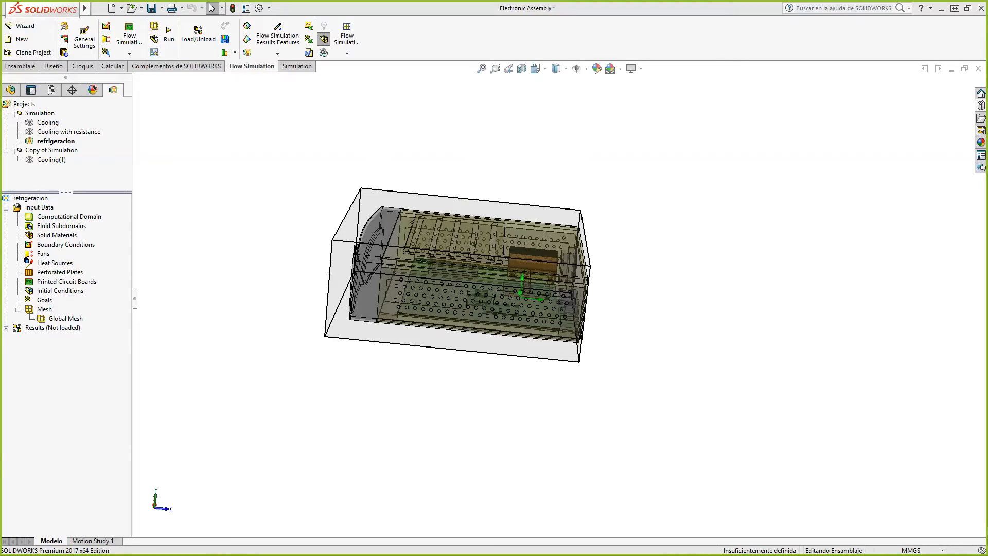
- Start inserting a solid material in the refrigeracion project and select the heatsink component from the assembly tree
scroll(444, 274, down, 4)
middle_drag(633, 311, 549, 295)
scroll(549, 295, up, 3)
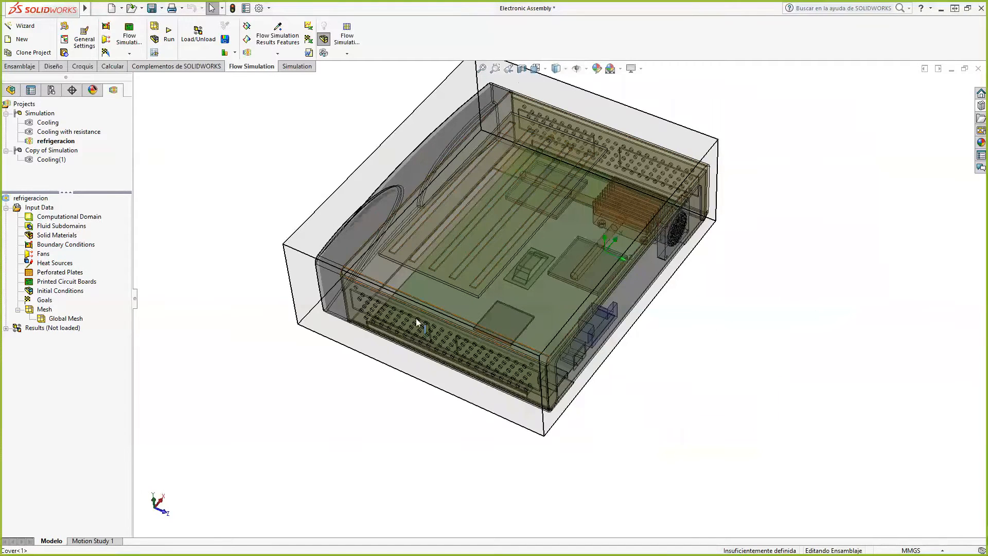
right_click(57, 238)
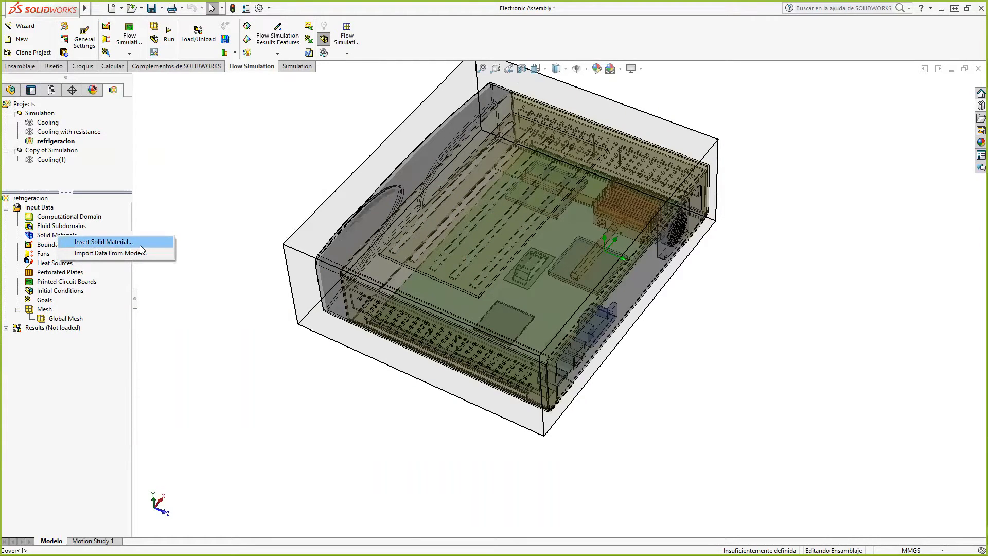
click(115, 242)
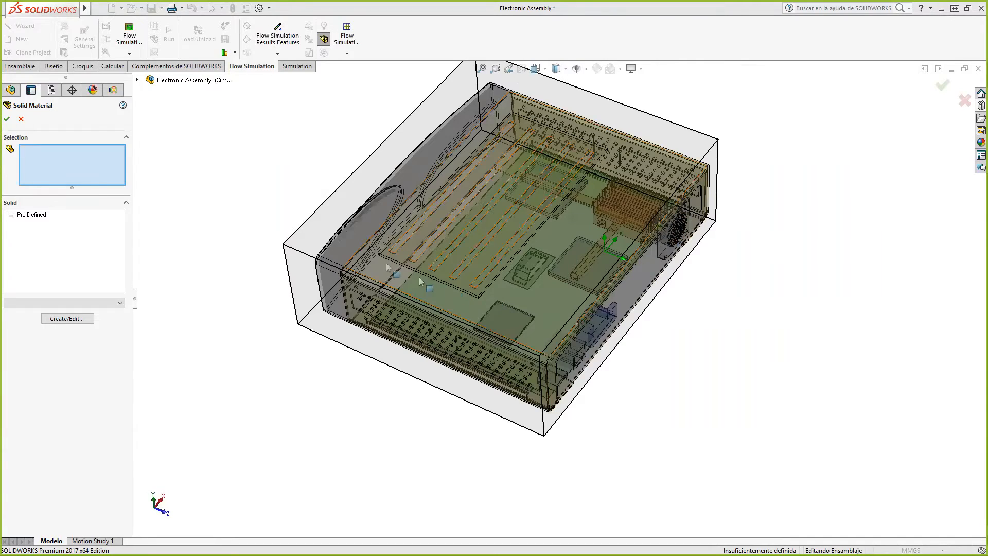
click(137, 80)
click(138, 80)
click(137, 80)
click(138, 81)
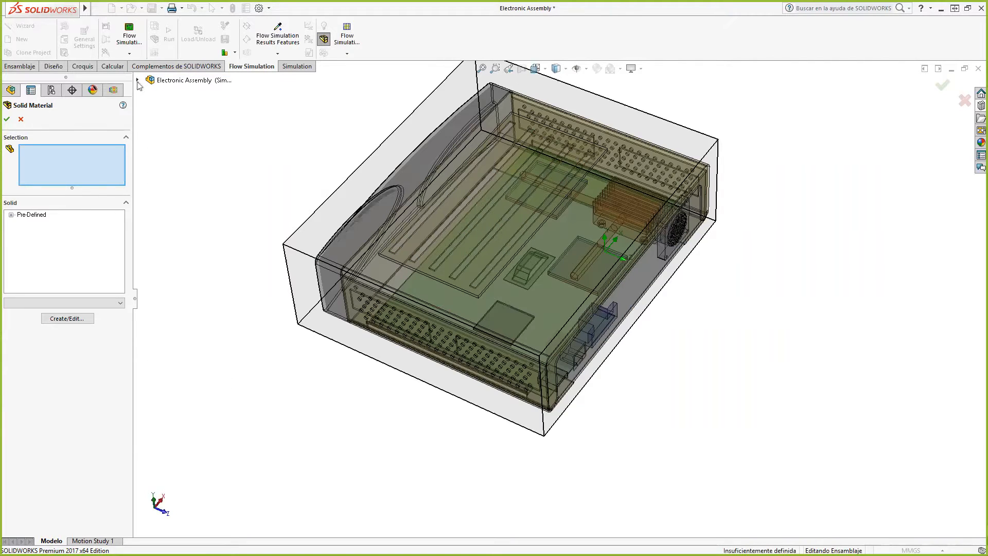
click(138, 80)
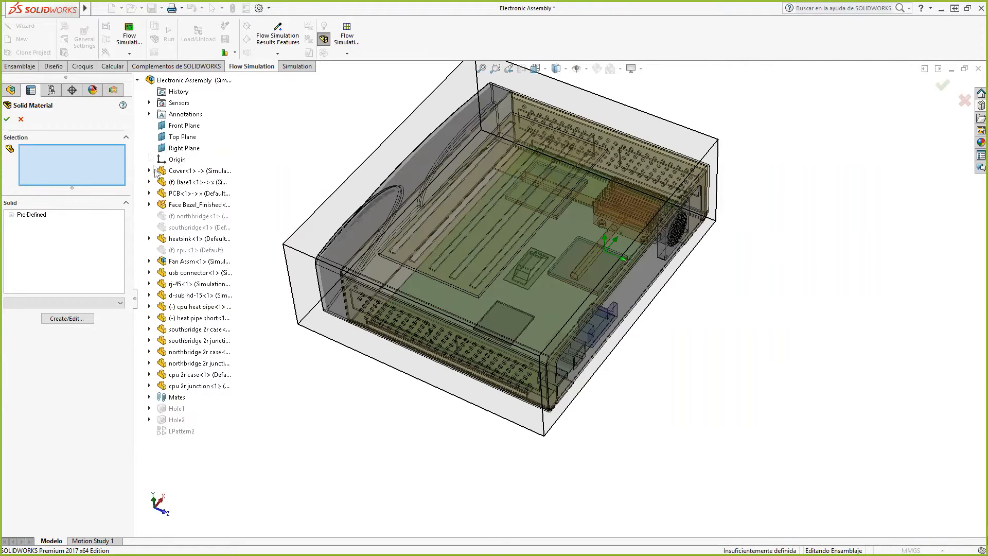
click(188, 239)
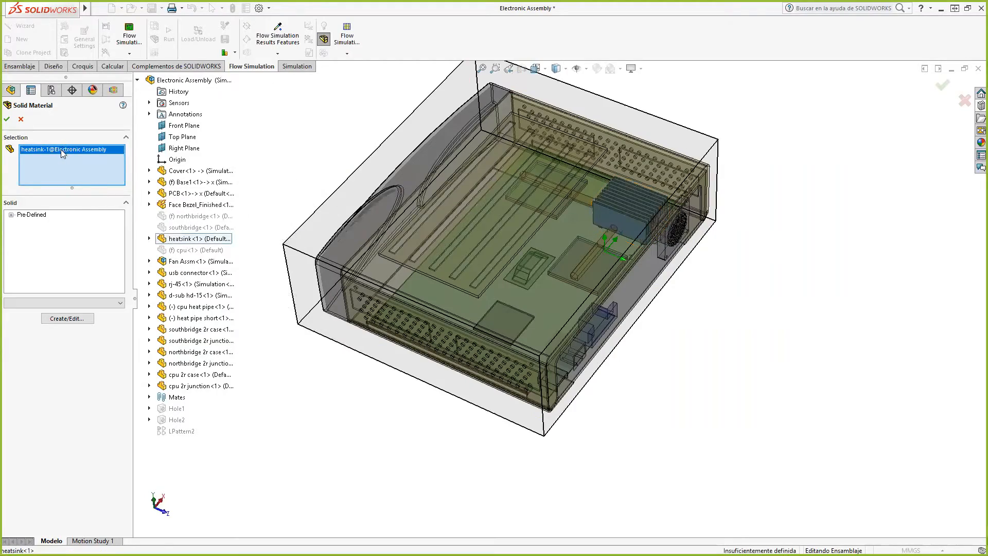
- Assign the pre-defined metal Copper to the selected heatsink as its solid material and accept the definition
scroll(628, 232, down, 10)
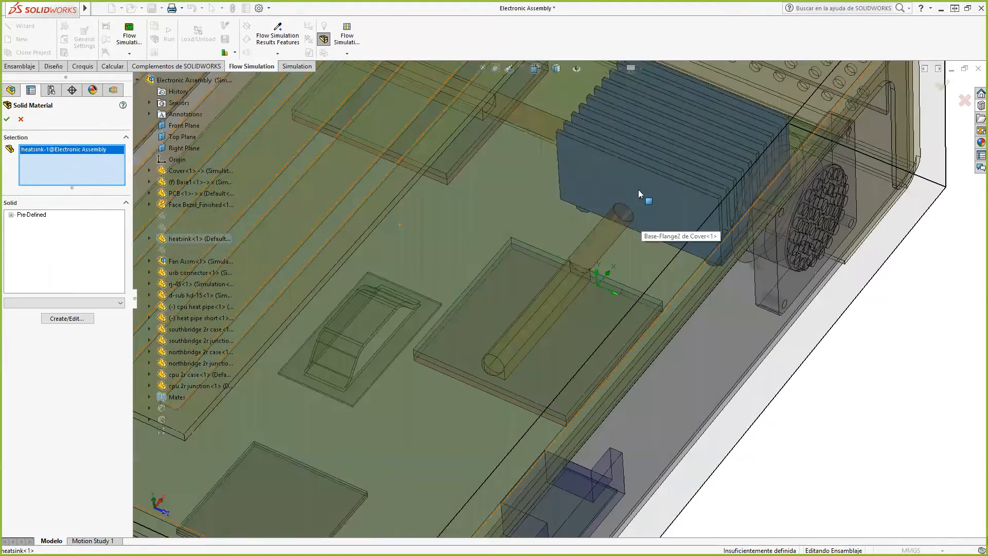
scroll(600, 166, up, 10)
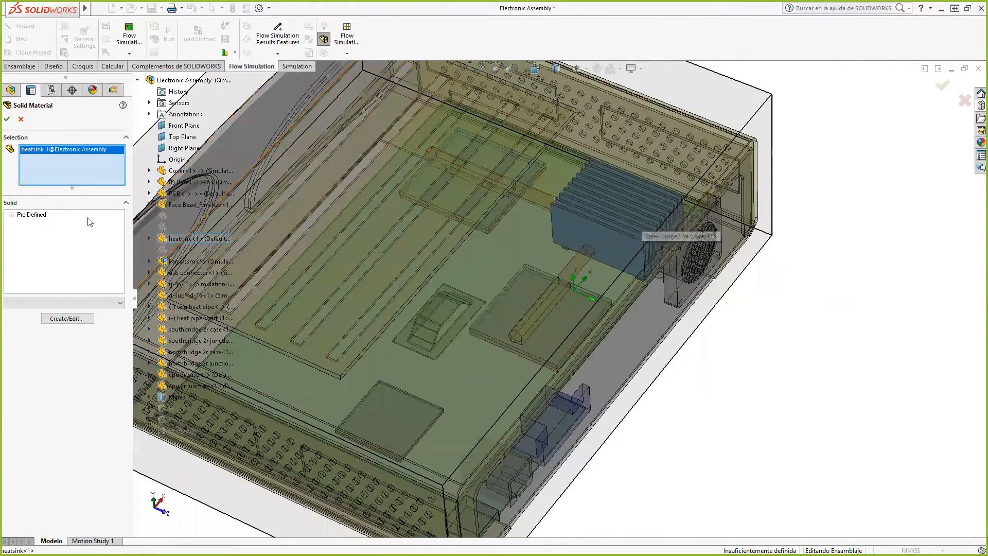
click(11, 214)
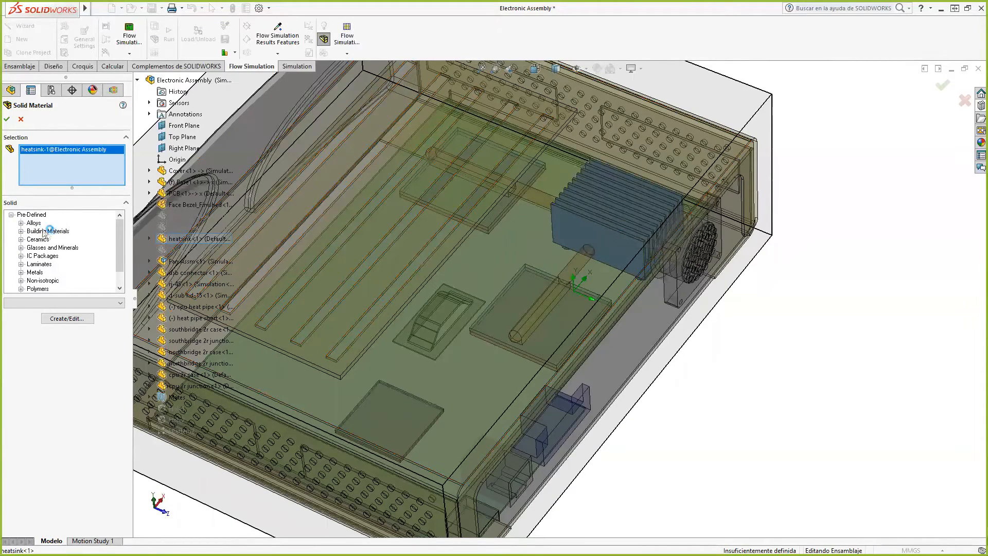
click(21, 272)
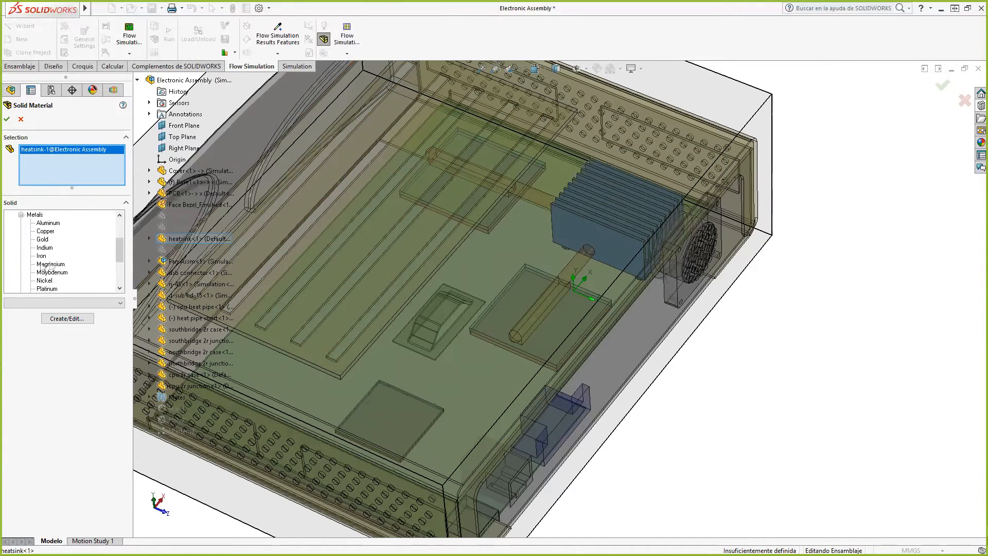
click(47, 231)
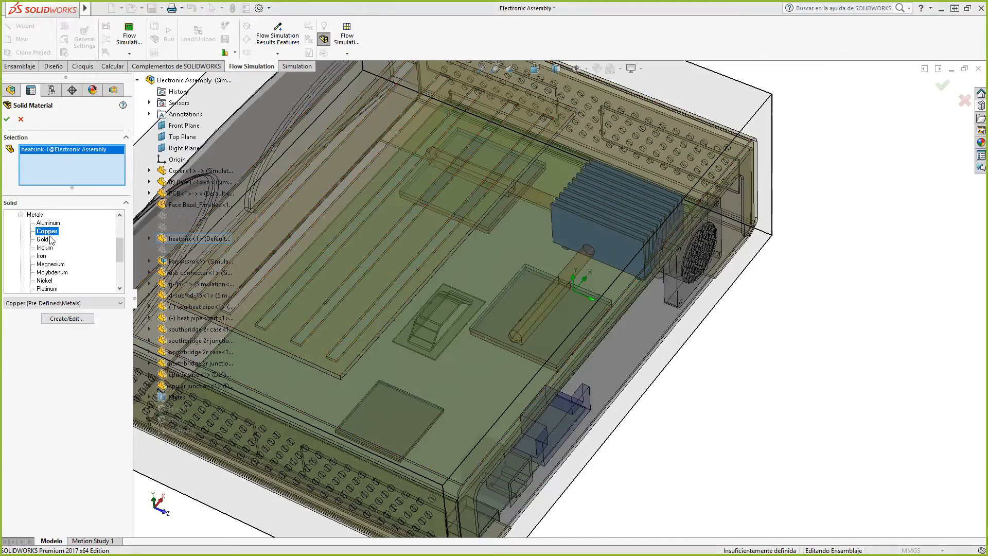
click(7, 119)
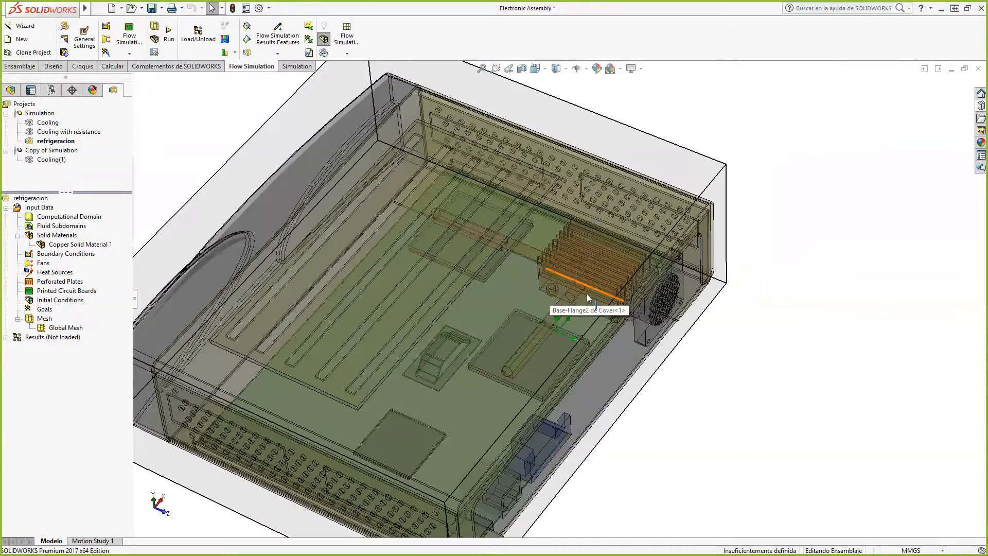
- Examine the heatsink, the heat pipes and the neighbouring components inside the enclosure from several sides
scroll(589, 298, down, 3)
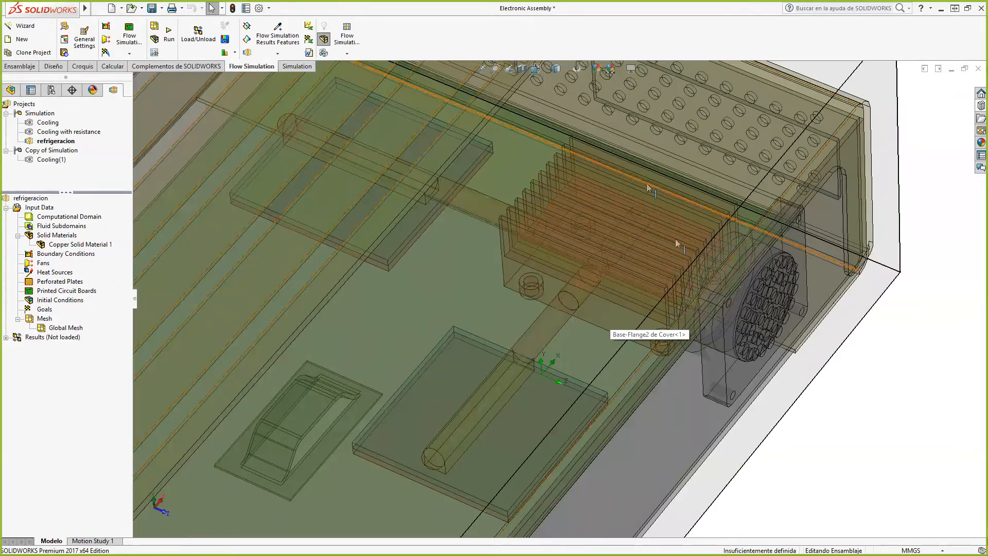
scroll(592, 282, up, 6)
middle_drag(676, 374, 651, 423)
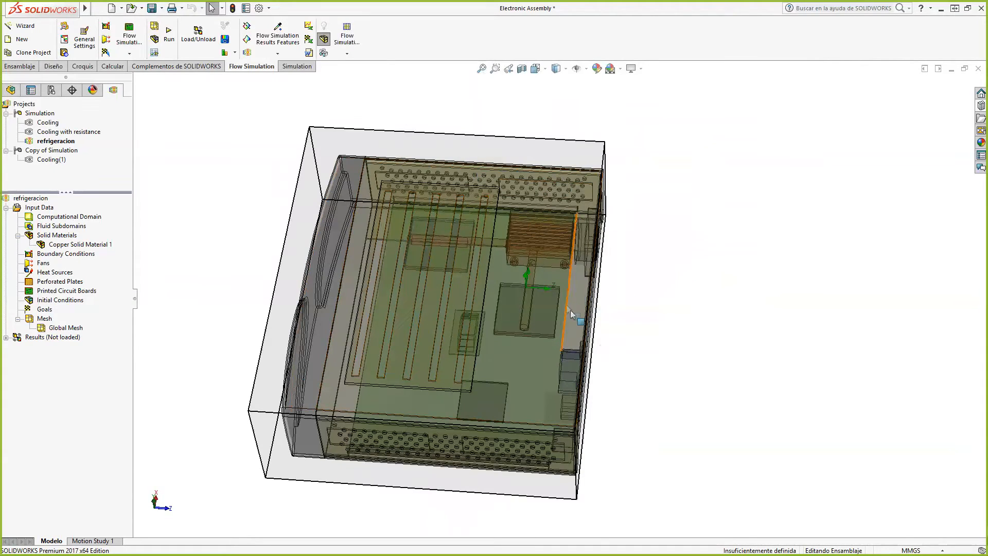
scroll(537, 332, down, 3)
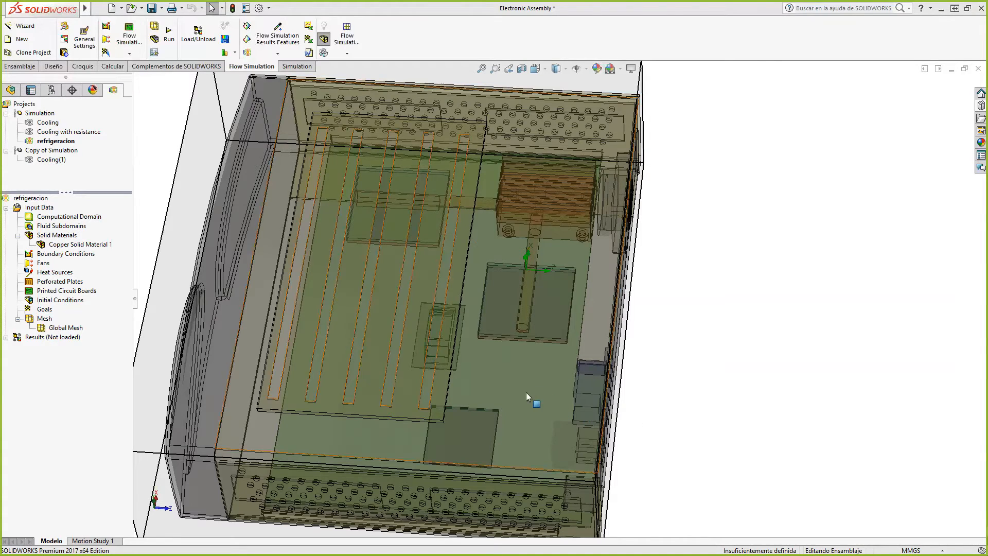
scroll(524, 401, down, 4)
scroll(524, 401, up, 6)
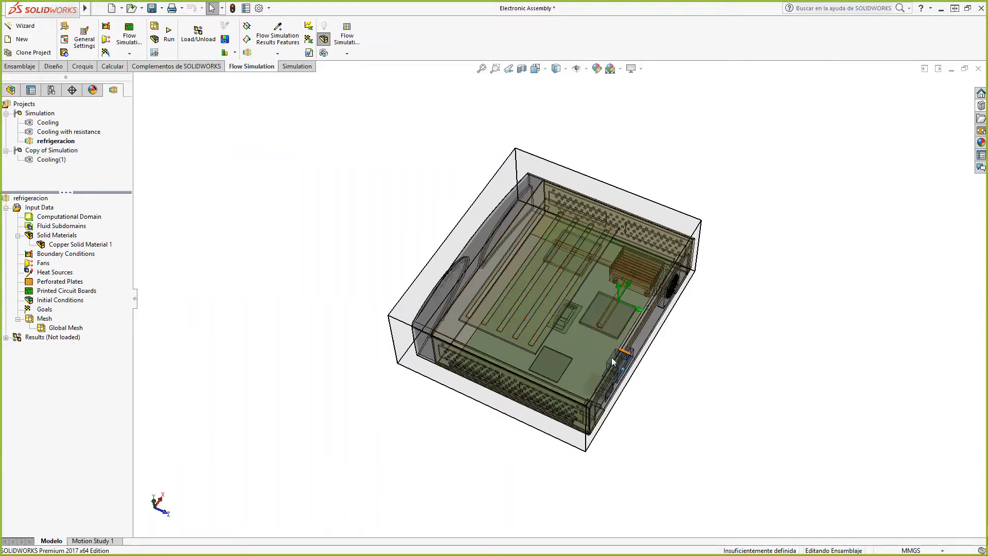
scroll(604, 355, down, 2)
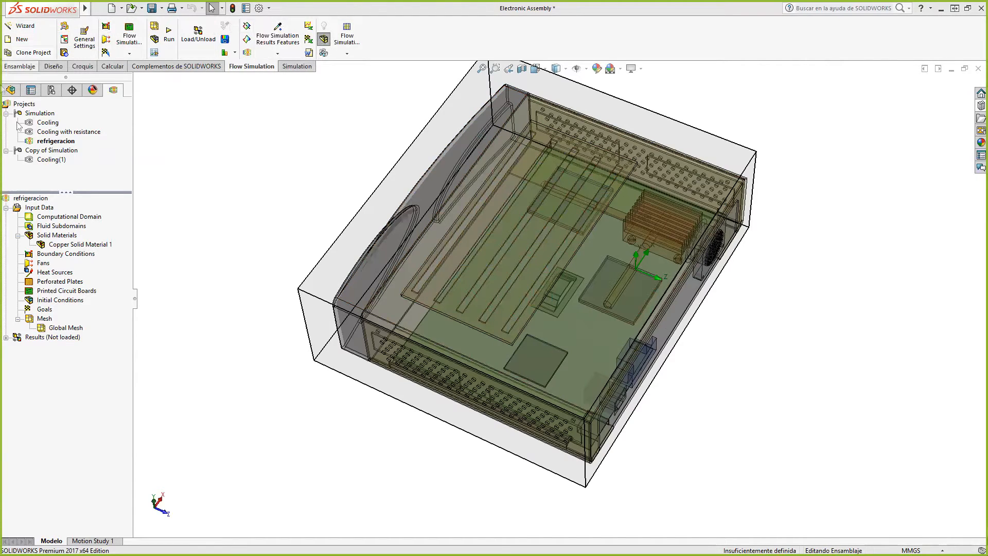
- Open the Engineering Database in an enlarged window and review the properties of the HeatSink-1 item
click(64, 42)
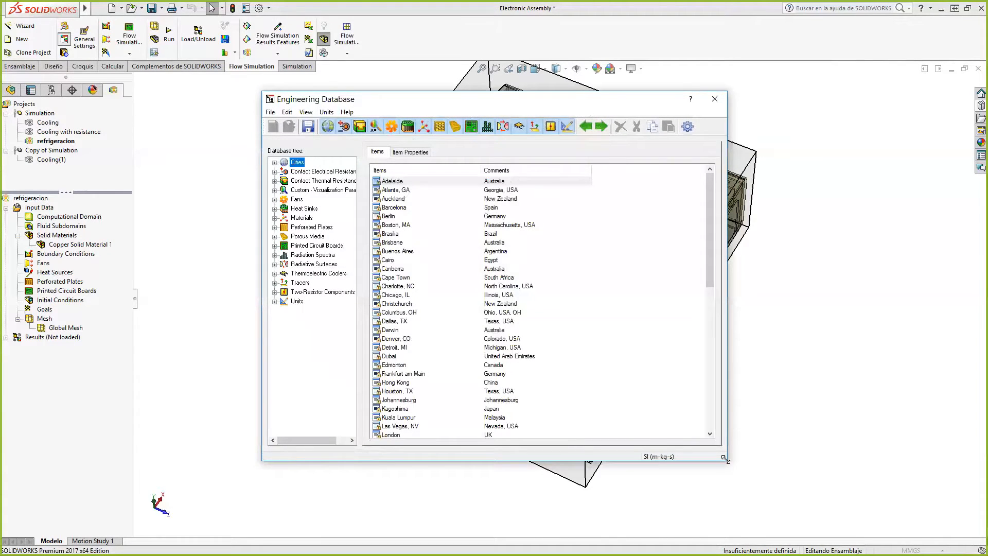
drag(725, 458, 779, 492)
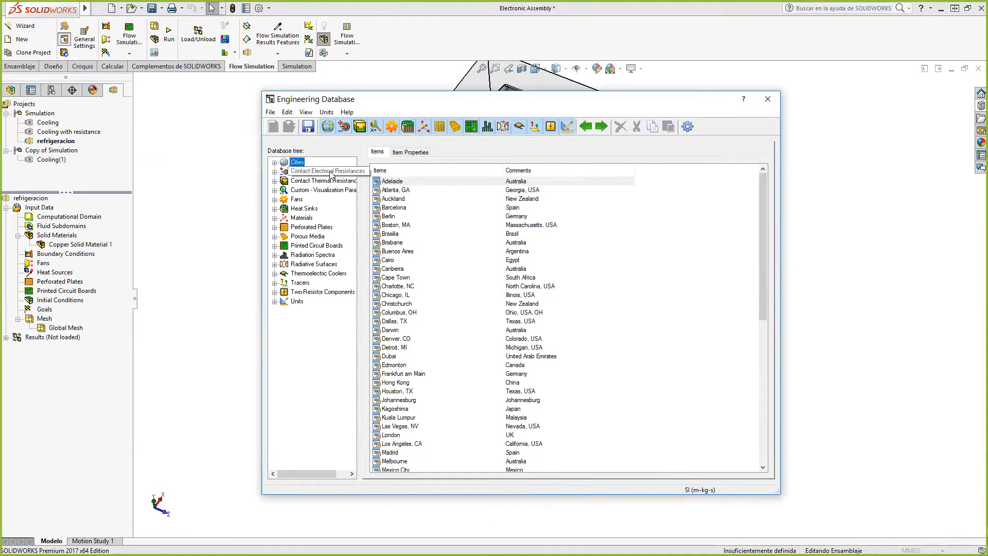
click(301, 209)
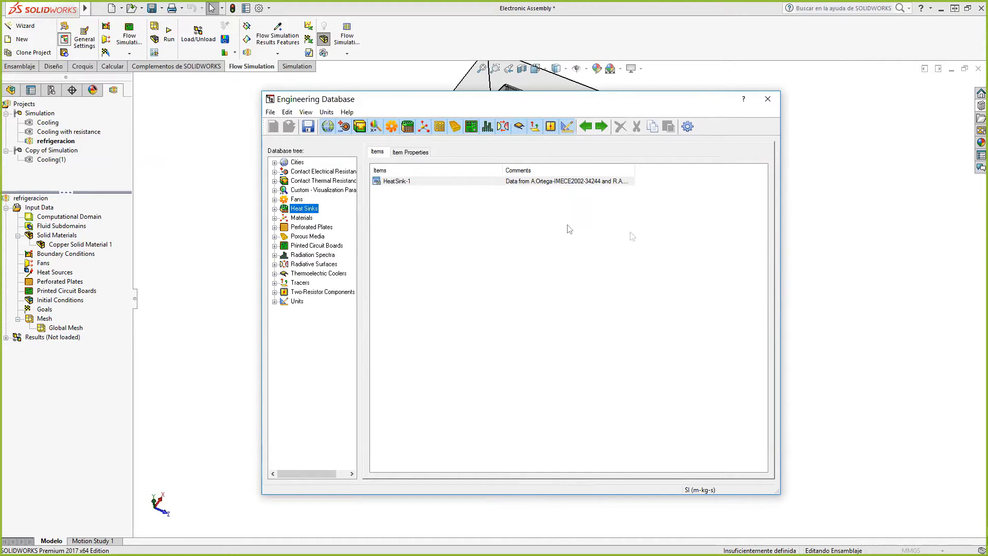
click(410, 153)
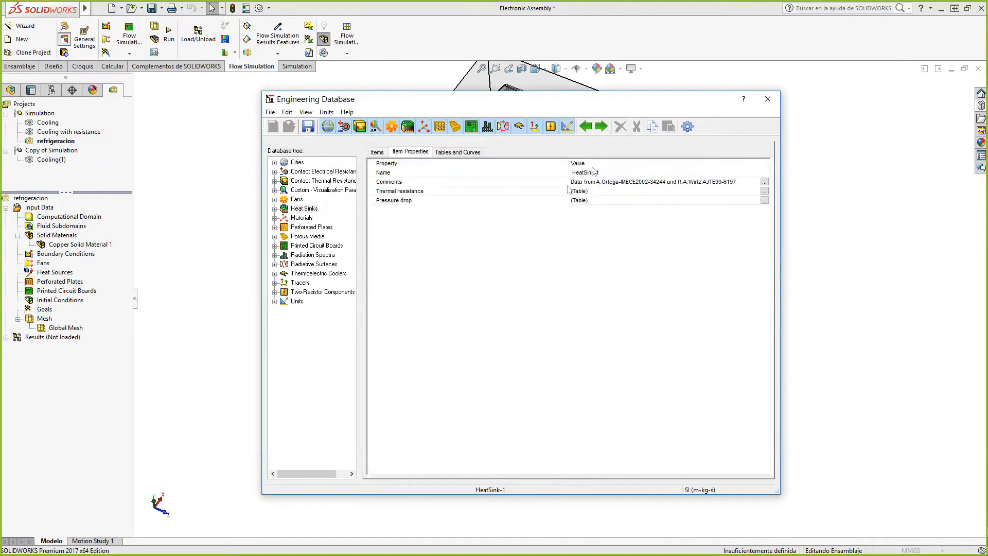
click(377, 152)
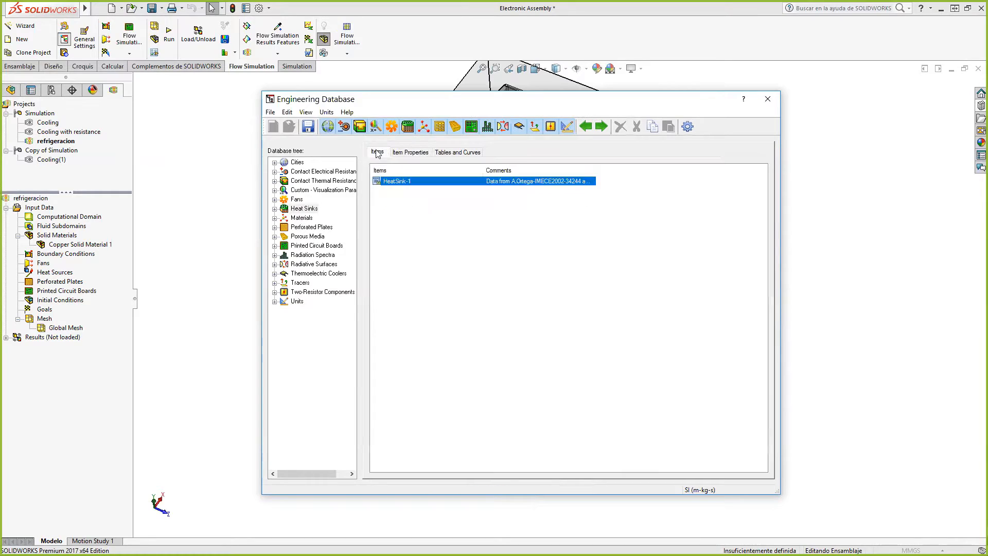
- Review the perforated plates category and the properties of the pre-defined 2S2P printed circuit board
click(304, 227)
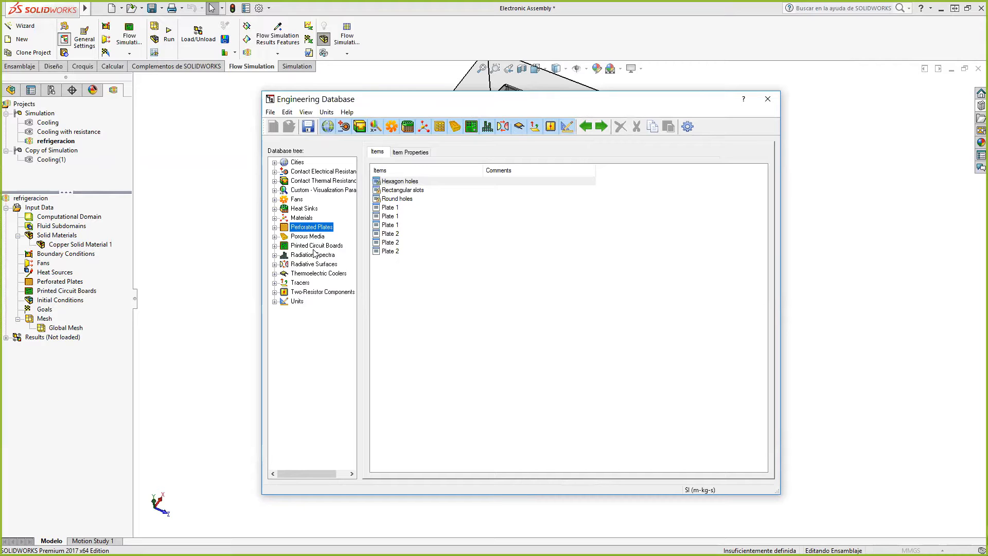
click(296, 245)
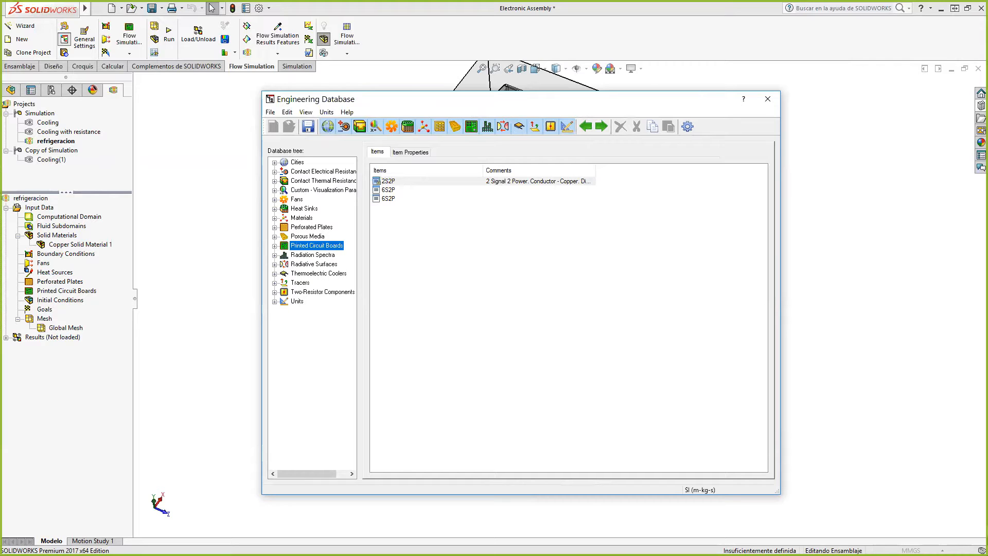
click(275, 246)
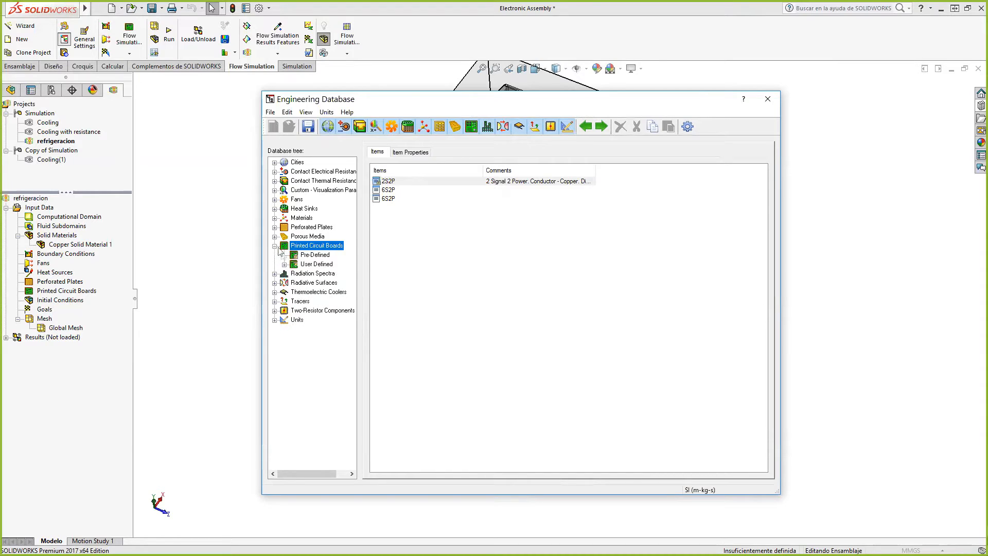
click(310, 256)
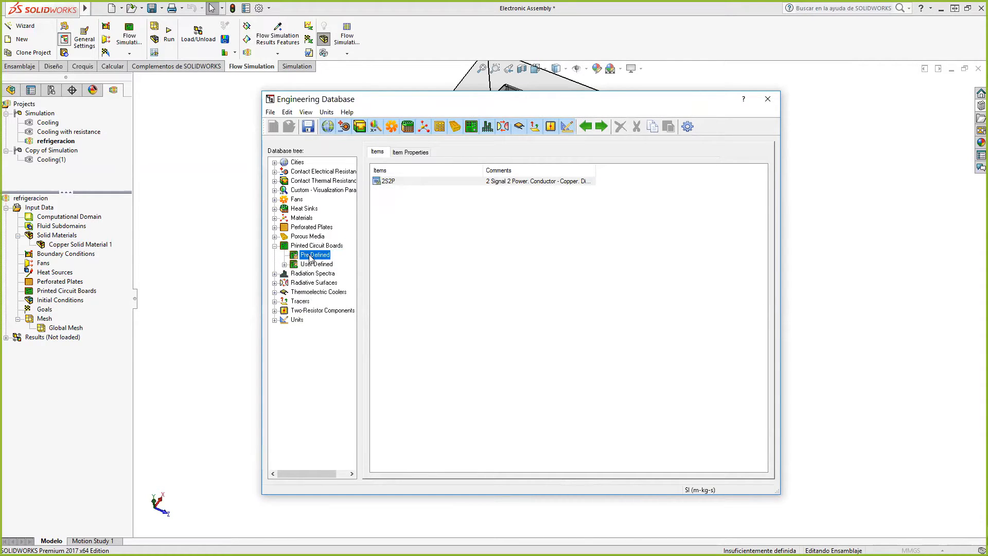
click(453, 181)
click(412, 153)
click(377, 152)
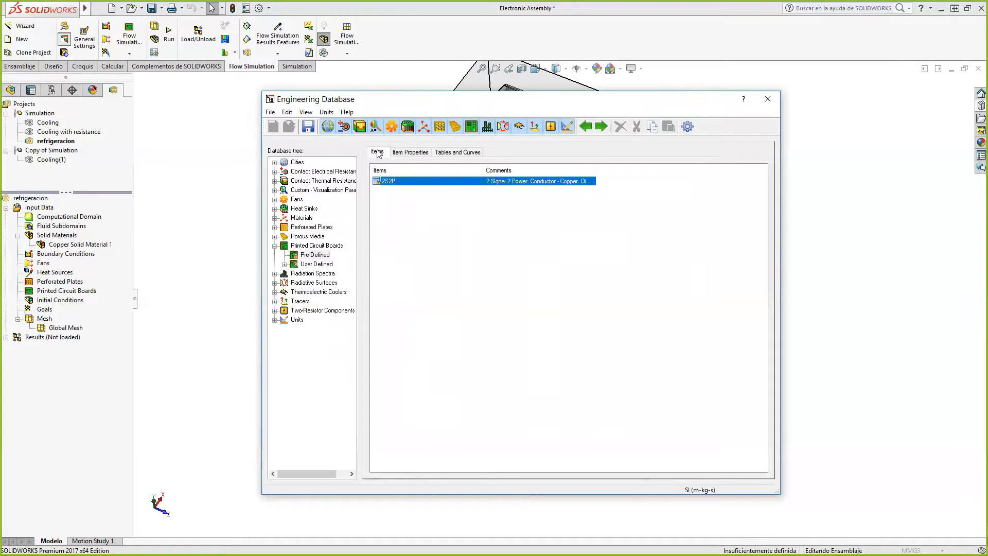
- Show the Electronic Assembly folder among the user-defined printed circuit boards in the database tree
click(317, 264)
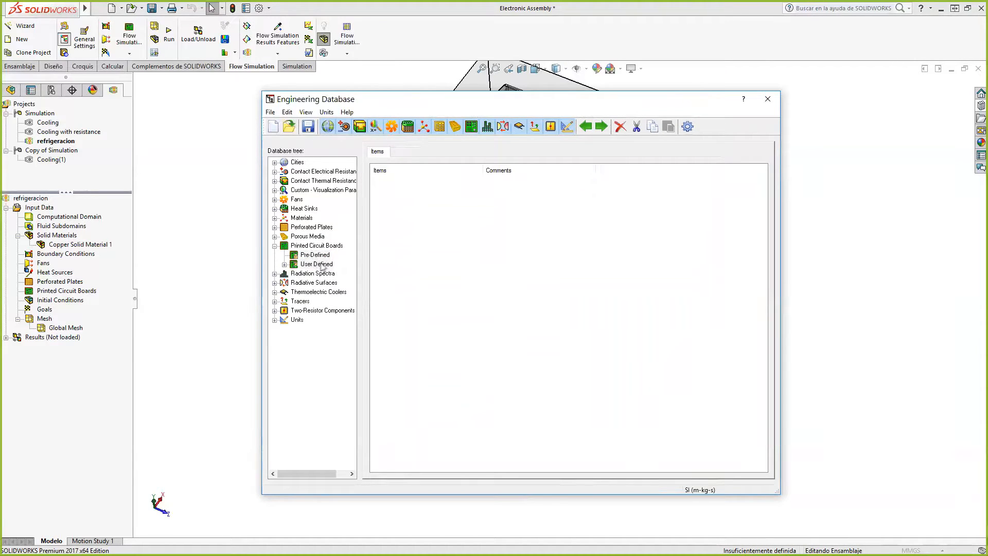
click(285, 265)
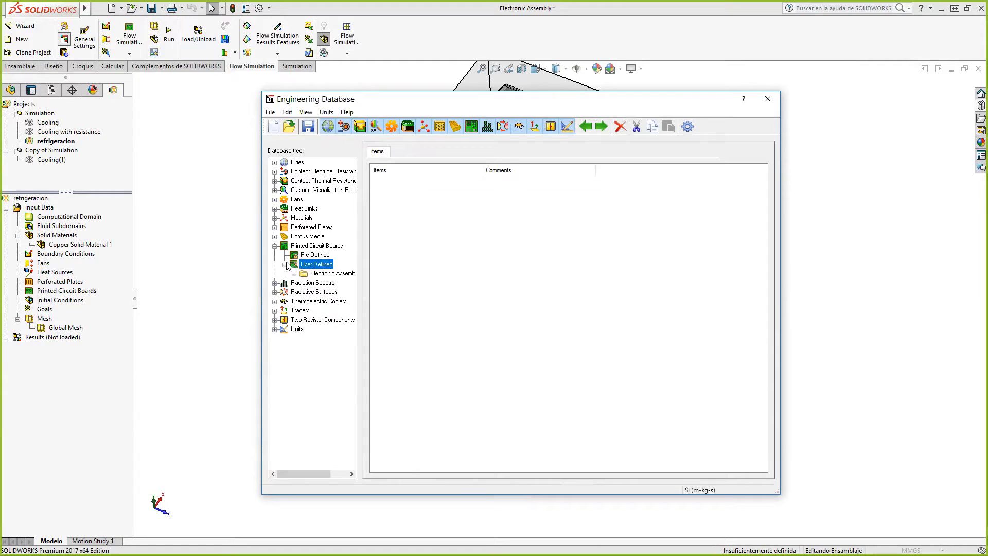
click(302, 273)
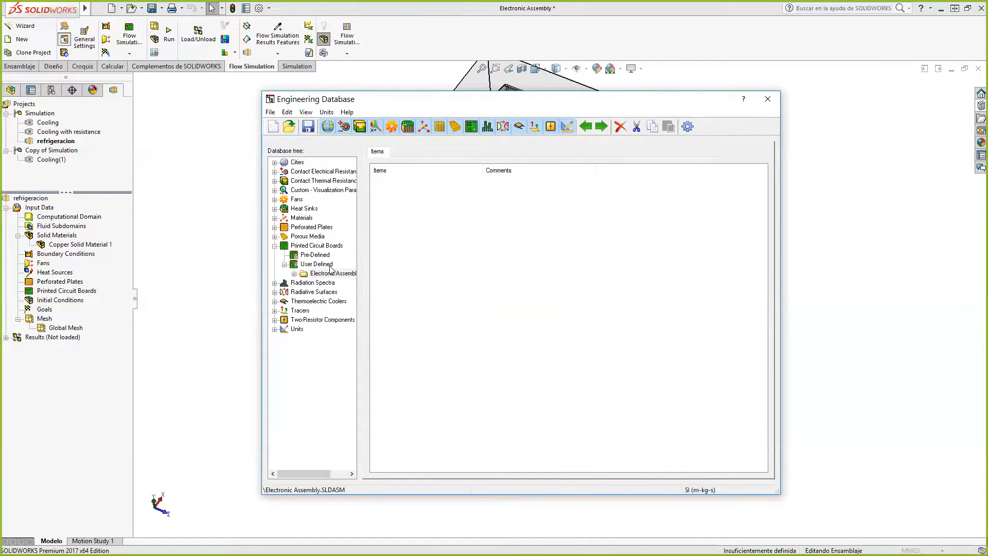
right_click(325, 273)
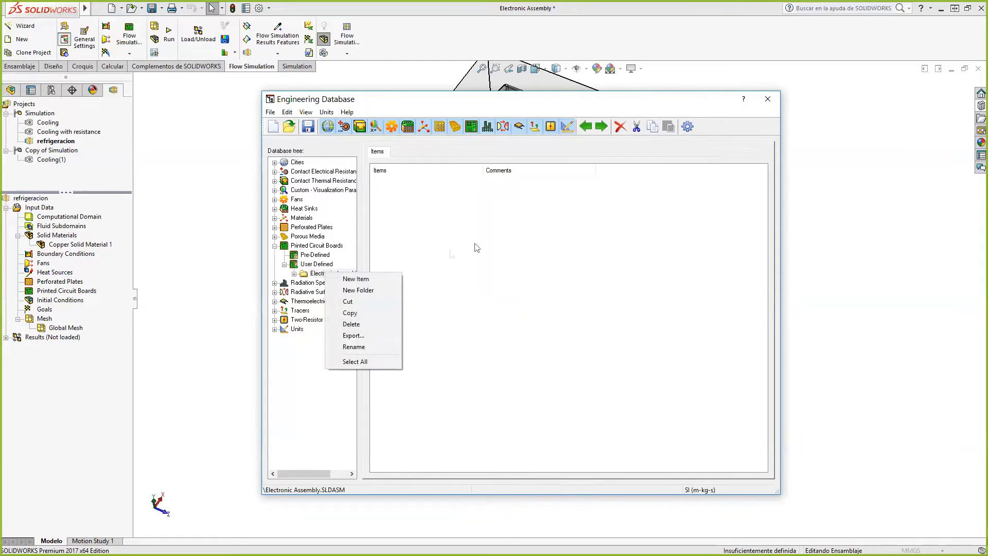
click(409, 265)
right_click(319, 274)
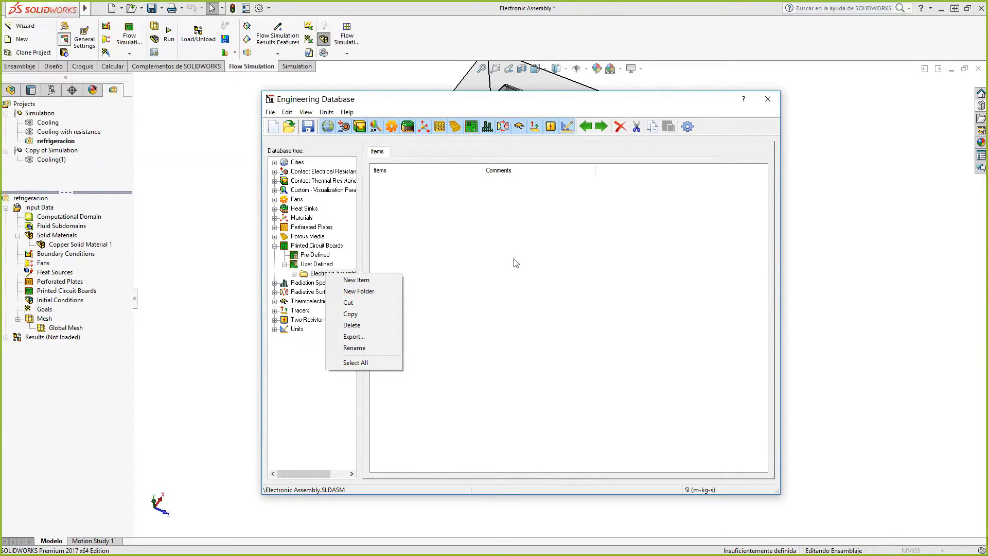
click(430, 232)
- Create a subfolder named Refrigeracion in the Electronic Assembly folder of the user-defined printed circuit boards
click(339, 274)
click(295, 274)
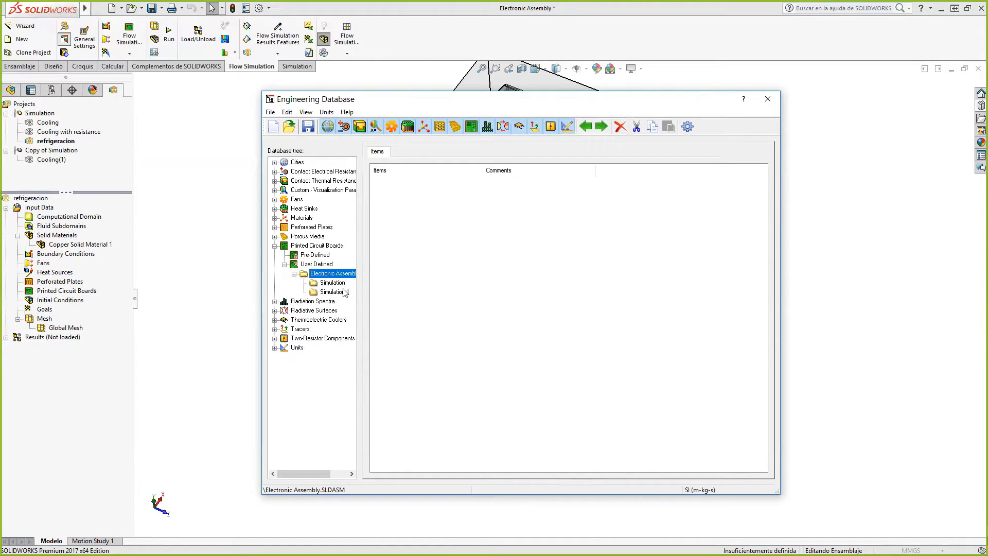
right_click(332, 276)
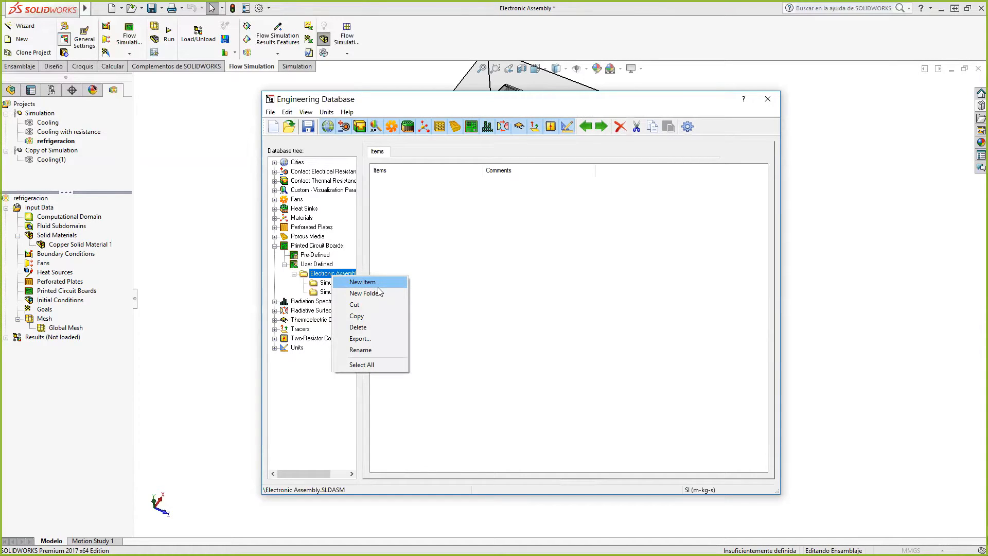
click(380, 294)
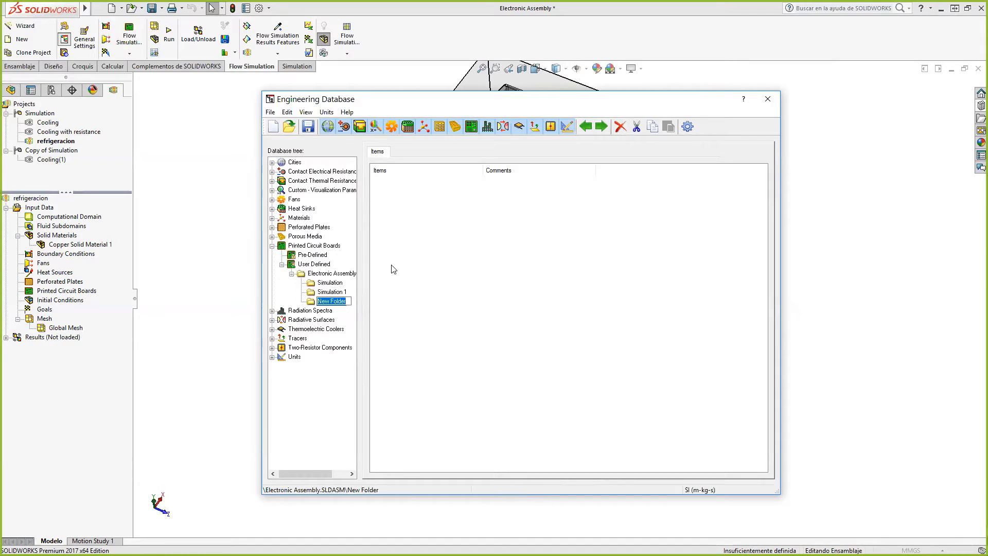
text(Reffrigeracion)
key(Return)
- Create a new printed circuit board item in the Refrigeracion folder and name it 6S2P
click(273, 126)
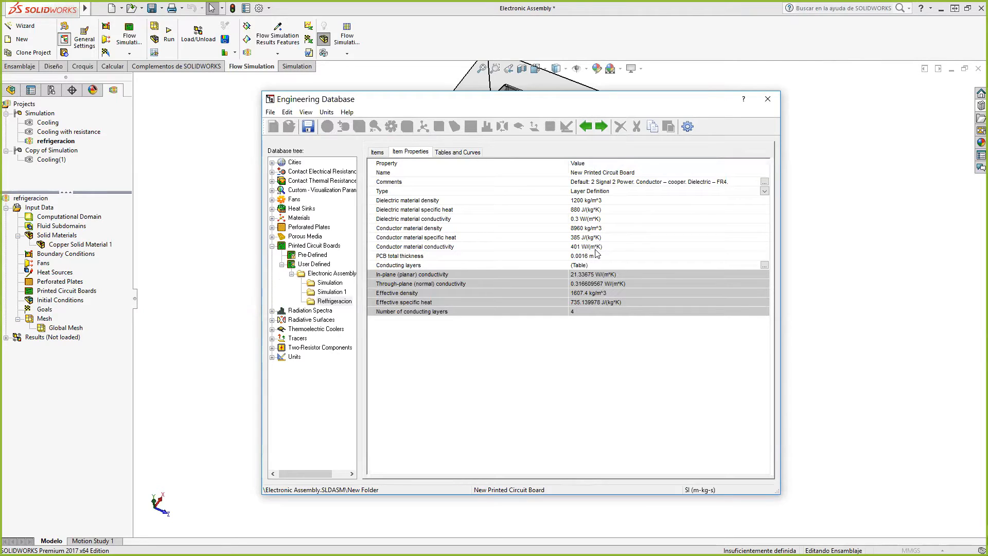
click(613, 175)
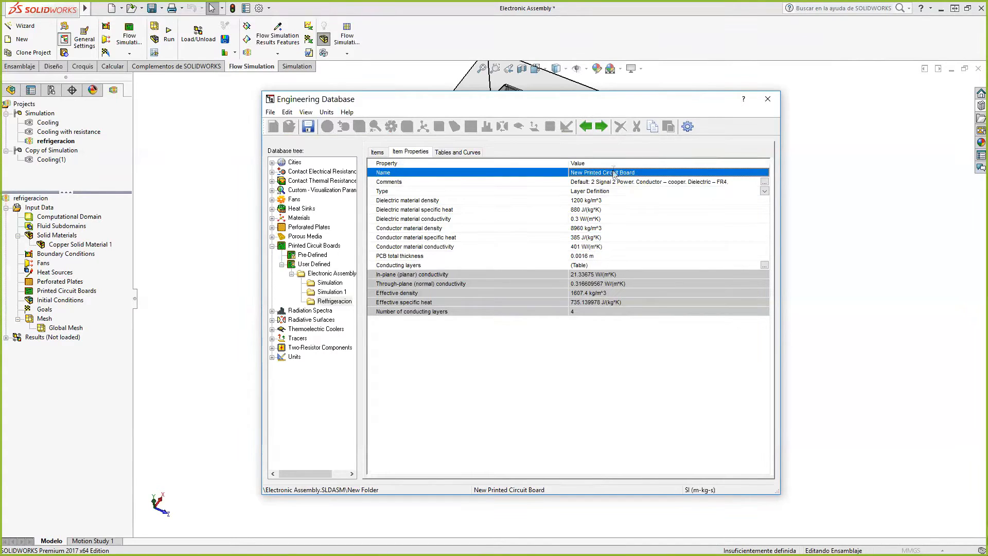
text(6S2P)
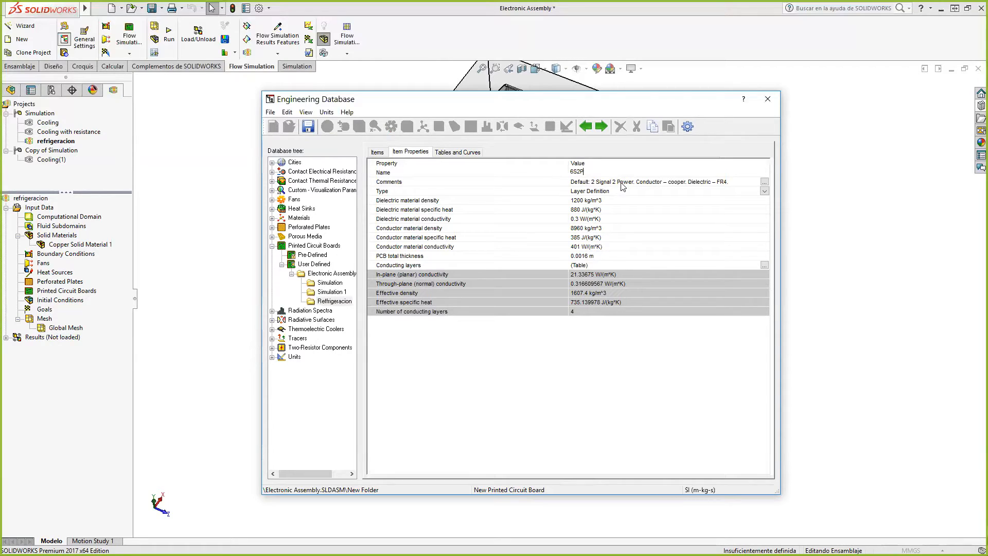
- Review the dielectric material density, specific heat and conductivity of the 6S2P board
click(596, 201)
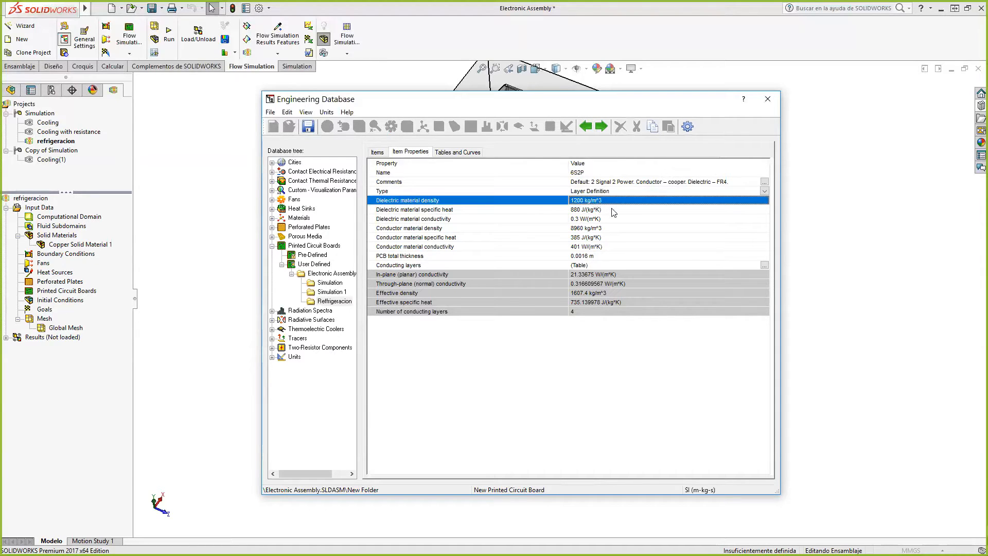
click(614, 211)
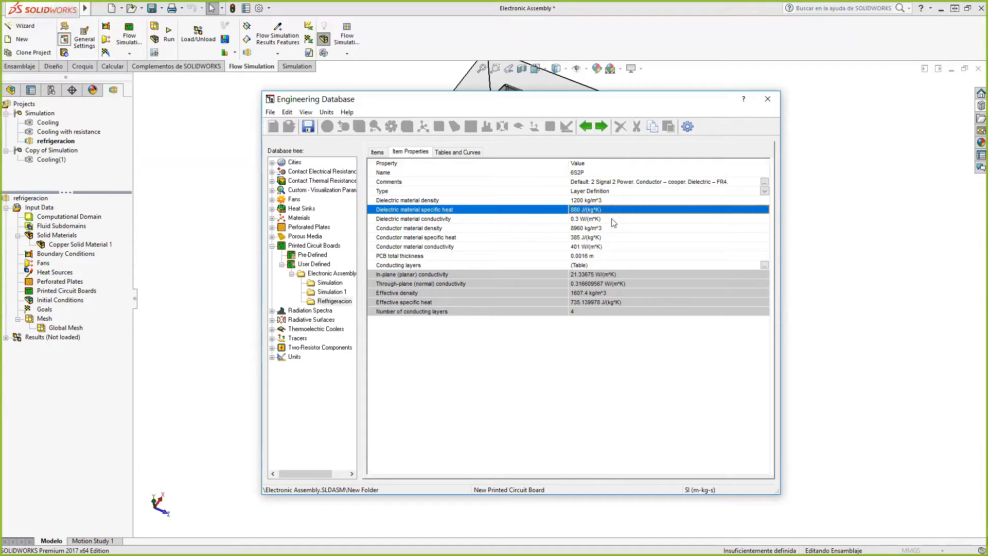
click(608, 220)
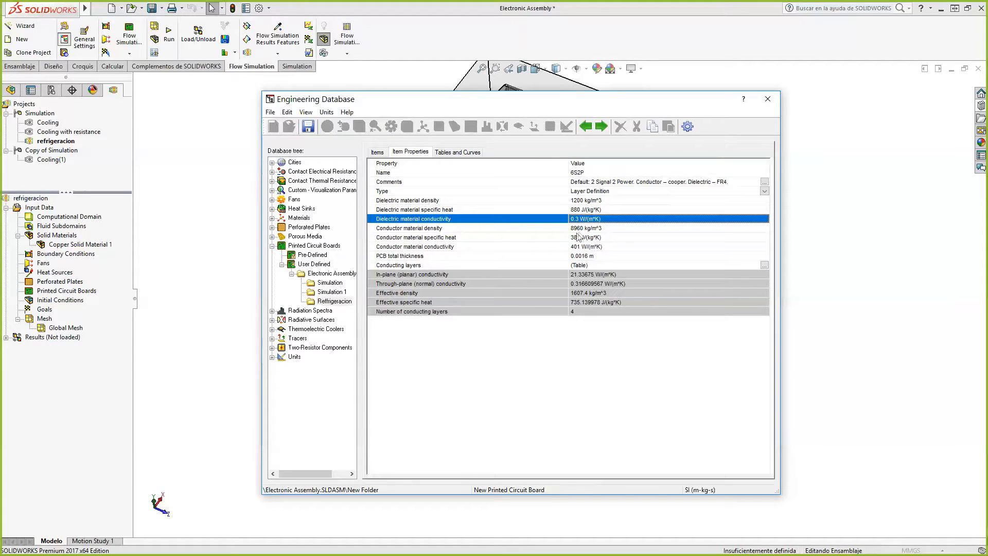
- Set the total PCB thickness of the 6S2P board to 0.0018 m
click(588, 276)
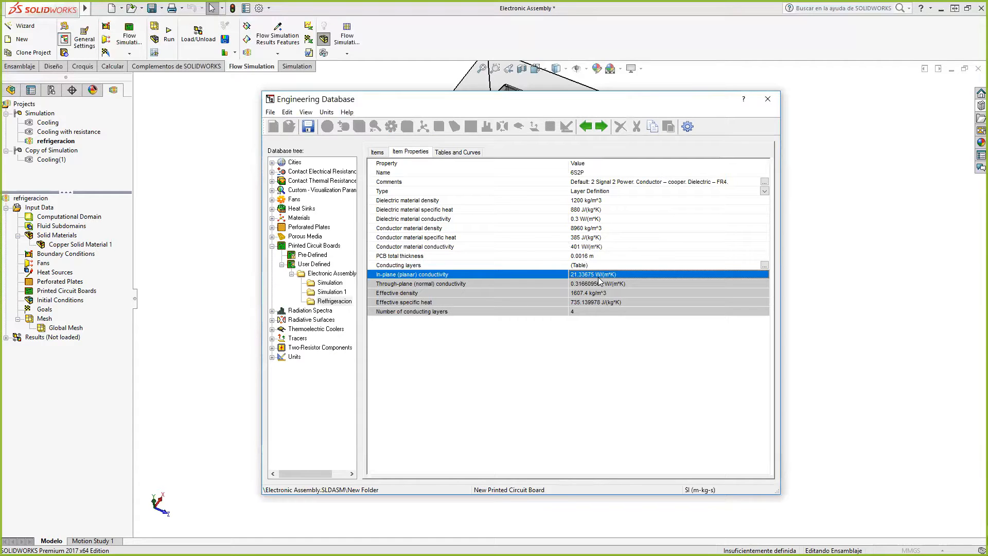
click(585, 256)
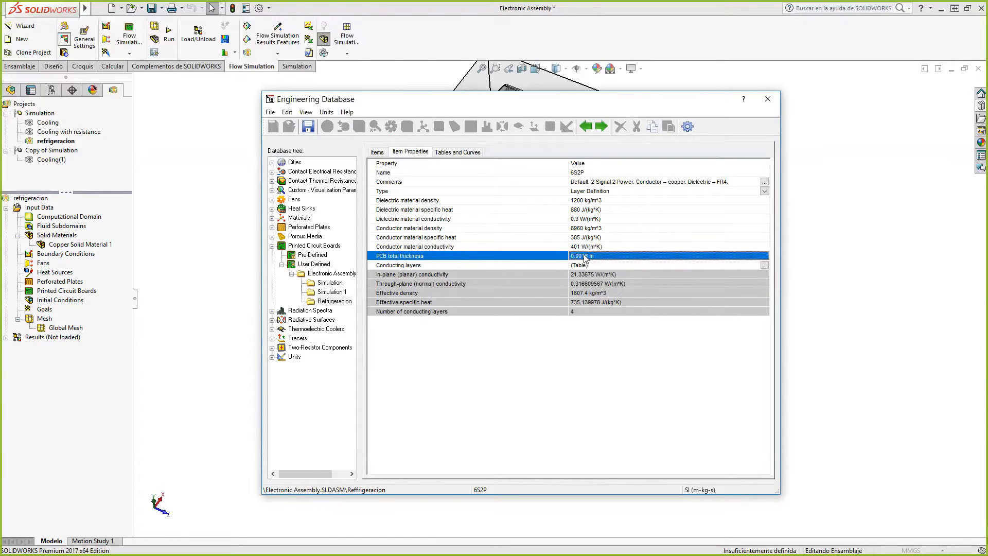
click(585, 256)
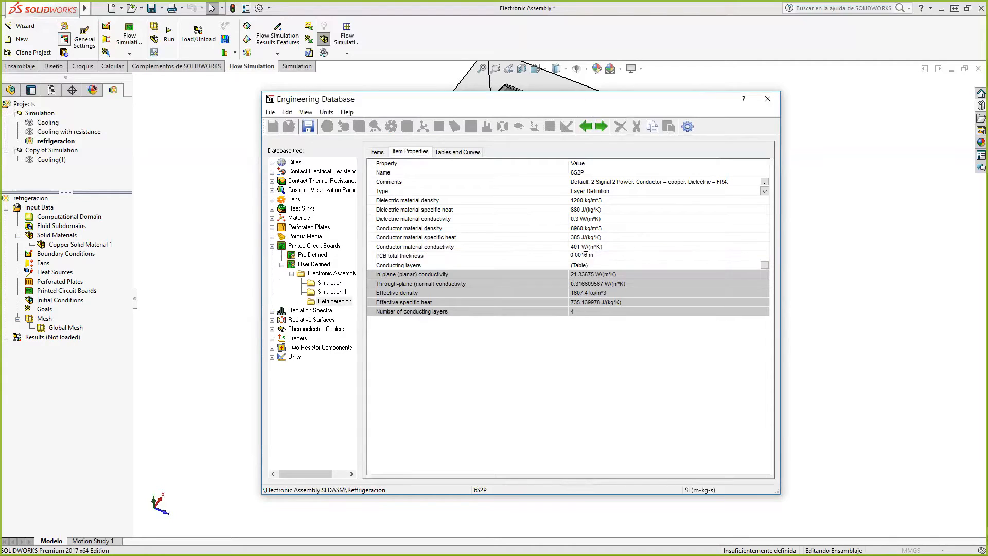
text(8)
click(608, 335)
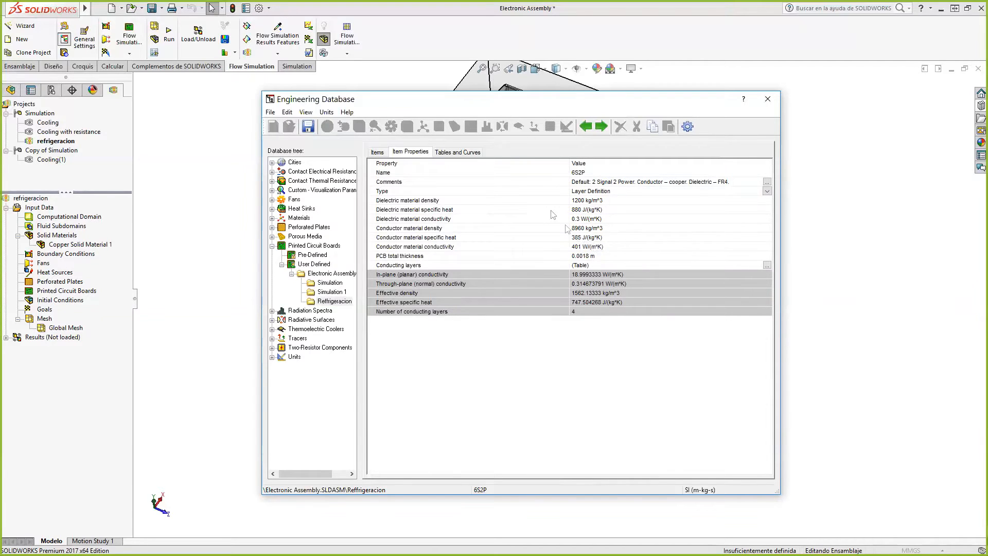
- Define eight conducting layers for 6S2P: second and seventh 7e-005 m at 80 % cover, all others 3.5e-005 m at 20 %
click(469, 155)
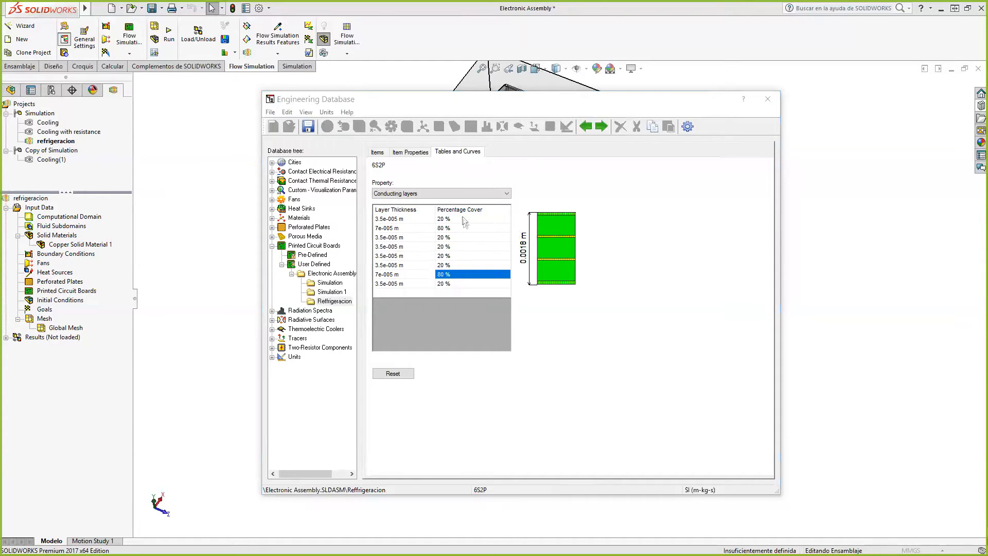
click(464, 313)
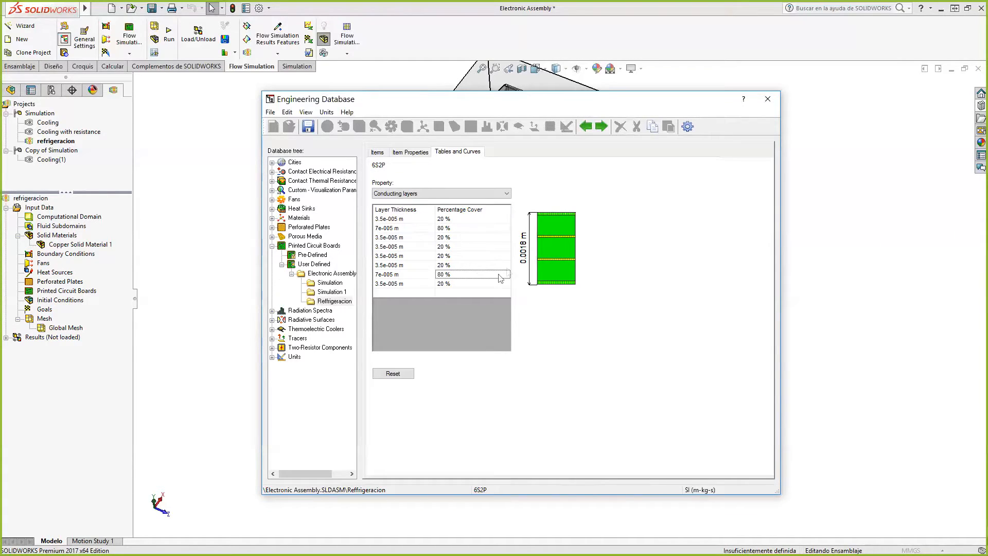
click(474, 219)
click(411, 152)
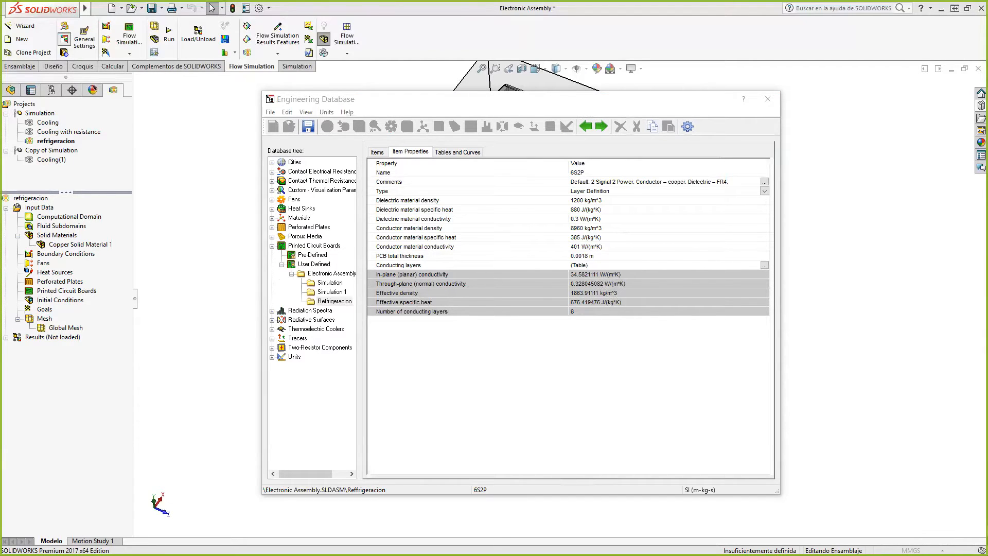
click(675, 400)
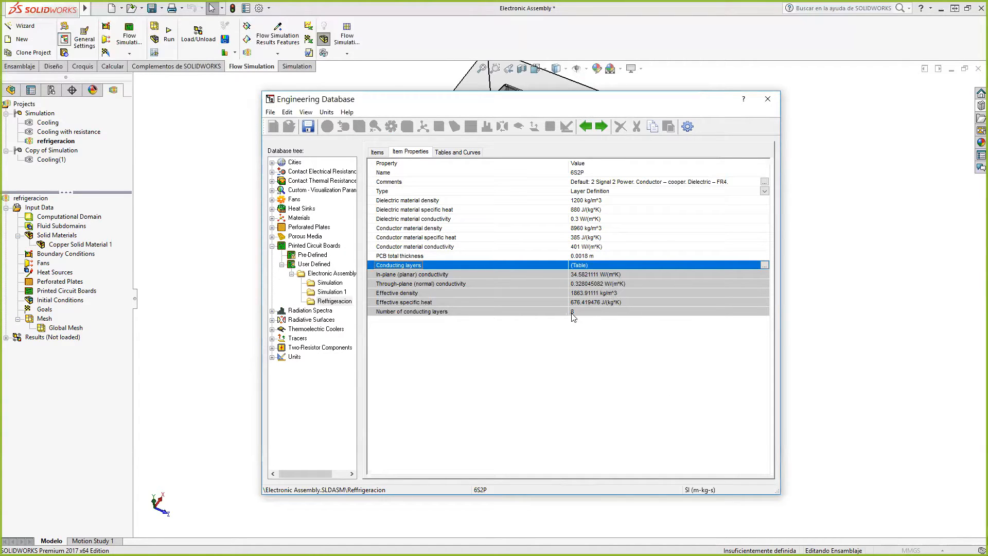
- Save the 6S2P board definition and close the Engineering Database
click(308, 127)
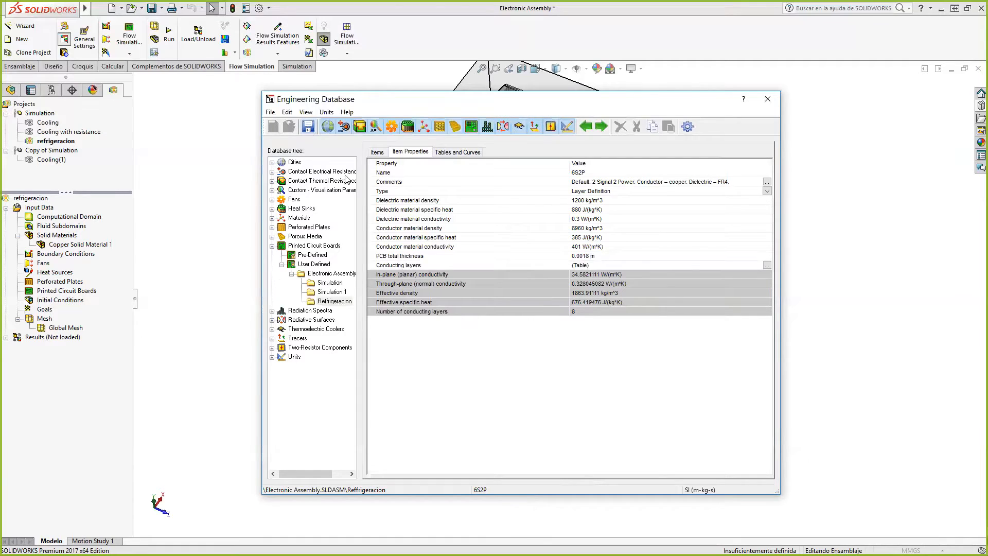
click(776, 98)
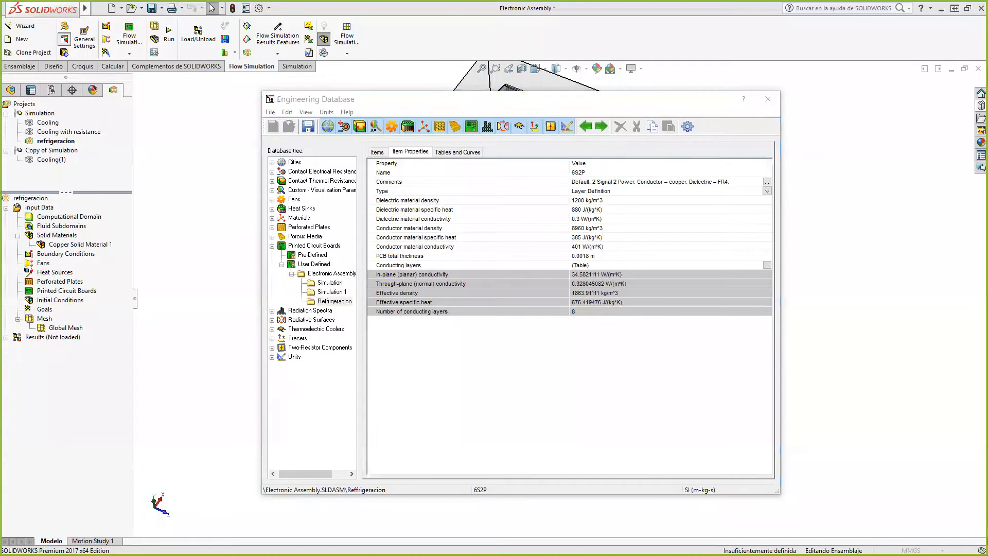
click(761, 100)
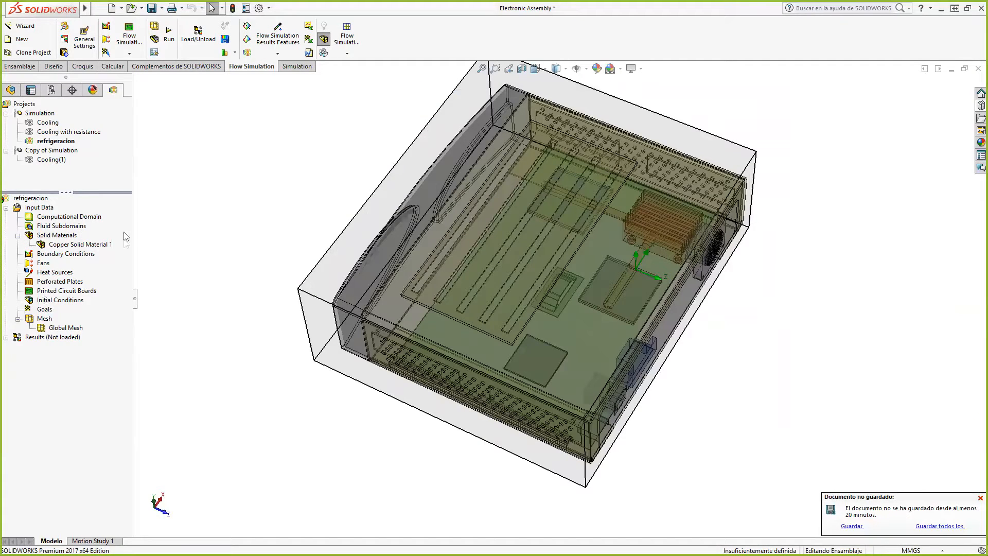
- Start a new printed circuit board condition in the refrigeracion project and choose the PCB component inside the enclosure for it
right_click(77, 292)
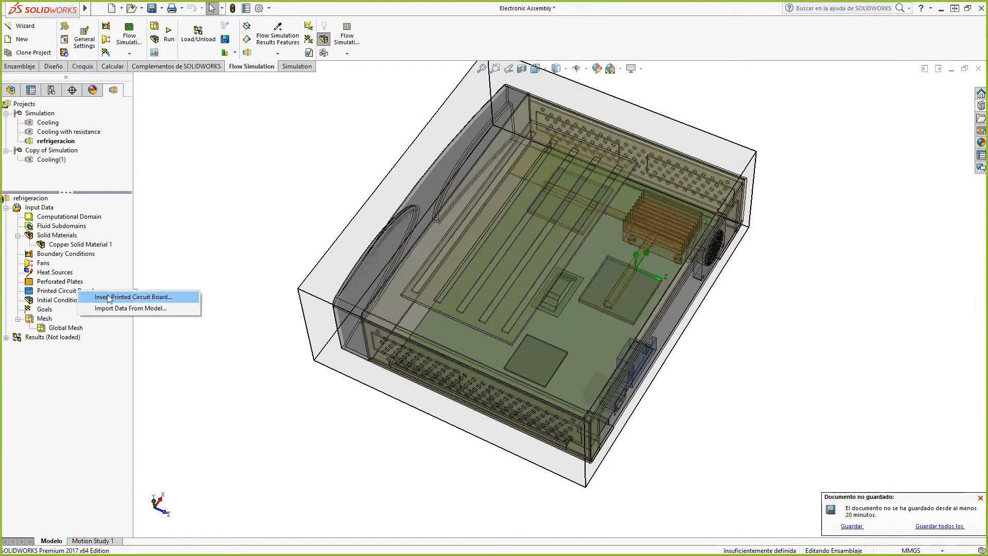
click(140, 296)
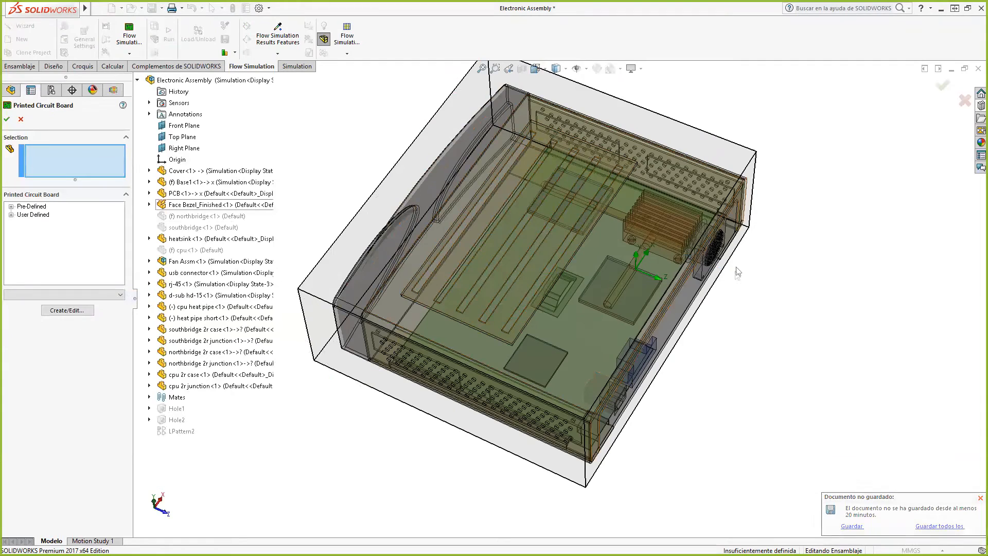
scroll(566, 289, up, 3)
scroll(610, 417, down, 4)
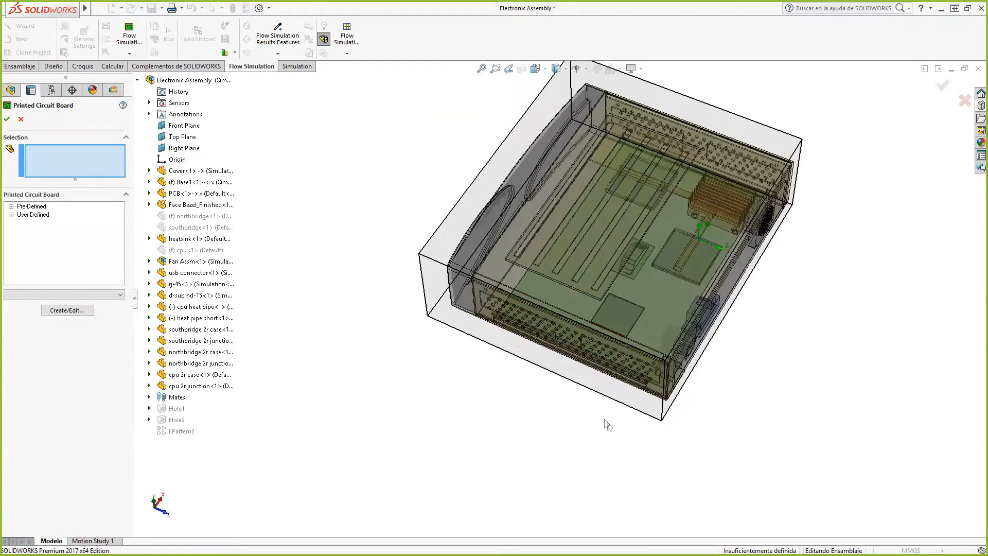
right_click(660, 298)
click(692, 346)
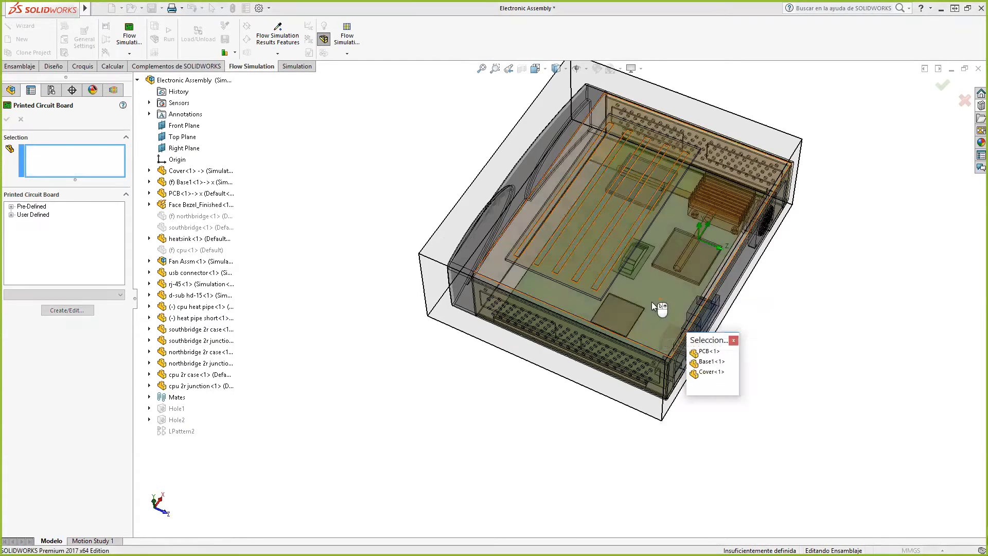
click(709, 351)
middle_drag(774, 357, 642, 376)
scroll(649, 354, down, 3)
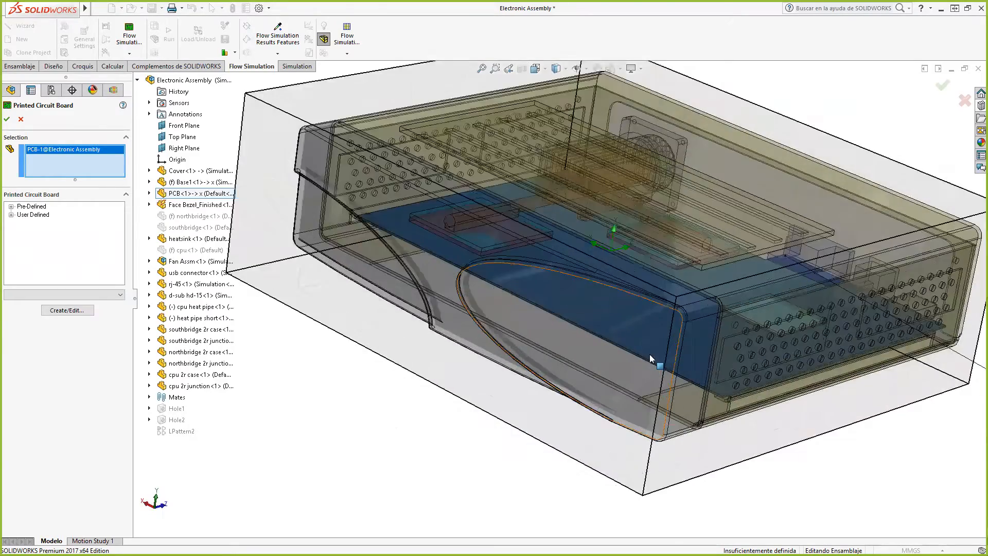
scroll(650, 354, down, 2)
scroll(601, 344, up, 5)
- Assign the user-defined 6S2P board from the Refrigeracion folder to the PCB component and highlight the finished condition in the model
click(12, 215)
click(21, 223)
click(31, 232)
click(54, 239)
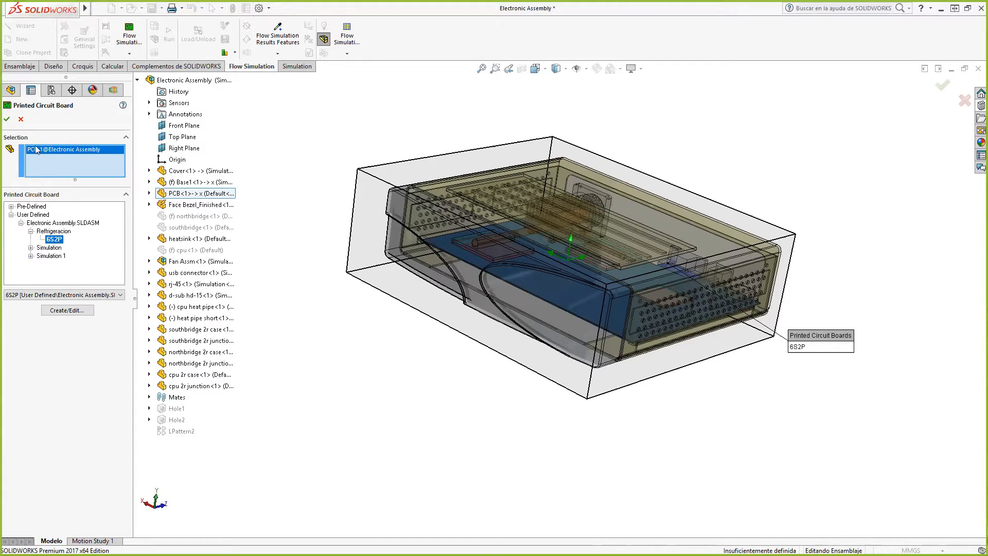
click(7, 120)
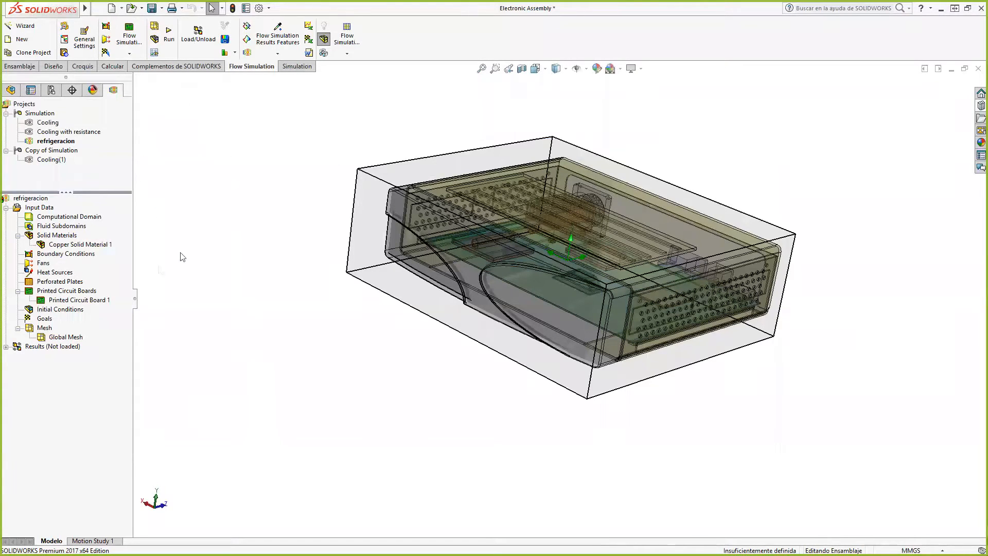
click(101, 298)
scroll(533, 286, down, 3)
scroll(569, 279, up, 4)
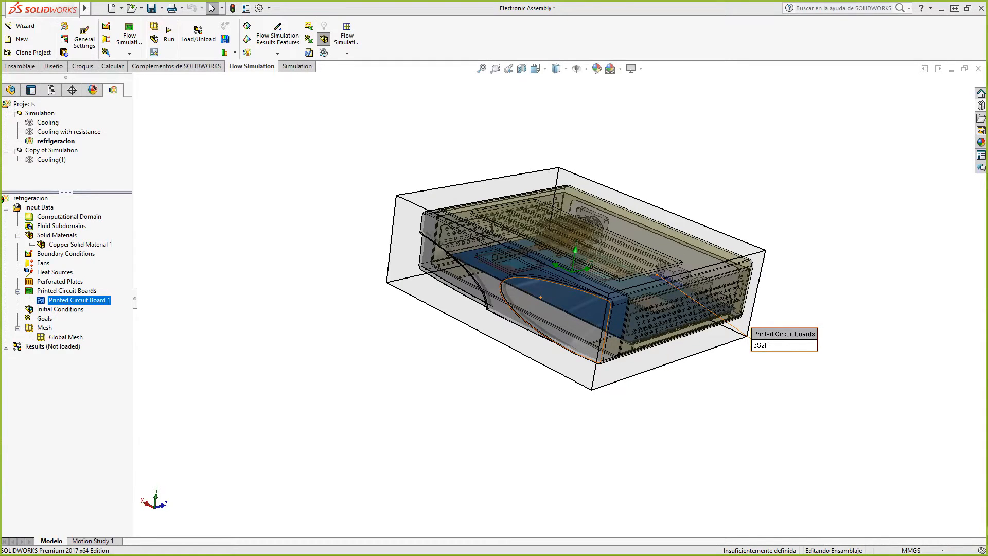
click(402, 307)
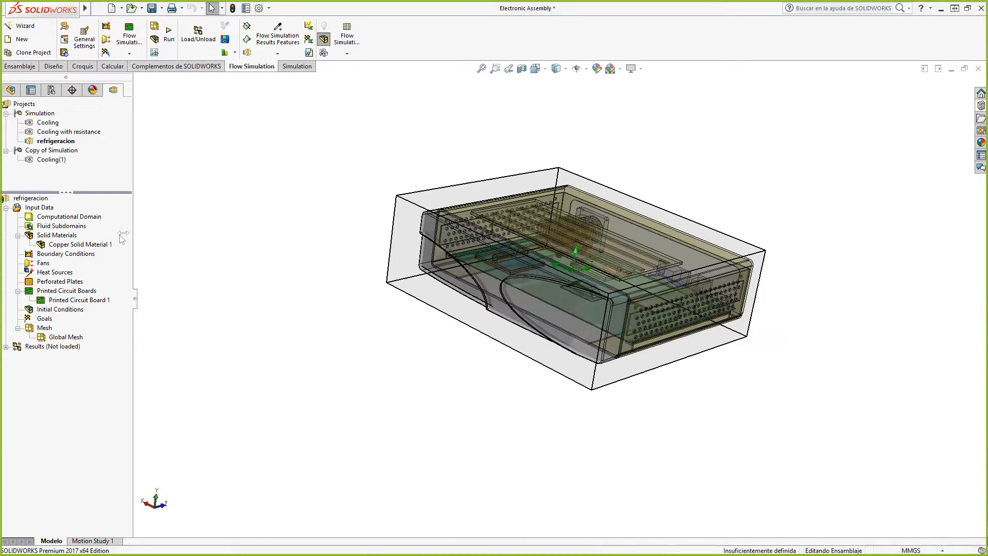
- Start a new pressure-opening boundary condition of type Environment Pressure in the refrigeracion project
right_click(86, 254)
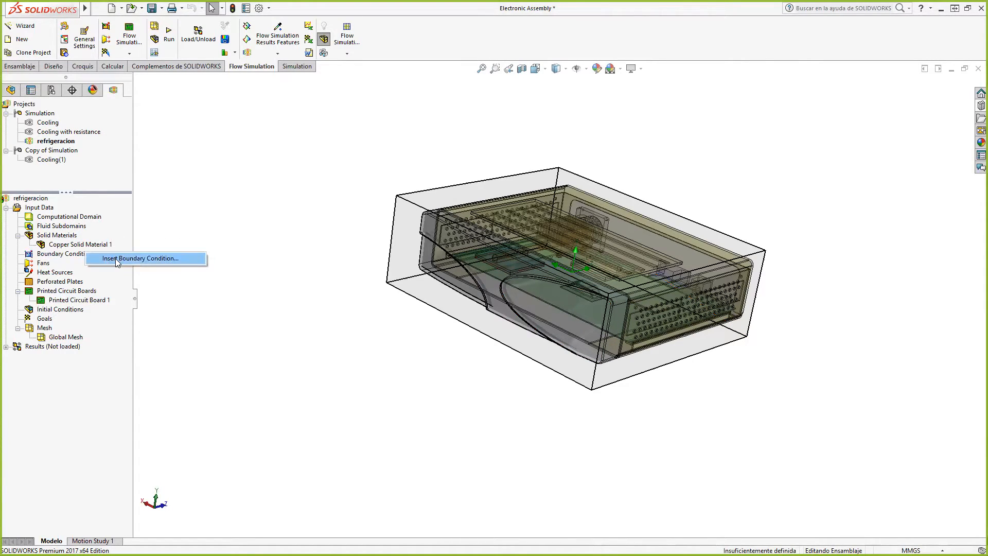
click(115, 258)
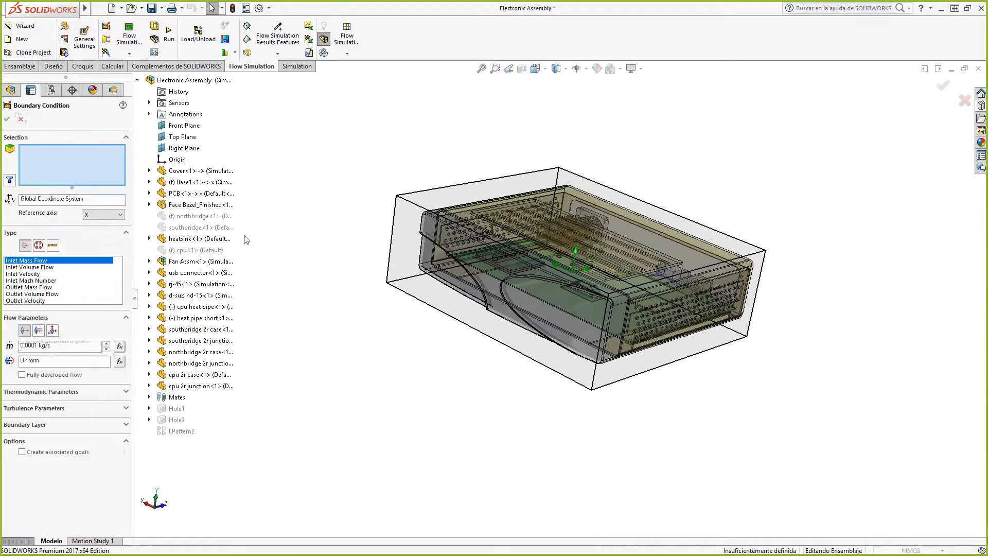
click(39, 246)
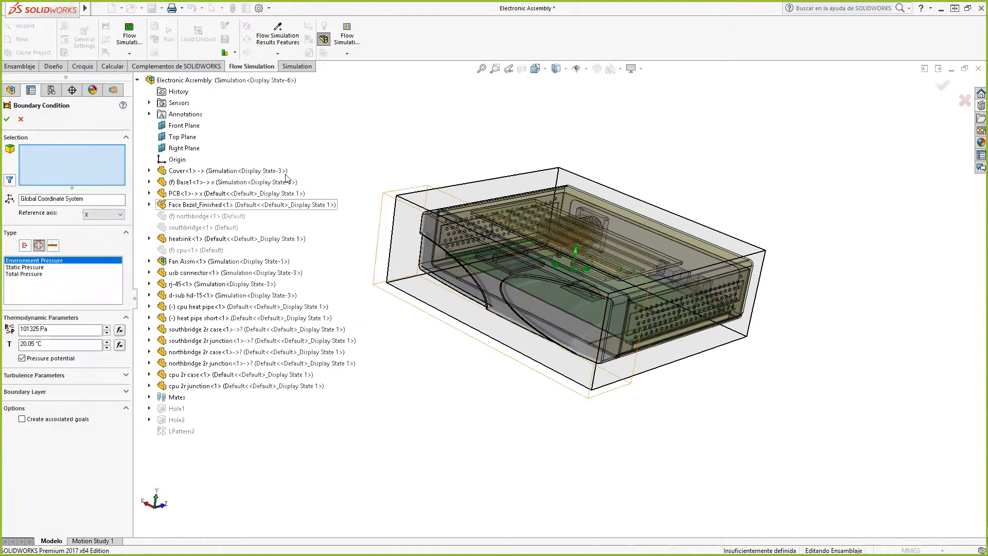
- Select the Base1 face covering the vent holes nearest the bezel on one side for the environment pressure condition
middle_drag(540, 231, 538, 301)
scroll(537, 301, up, 3)
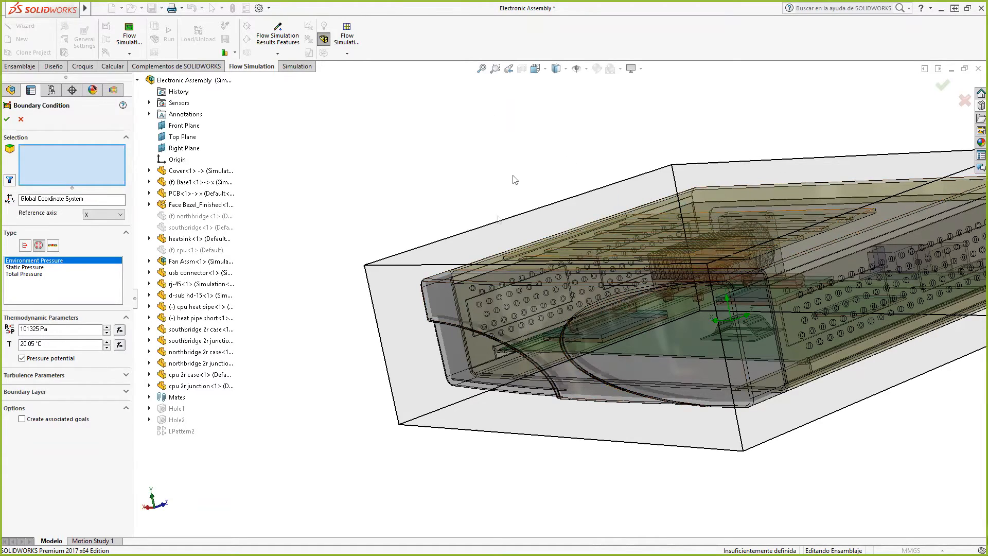
scroll(692, 293, up, 4)
scroll(700, 292, down, 10)
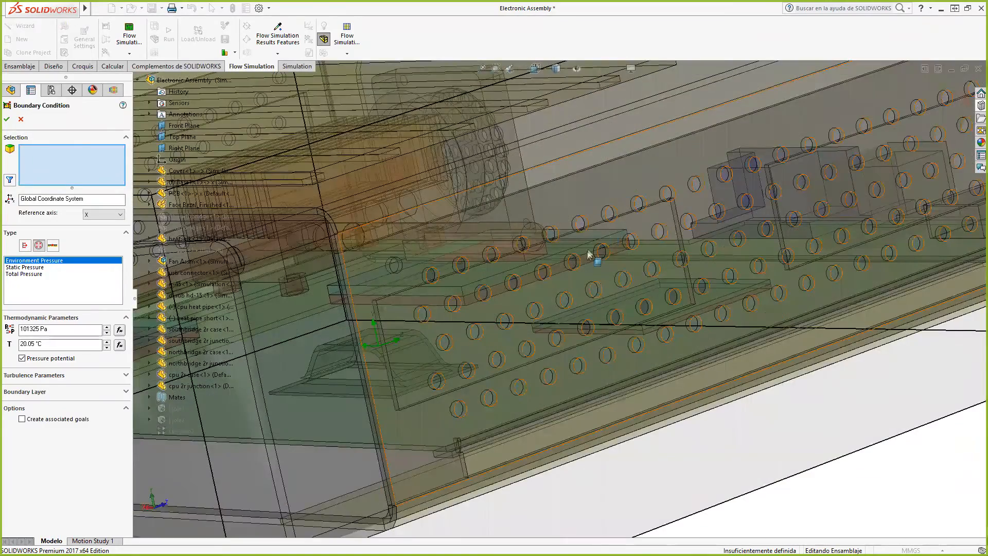
scroll(589, 255, up, 9)
middle_drag(613, 459, 664, 507)
scroll(626, 220, down, 1)
scroll(607, 225, down, 4)
scroll(494, 395, up, 6)
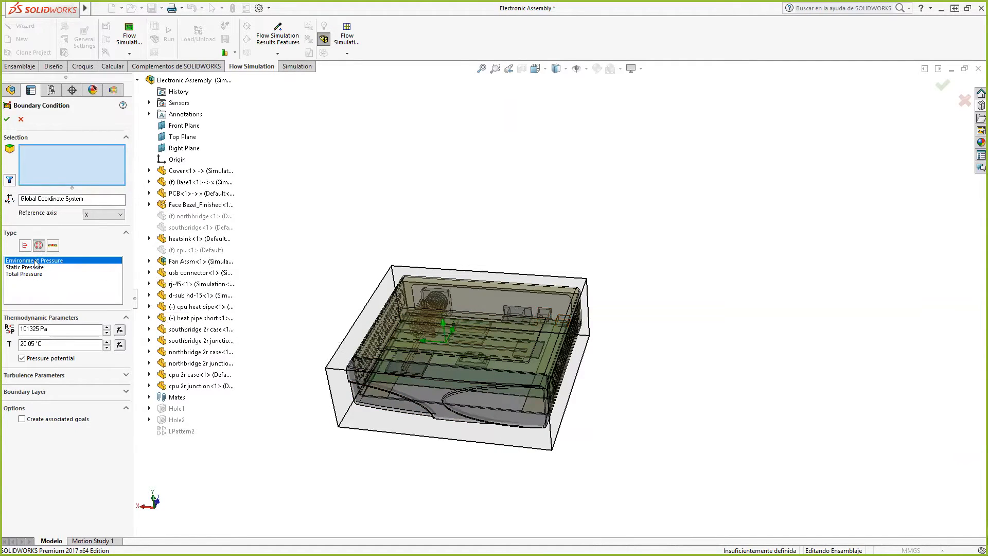
scroll(348, 305, up, 6)
middle_drag(423, 341, 375, 285)
scroll(504, 320, down, 10)
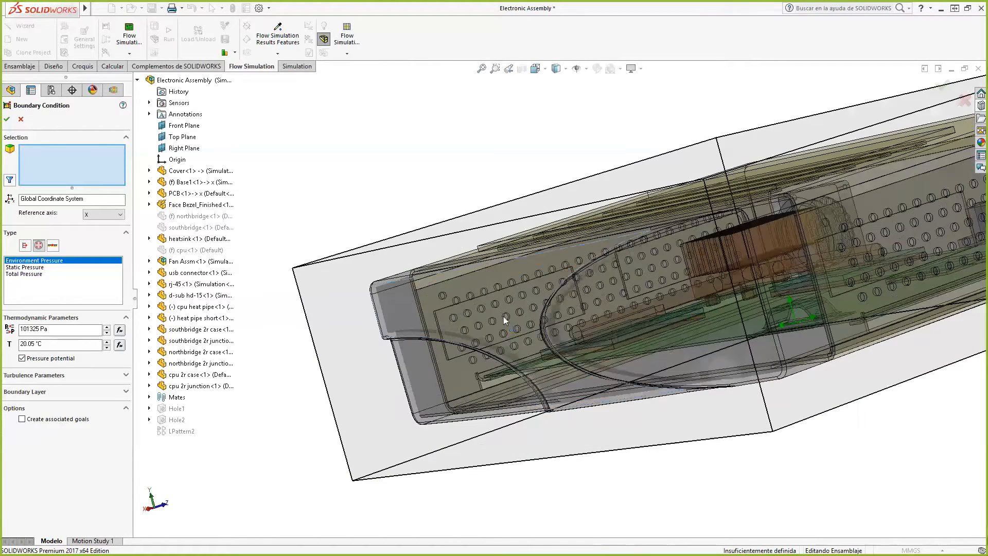
right_click(504, 319)
click(541, 365)
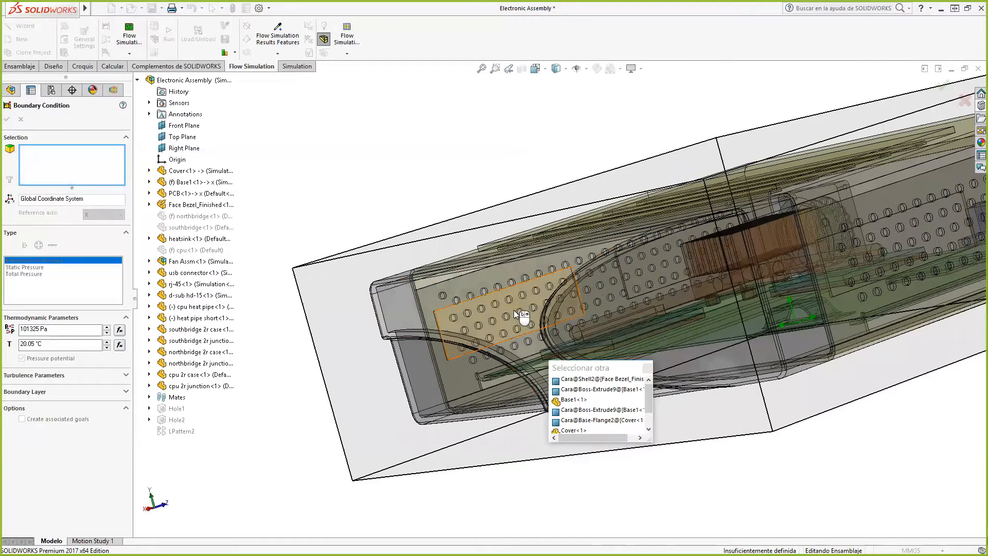
click(514, 310)
- Add the second Base1 vent face on the same side, next to the heatsink, to the environment pressure selection
right_click(640, 272)
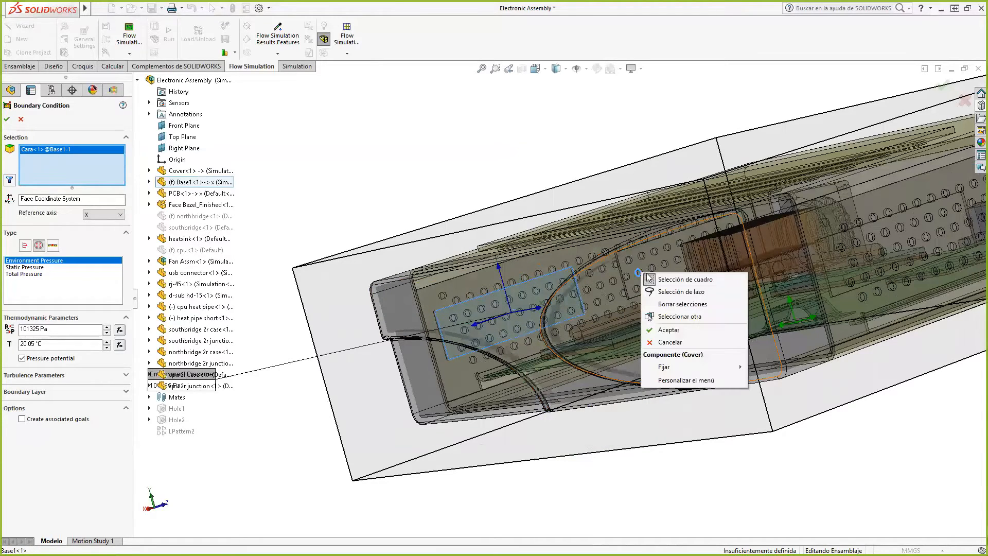
right_click(647, 263)
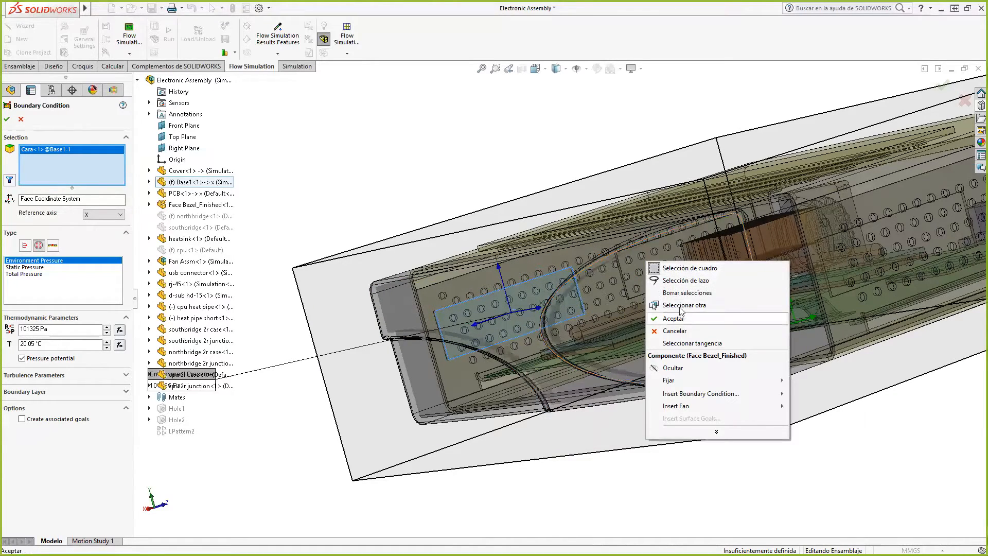
click(683, 305)
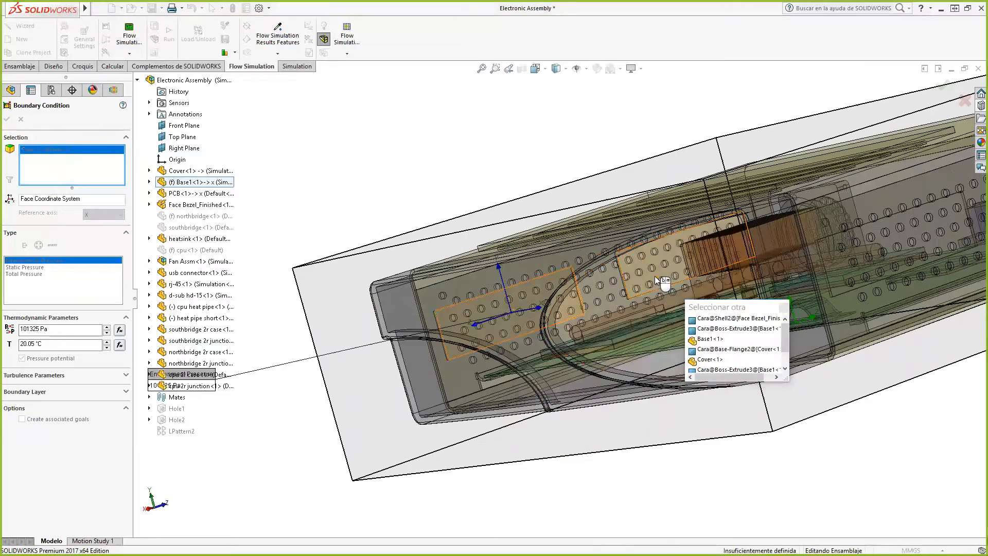
click(655, 276)
- Add the Base1 vent face nearest the bezel on the opposite side of the enclosure to the environment pressure selection
key(f)
middle_drag(793, 414, 884, 409)
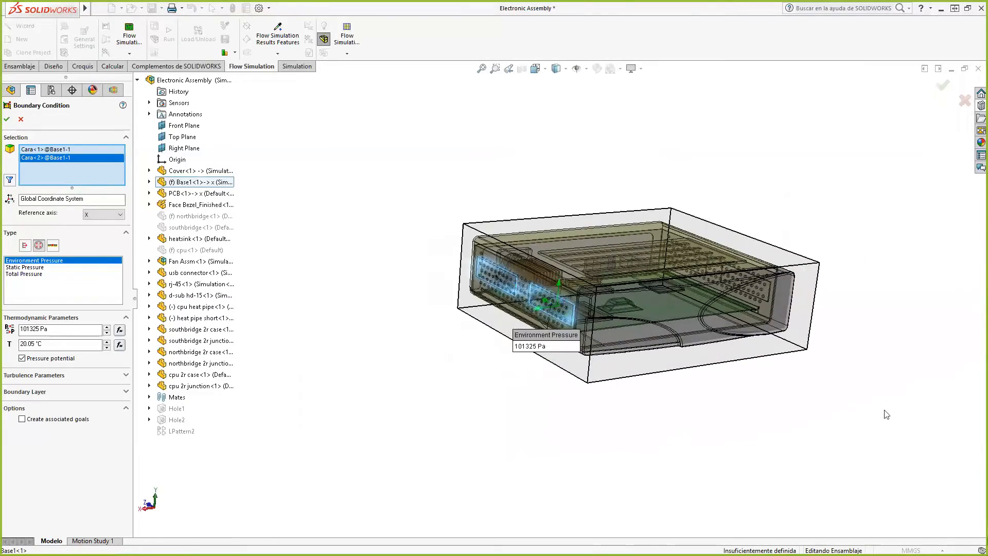
scroll(755, 300, down, 5)
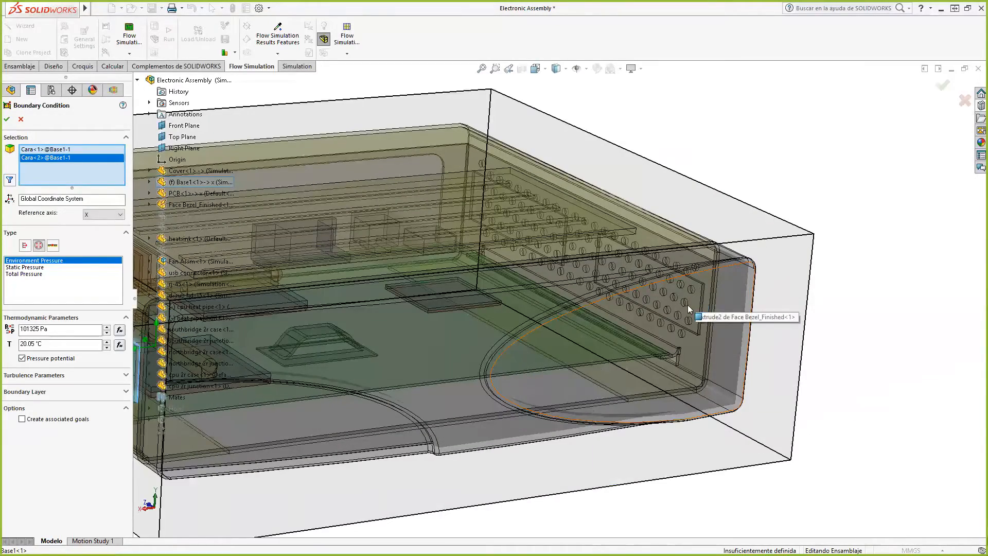
right_click(688, 305)
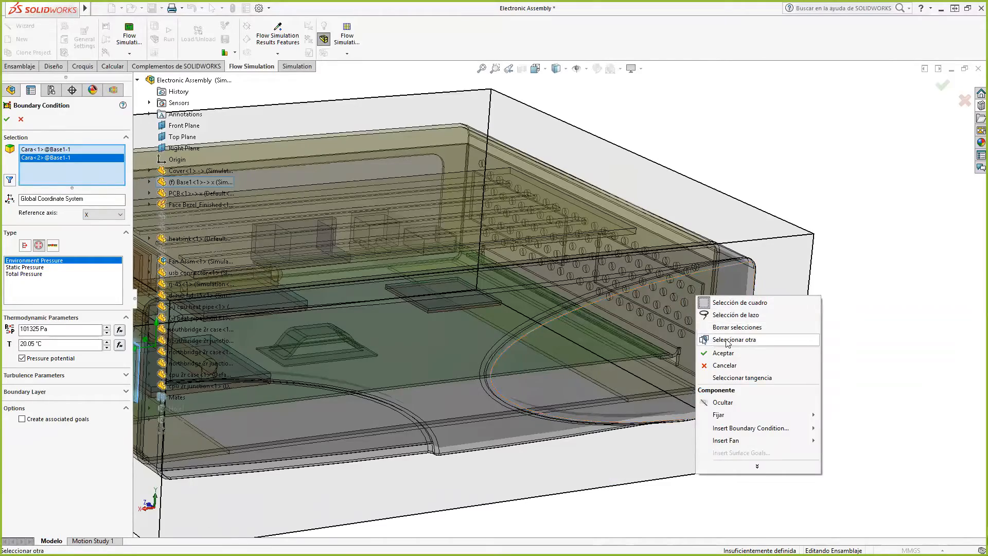
click(728, 340)
click(692, 305)
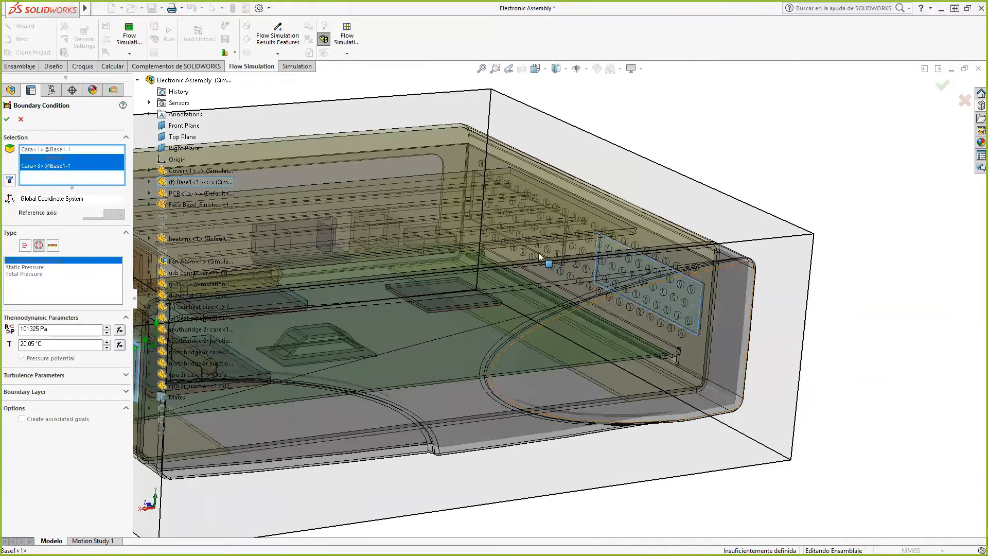
- Add the remaining Base1 vent face, farther from the bezel on the opposite side, to the environment pressure selection
scroll(564, 267, down, 5)
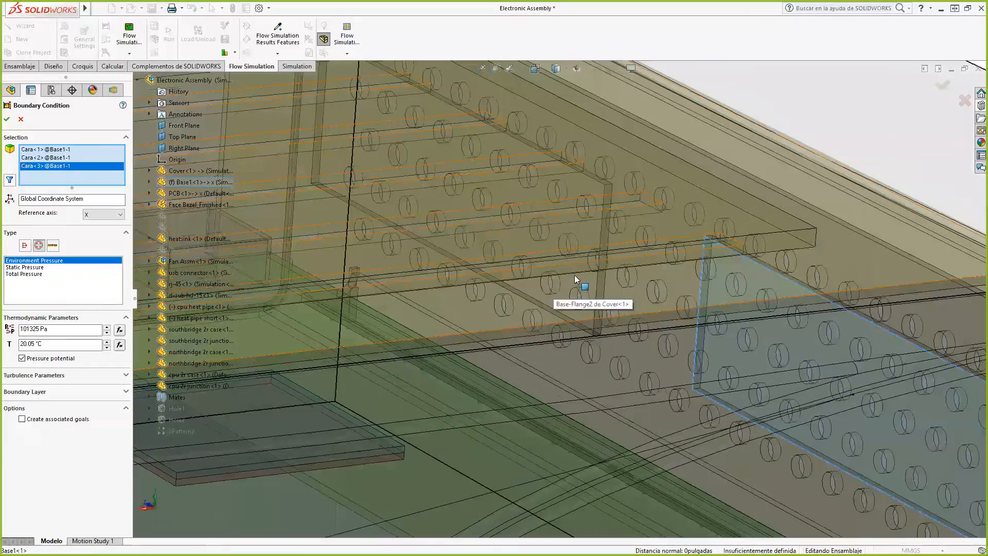
right_click(575, 280)
click(607, 319)
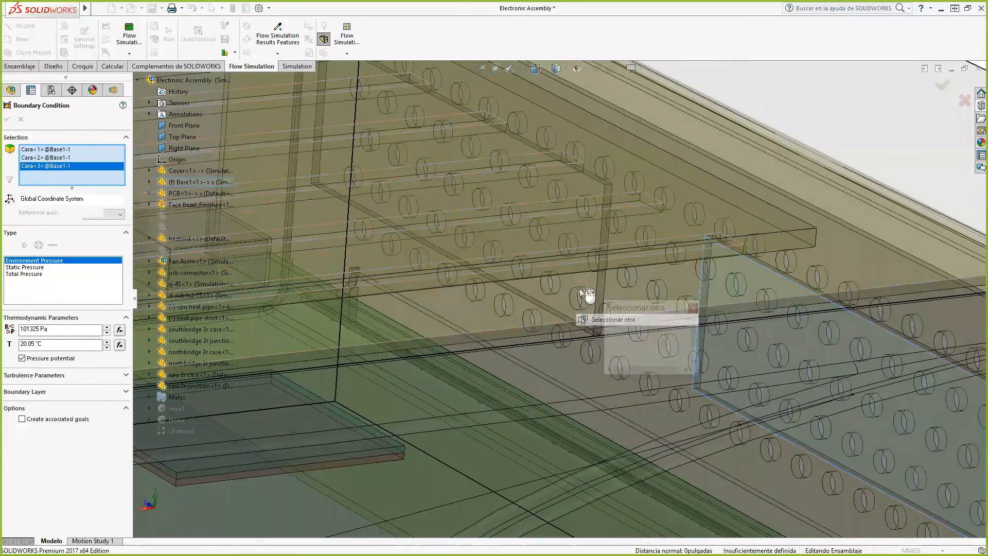
click(653, 292)
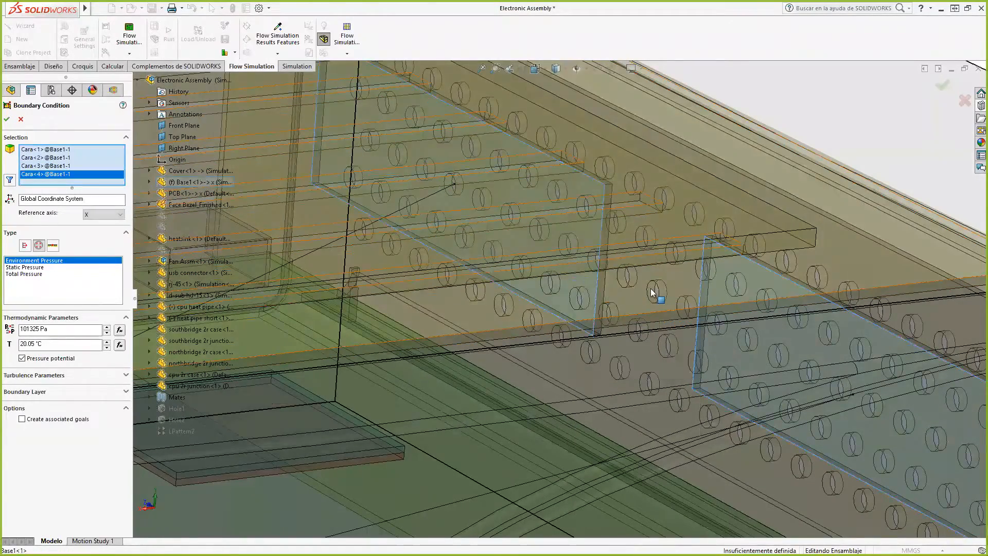
key(f)
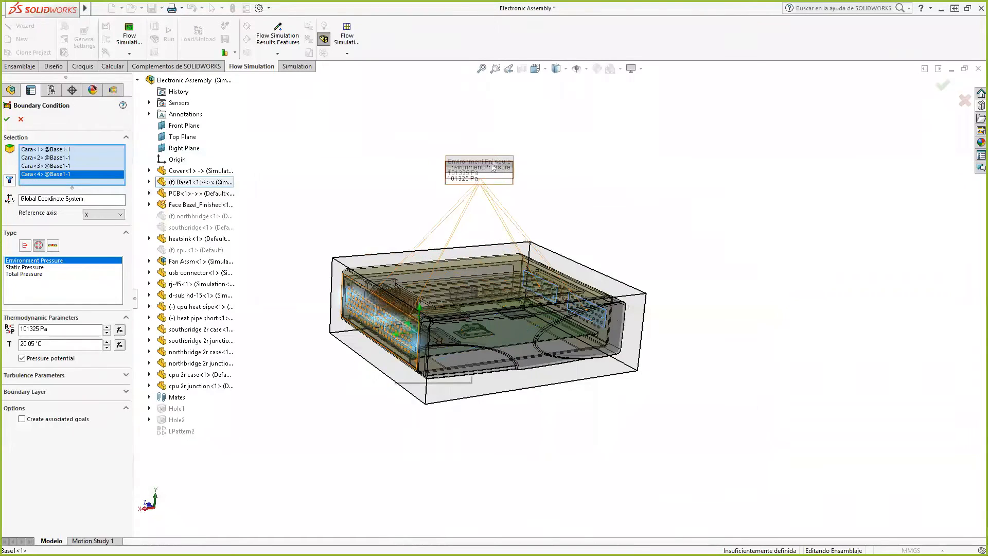
- Move the Environment Pressure callout clear of the enclosure and accept the condition on the four vent faces at 101325 Pa and 20.05 °C
scroll(646, 239, up, 4)
middle_drag(646, 239, 625, 268)
drag(488, 245, 542, 203)
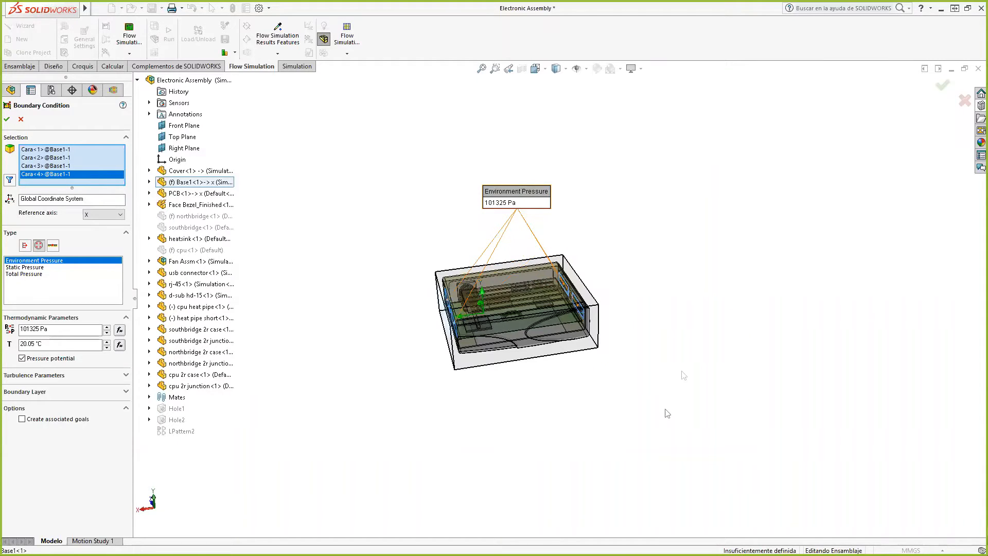
middle_drag(502, 396, 505, 249)
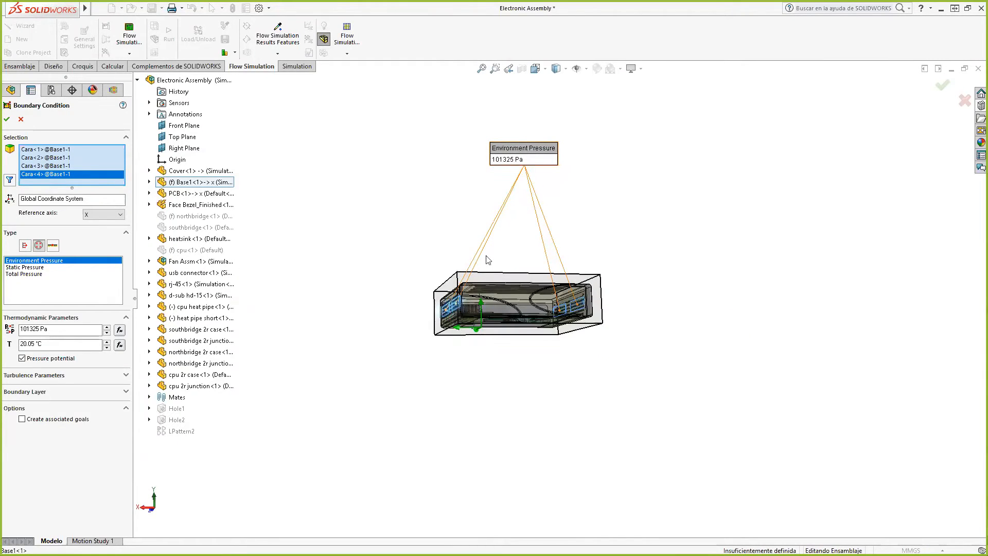
click(8, 122)
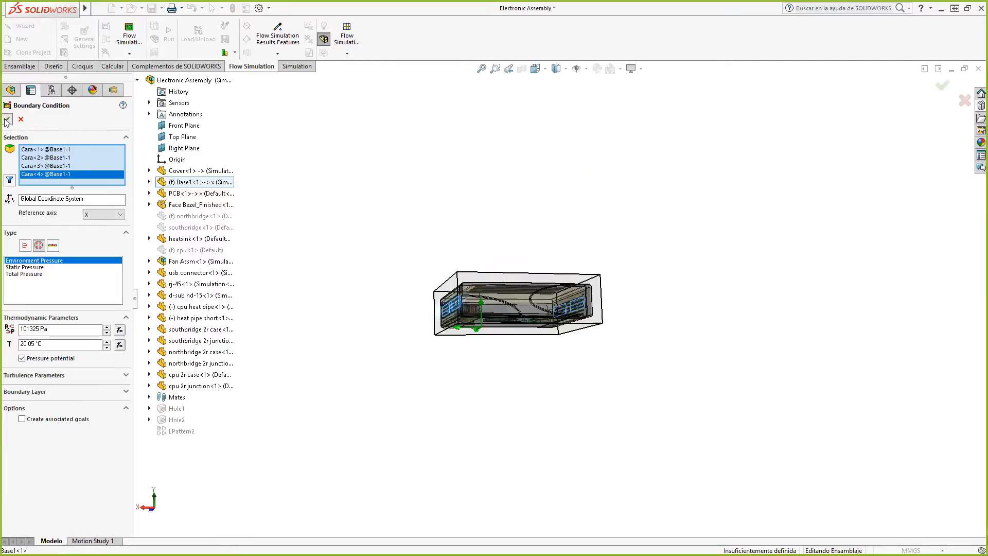
- Start another pressure-opening boundary condition in the refrigeracion project with the type Static Pressure
middle_drag(471, 229, 530, 252)
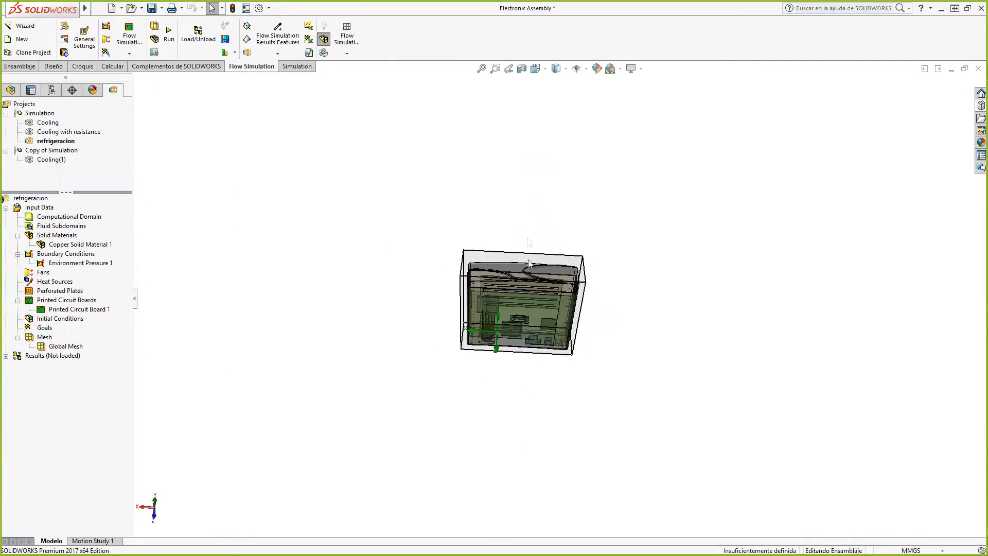
scroll(533, 317, down, 9)
middle_drag(555, 308, 405, 349)
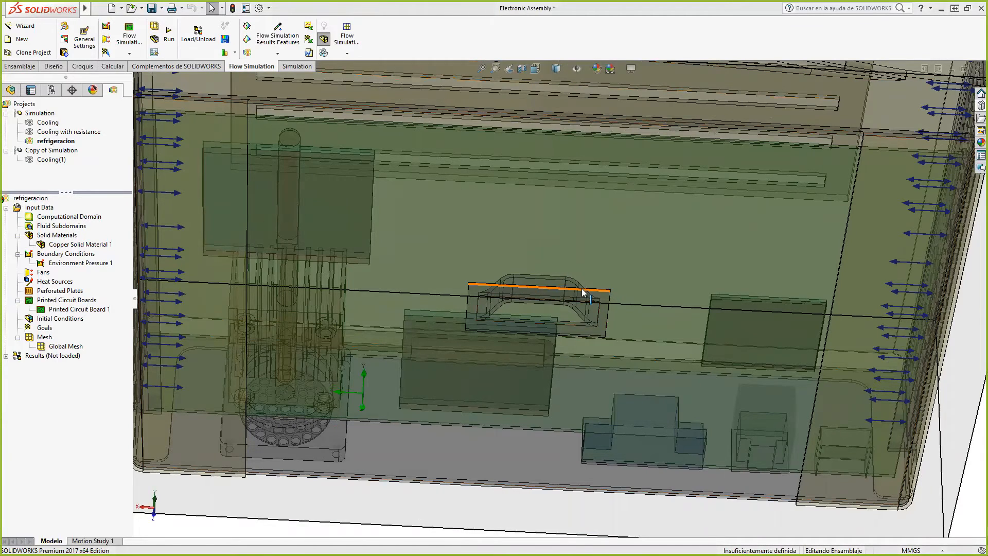
scroll(538, 360, up, 4)
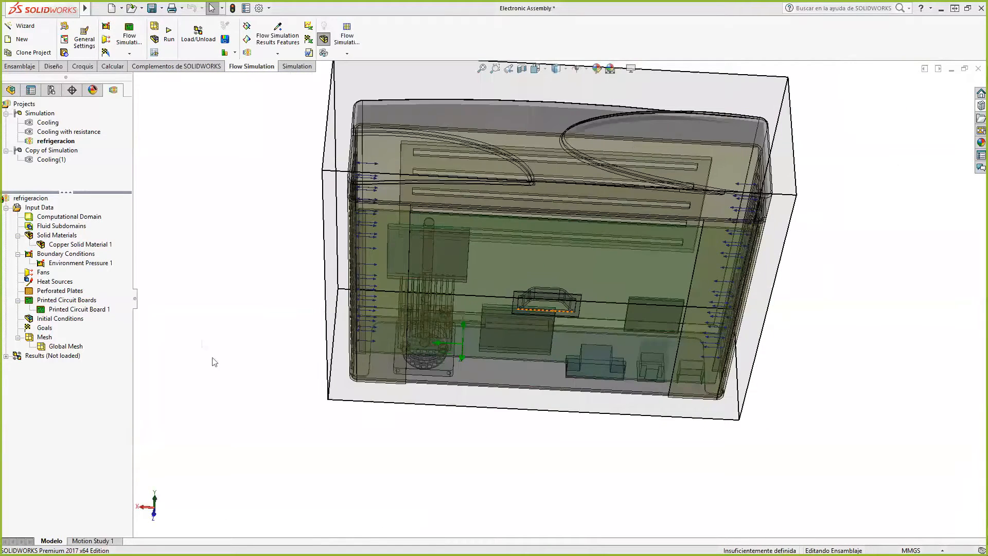
right_click(66, 254)
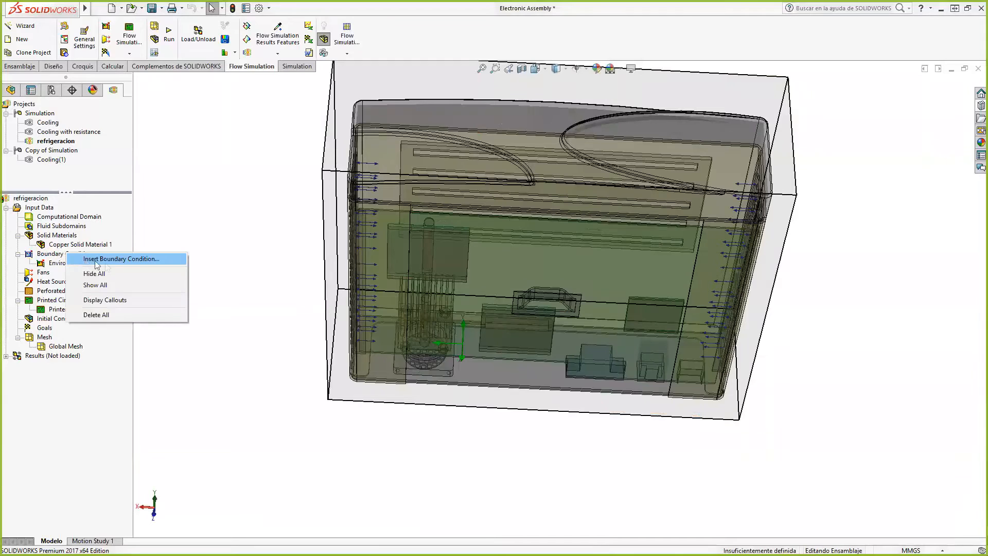
click(123, 260)
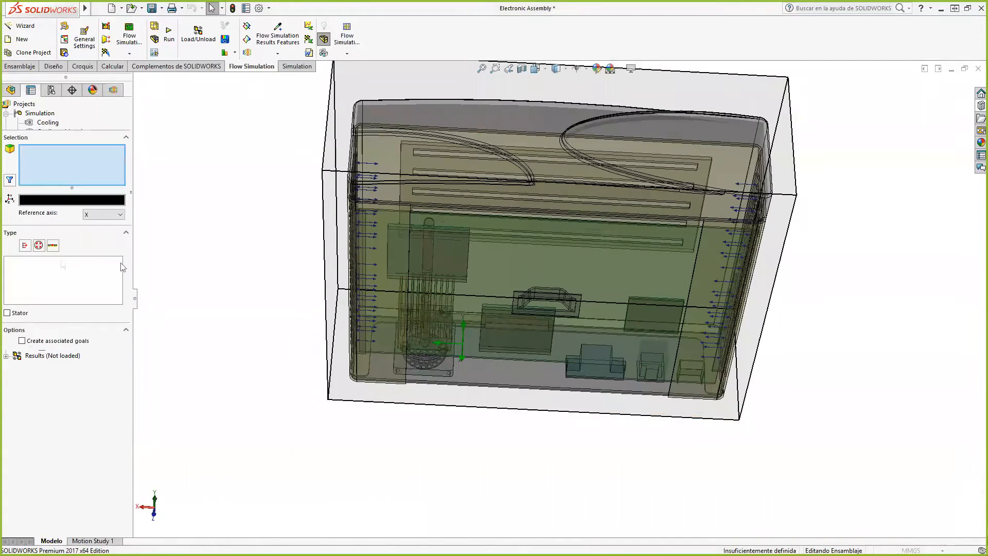
click(39, 246)
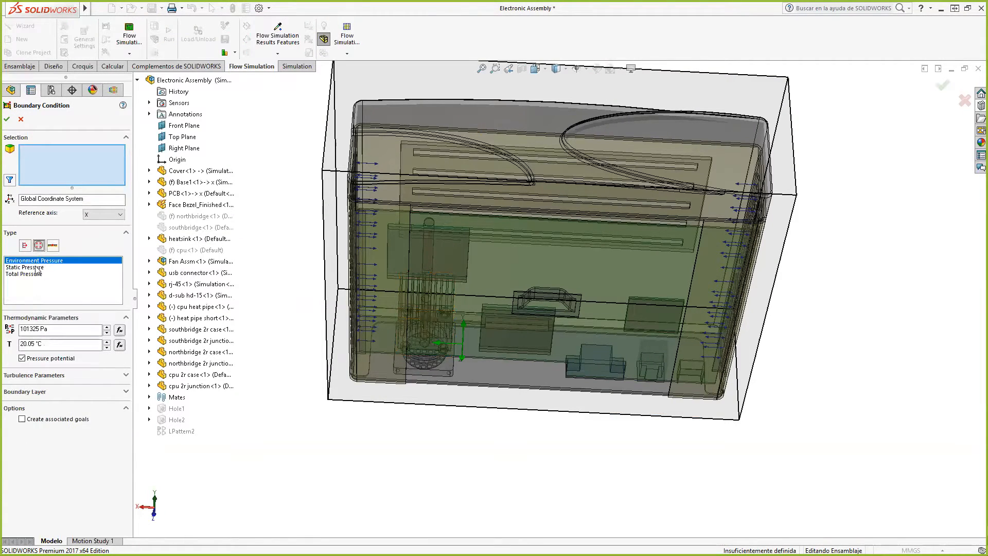
click(36, 267)
- Apply the static pressure of 101325 Pa to the Base1 face at the small rectangular opening beneath the circuit board
scroll(308, 204, up, 1)
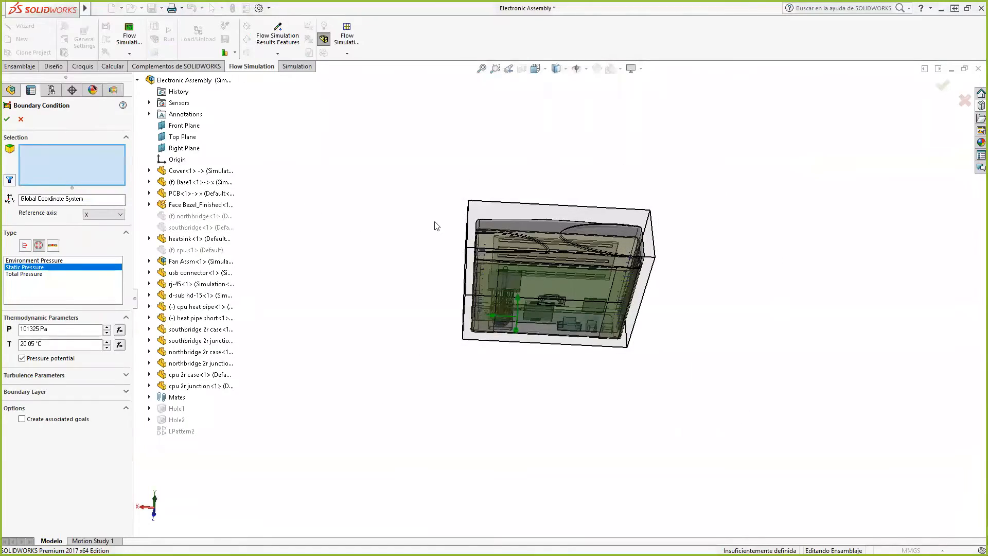
middle_drag(434, 221, 438, 282)
scroll(605, 348, up, 1)
middle_drag(606, 356, 611, 444)
scroll(566, 257, down, 10)
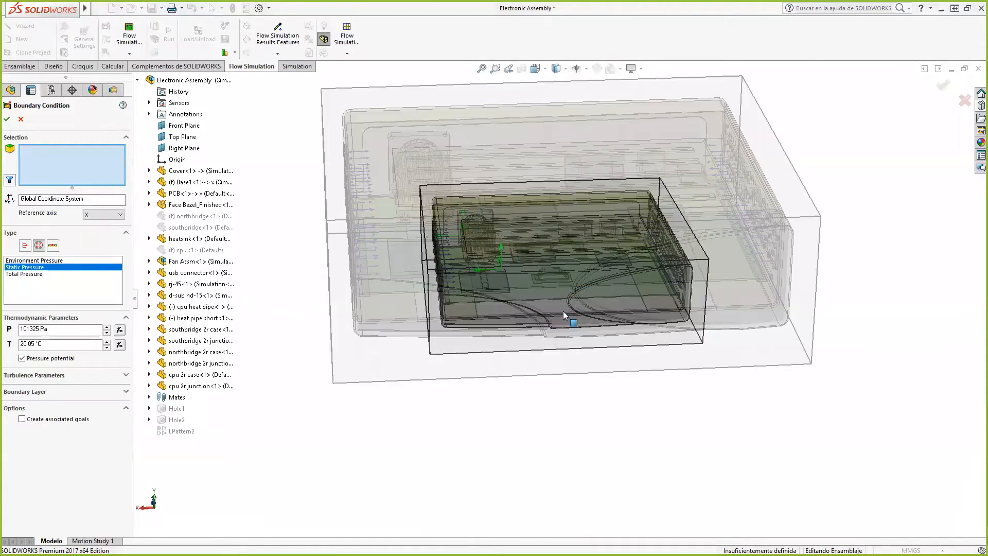
right_click(552, 234)
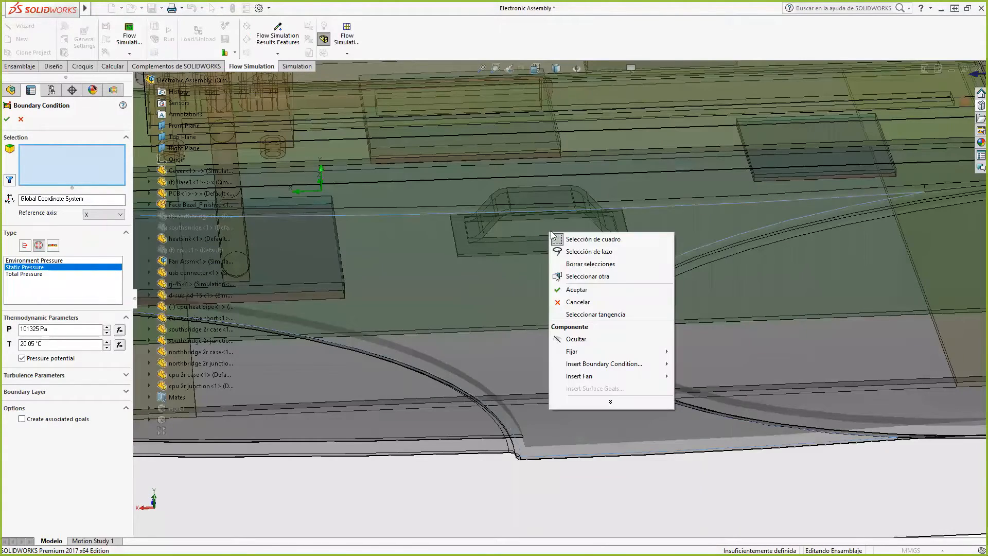
click(587, 277)
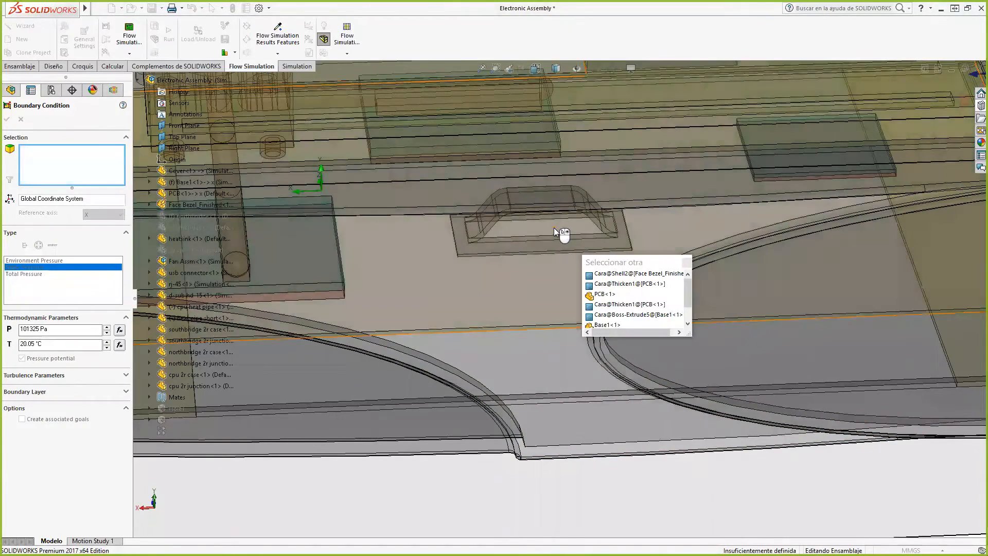
click(554, 228)
scroll(554, 228, up, 10)
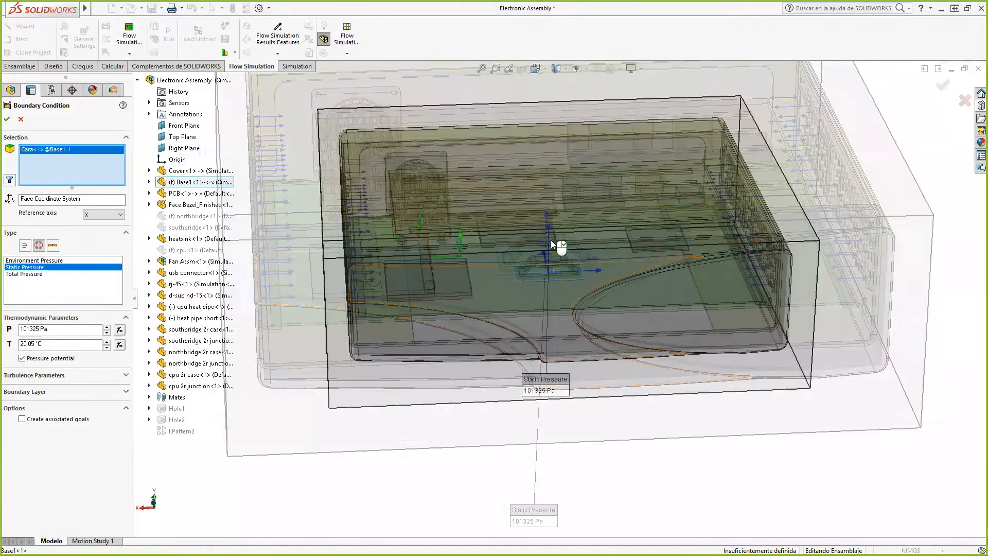
click(7, 120)
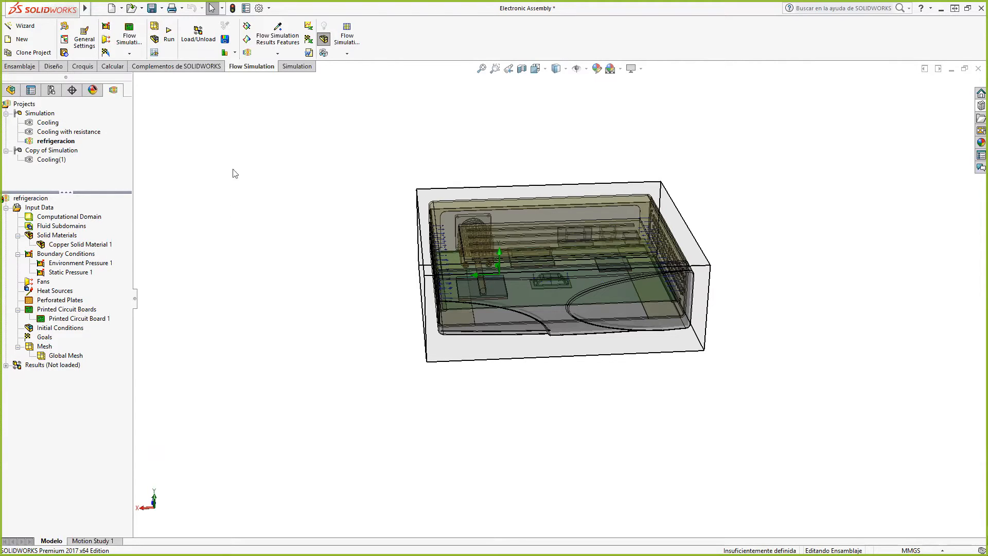
- Start a third boundary condition in the refrigeracion project for the slotted opening in the cover
scroll(565, 361, down, 5)
scroll(582, 232, up, 4)
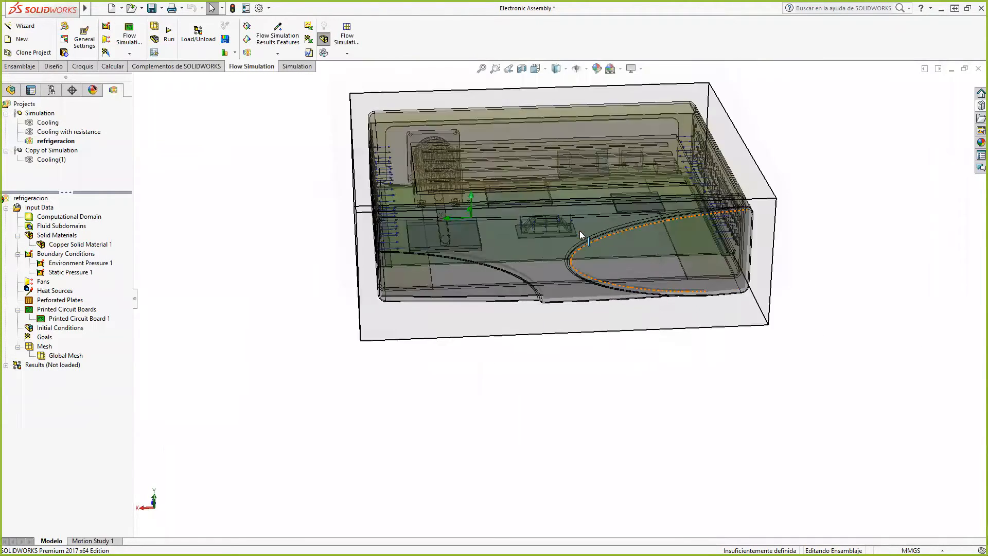
right_click(85, 255)
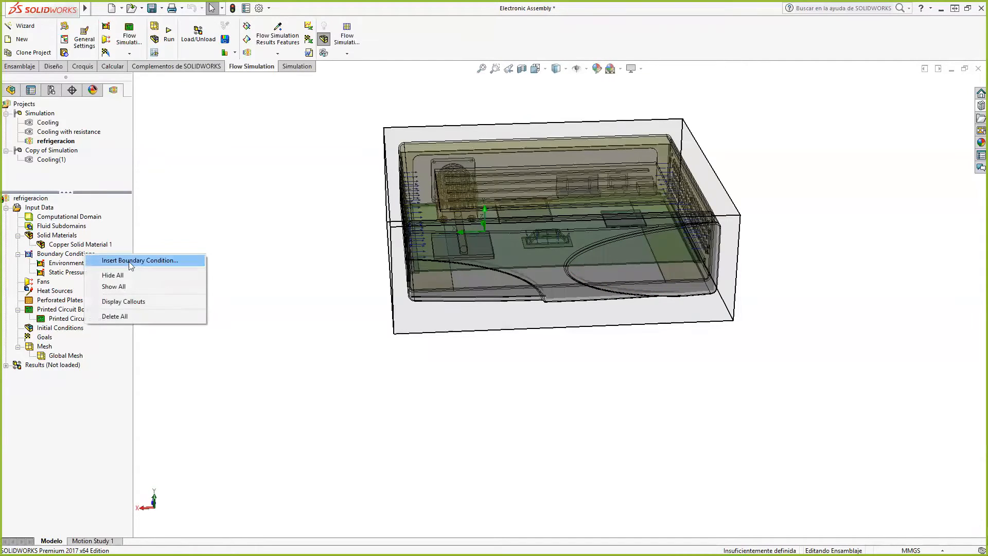
click(130, 263)
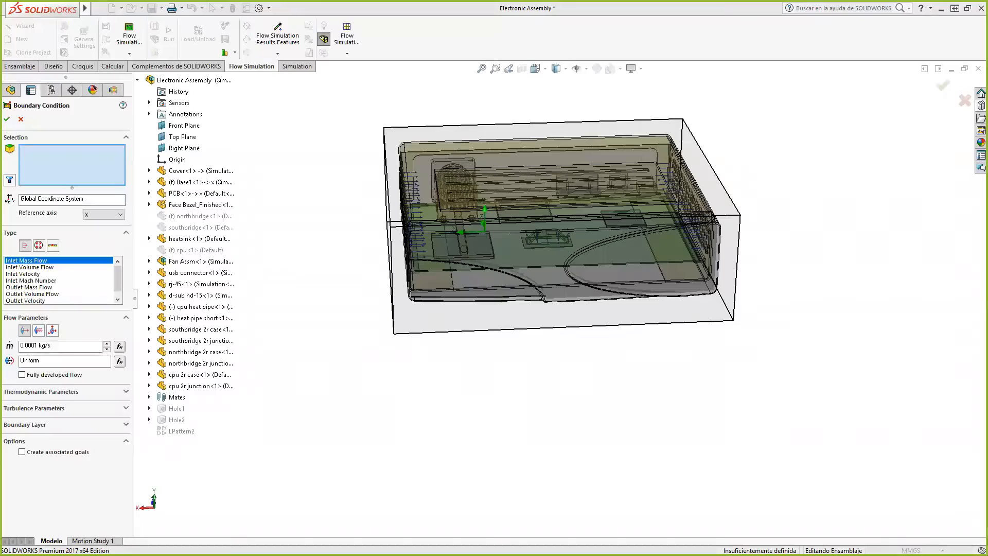
middle_drag(596, 461, 622, 214)
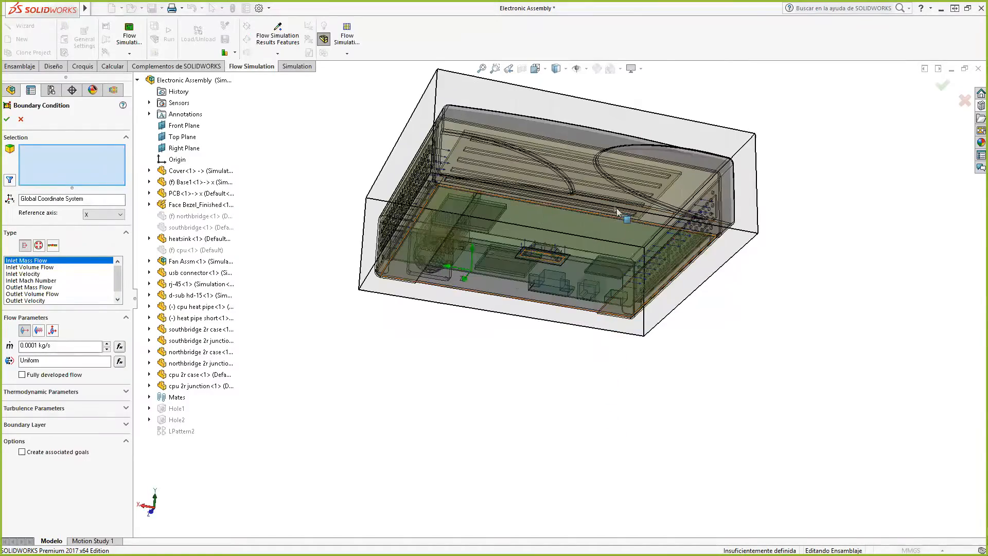
scroll(590, 163, down, 6)
right_click(522, 132)
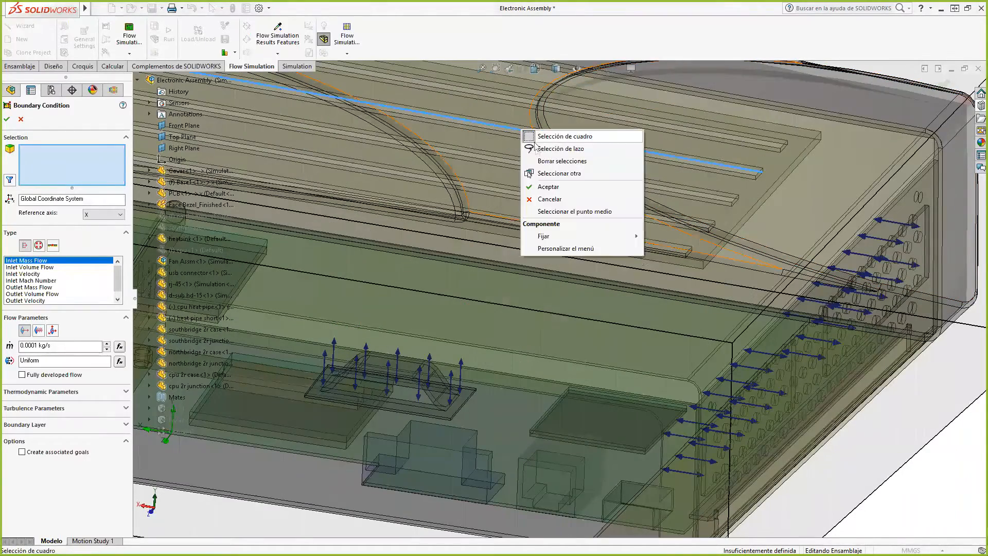
click(525, 135)
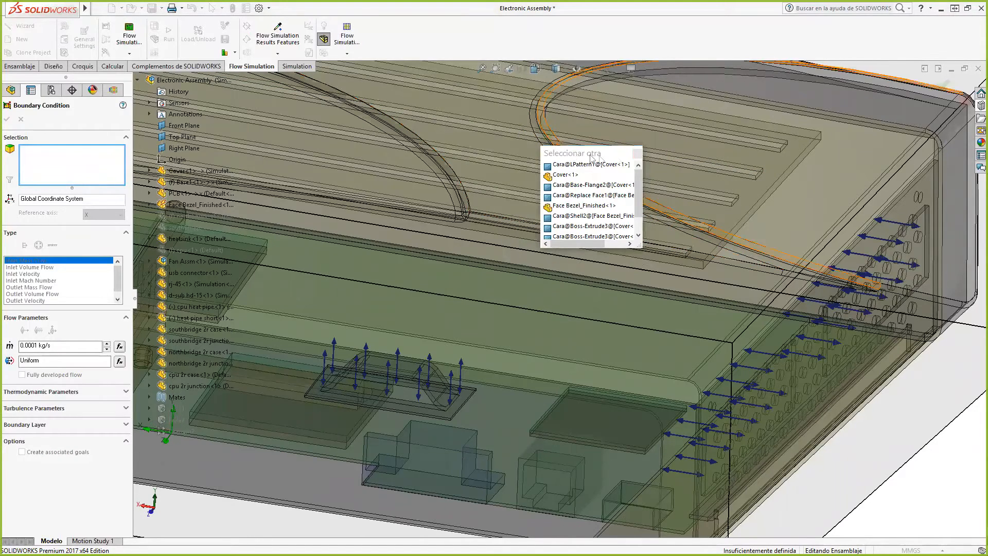
click(637, 153)
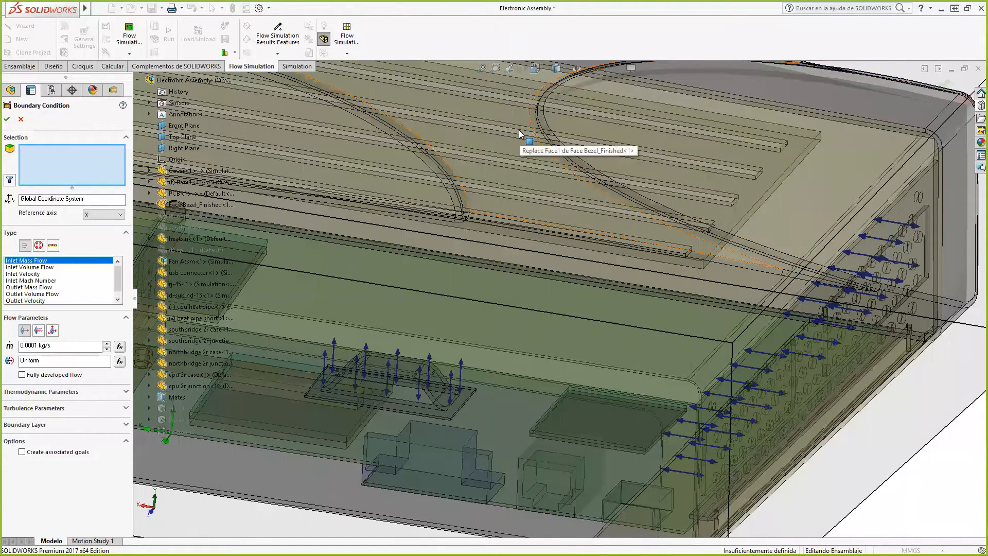
- Select the Boss-Extrude3 face of the Cover that closes off the long ventilation slots for the boundary condition
right_click(513, 134)
right_click(513, 132)
right_click(513, 131)
right_click(510, 131)
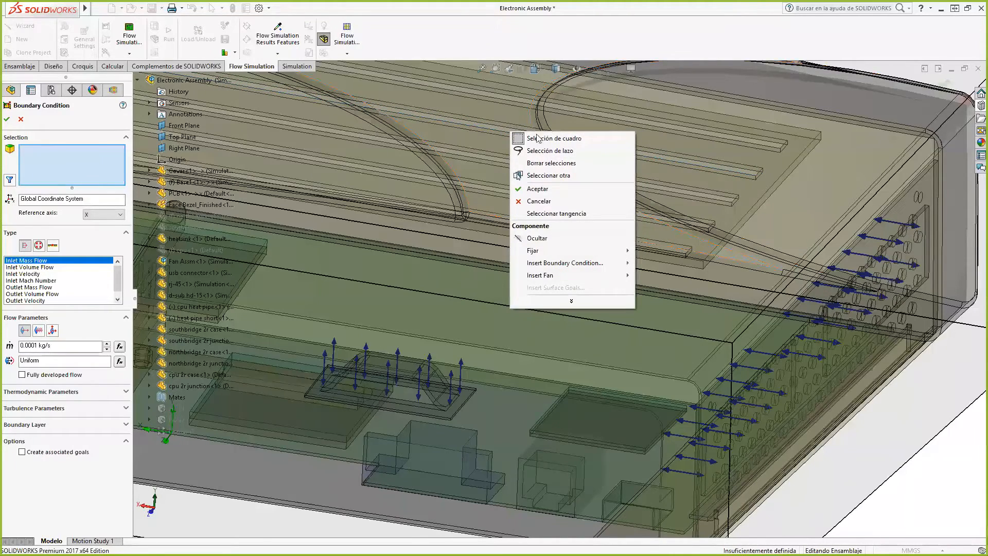
click(548, 175)
right_click(489, 109)
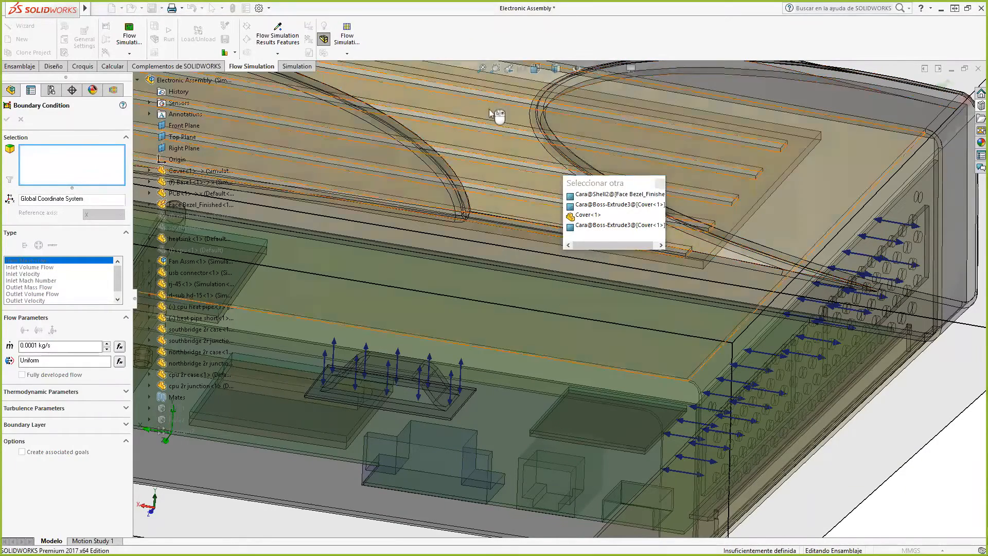
right_click(490, 109)
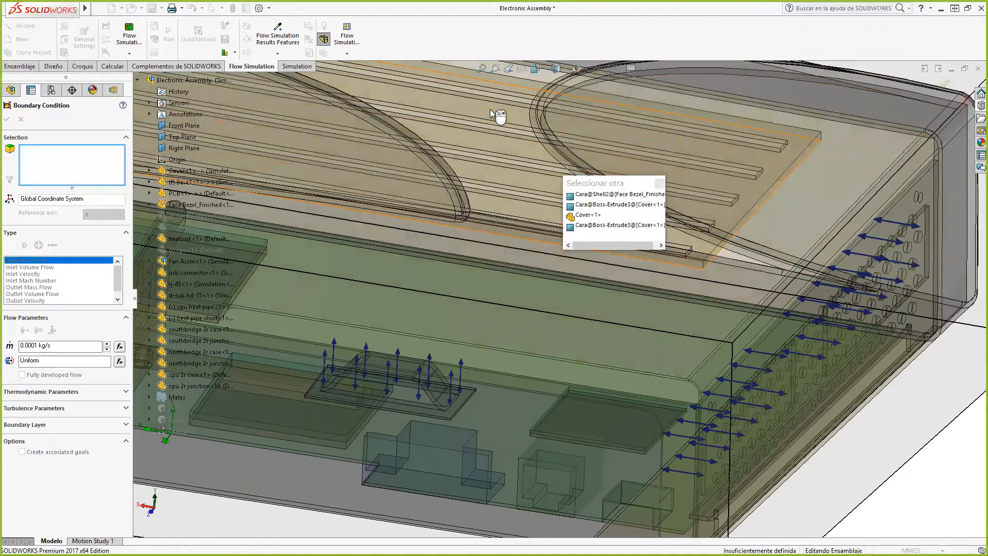
click(490, 109)
scroll(516, 156, up, 4)
middle_drag(803, 105, 779, 231)
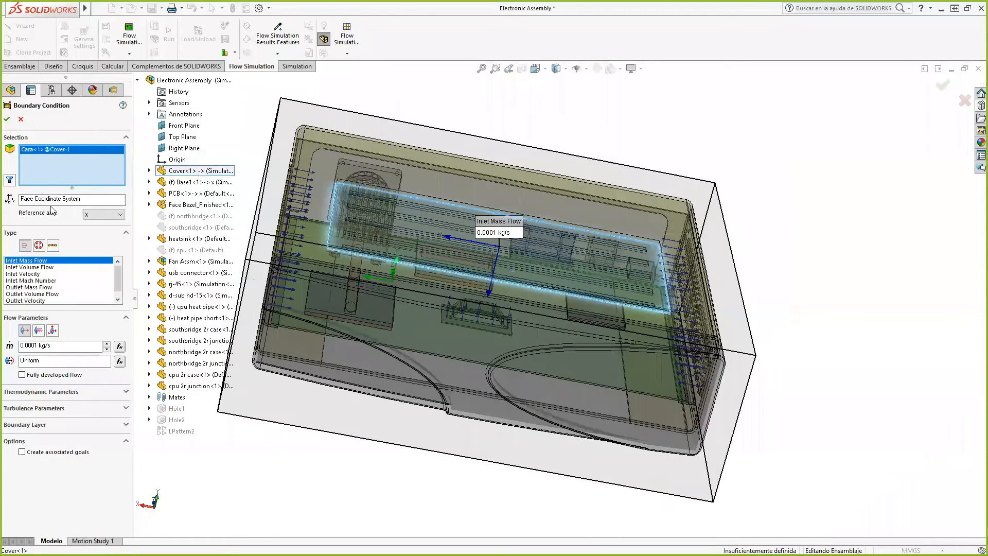
- Set the Cover face's condition to a pressure opening of type Environment Pressure at 101325 Pa and accept it
click(39, 246)
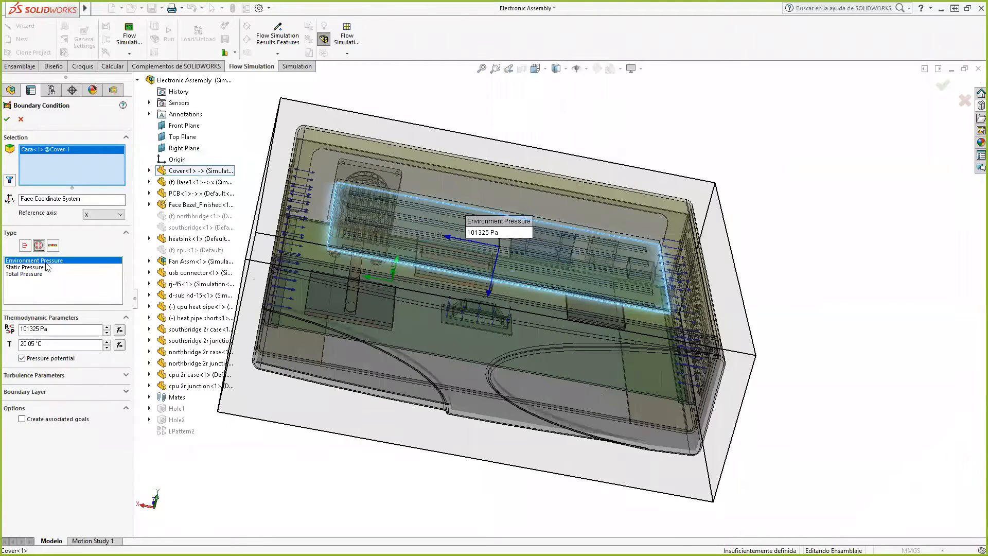
click(7, 119)
scroll(644, 249, up, 5)
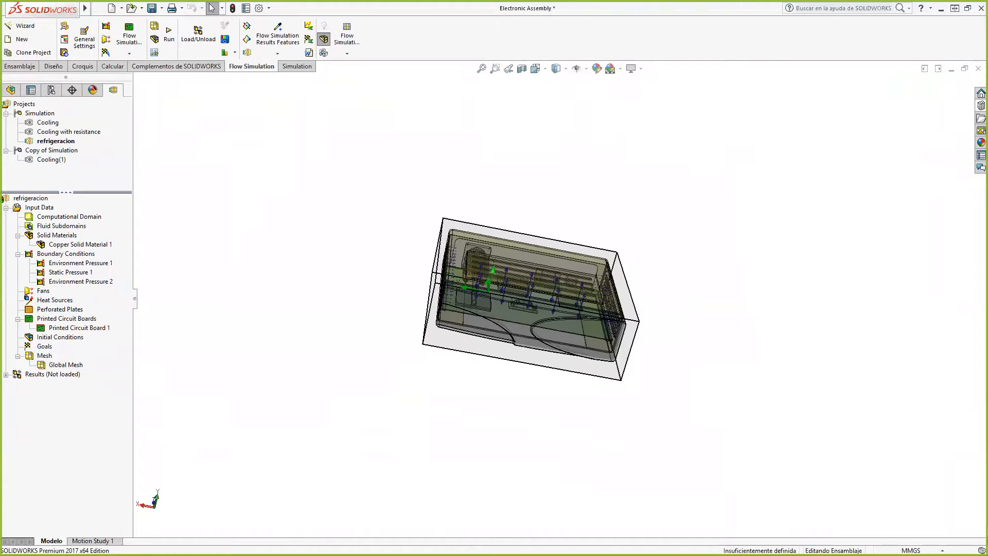
scroll(520, 306, down, 2)
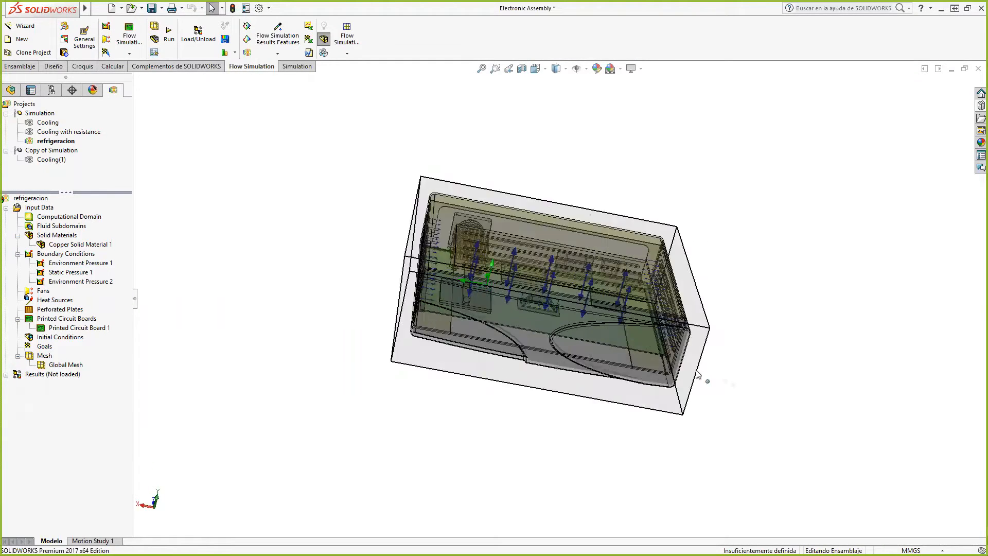
scroll(774, 373, down, 2)
middle_drag(758, 362, 699, 368)
scroll(518, 270, down, 3)
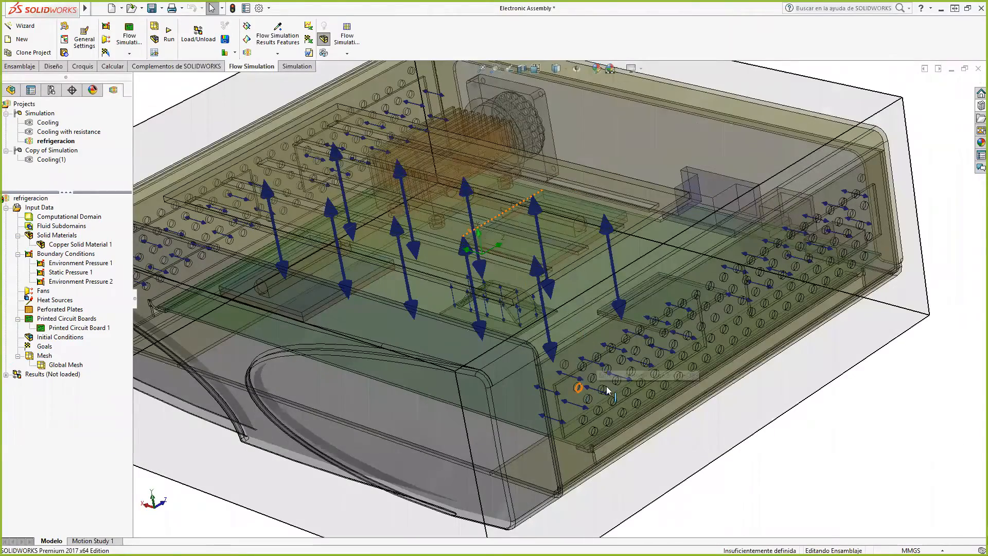
scroll(591, 322, up, 3)
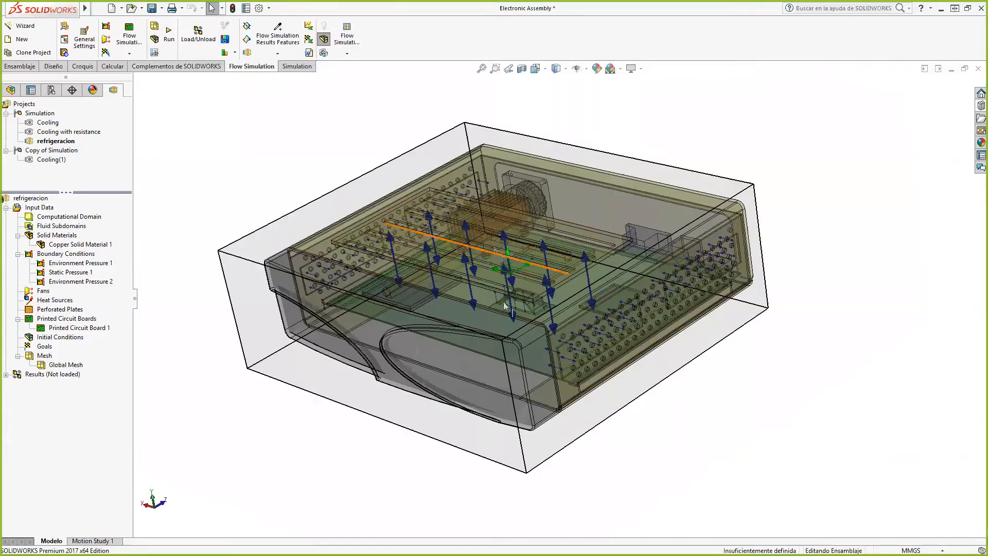
- Start another boundary condition in the refrigeracion project as a pressure opening of type Environment Pressure
scroll(542, 250, up, 3)
scroll(542, 250, down, 5)
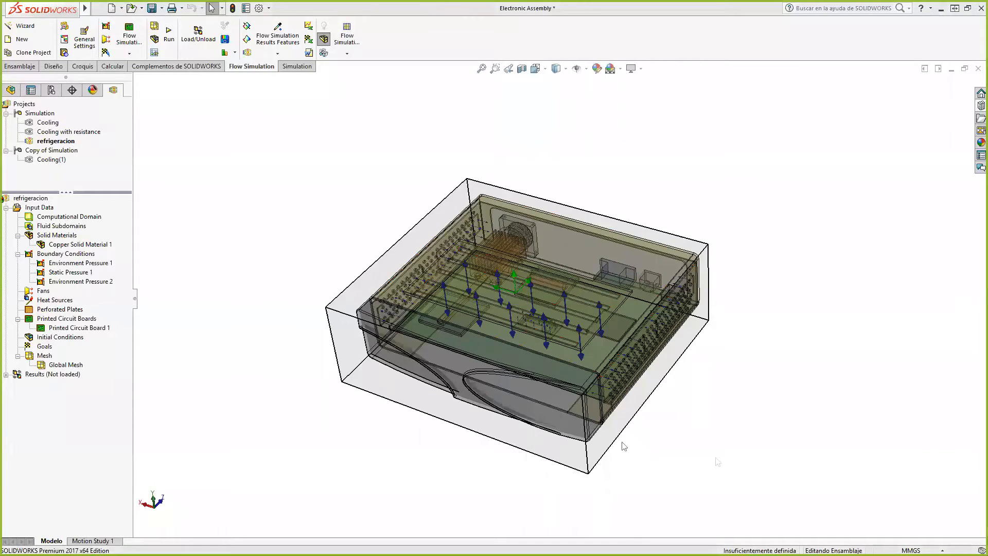
right_click(90, 256)
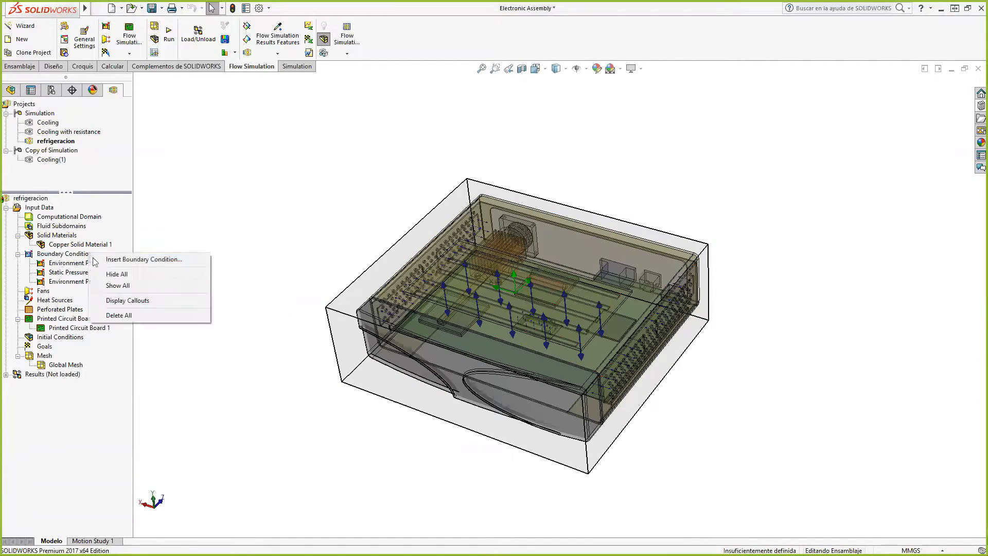
click(116, 259)
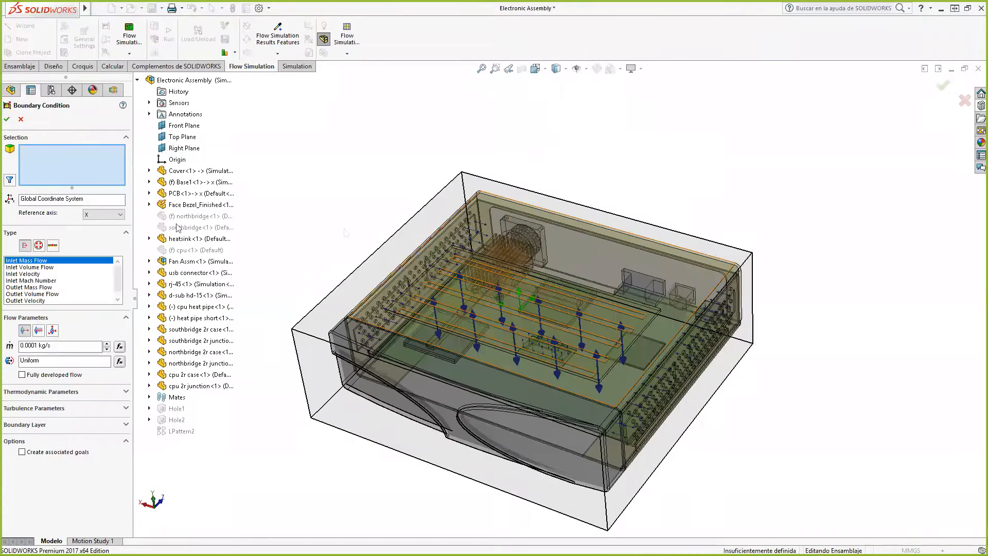
click(39, 245)
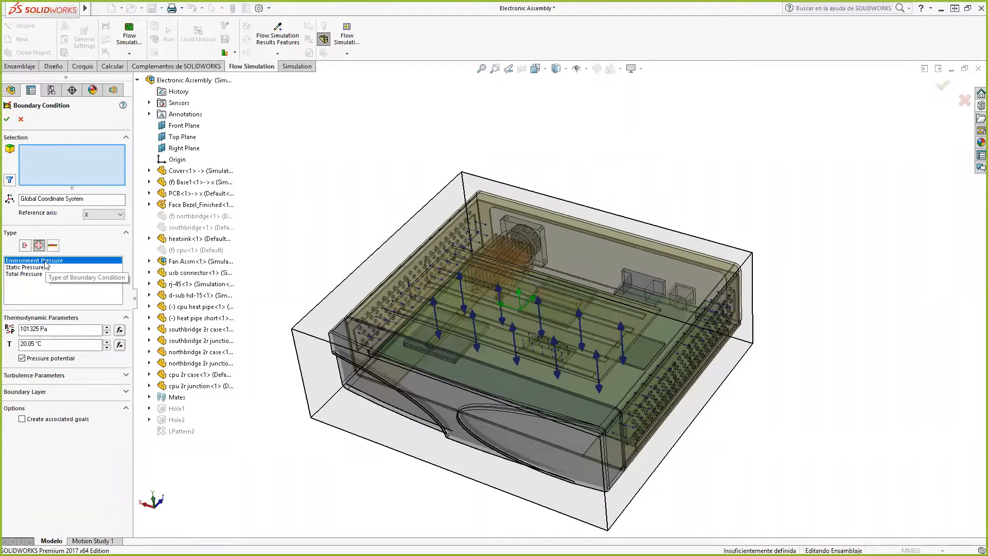
- Select the hidden circular Base1 face that covers the perforated vent behind the fan for the boundary condition
scroll(521, 239, down, 6)
scroll(554, 278, down, 3)
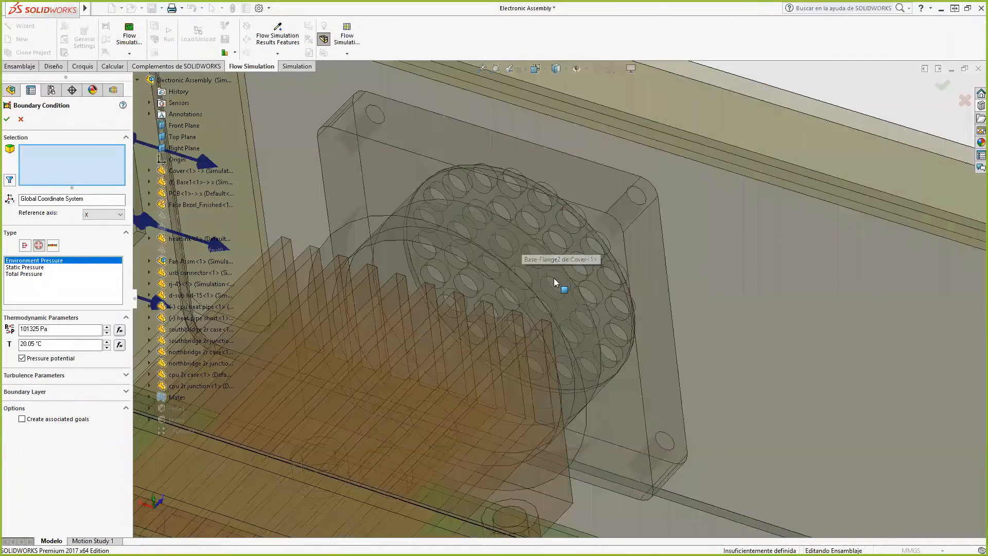
scroll(553, 278, up, 2)
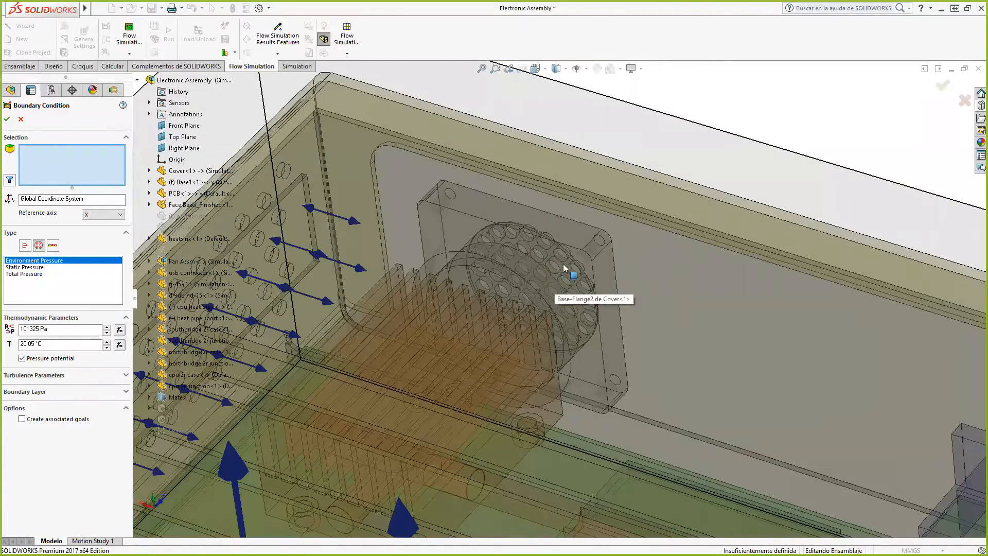
middle_drag(561, 278, 509, 254)
right_click(510, 253)
click(890, 213)
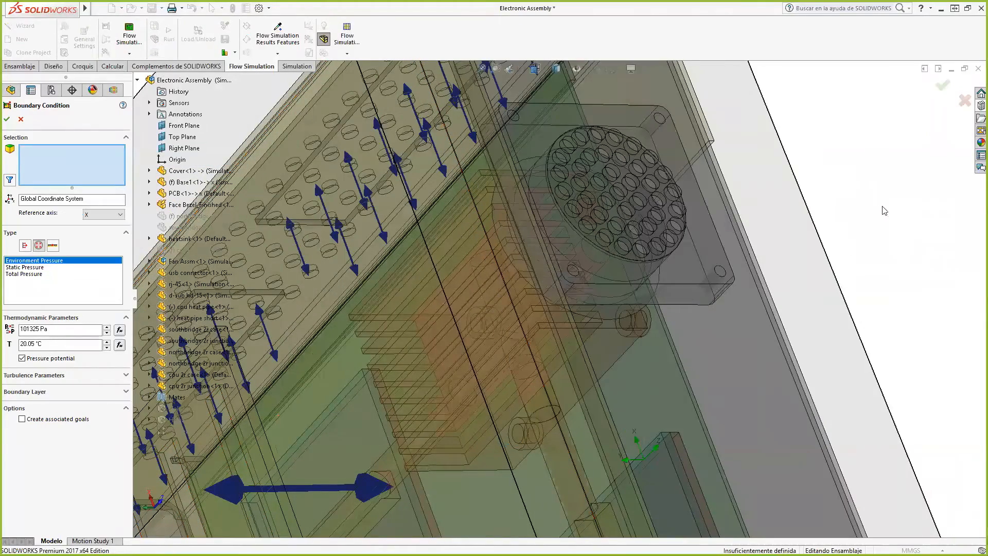
scroll(620, 238, up, 4)
scroll(746, 259, down, 2)
middle_drag(798, 250, 843, 246)
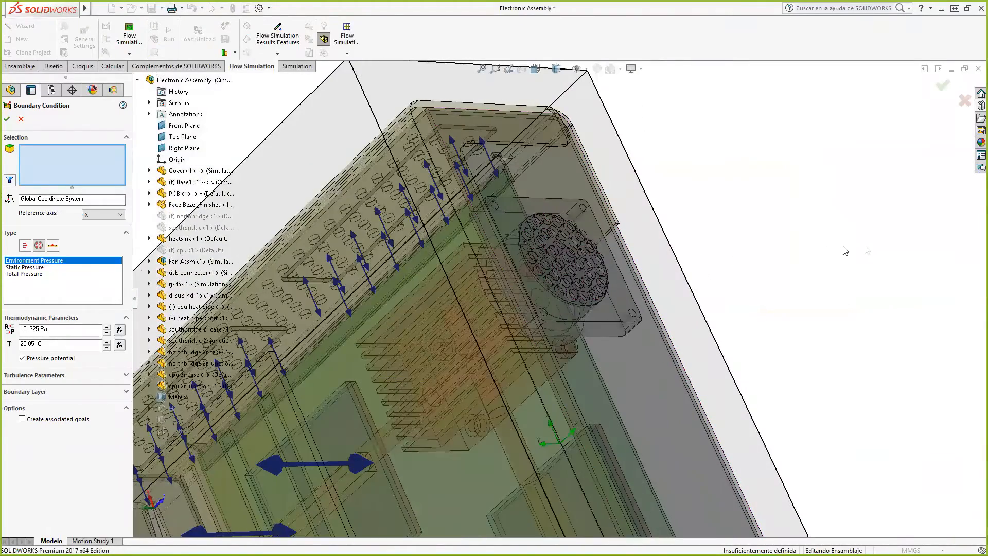
middle_drag(706, 198, 755, 209)
scroll(754, 210, down, 1)
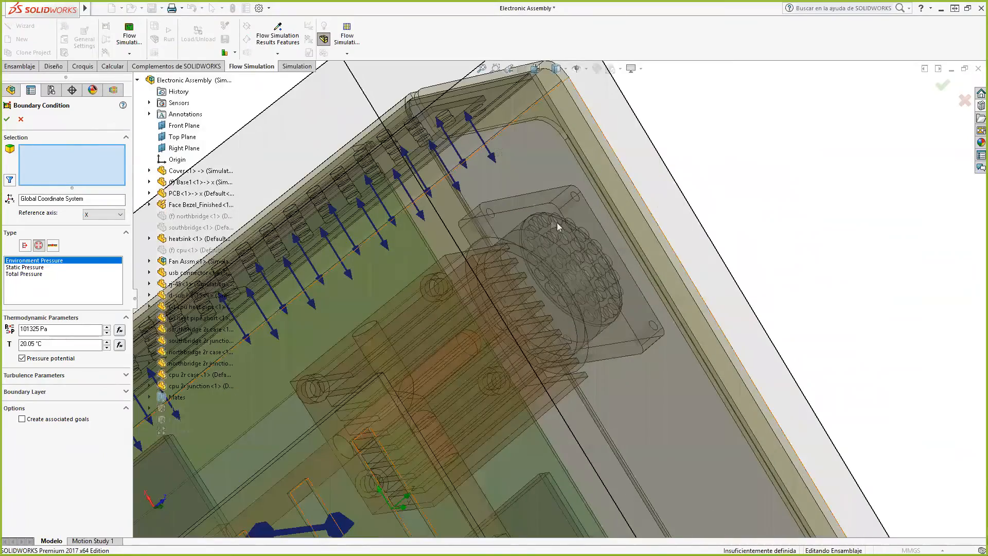
scroll(557, 223, down, 6)
right_click(529, 237)
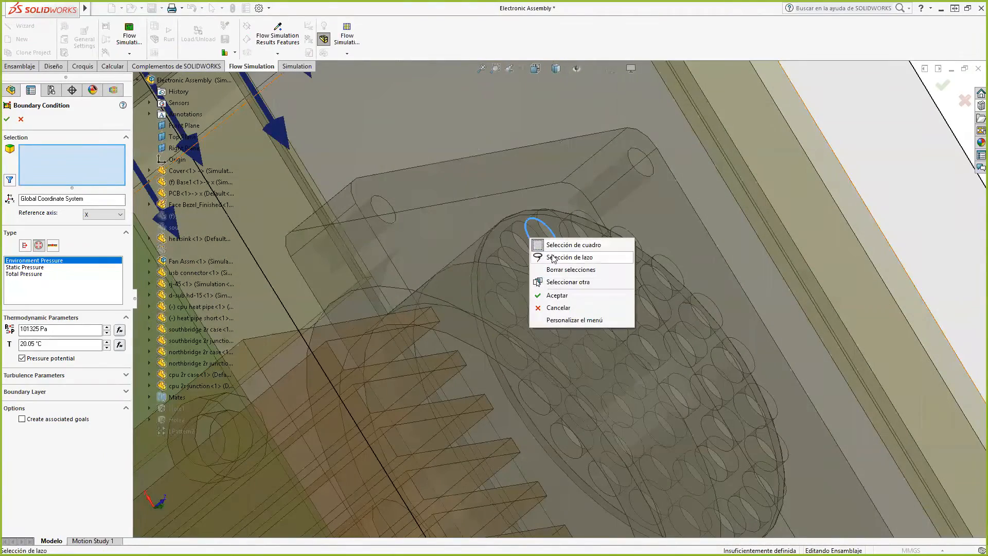
right_click(518, 219)
right_click(521, 219)
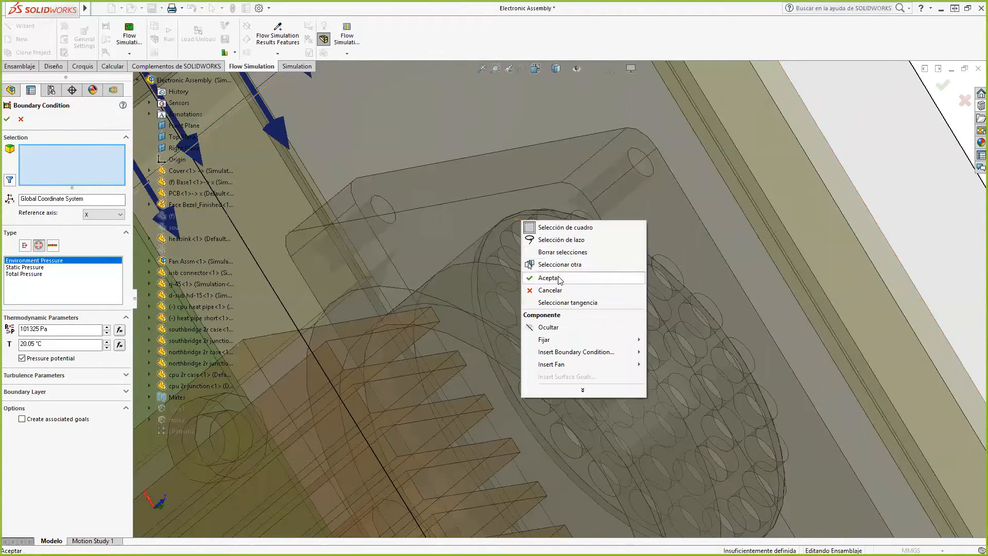
click(552, 266)
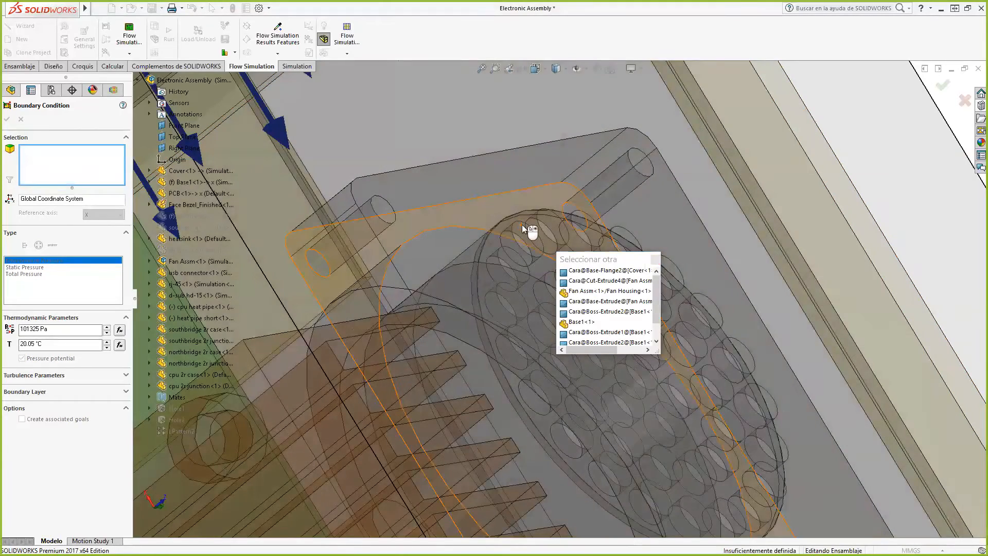
scroll(522, 226, down, 1)
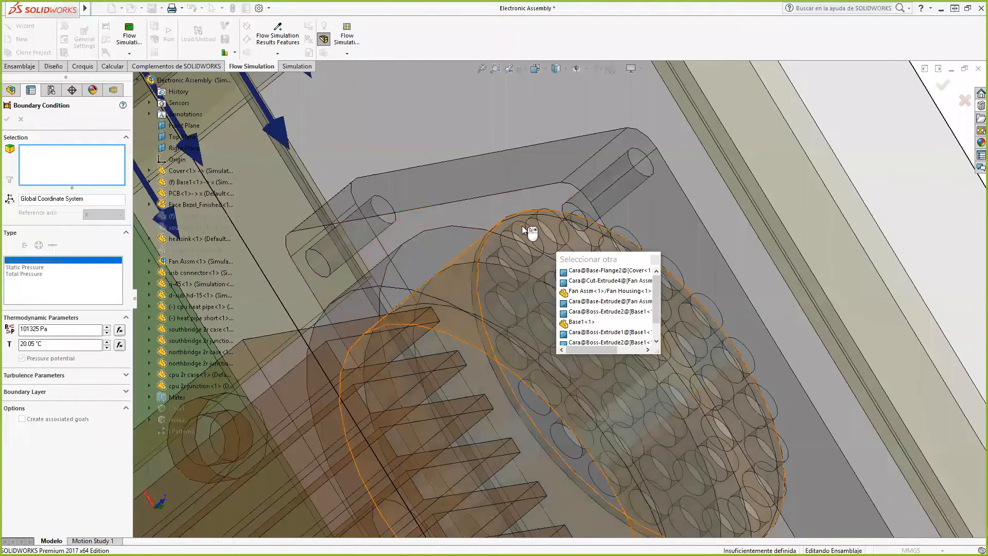
scroll(522, 225, down, 1)
click(522, 226)
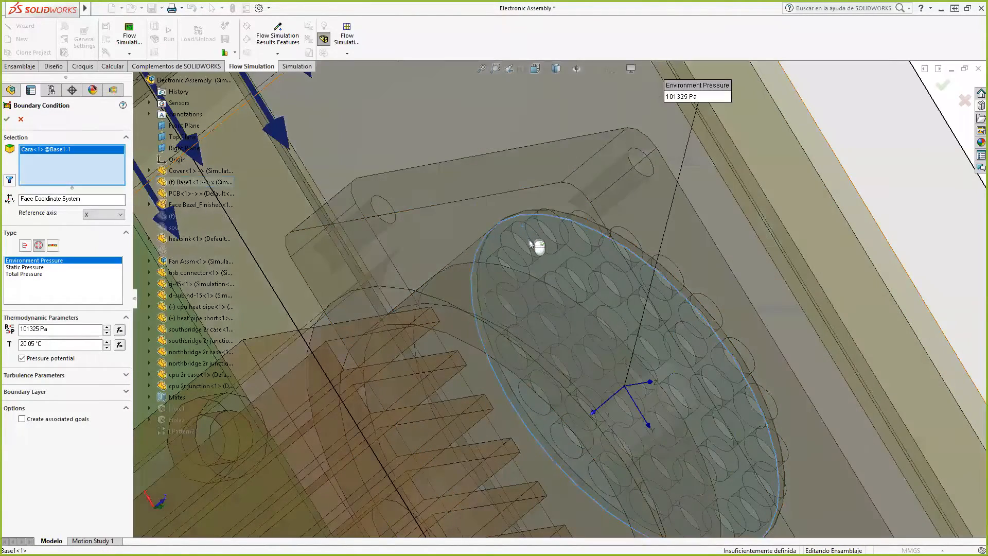
- Accept the Environment Pressure condition of 101325 Pa on the circular Base1 face at the fan vent
scroll(532, 243, up, 3)
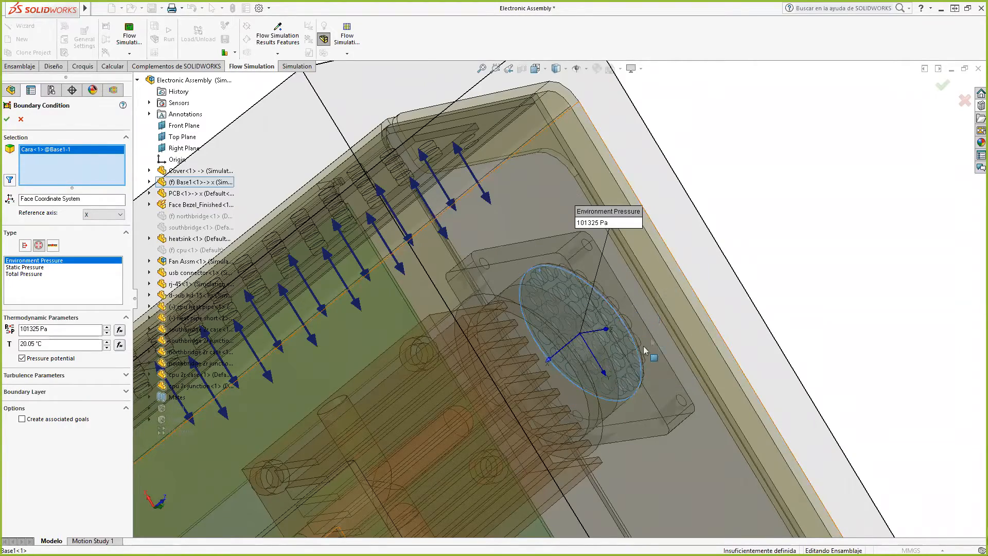
middle_drag(777, 276, 755, 279)
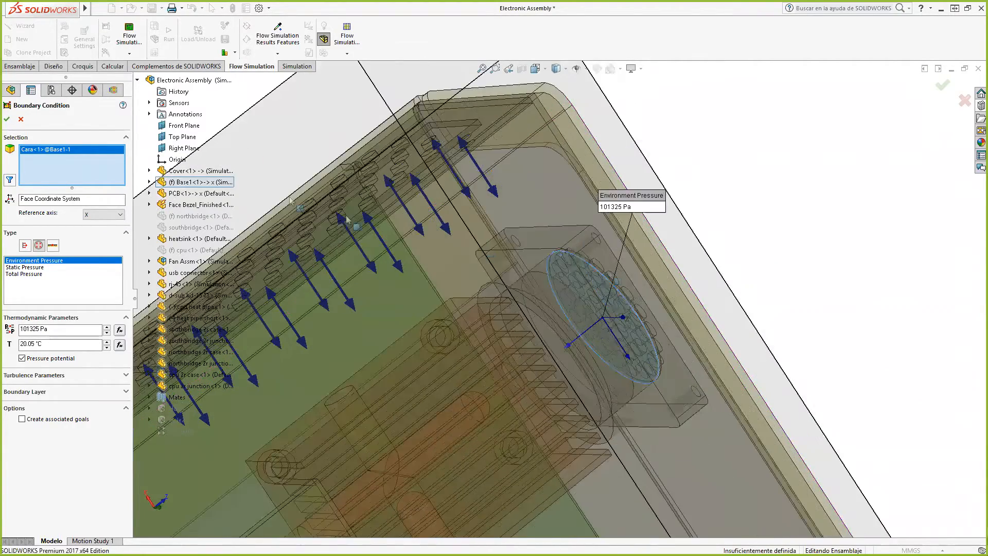
click(7, 119)
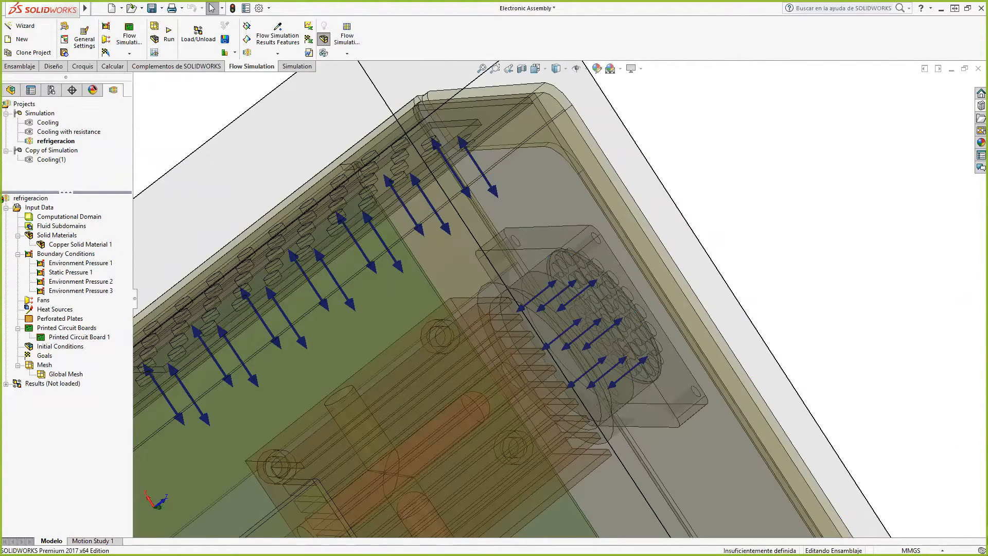
- Insert a new fan in the refrigeracion project and set its type to Internal Fan
scroll(822, 309, up, 5)
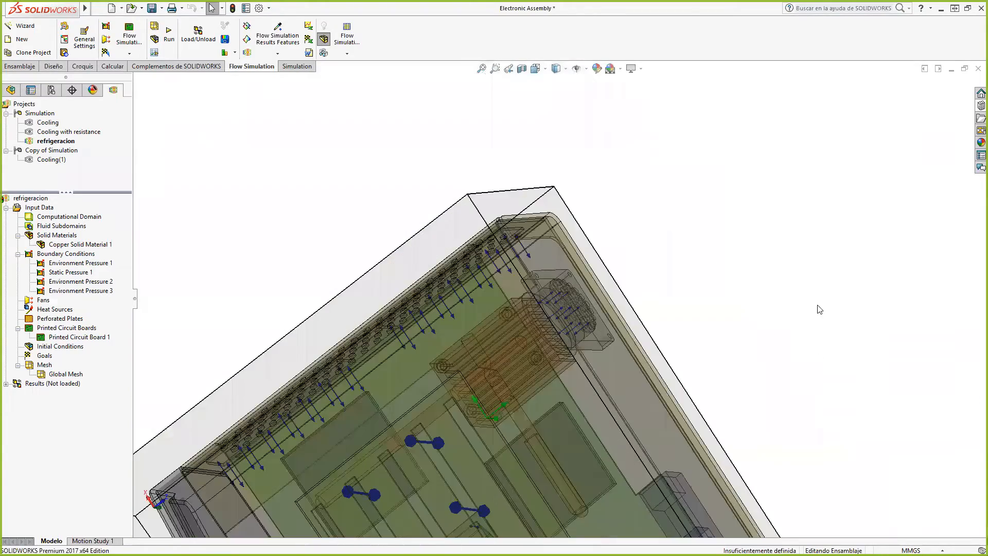
middle_drag(756, 316, 723, 312)
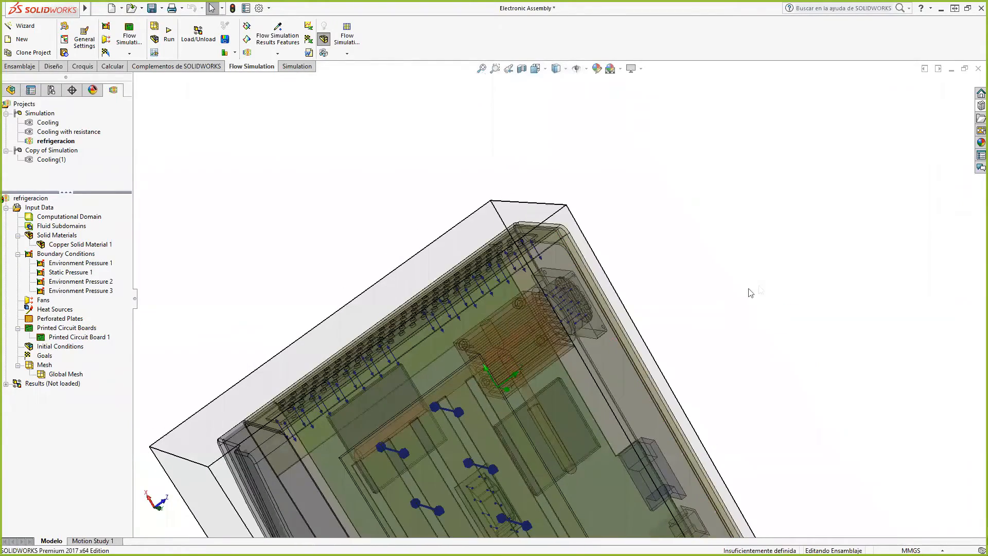
right_click(44, 304)
click(80, 311)
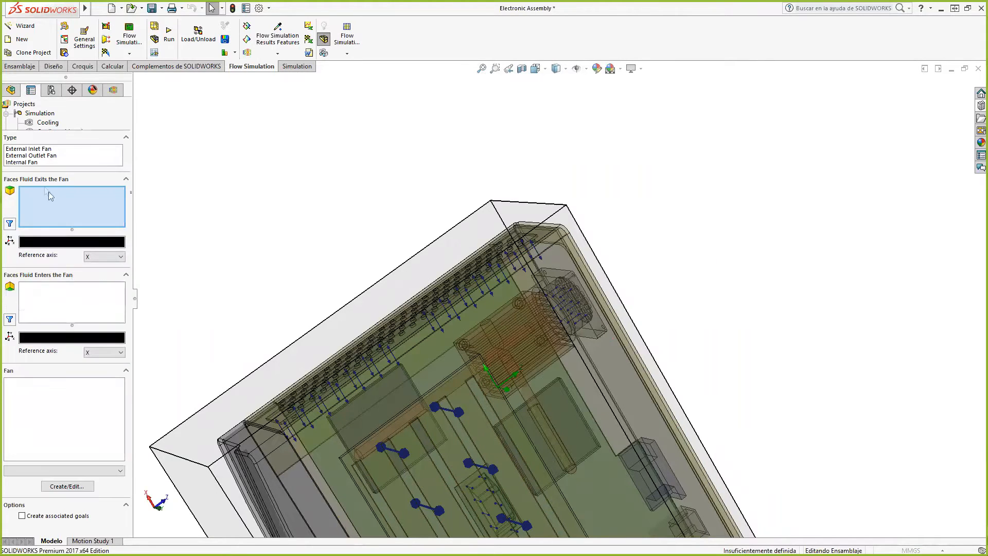
click(36, 163)
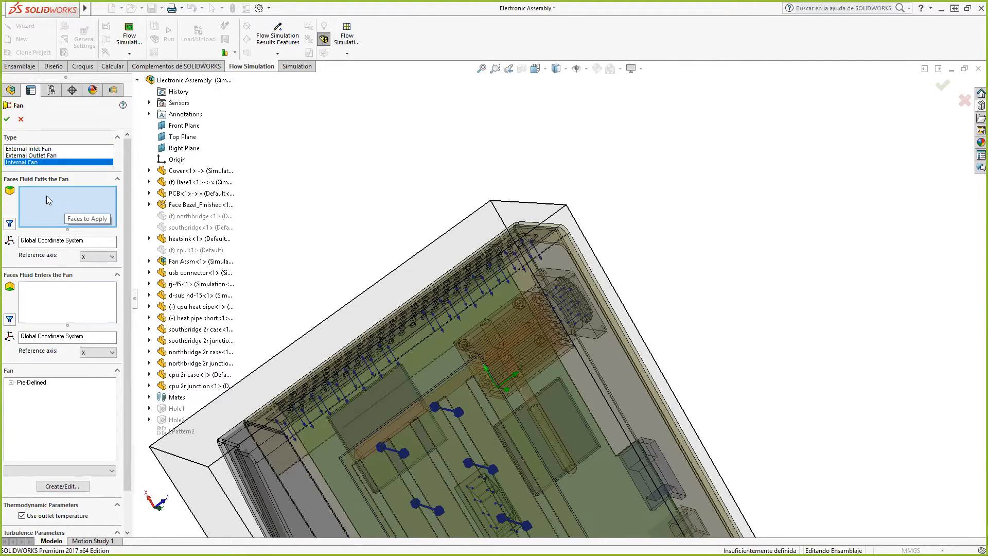
- Select the circular face of the Fan part on the perforated vent side as the face where fluid exits the fan
middle_drag(742, 262, 453, 273)
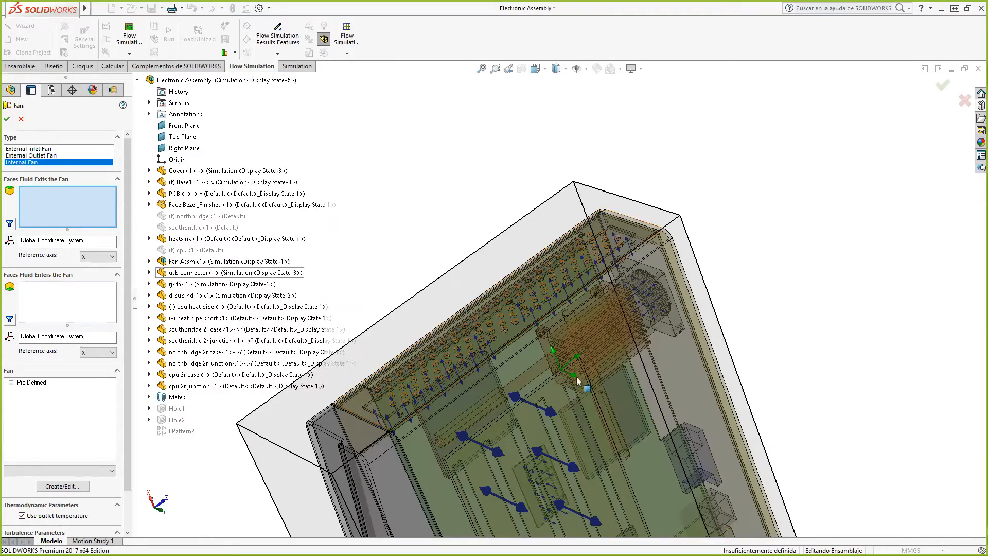
scroll(705, 335, down, 5)
scroll(812, 246, down, 8)
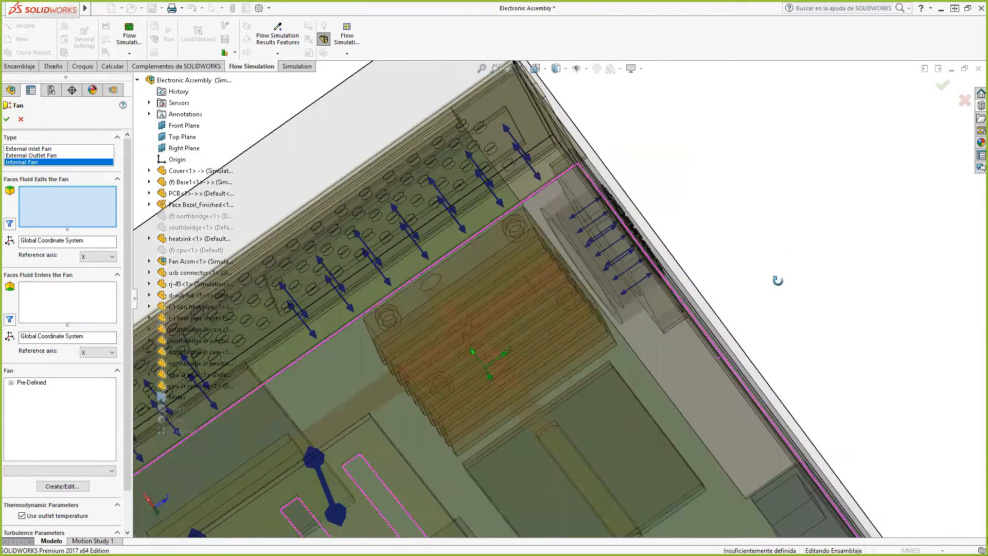
scroll(656, 319, down, 3)
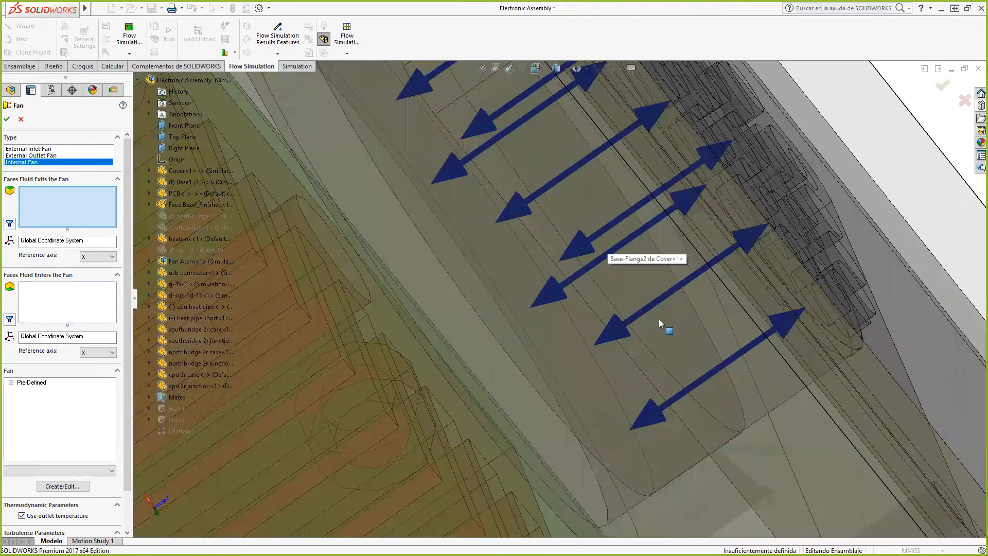
right_click(657, 320)
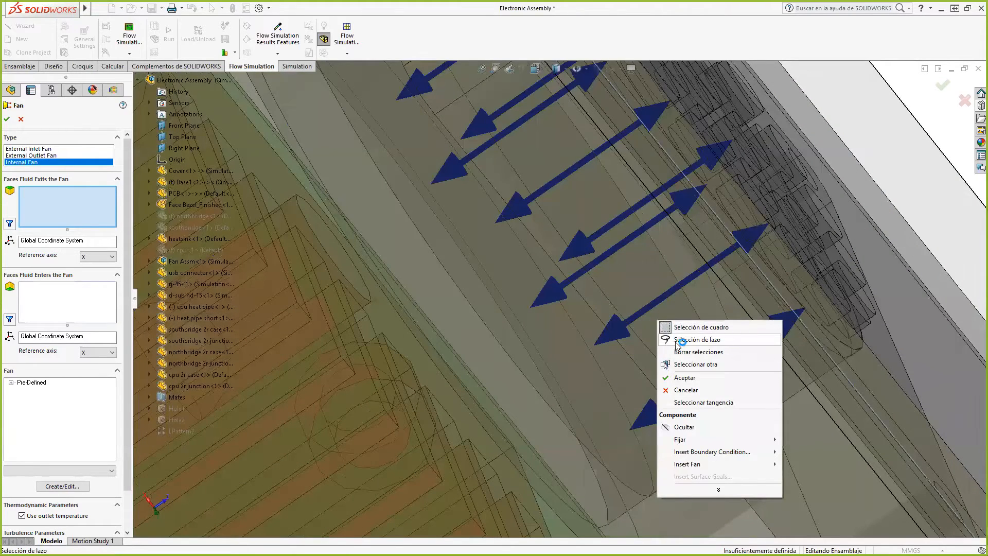
click(682, 364)
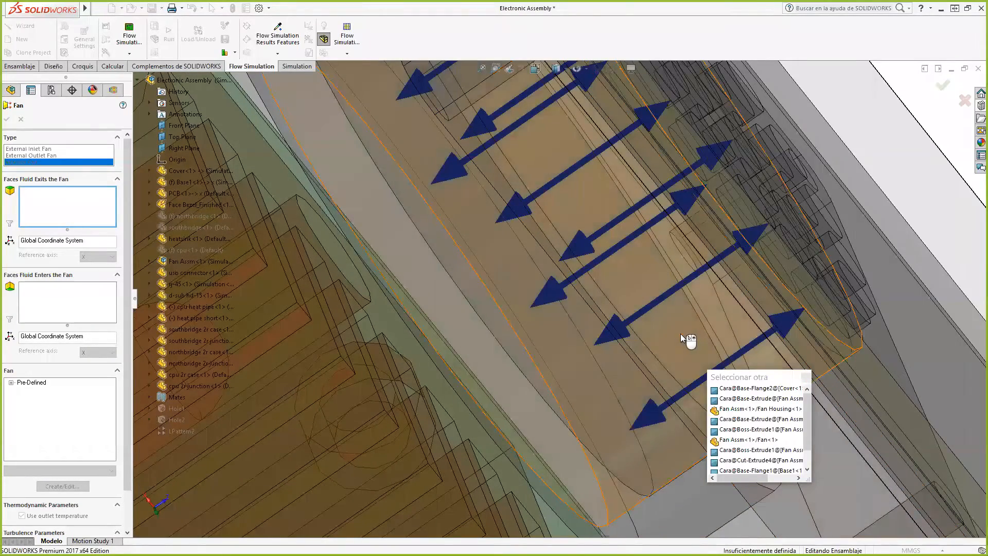
click(680, 333)
scroll(655, 336, up, 5)
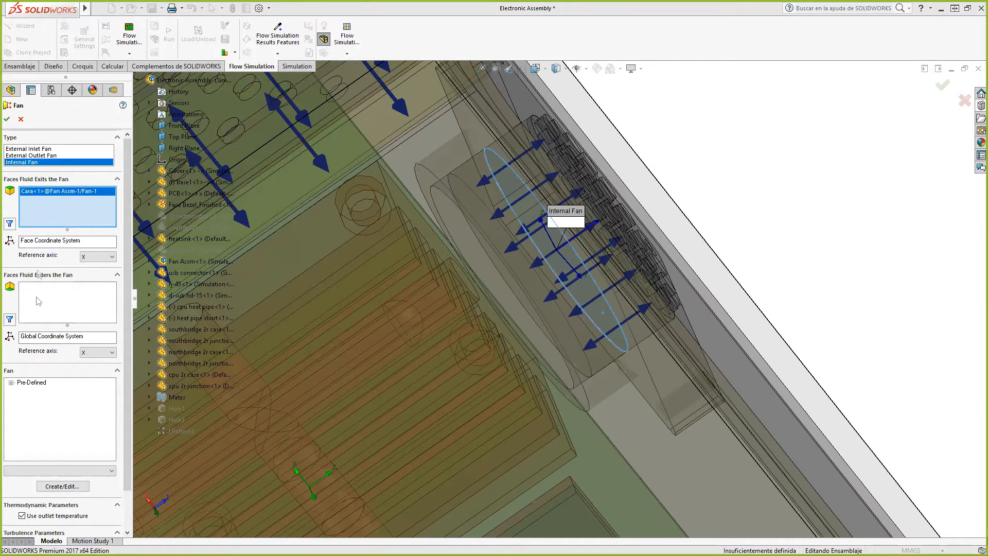
- Select the circular face of the Fan part on the heatsink side as the face where fluid enters the fan
click(50, 308)
scroll(484, 302, up, 3)
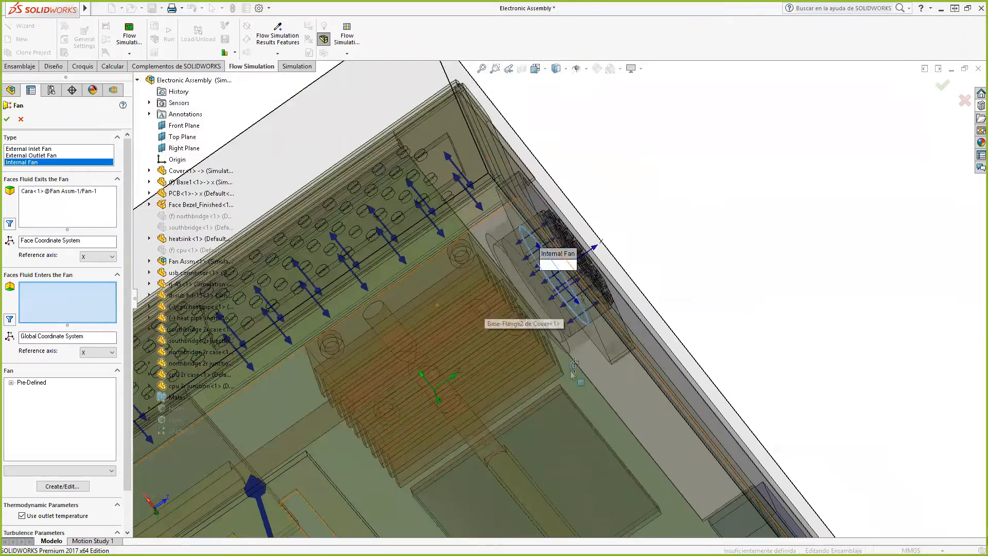
scroll(609, 326, up, 2)
scroll(486, 372, down, 6)
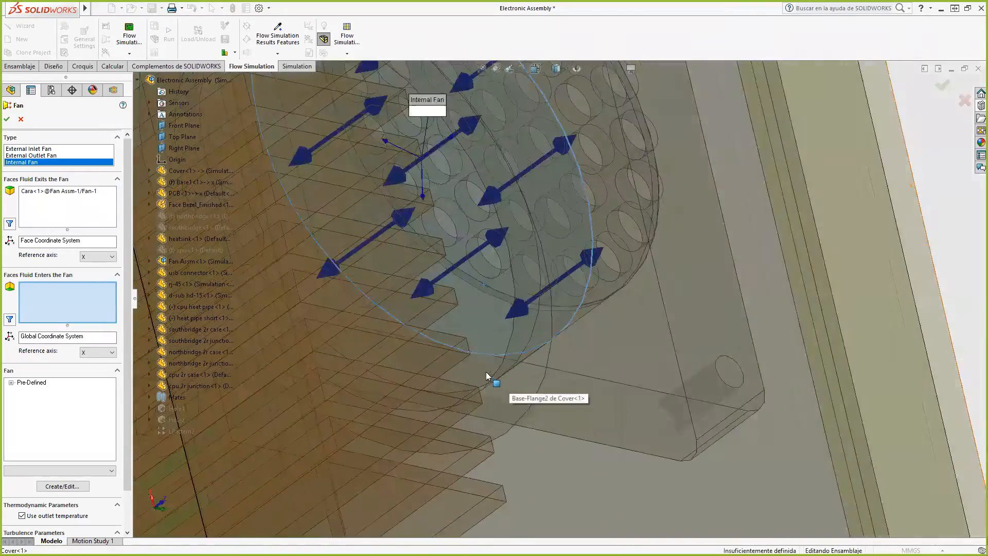
scroll(486, 372, down, 3)
scroll(487, 361, up, 3)
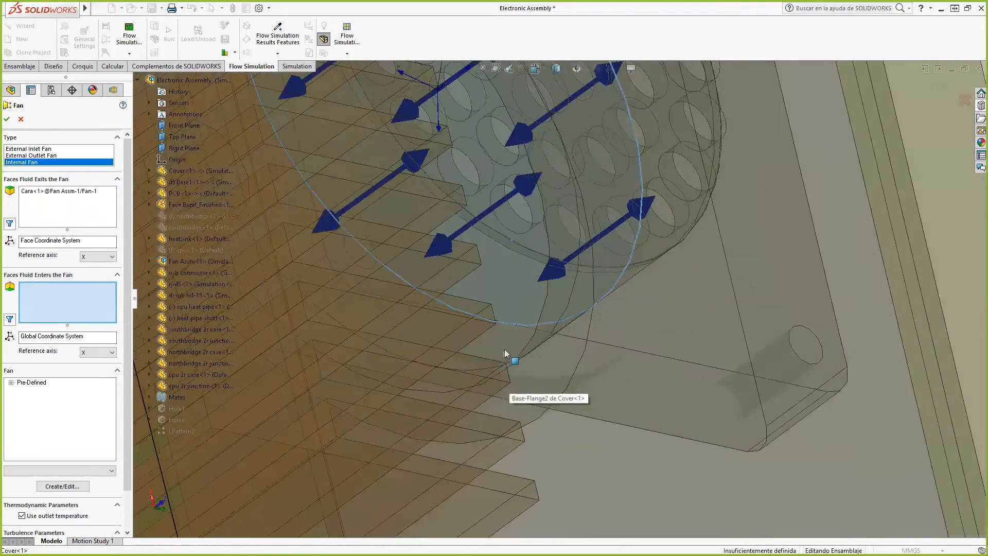
scroll(506, 346, down, 3)
scroll(515, 342, up, 5)
middle_drag(524, 355, 573, 256)
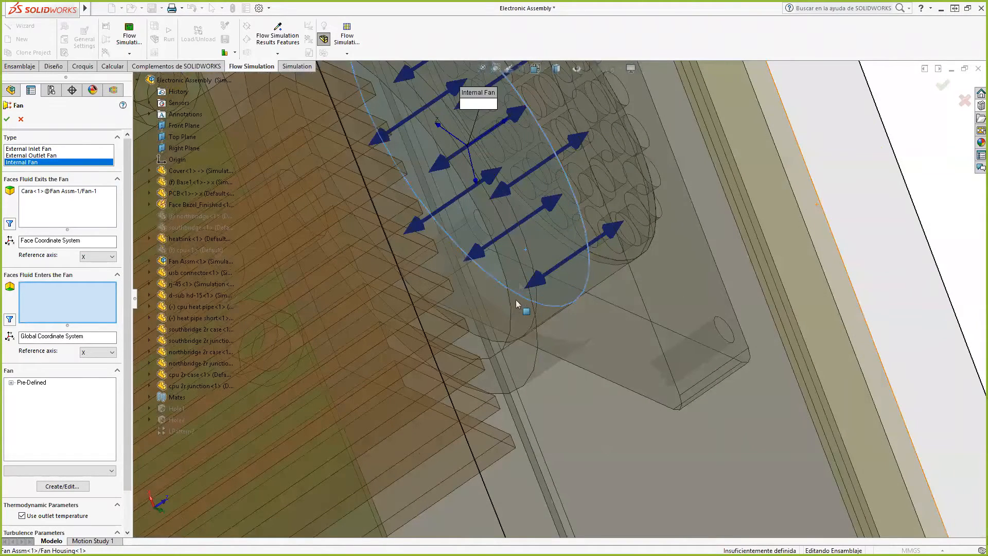
right_click(498, 302)
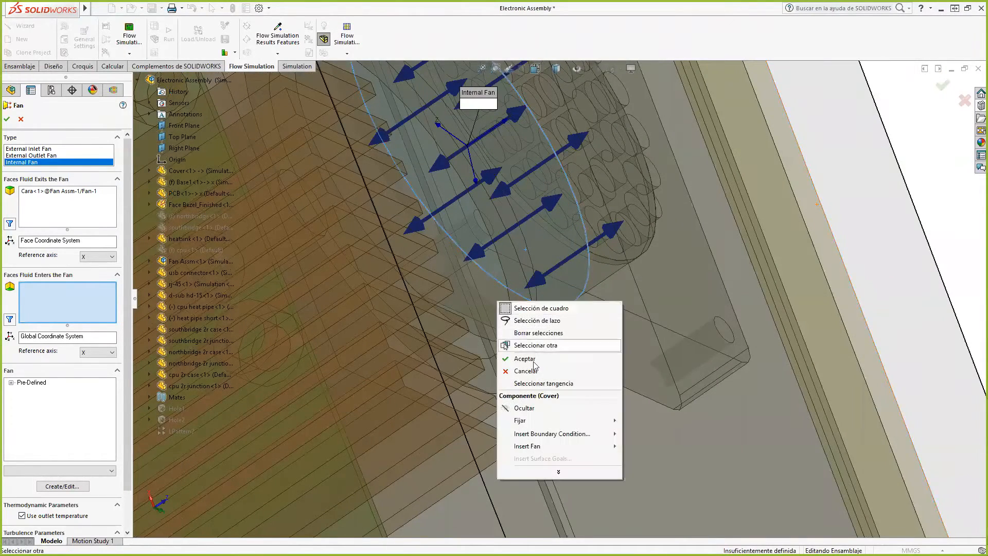
click(520, 346)
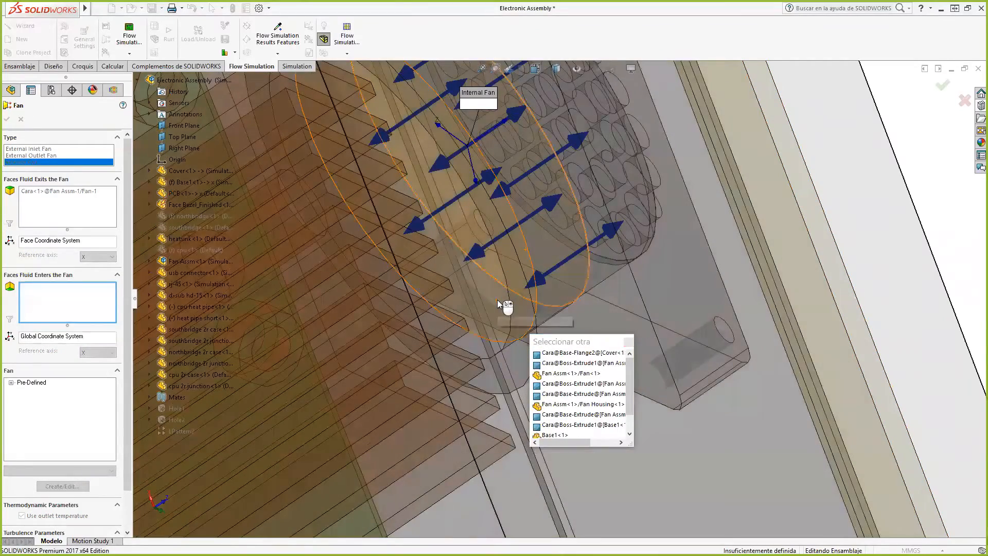
click(498, 302)
middle_drag(497, 301, 787, 265)
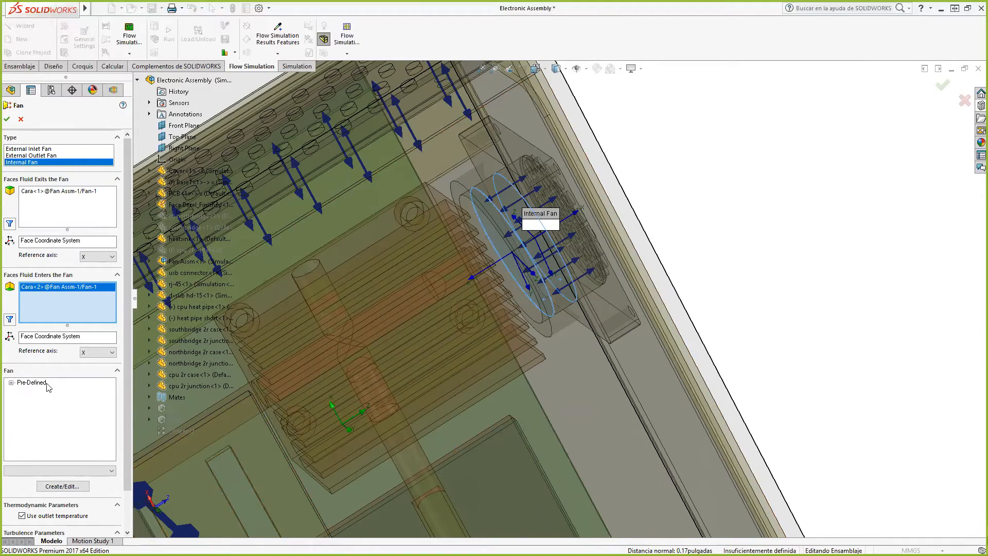
- Assign the predefined axial Papst 405 fan curve to the internal fan and accept the fan definition
click(11, 382)
click(21, 391)
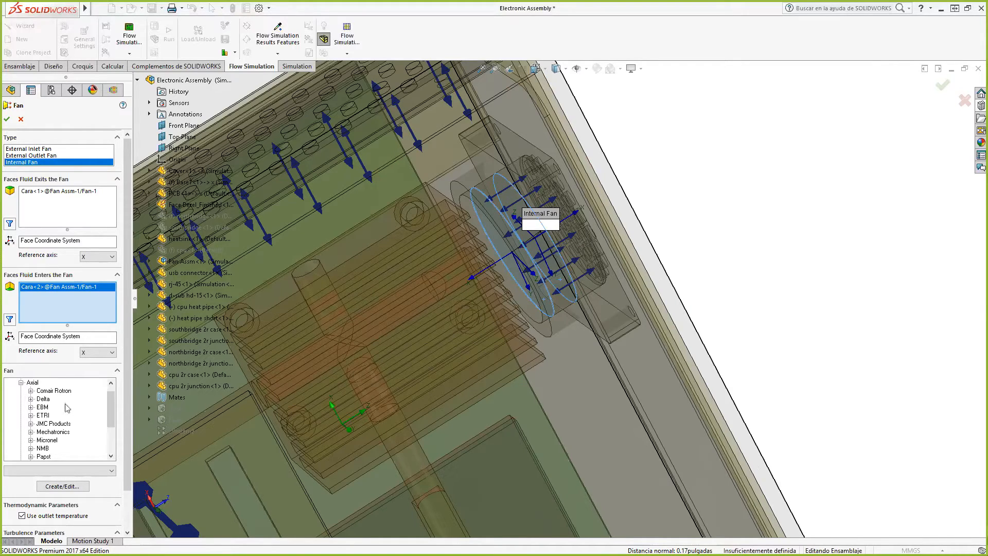
scroll(79, 418, down, 2)
click(31, 432)
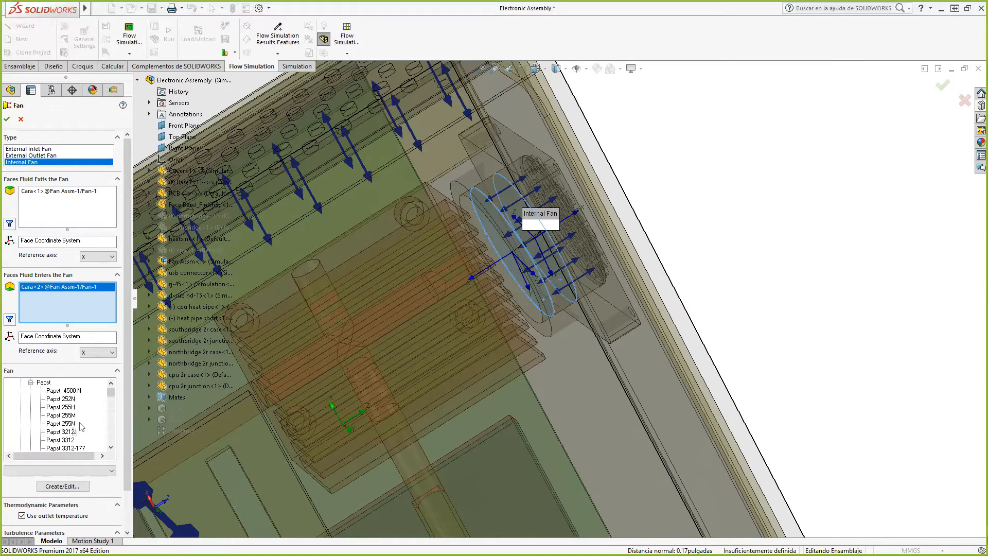
scroll(76, 416, down, 6)
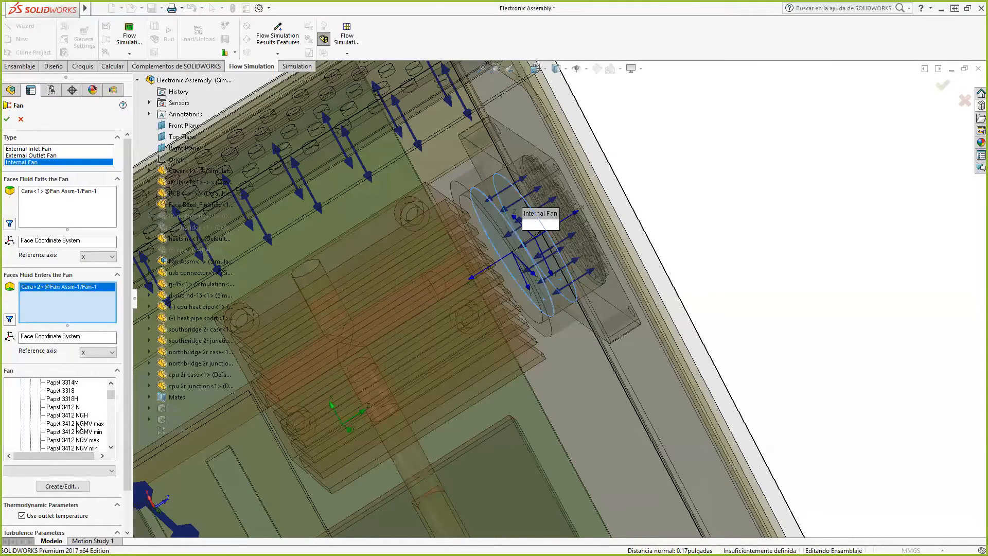
scroll(77, 426, down, 3)
scroll(77, 430, down, 2)
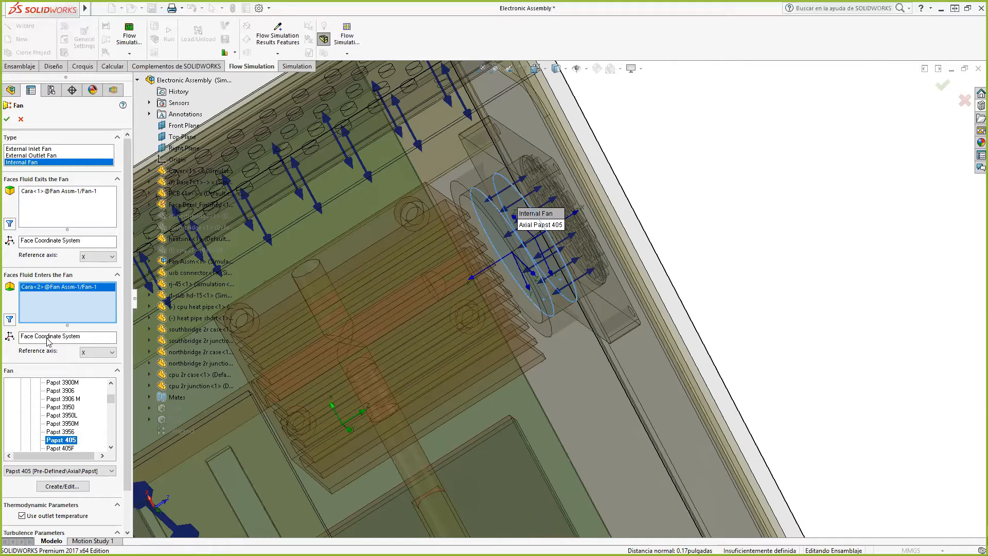
click(8, 120)
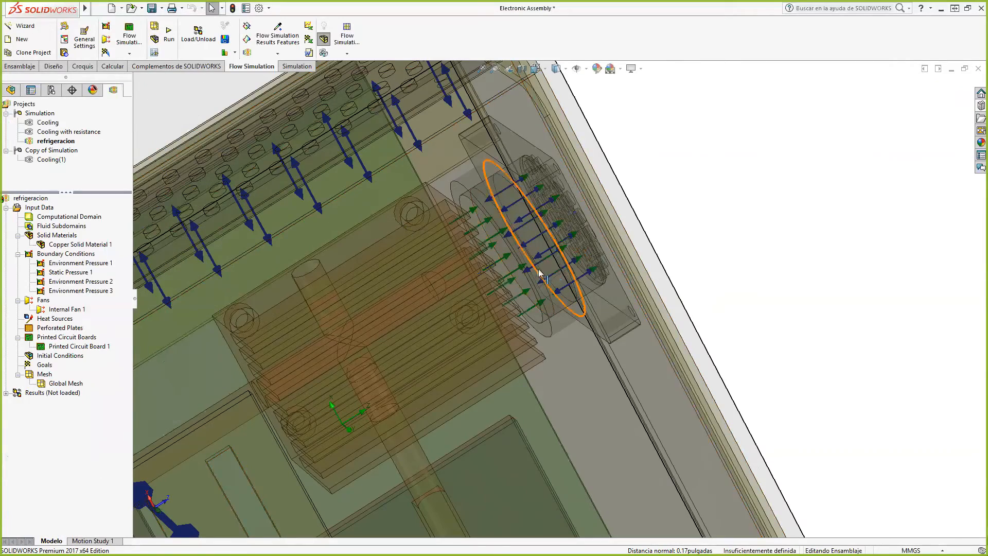
- Inspect the flow direction arrows of the internal fan between the heatsink and the vent
scroll(576, 292, down, 4)
scroll(624, 304, down, 2)
middle_drag(628, 295, 636, 311)
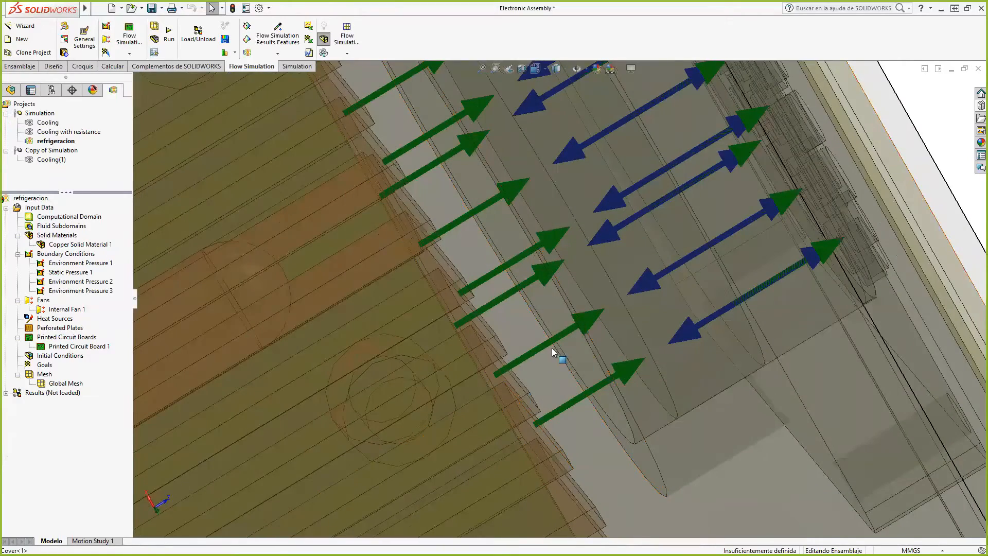
scroll(552, 348, up, 5)
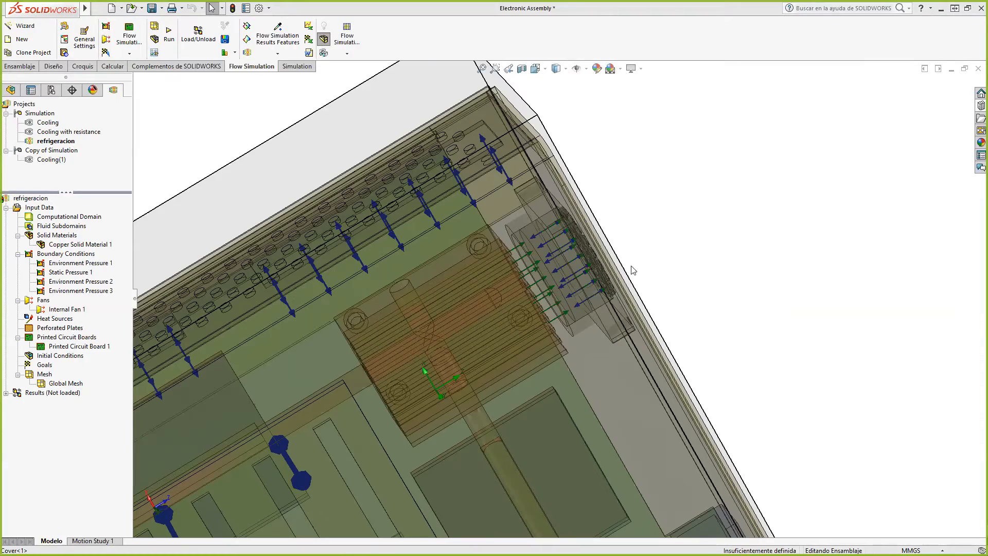
scroll(651, 253, up, 4)
scroll(553, 393, up, 4)
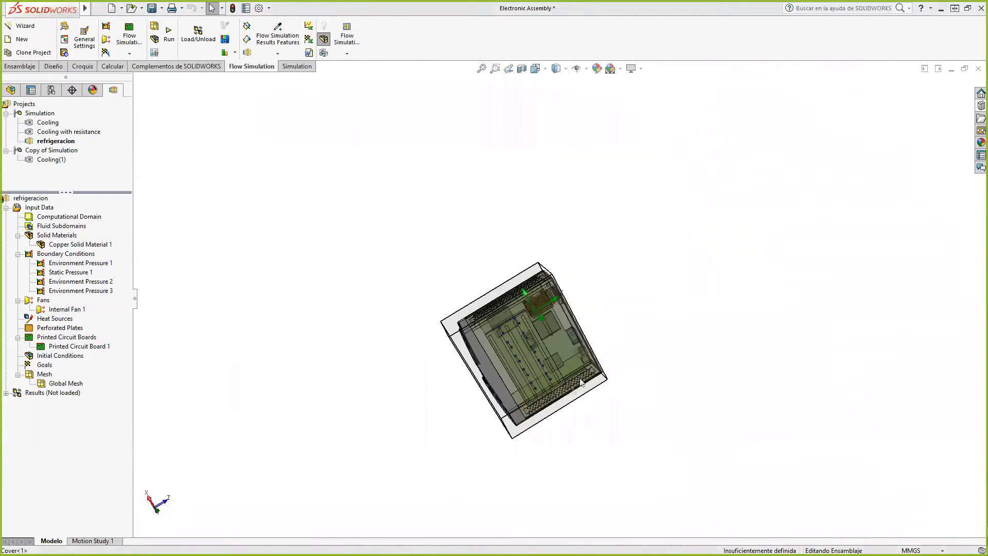
- Examine the round-hole ventilation grilles of the enclosure and their environment pressure arrows
scroll(553, 393, down, 4)
scroll(553, 454, down, 6)
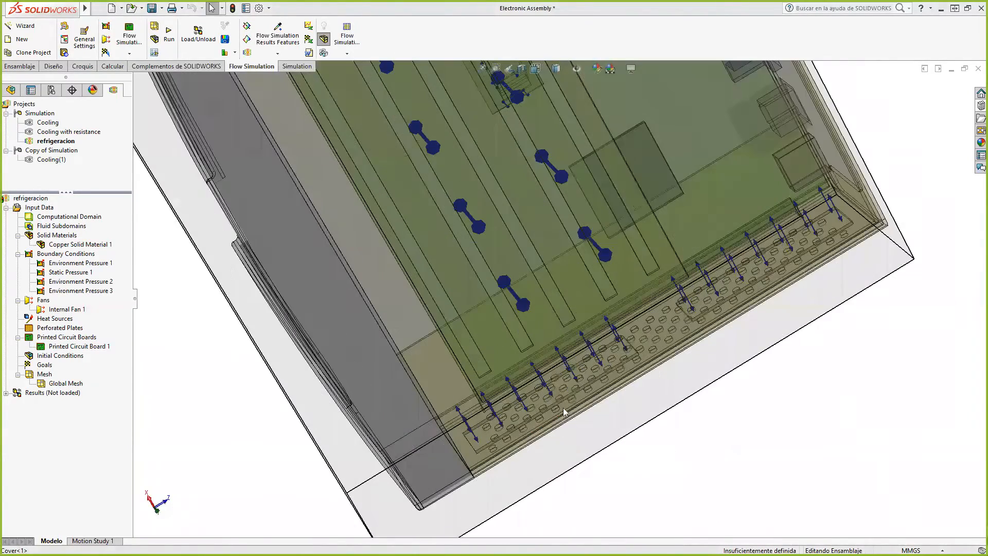
scroll(669, 396, up, 3)
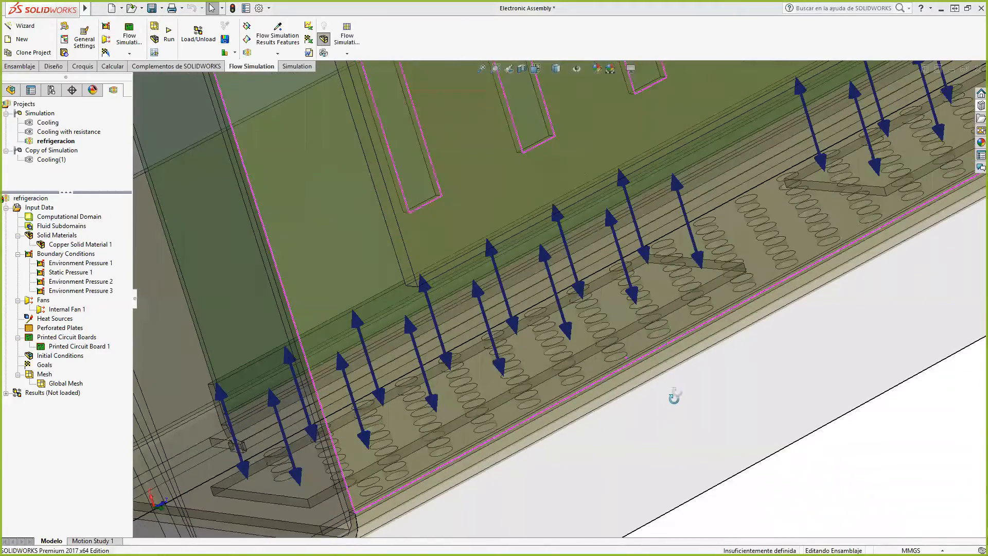
middle_drag(677, 375, 530, 330)
scroll(530, 329, down, 5)
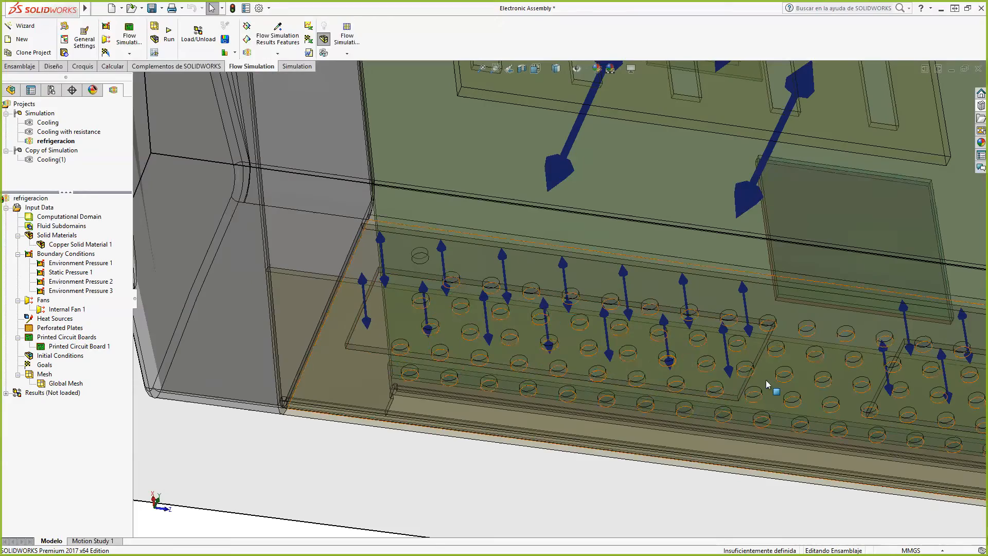
scroll(755, 395, up, 6)
middle_drag(732, 413, 629, 443)
middle_drag(676, 355, 656, 332)
scroll(656, 332, up, 6)
scroll(614, 214, down, 7)
scroll(695, 286, up, 2)
scroll(695, 286, down, 8)
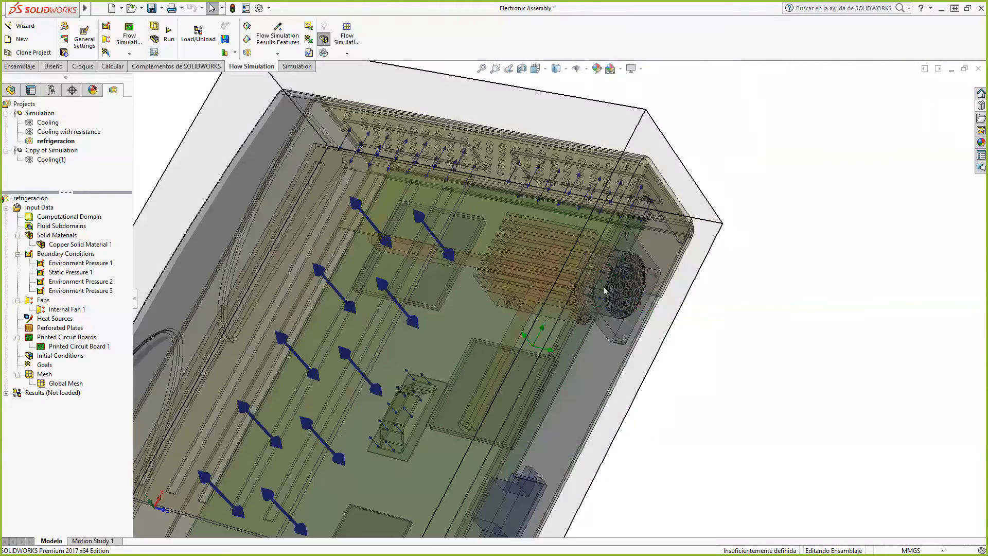
- Examine the perforated circular vent in front of the fan and its hole pattern up close
scroll(852, 335, up, 6)
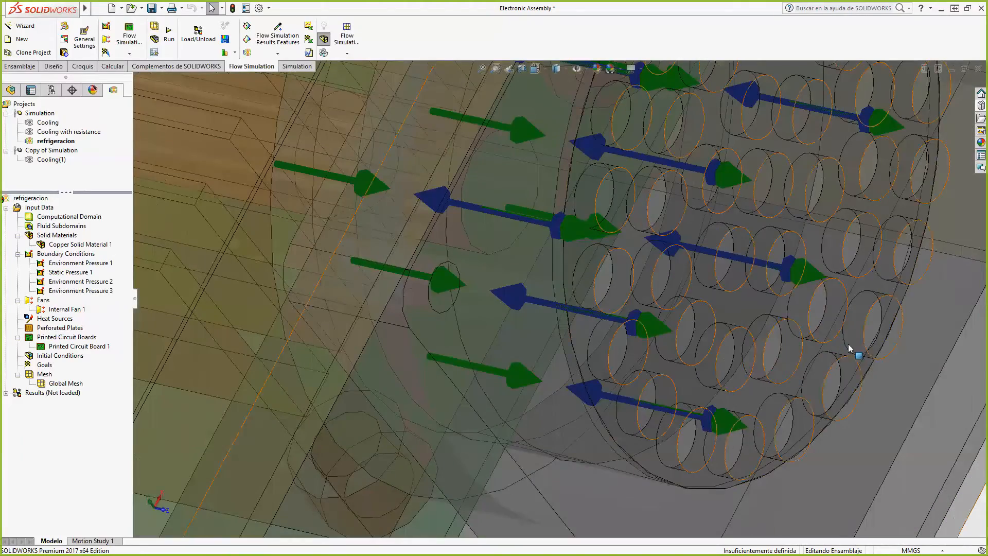
scroll(906, 363, up, 3)
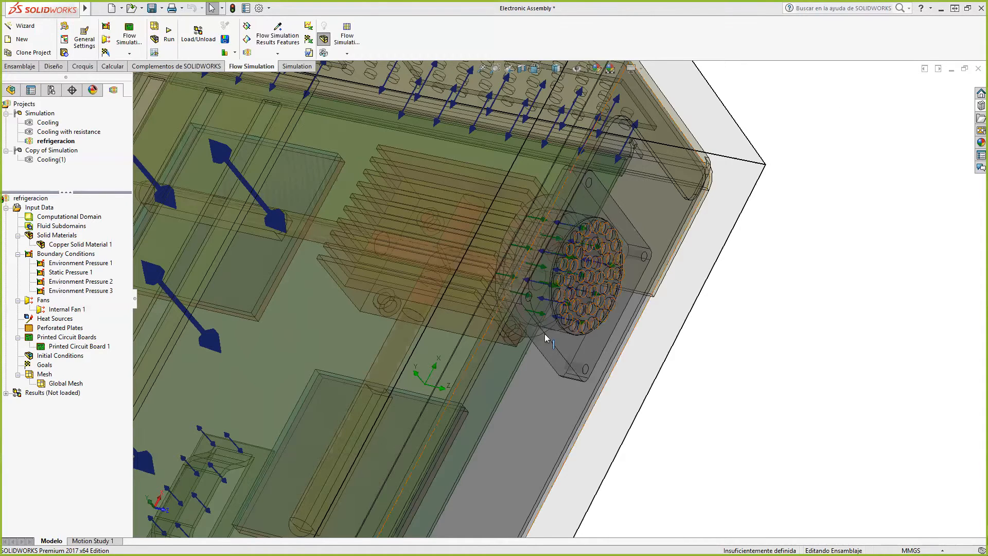
scroll(633, 260, down, 5)
scroll(633, 260, down, 6)
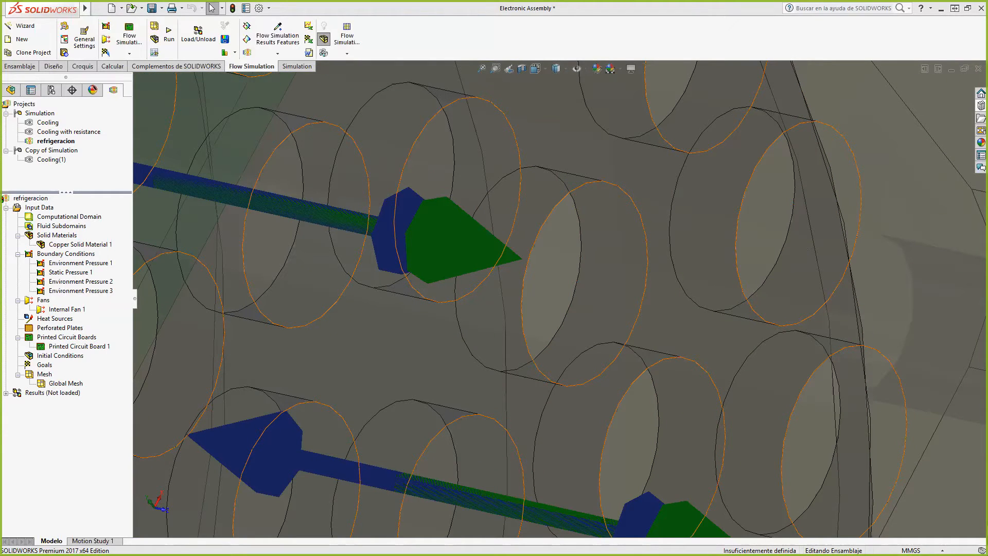
scroll(653, 284, up, 5)
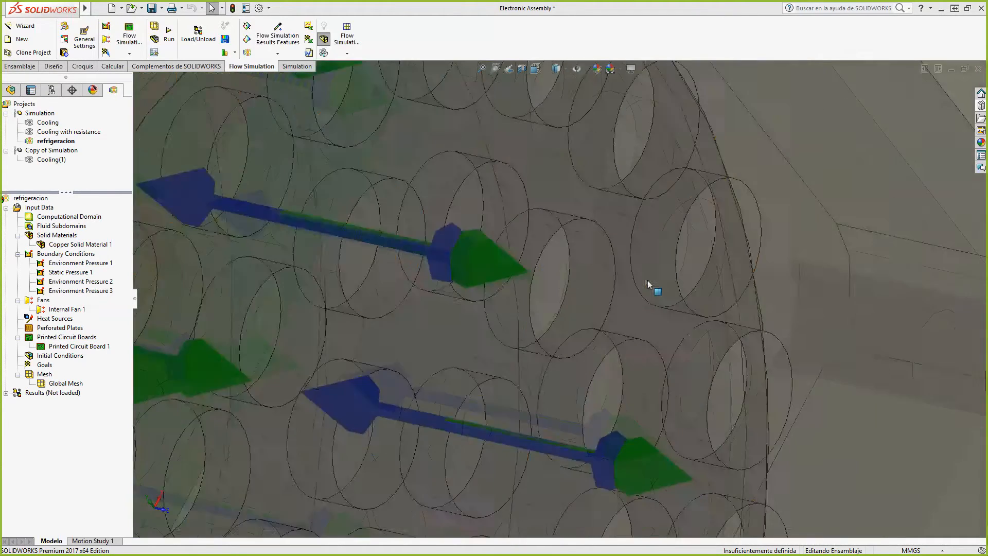
scroll(615, 289, up, 5)
scroll(566, 324, up, 10)
scroll(468, 370, down, 4)
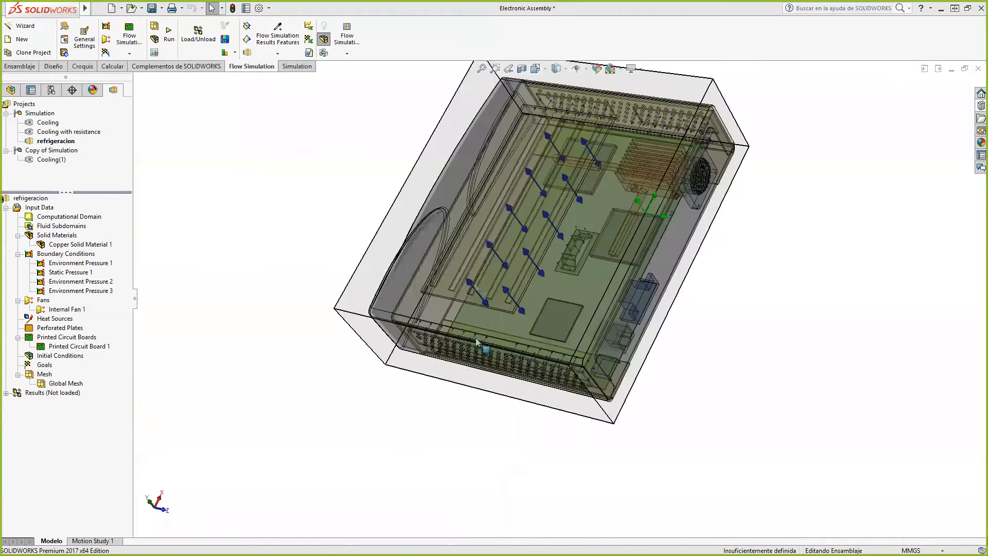
- Create a new user-defined perforated plate item in the Engineering Database
click(64, 39)
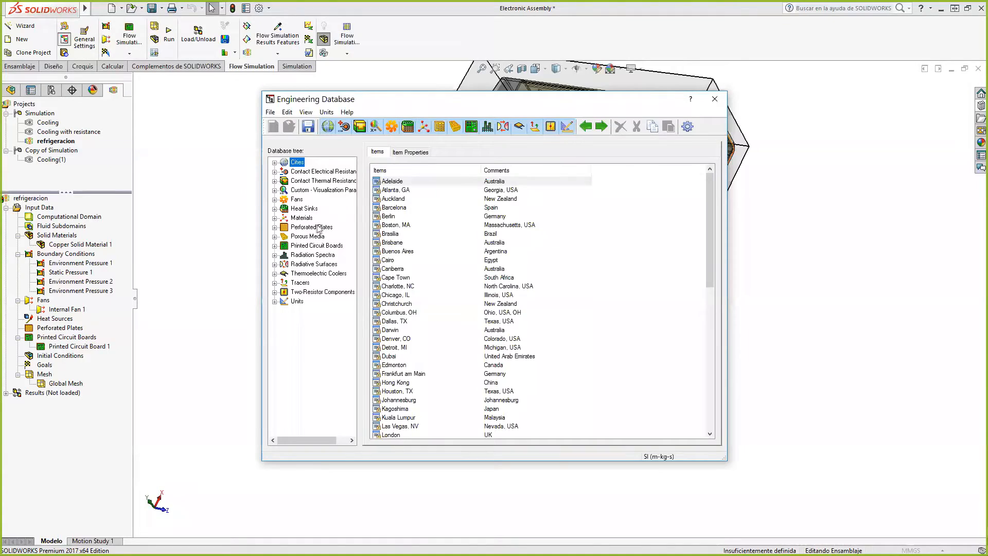
click(317, 228)
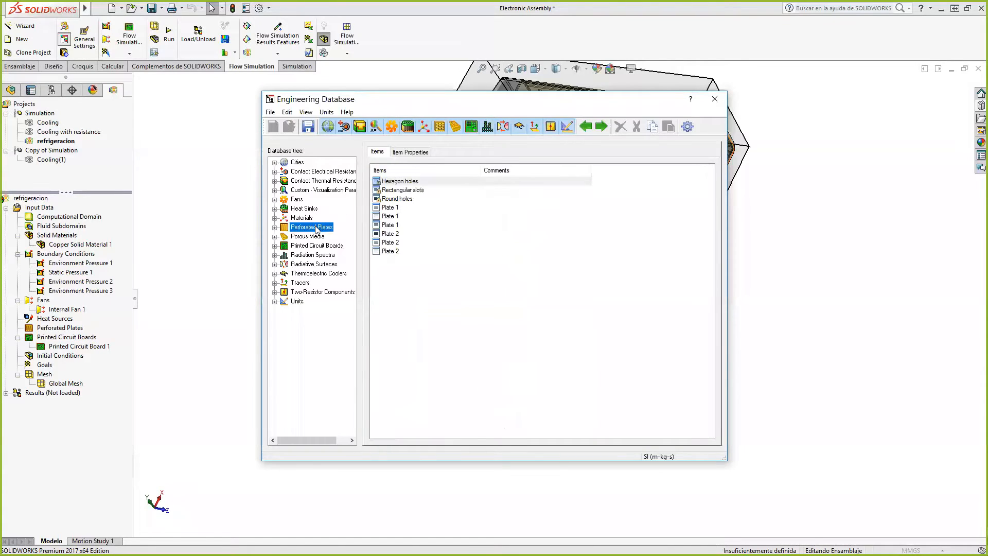
click(274, 227)
click(308, 245)
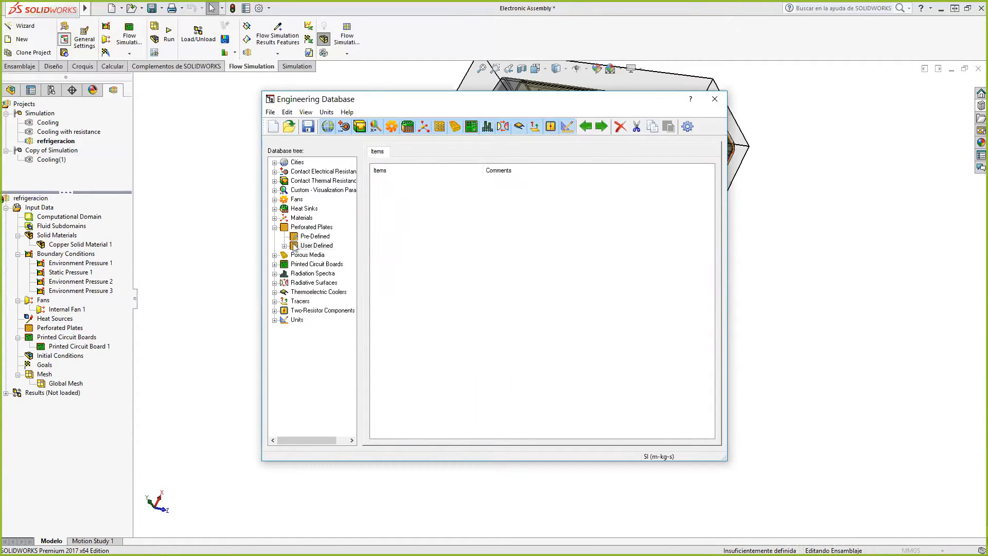
right_click(305, 246)
click(331, 251)
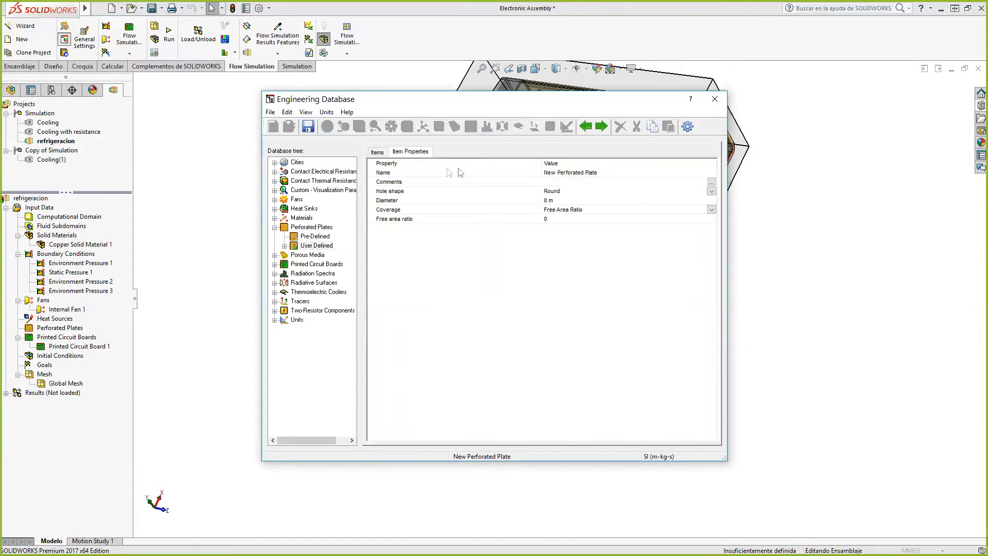
click(284, 246)
click(317, 254)
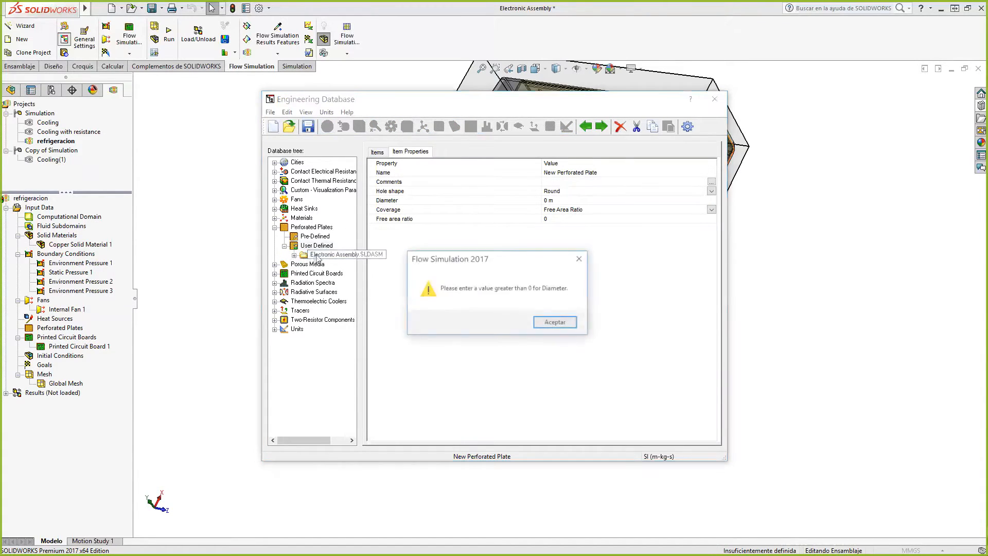
click(564, 324)
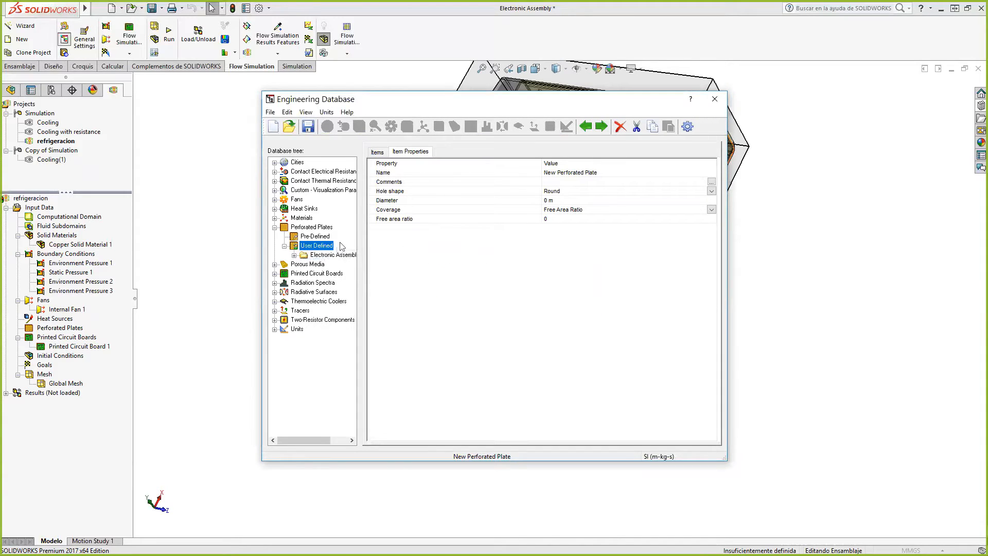
- Name the new perforated plate Plate 1 and set its round hole diameter to 0.0025 m
click(587, 177)
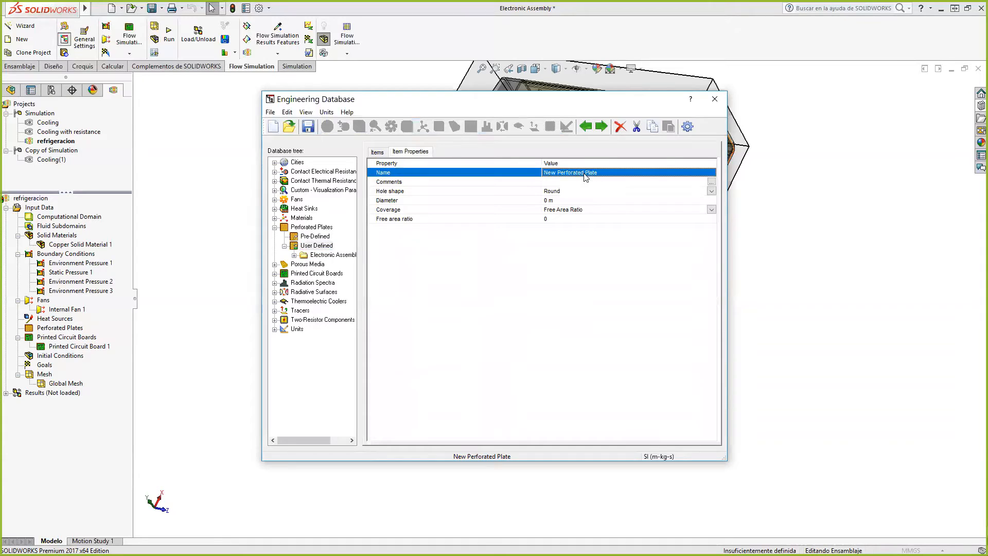
text(Plate 1)
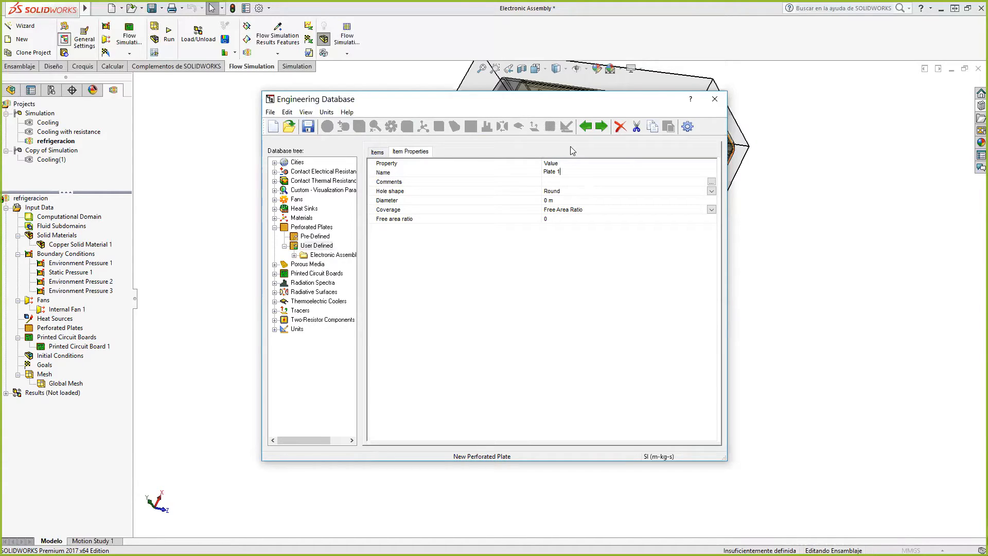
click(560, 201)
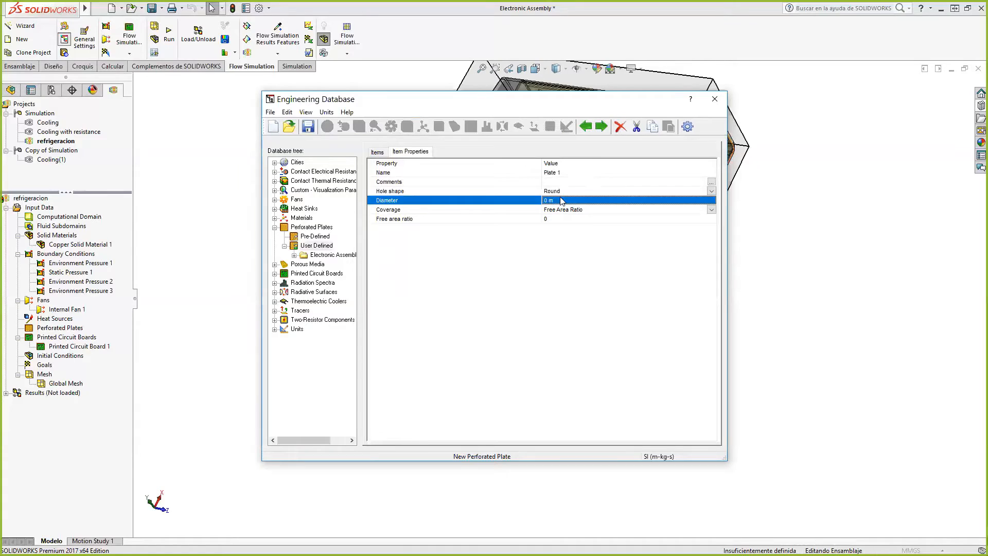
click(561, 200)
text(.0025)
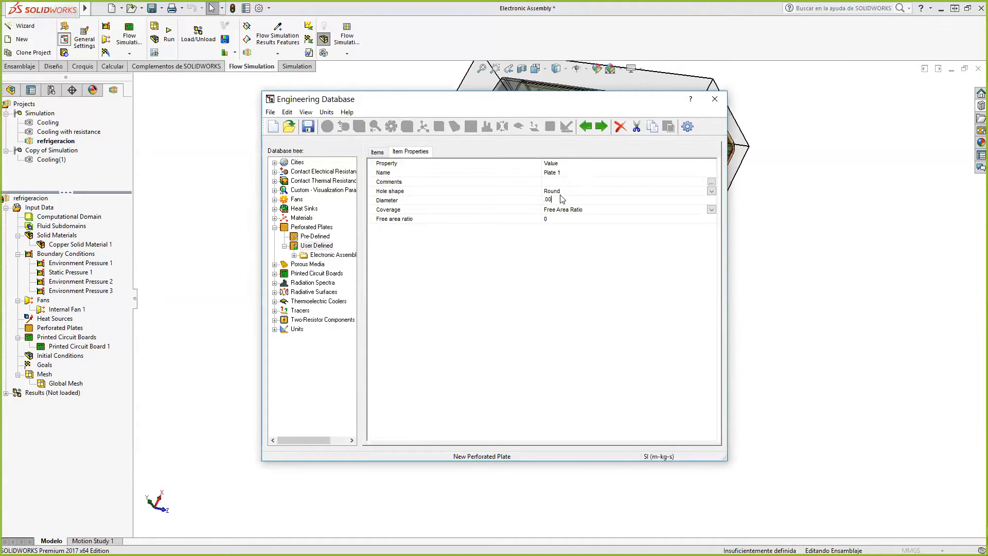
key(Return)
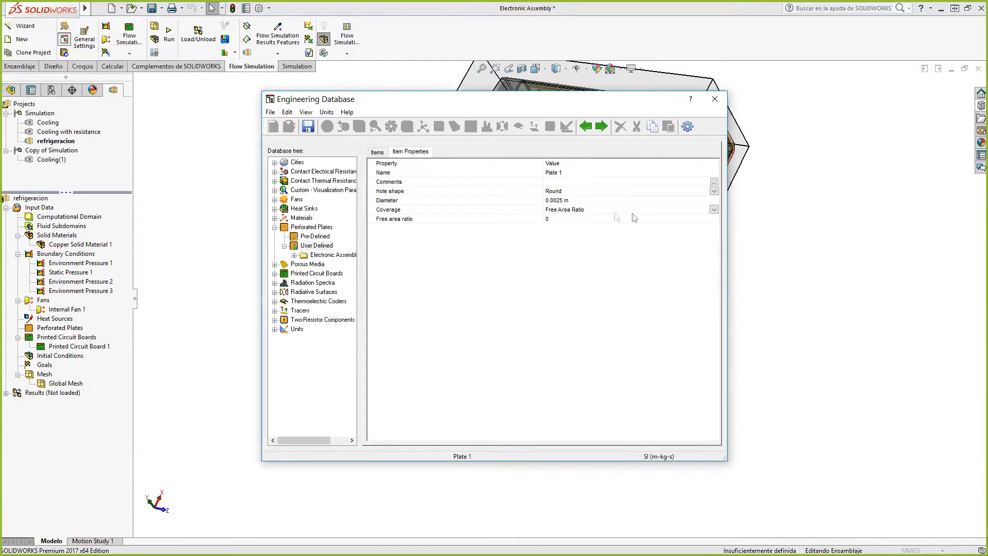
- Set Plate 1's coverage to Checkerboard Distance with 0.00337 m between centers and save it to the database
click(715, 210)
click(715, 209)
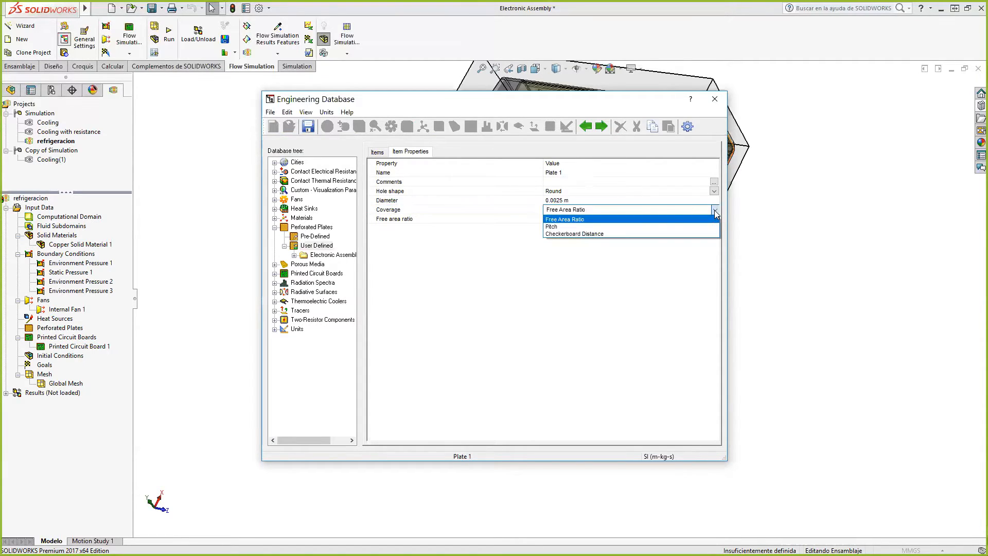
click(592, 233)
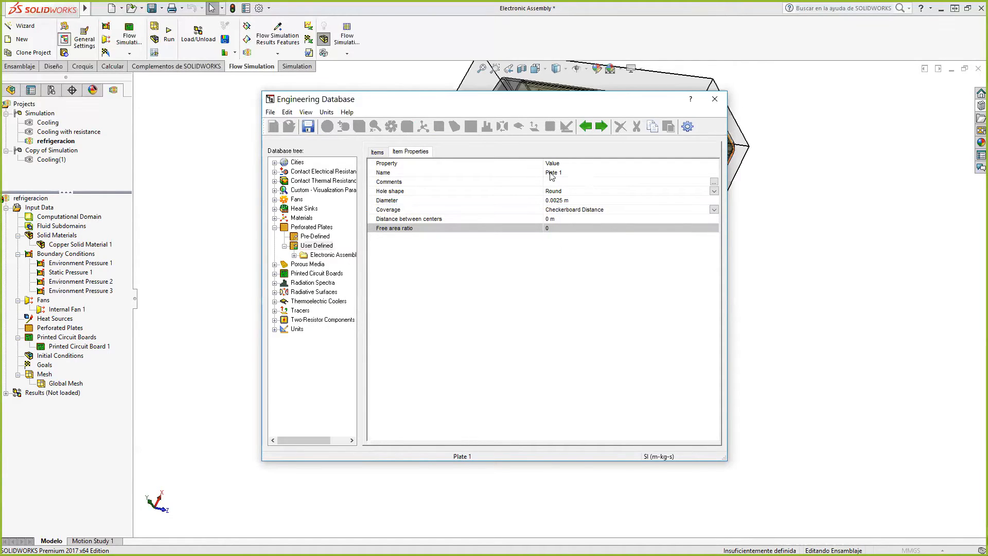
click(555, 219)
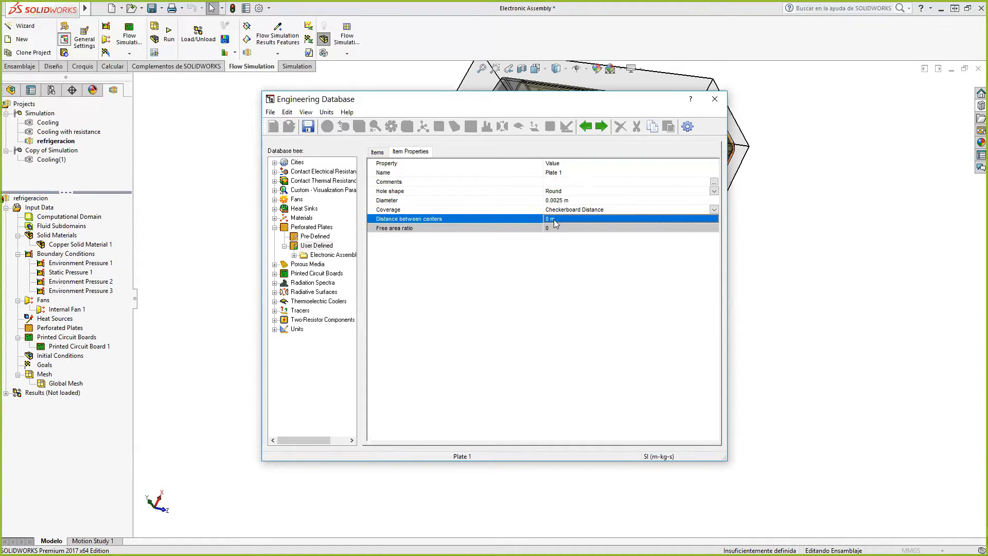
click(554, 220)
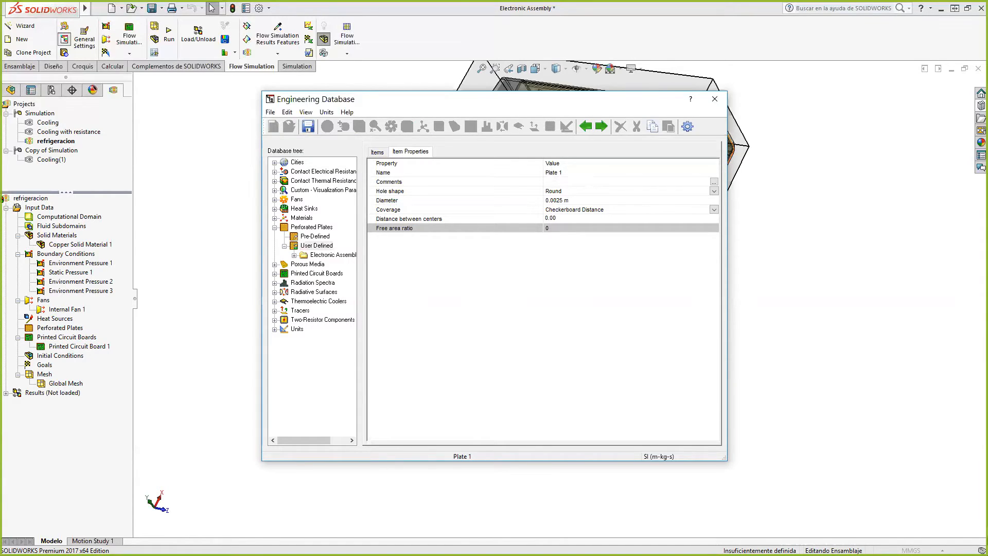
text(7)
click(555, 289)
click(433, 270)
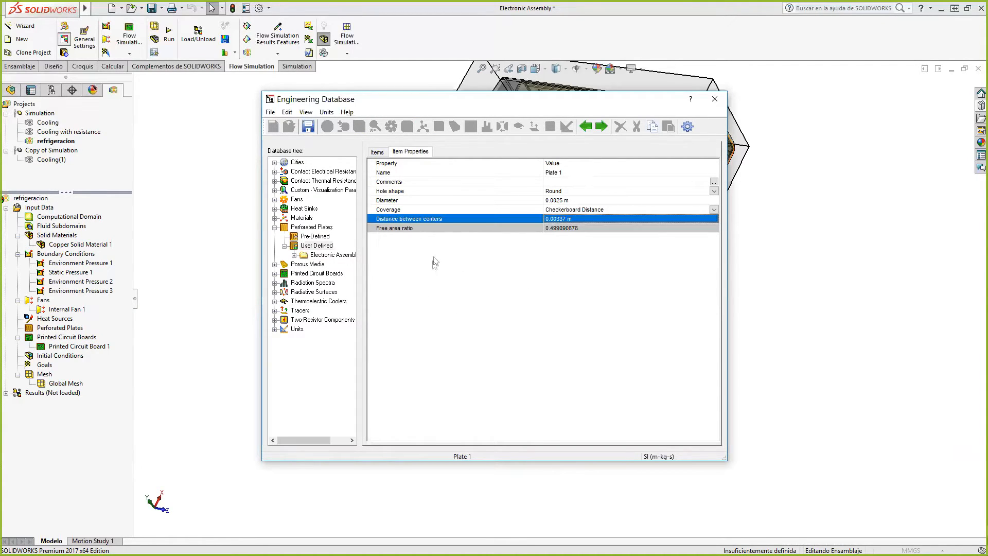
click(308, 128)
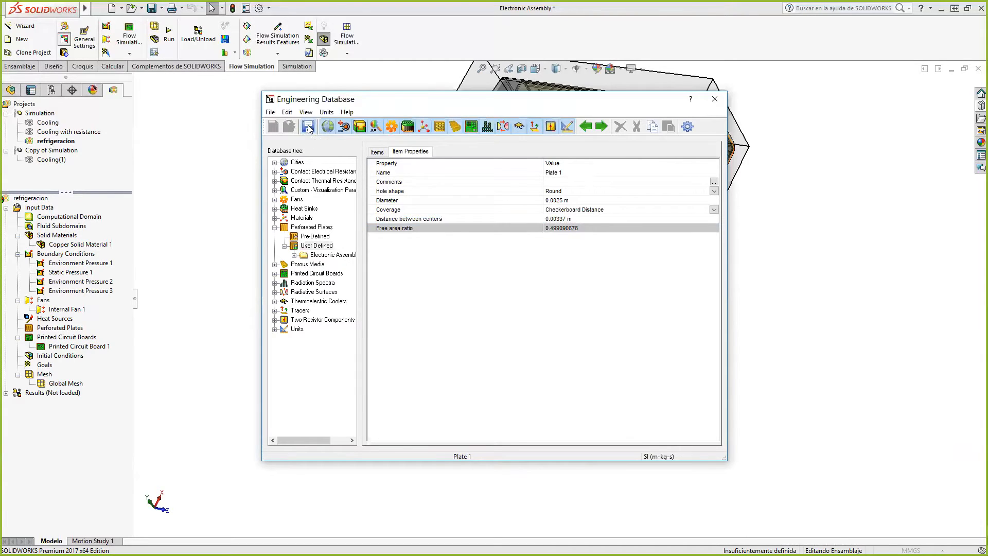
click(316, 245)
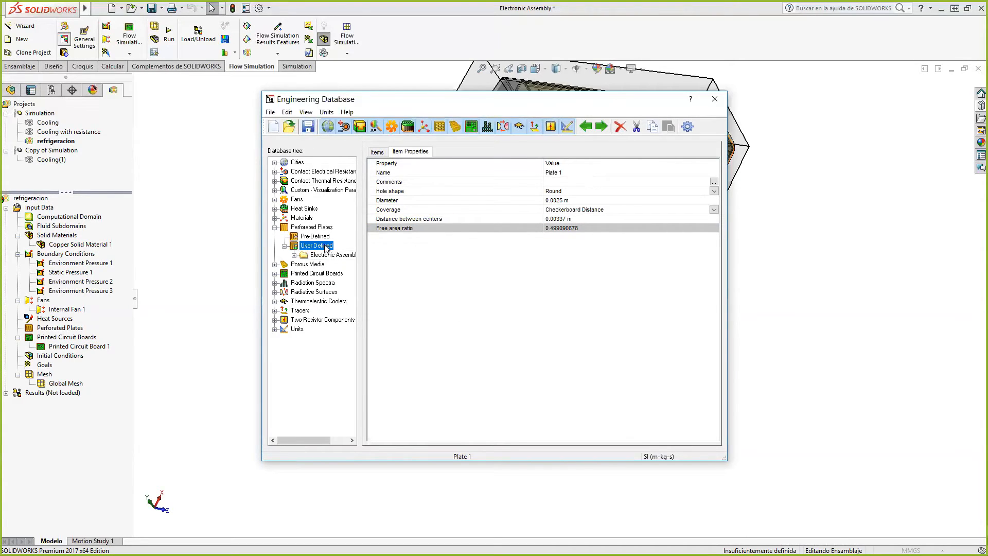
click(274, 128)
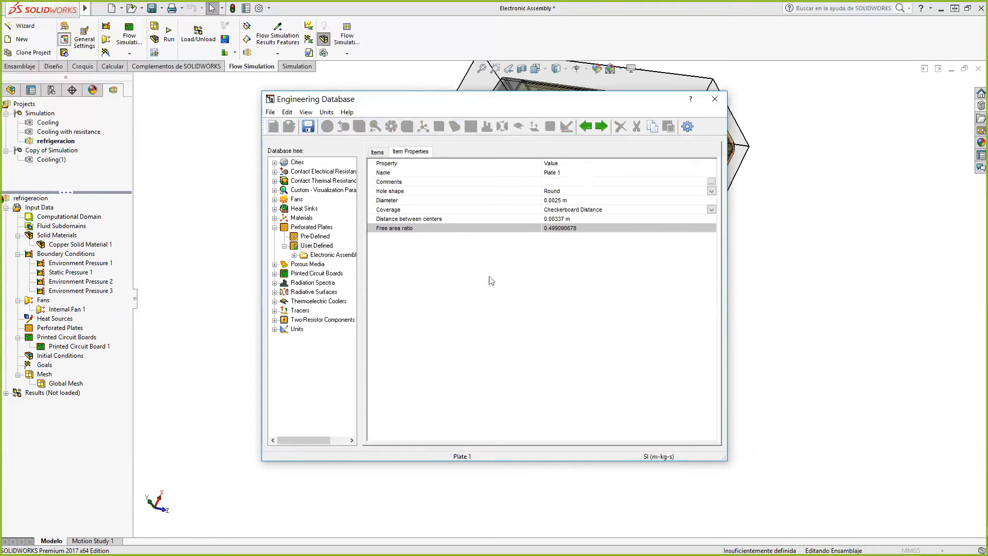
click(316, 246)
click(561, 322)
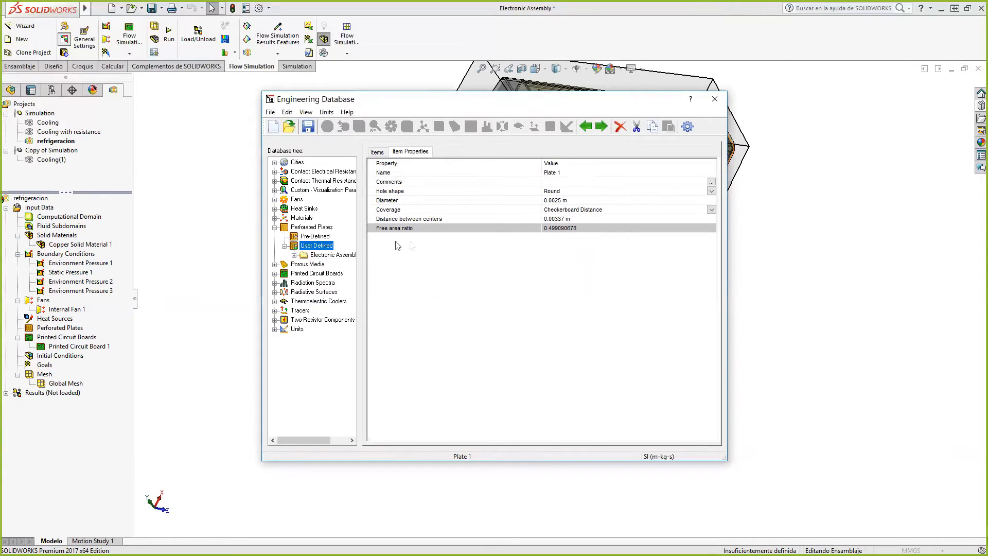
click(294, 255)
click(333, 264)
click(547, 323)
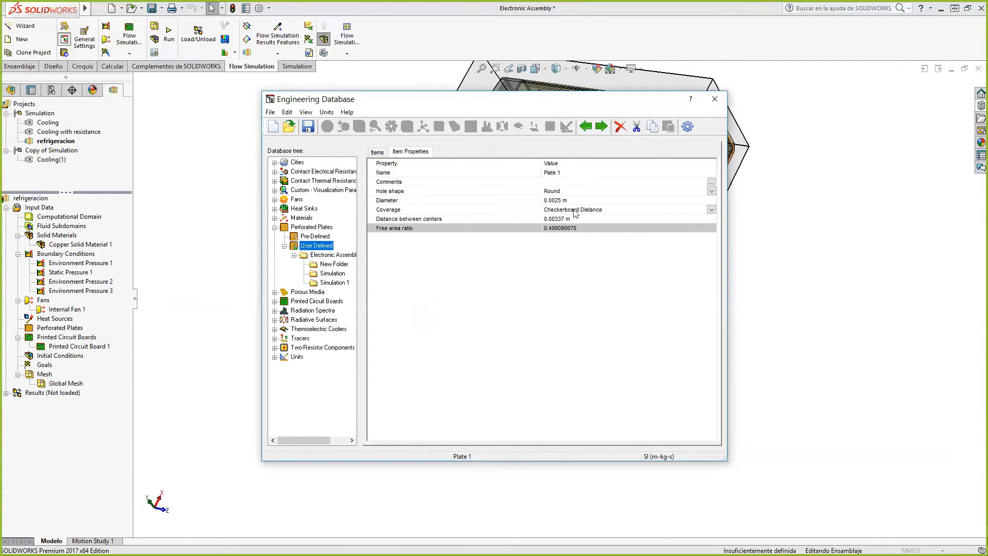
- Rename the perforated plate as Plate 1 r and save it to the user-defined perforated plates
click(571, 171)
click(570, 172)
click(522, 366)
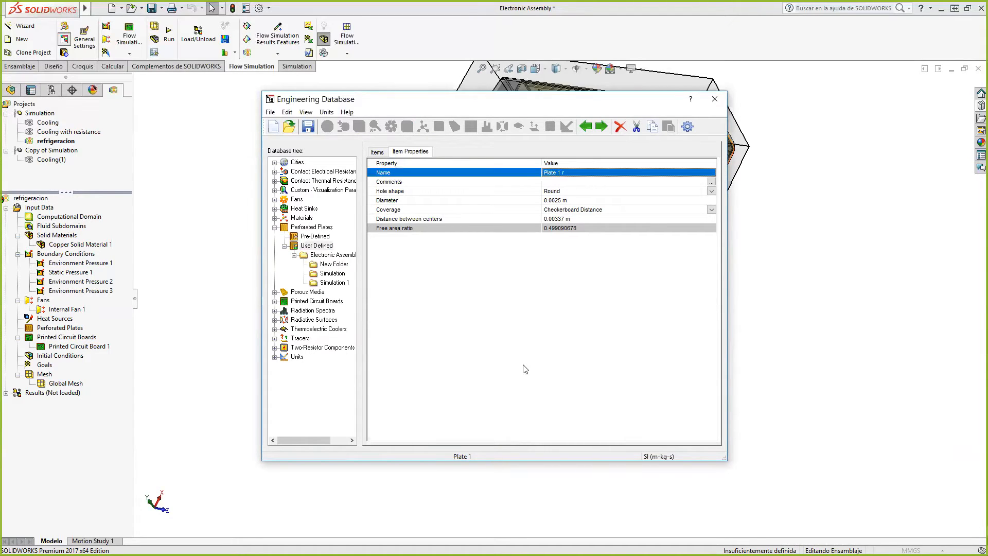
click(310, 128)
- Start another user-defined perforated plate based on Plate 1 r and name it Plate 2 r
click(312, 246)
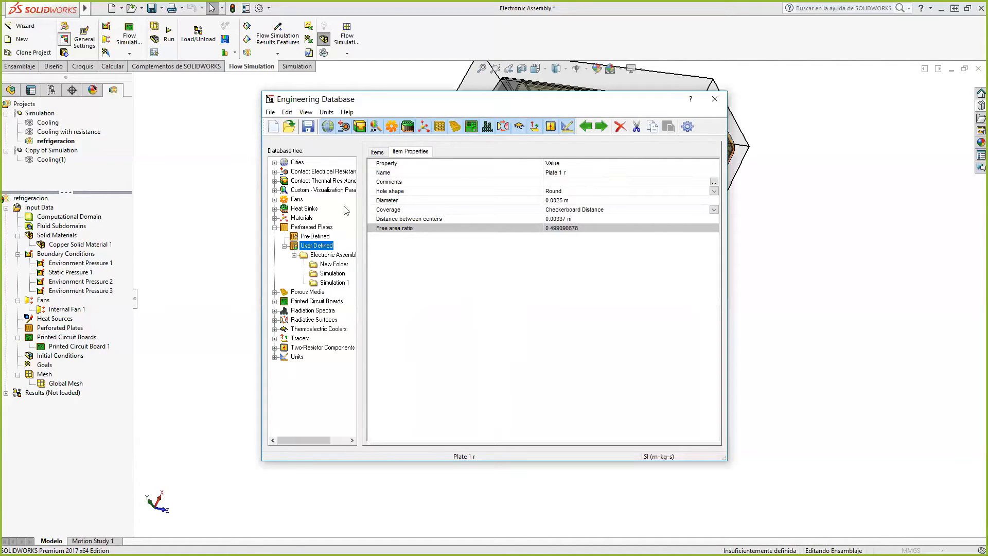
click(280, 126)
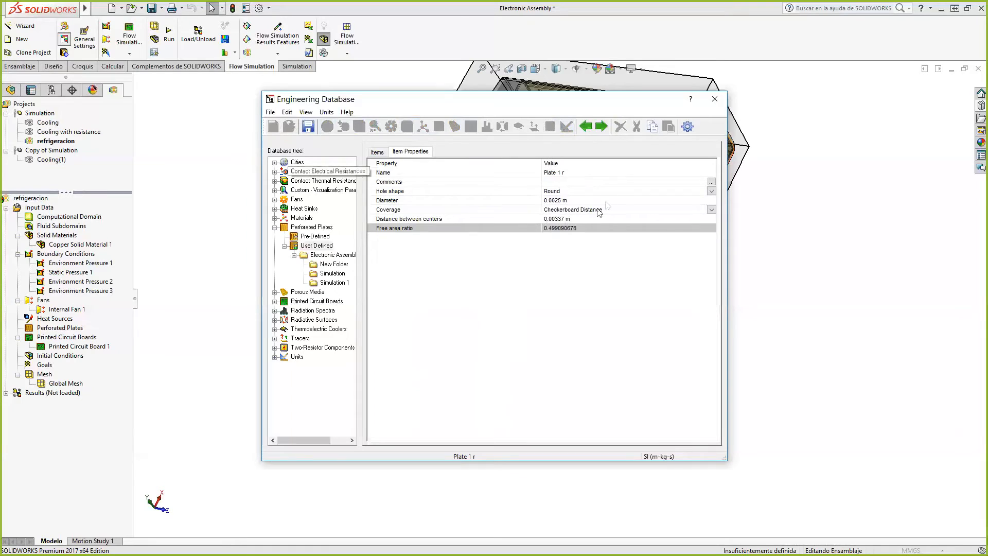
click(332, 264)
click(548, 322)
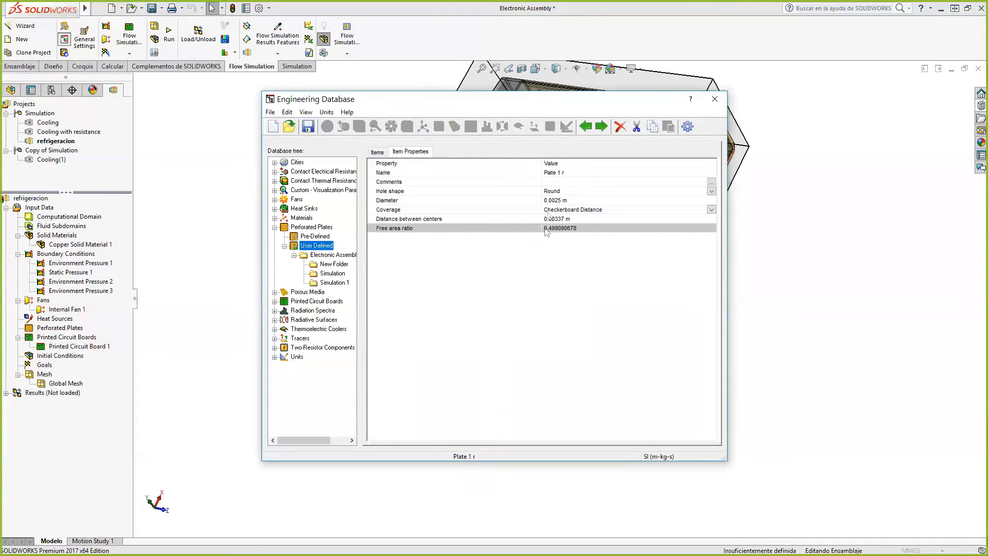
click(590, 174)
click(587, 169)
key(BackSpace)
key(BackSpace)
text(2)
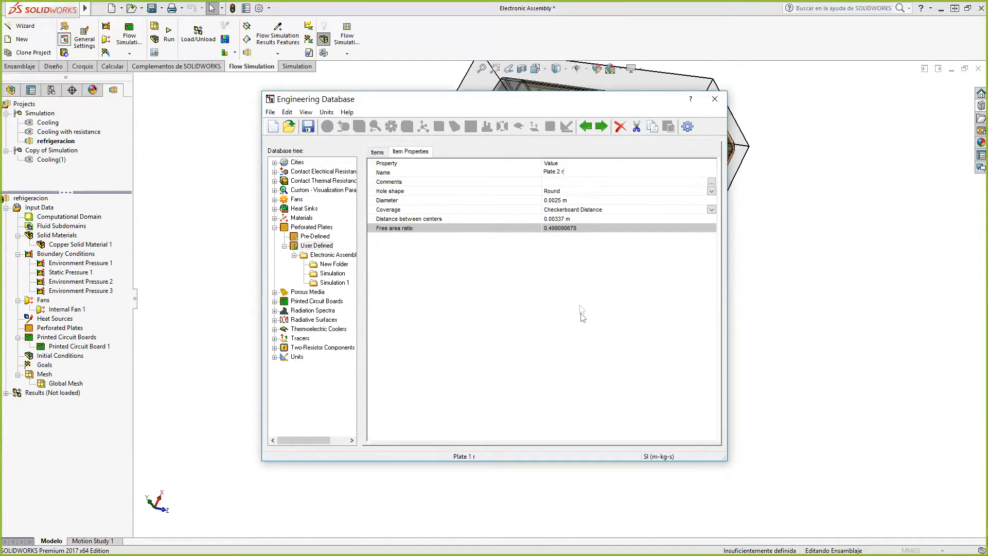
key(Return)
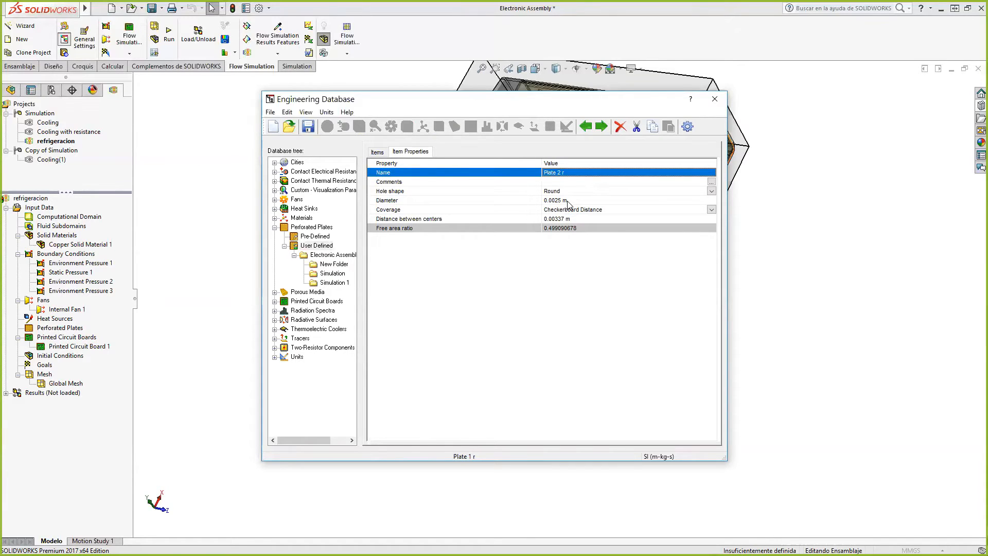
- Set Plate 2 r's distance between centers to 0.006 m, save it and close the Engineering Database
click(571, 219)
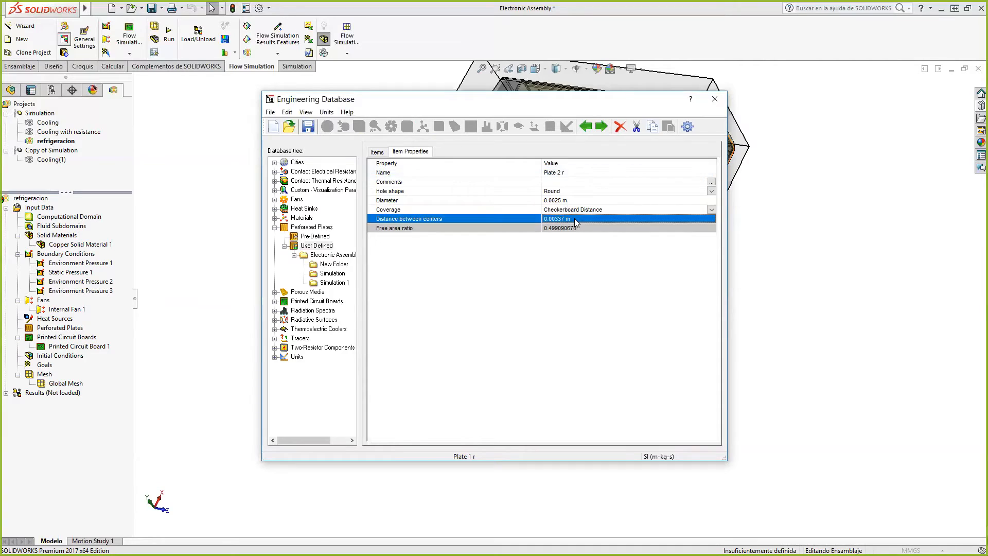
click(564, 219)
key(BackSpace)
key(BackSpace)
key(BackSpace)
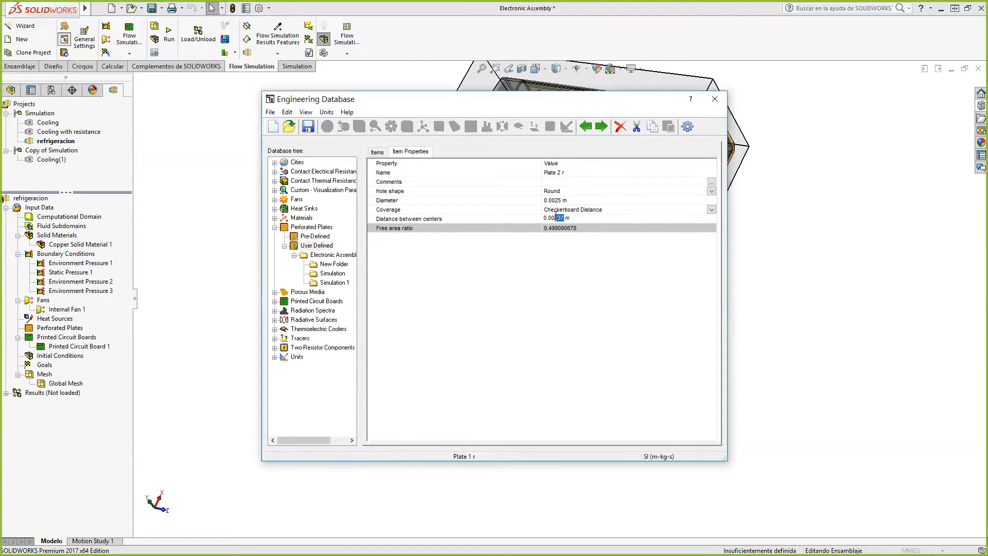
text(6)
click(576, 310)
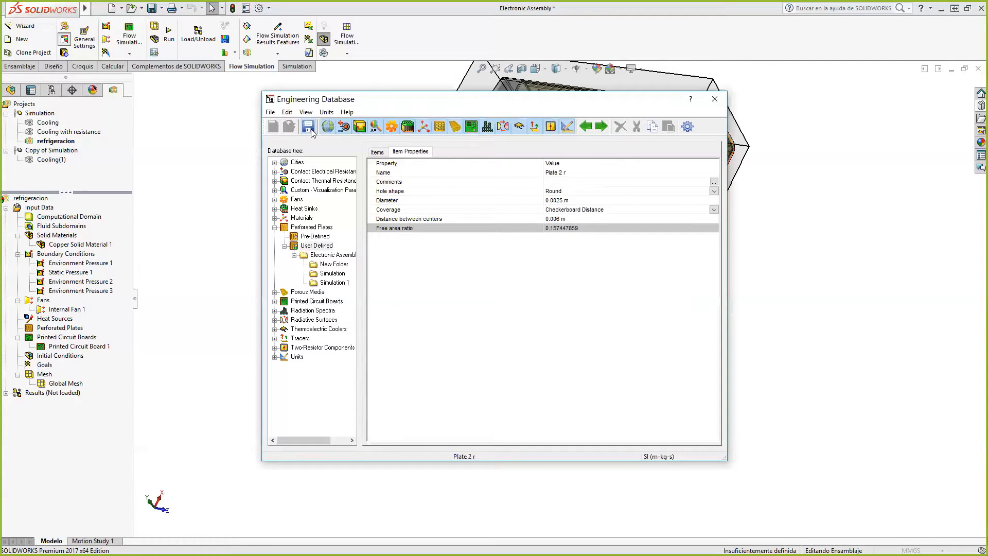
click(714, 99)
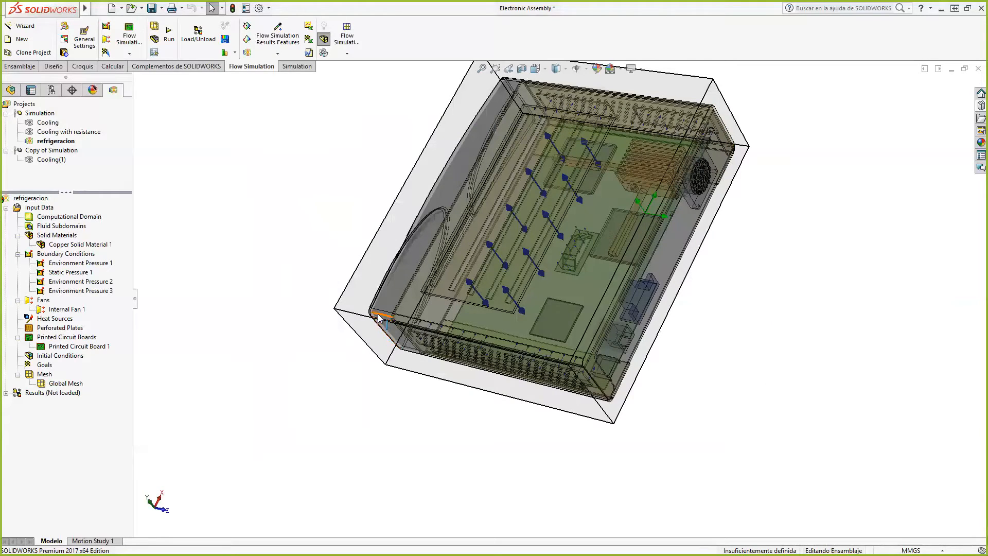
- Insert a perforated plate condition and select the circular perforated vent face of Base1 beside the fan
right_click(61, 327)
click(91, 335)
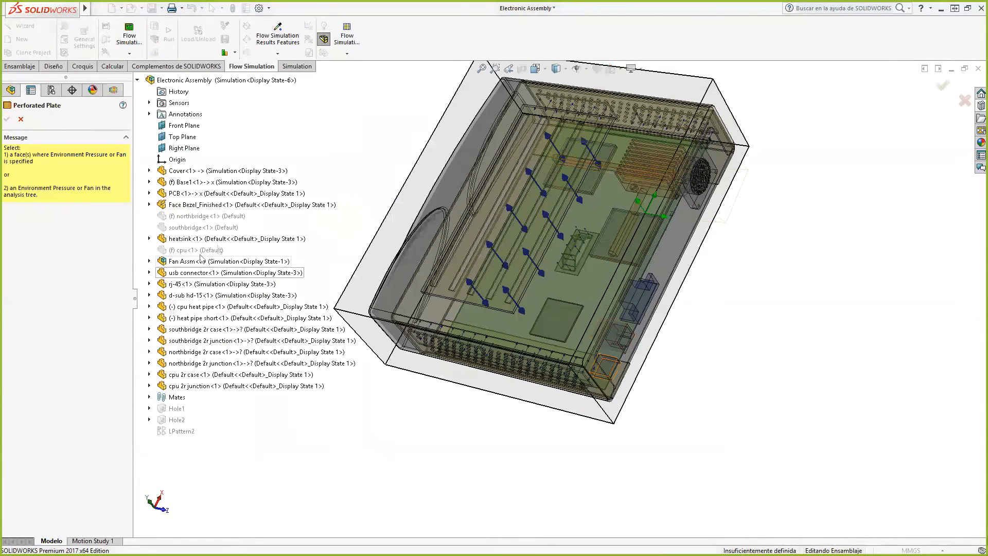
scroll(396, 258, up, 4)
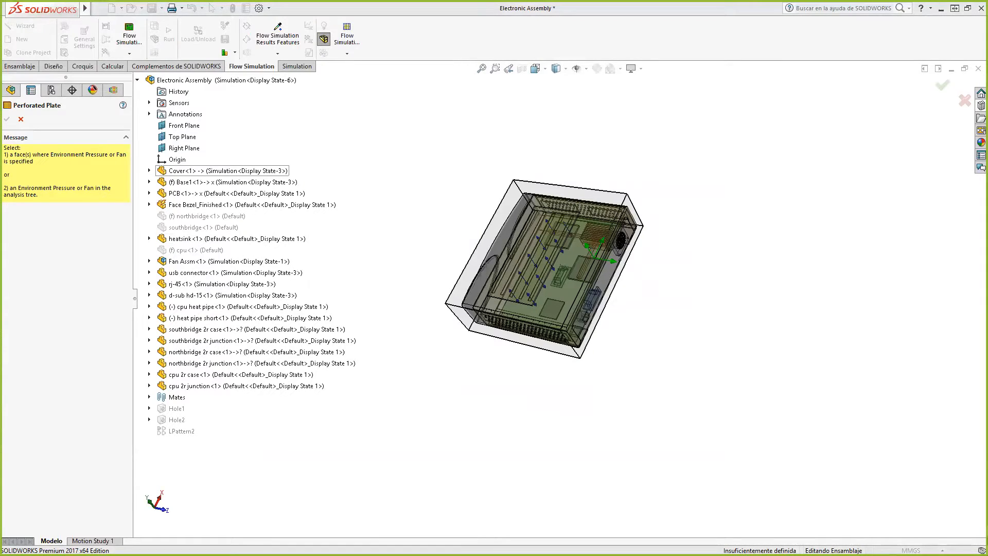
middle_drag(657, 221, 679, 239)
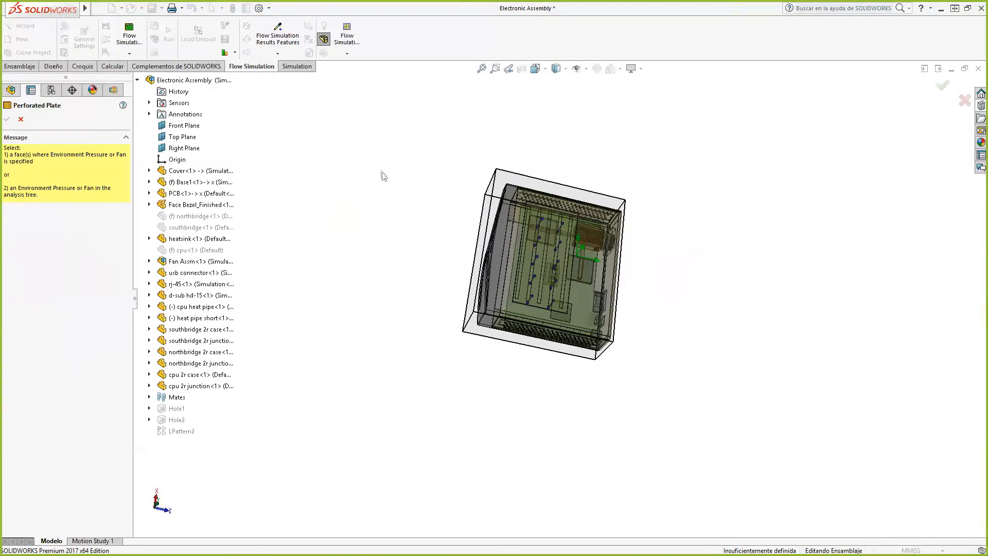
middle_drag(382, 175, 569, 258)
scroll(572, 225, down, 10)
scroll(572, 222, down, 7)
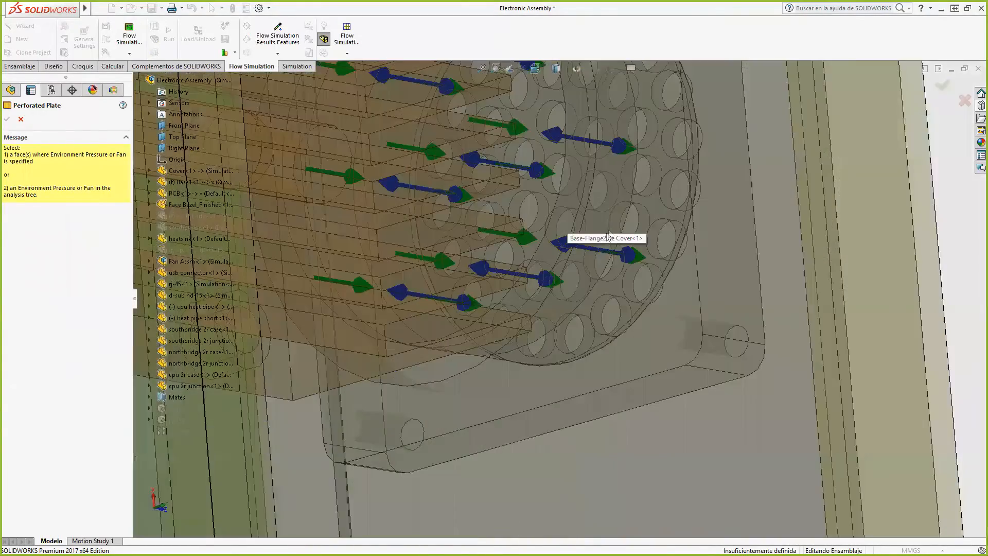
middle_drag(571, 221, 603, 269)
scroll(597, 258, up, 8)
scroll(597, 203, down, 5)
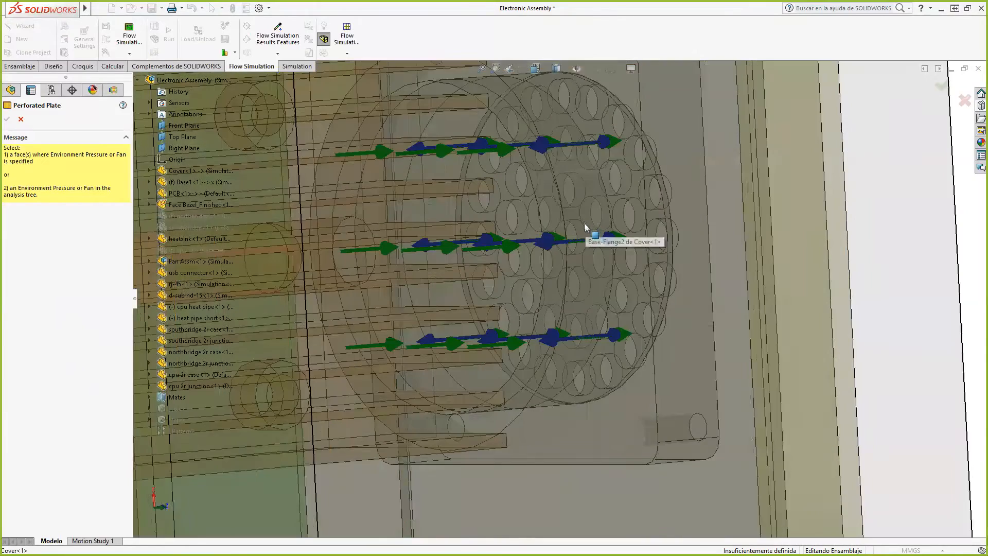
right_click(627, 156)
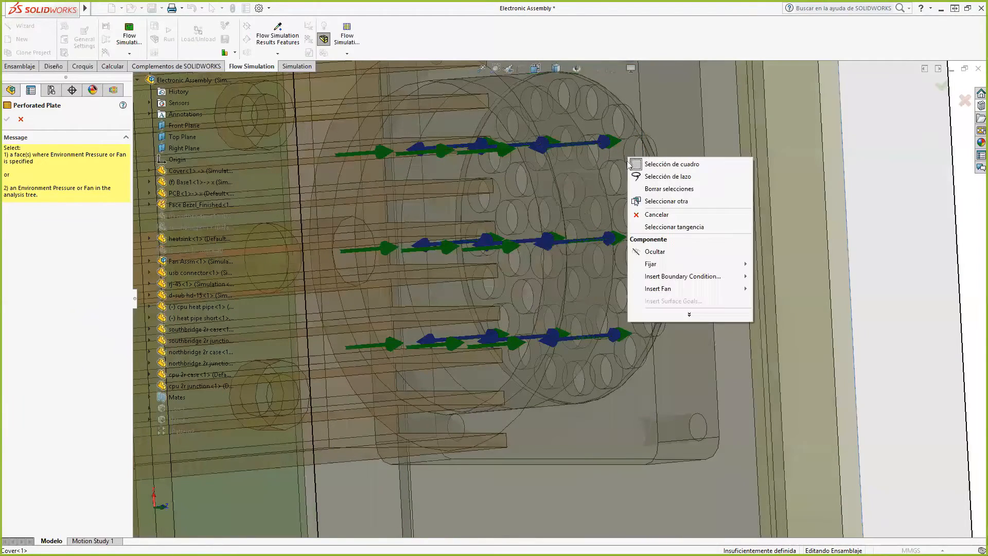
click(664, 204)
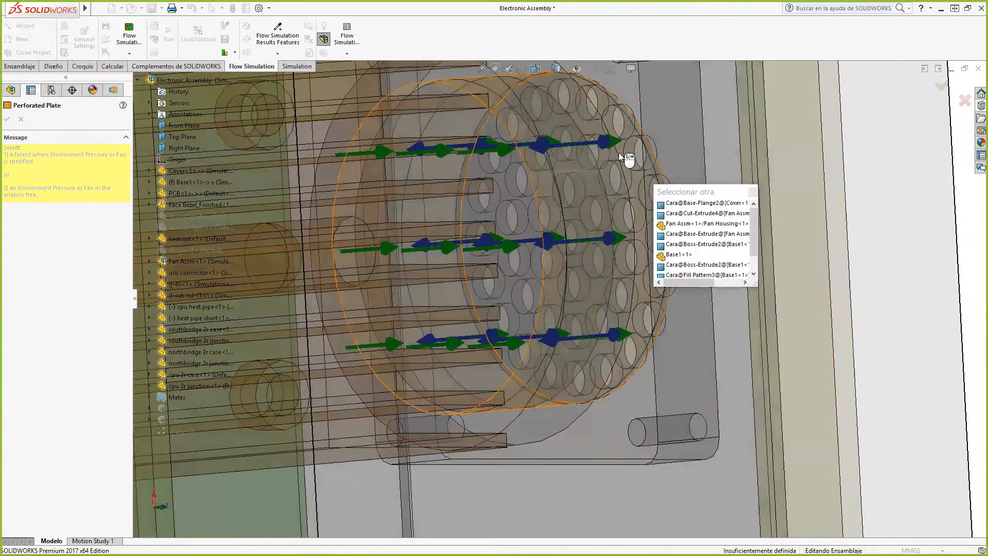
right_click(621, 153)
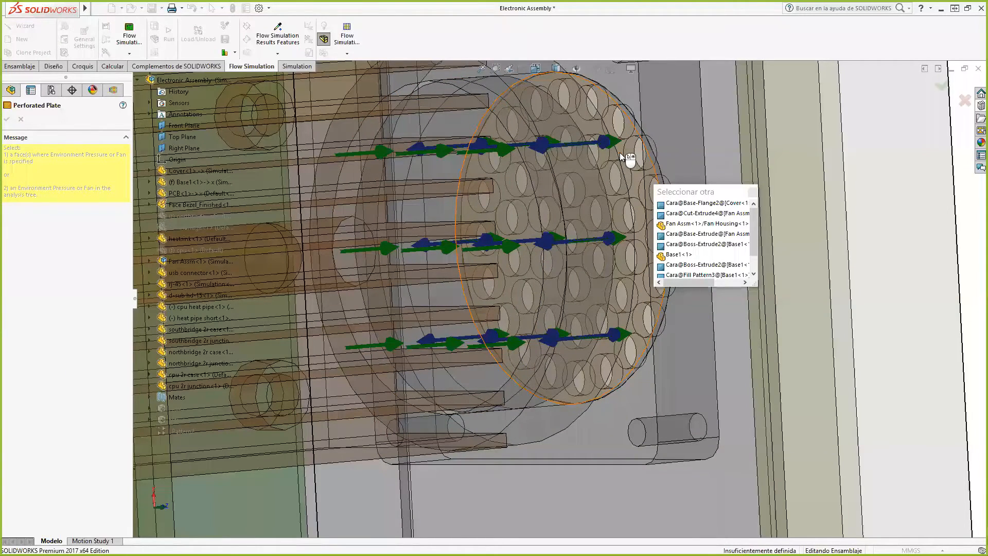
click(620, 152)
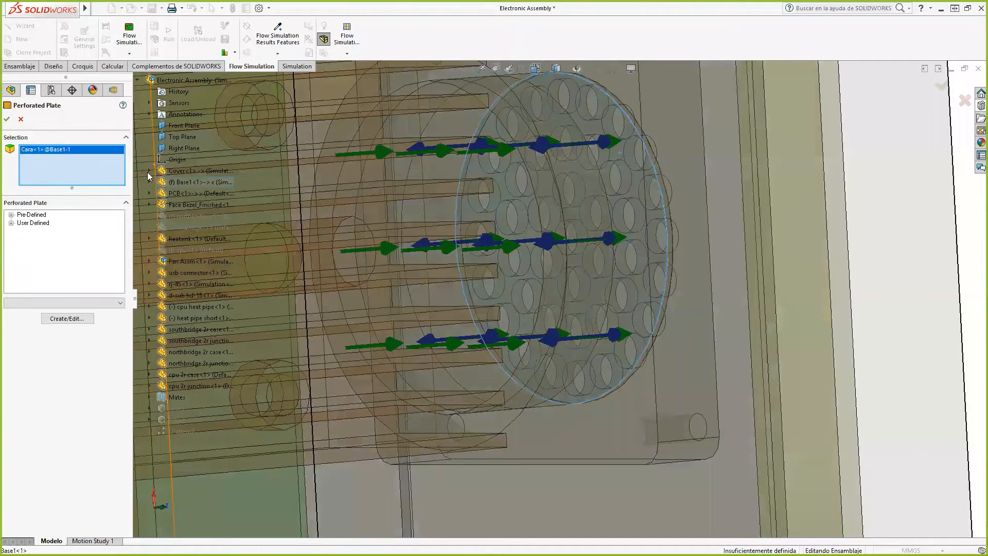
- Assign the user-defined Plate 1 r to the fan vent face and accept the perforated plate condition
click(11, 223)
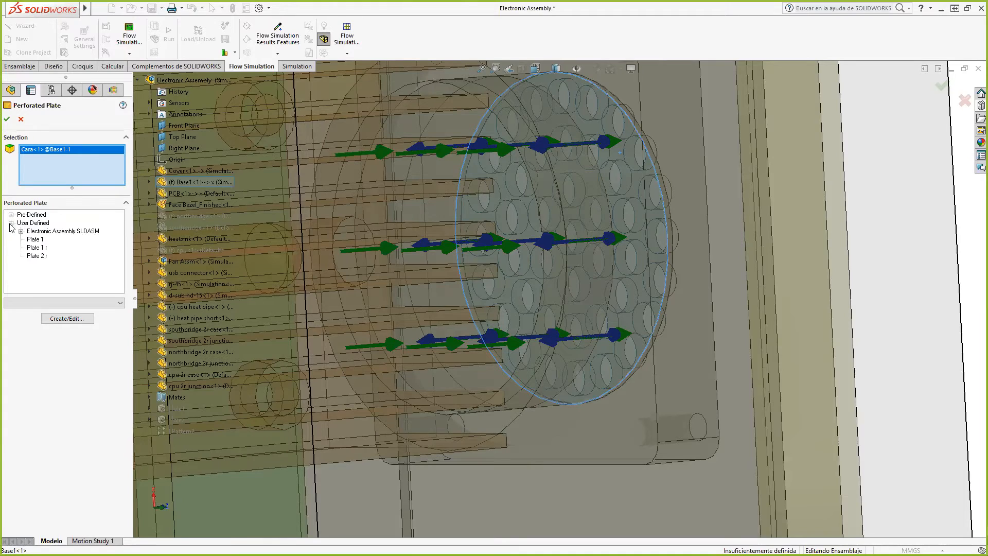
click(42, 248)
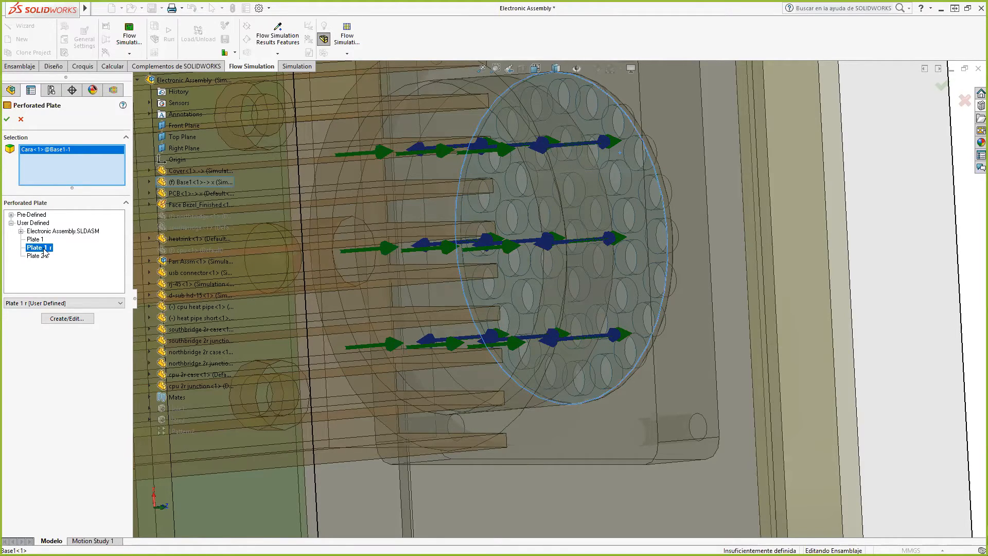
click(6, 120)
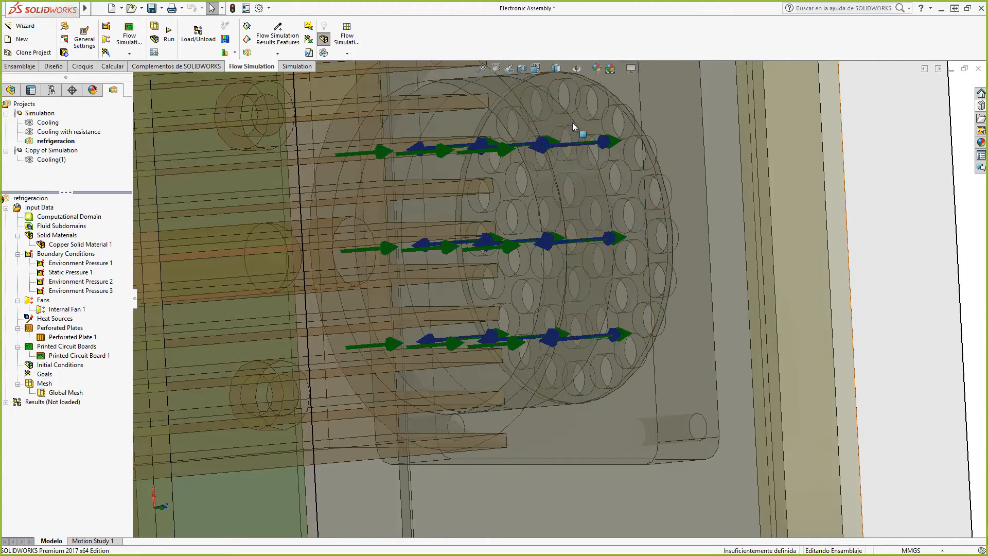
- Insert another perforated plate condition on the side vent faces used by Environment Pressure 1
scroll(845, 302, up, 4)
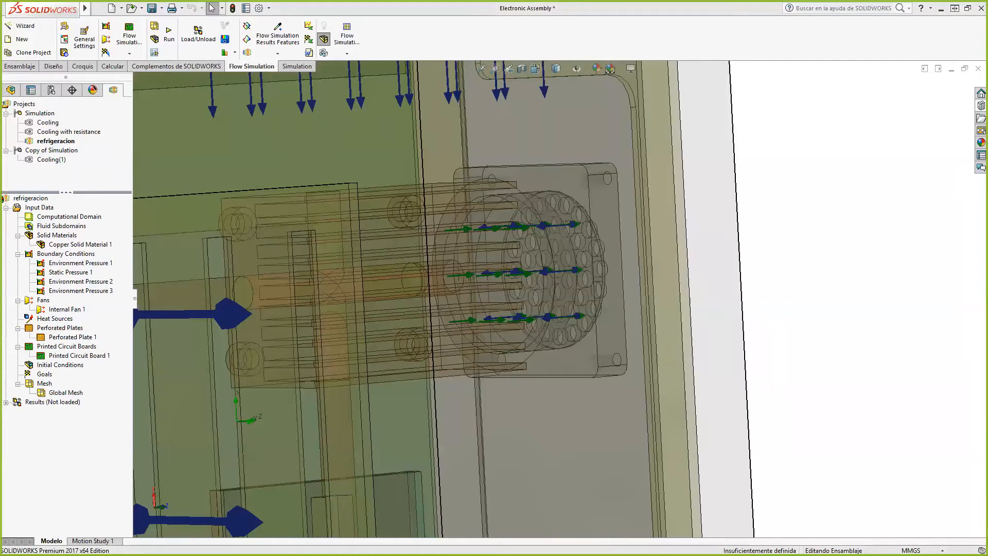
scroll(552, 292, up, 10)
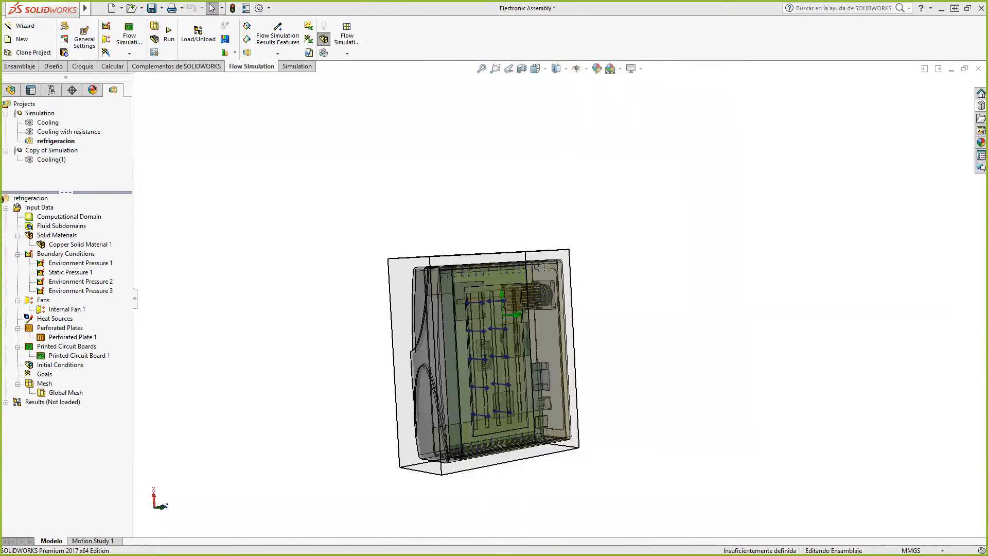
middle_drag(662, 423, 537, 355)
scroll(486, 361, down, 5)
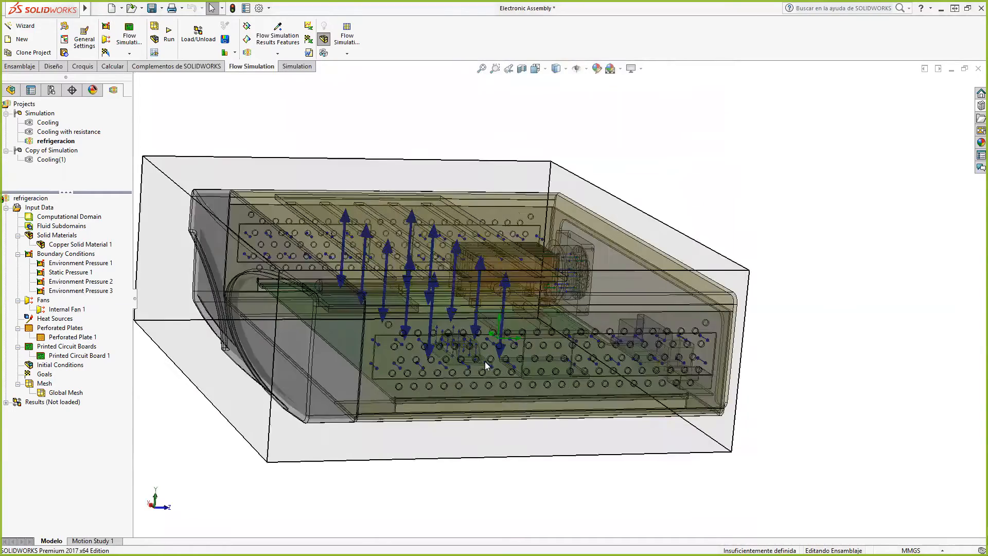
scroll(486, 361, up, 5)
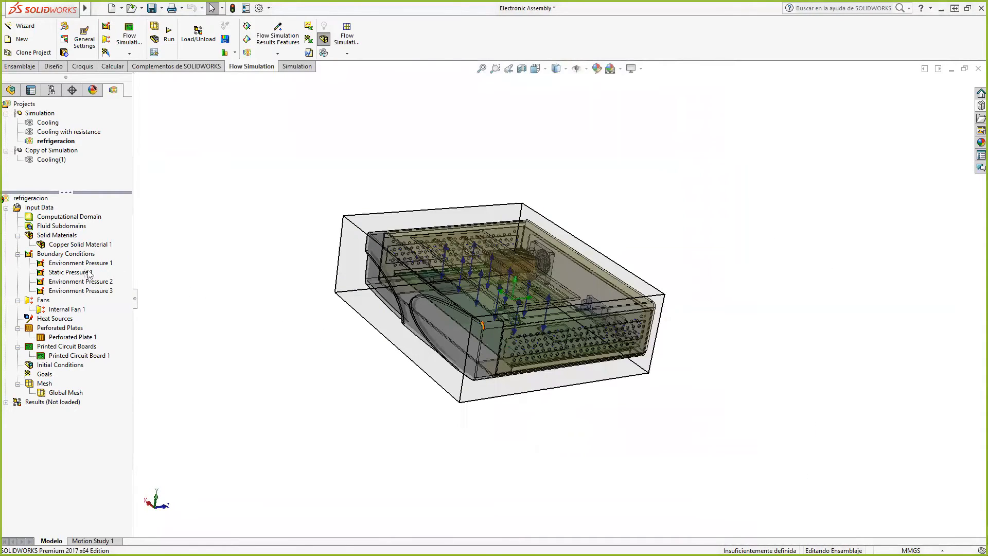
click(82, 272)
click(80, 263)
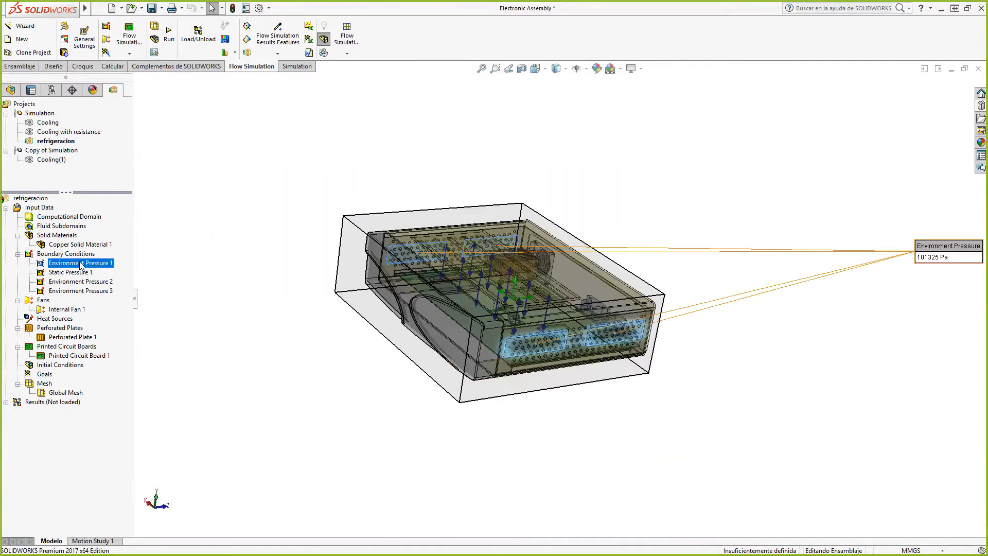
drag(938, 258, 574, 136)
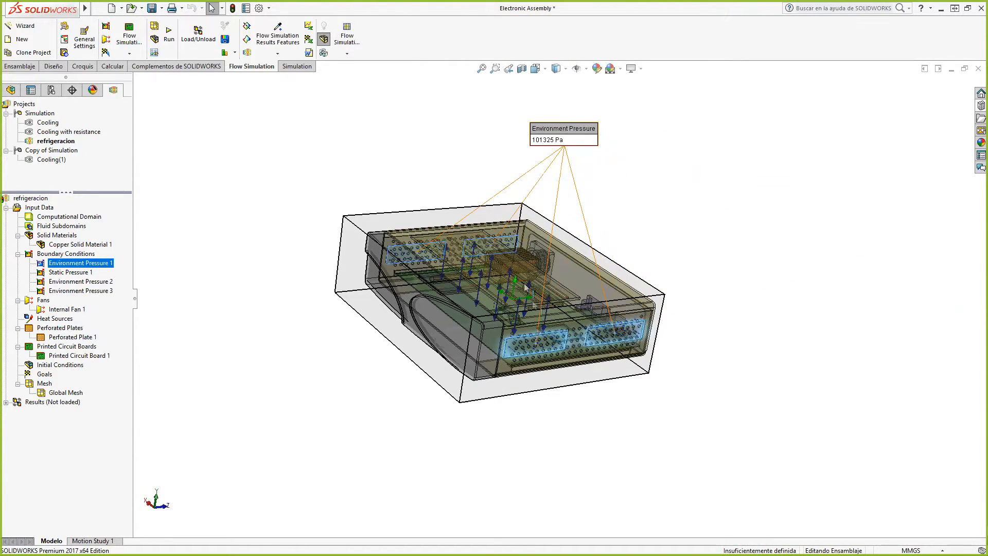
right_click(53, 330)
click(178, 335)
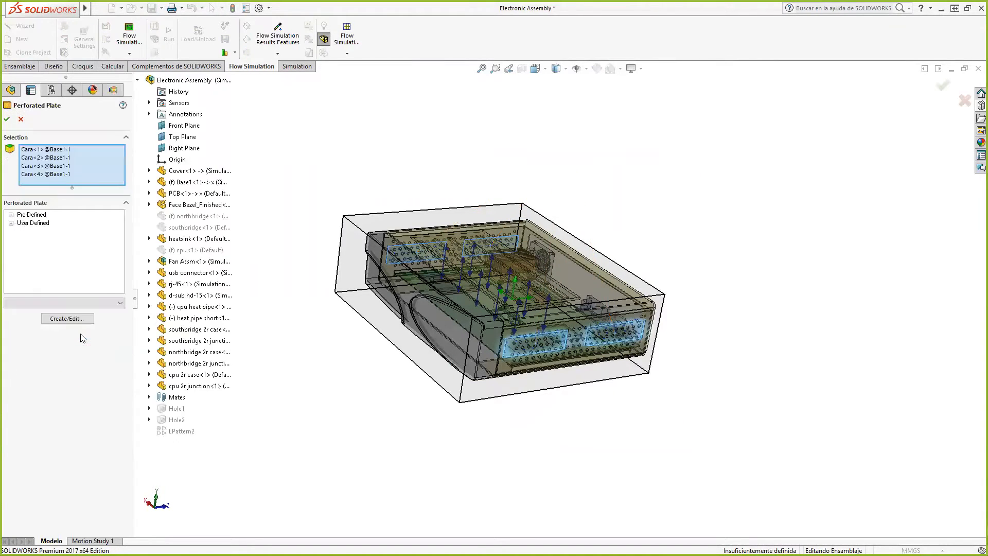
- Check the four selected Base1 vent faces, assign the user-defined Plate 2 r to them and accept the perforated plate condition
click(60, 167)
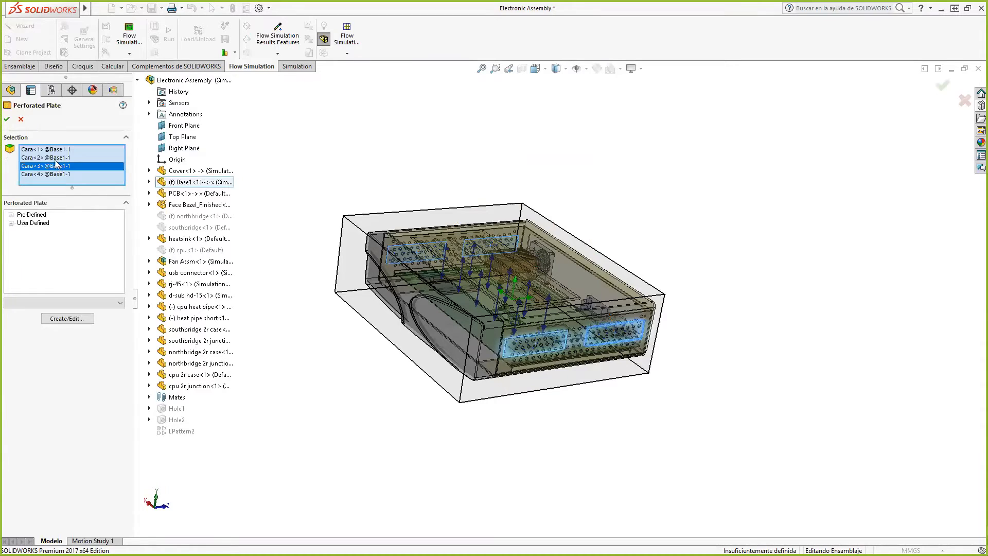
click(54, 157)
click(52, 149)
click(54, 158)
click(53, 166)
click(53, 174)
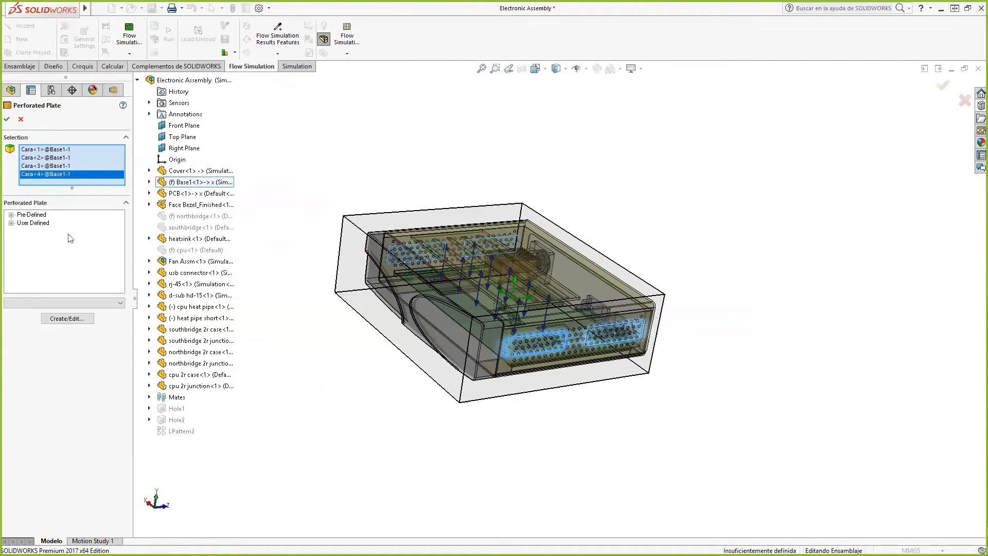
click(11, 223)
click(37, 256)
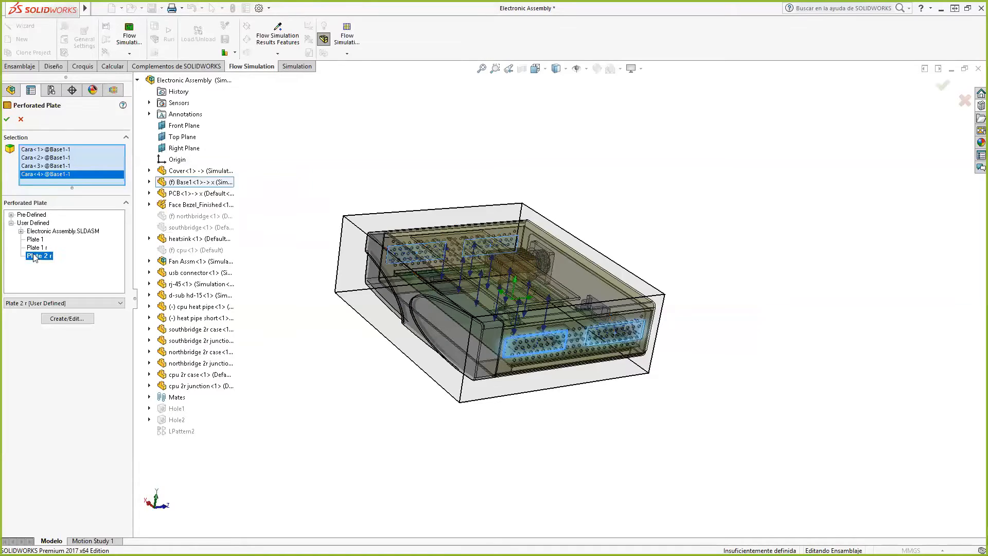
click(7, 120)
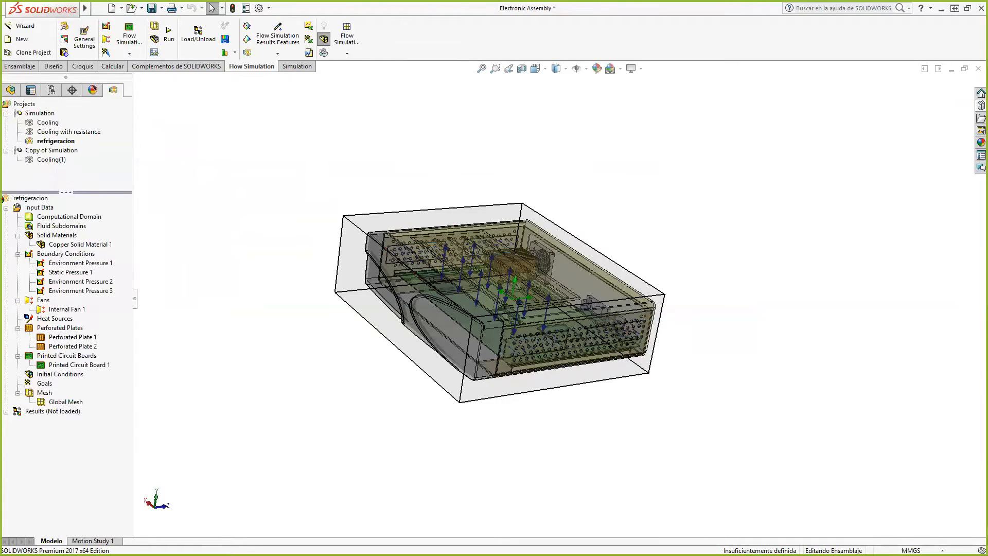
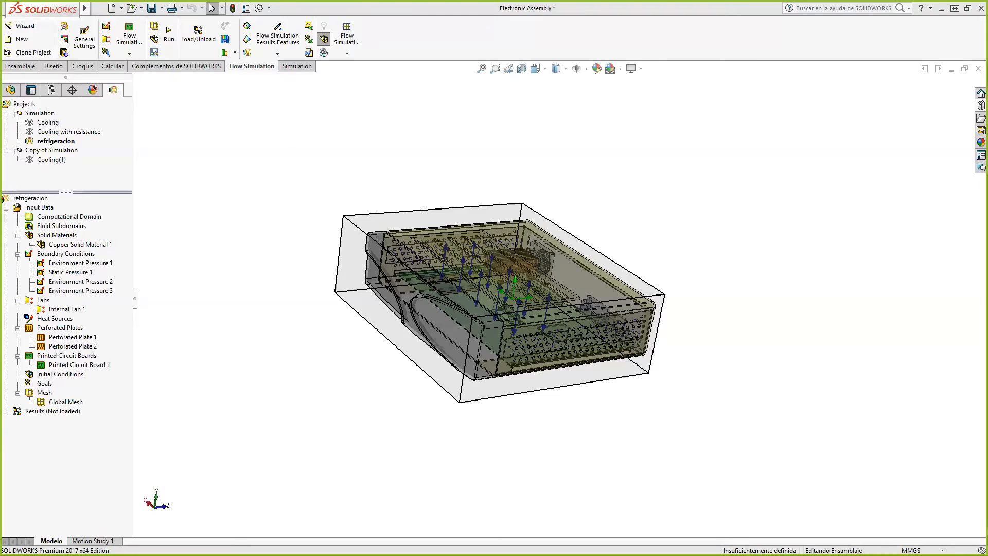
- Examine the circuit board components, heat pipe and heatsink inside the transparent enclosure from close up and from above
scroll(501, 295, down, 5)
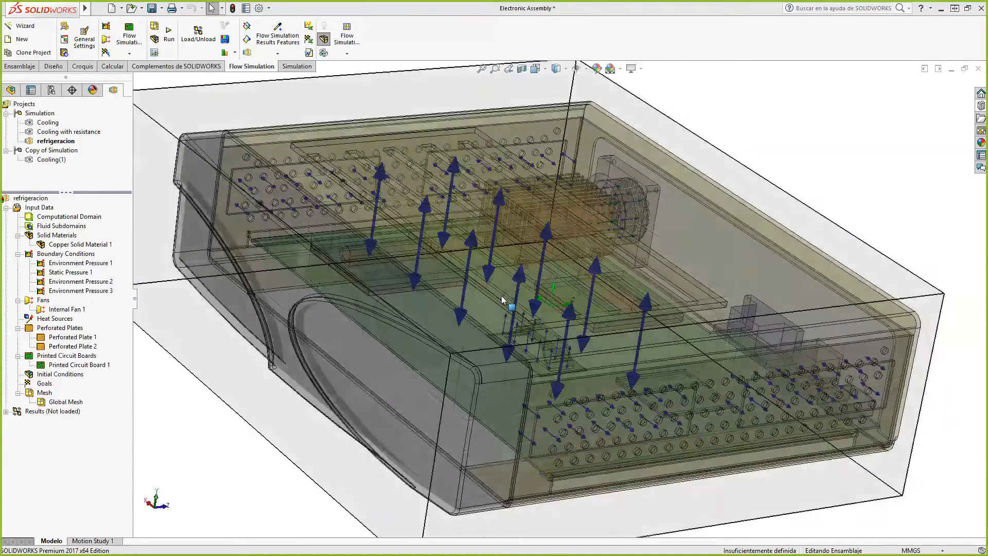
scroll(350, 273, down, 5)
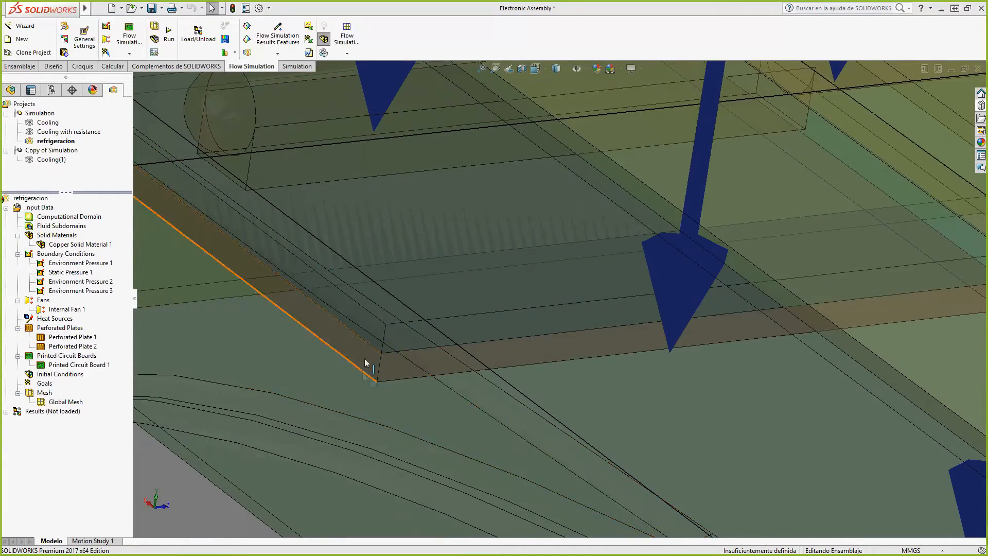
scroll(566, 345, up, 10)
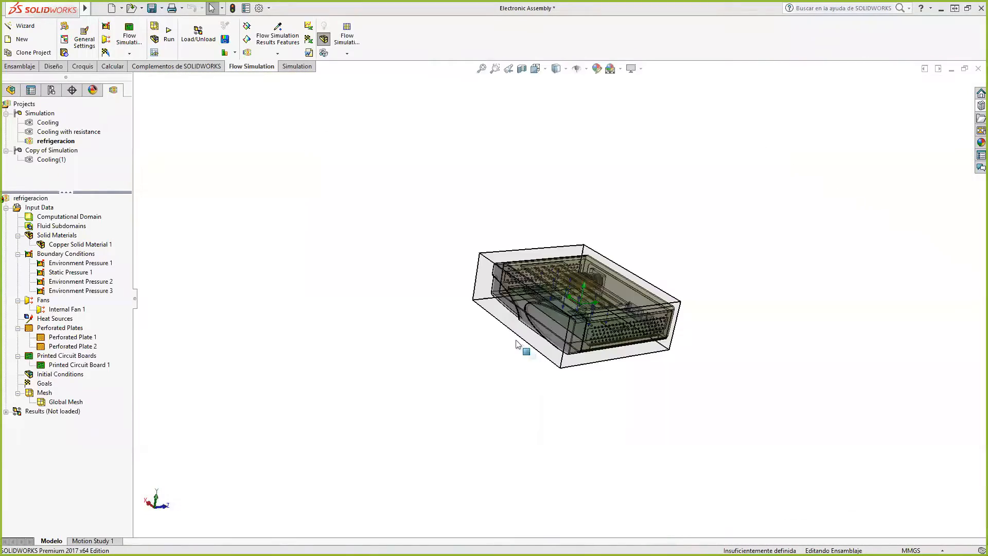
scroll(469, 292, down, 3)
middle_drag(815, 384, 909, 360)
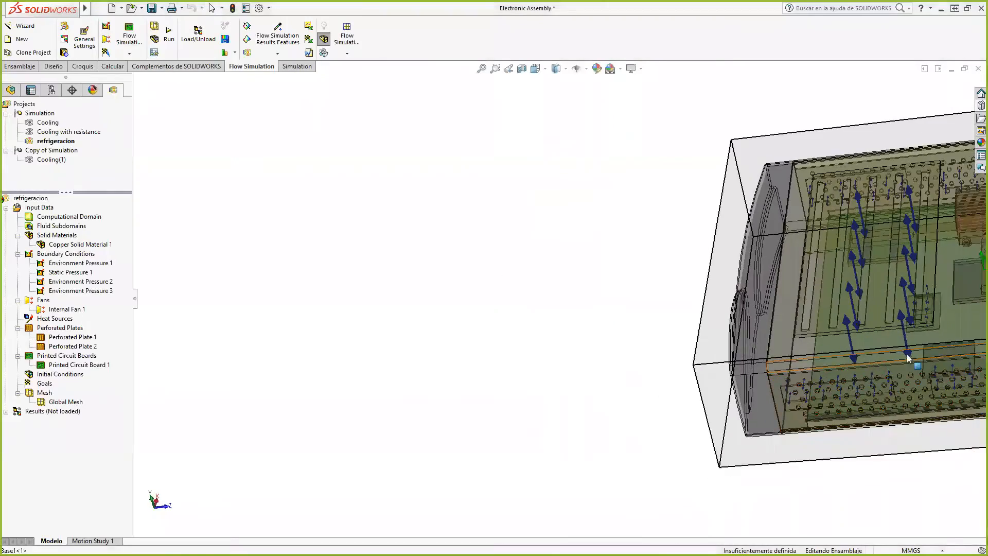
scroll(893, 360, up, 7)
scroll(736, 330, down, 7)
scroll(432, 232, down, 5)
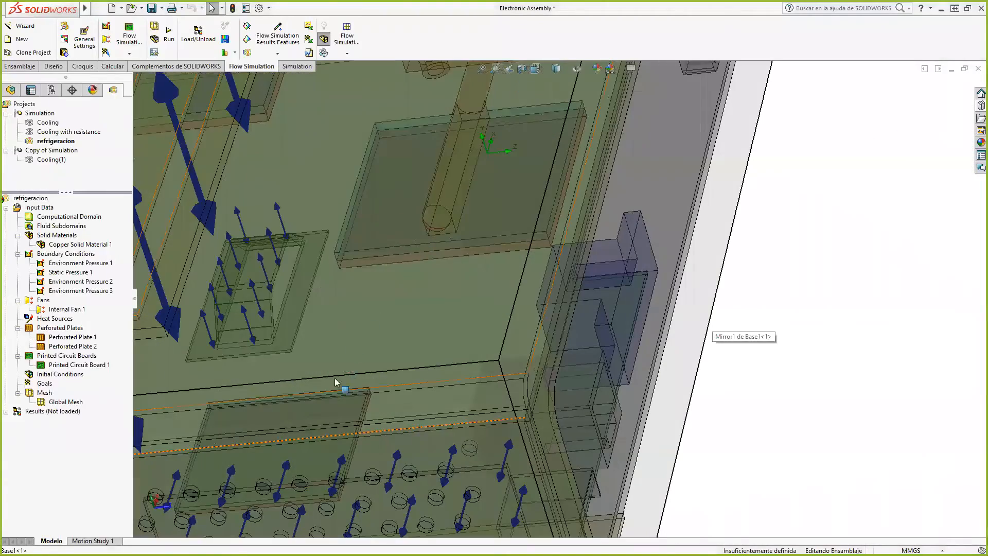
scroll(393, 265, up, 3)
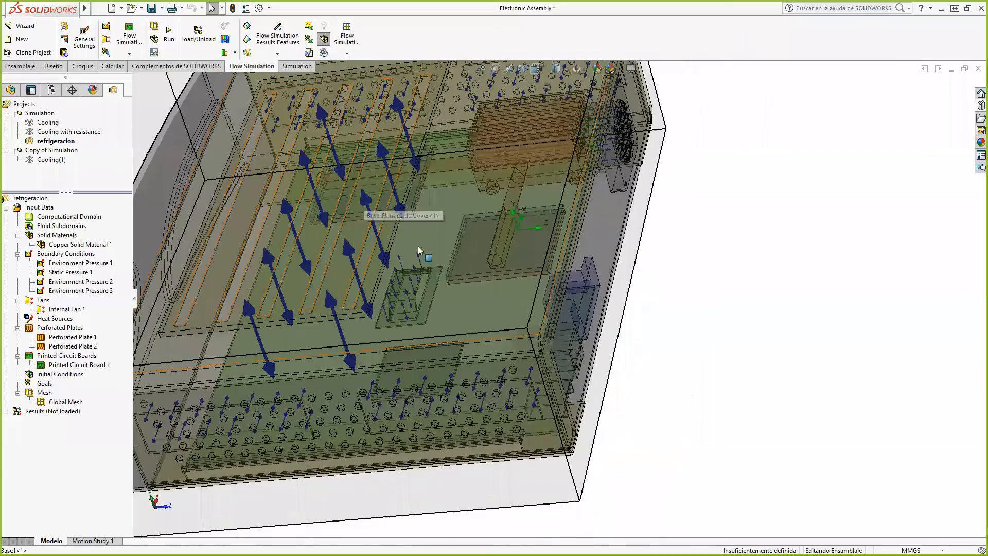
scroll(488, 248, down, 3)
scroll(521, 345, down, 3)
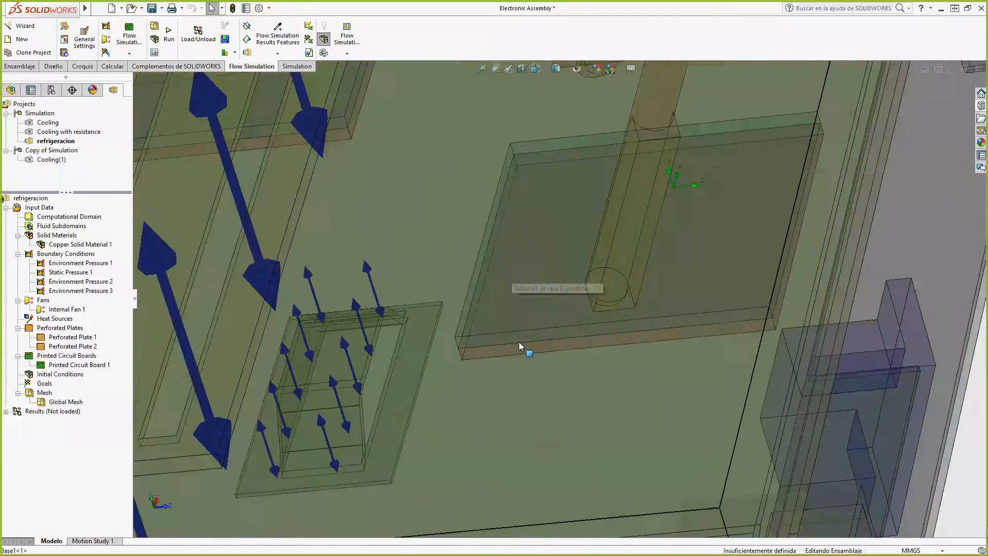
scroll(521, 335, up, 6)
scroll(575, 326, up, 2)
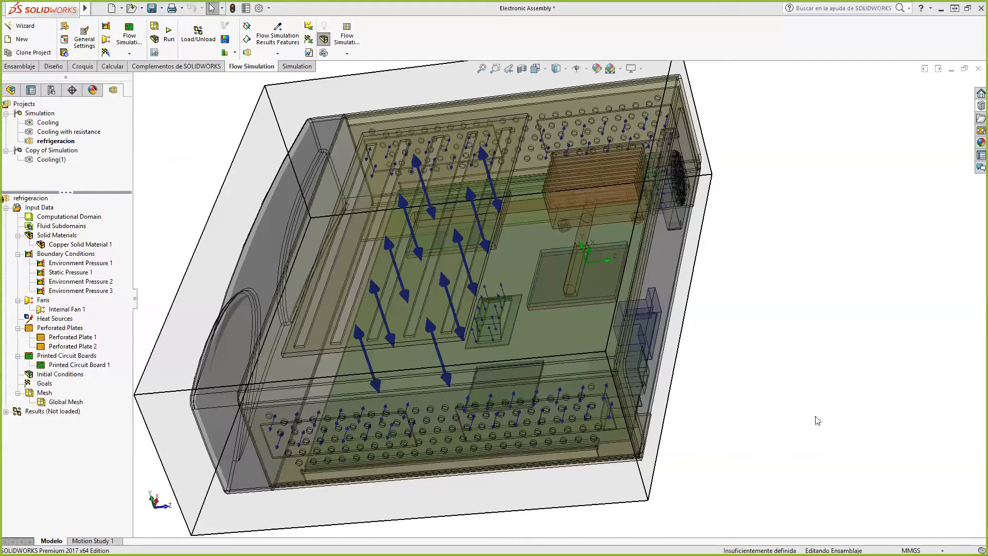
- Customize the refrigeracion project tree to show the Two-Resistor Components feature
middle_drag(794, 411, 864, 386)
scroll(427, 347, up, 3)
scroll(426, 351, down, 5)
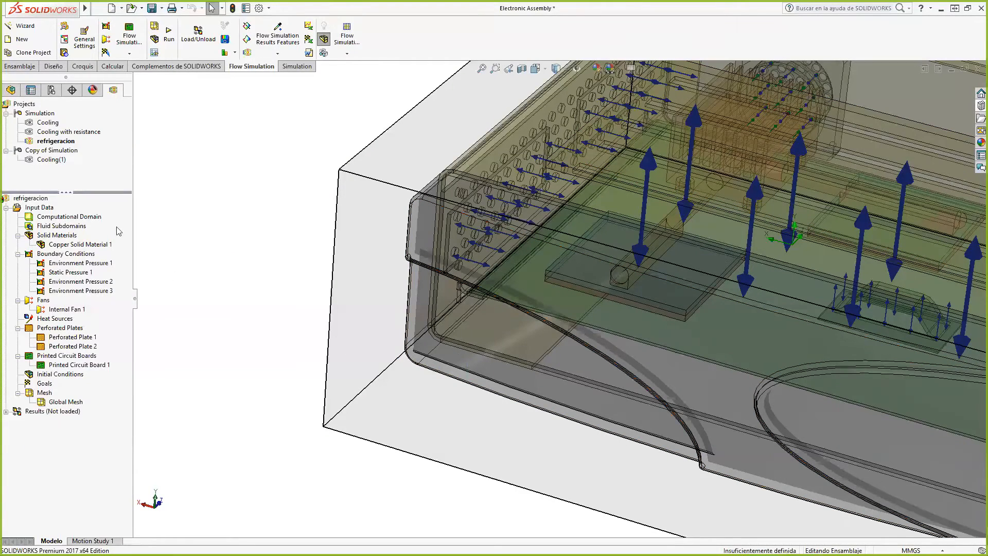
right_click(41, 203)
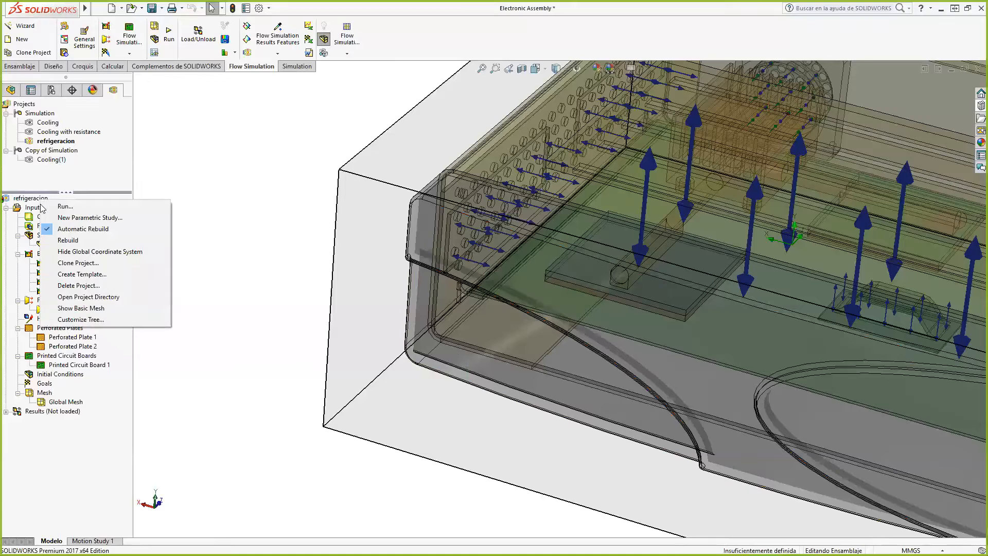
click(81, 320)
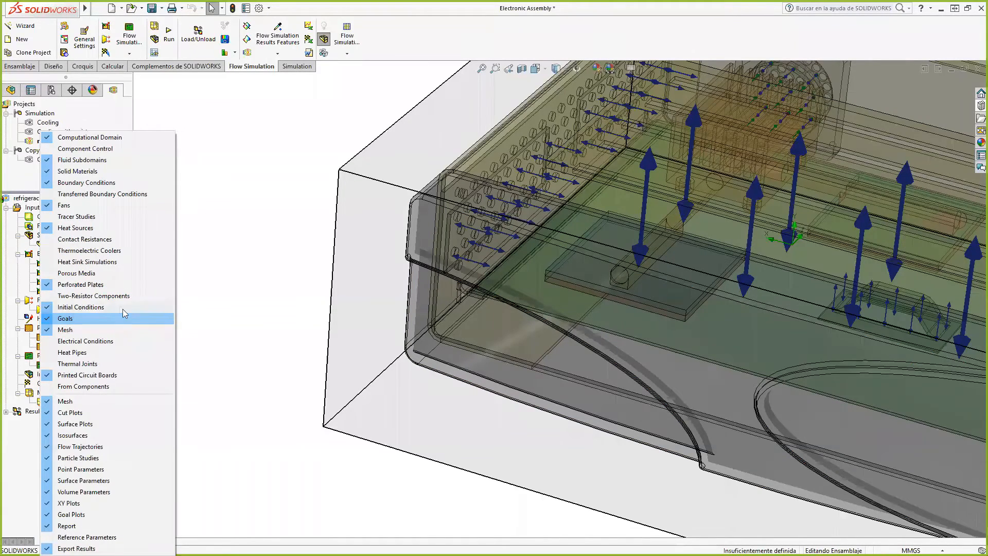
click(59, 299)
click(236, 299)
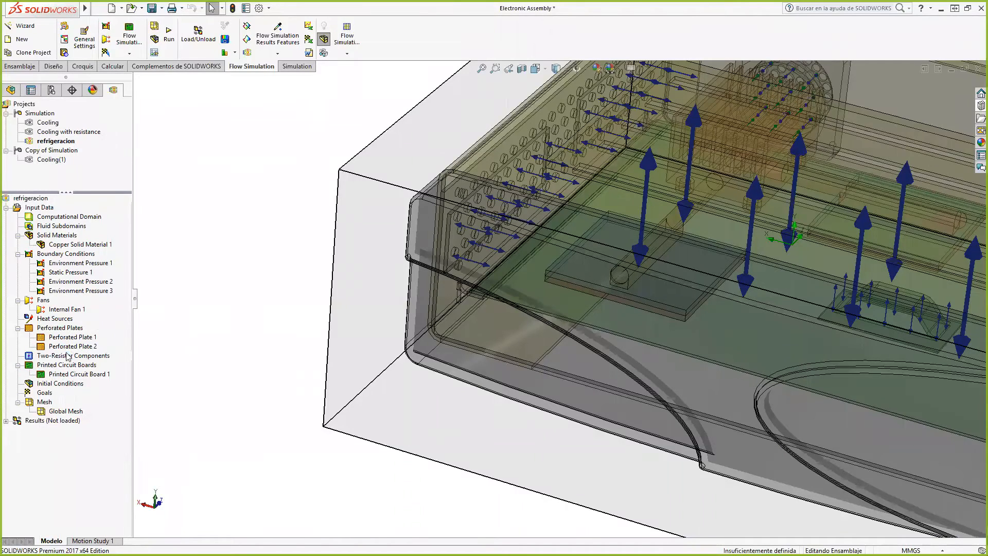
- Insert a two-resistor component and assign the cpu 2r case and cpu 2r junction parts as its bodies
right_click(70, 359)
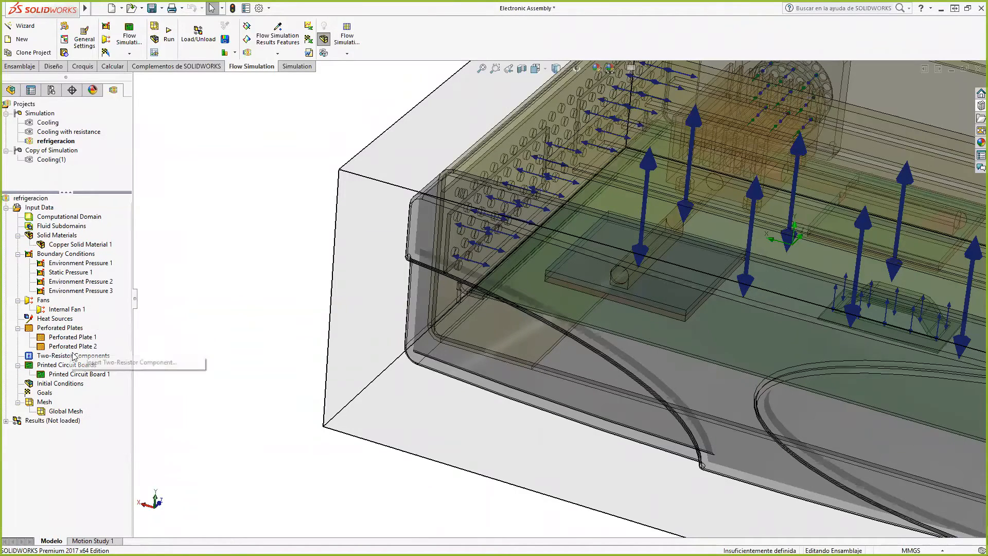
click(113, 362)
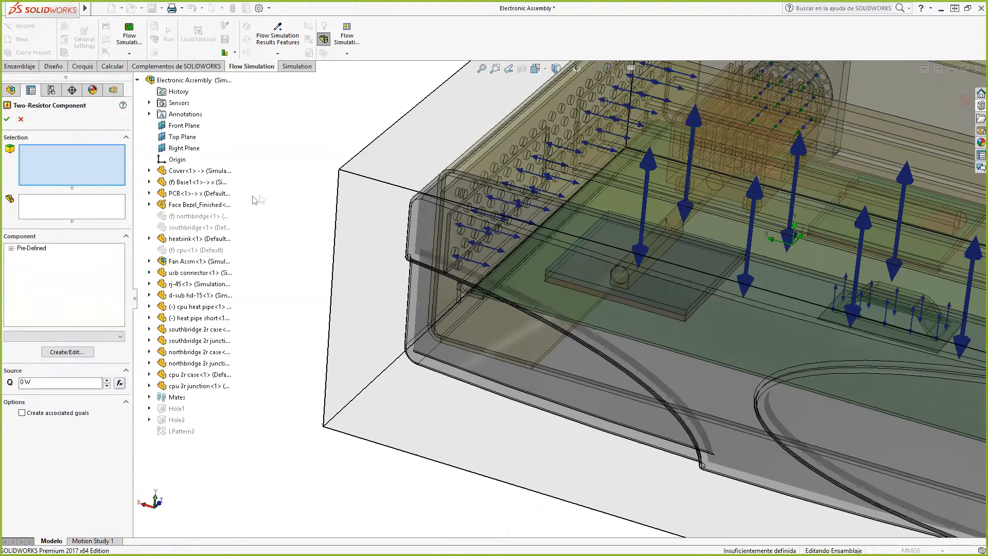
click(89, 210)
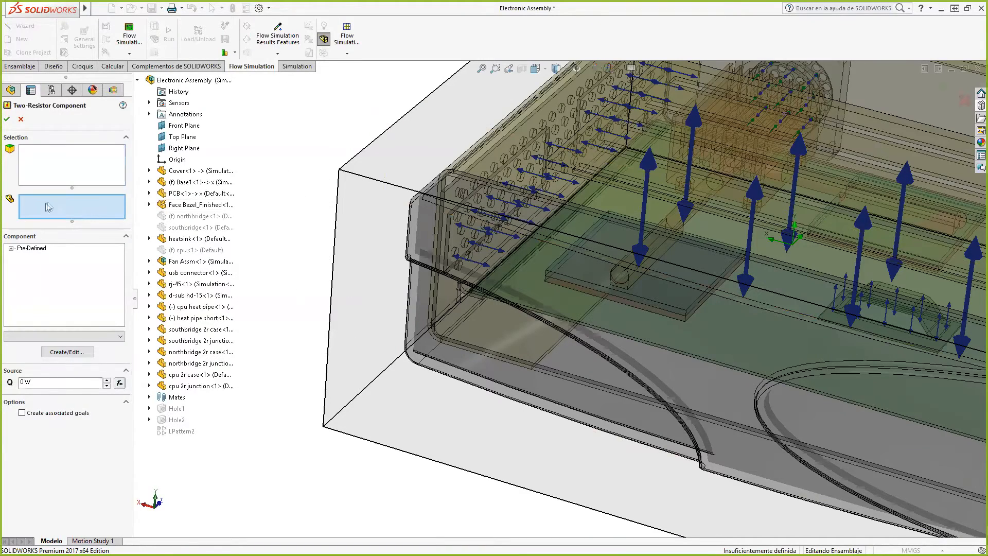
scroll(574, 279, down, 5)
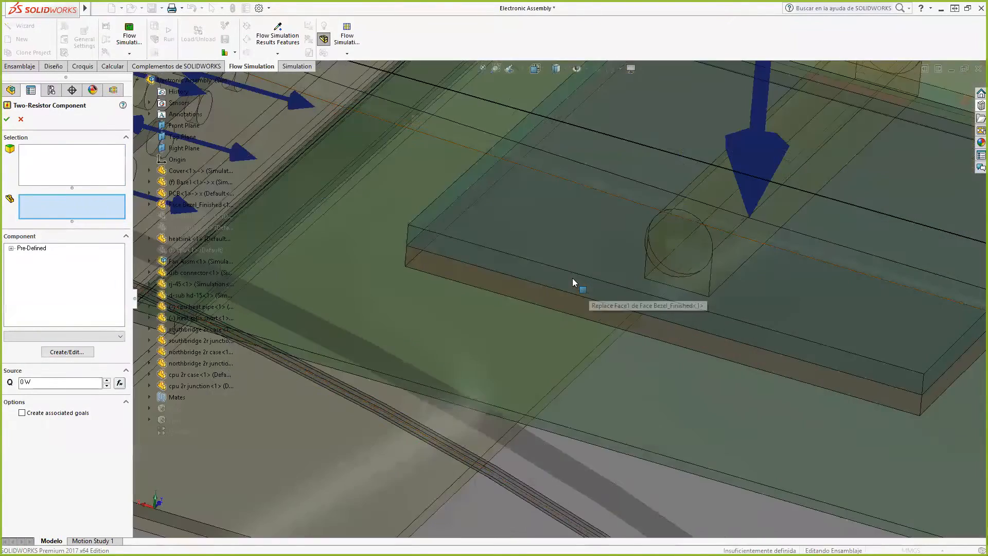
right_click(572, 278)
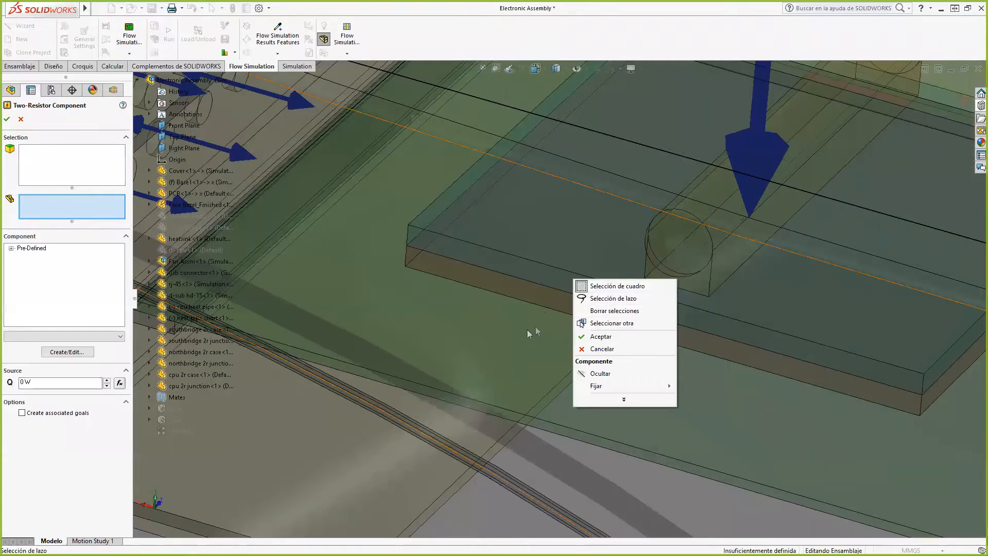
click(501, 305)
scroll(498, 301, up, 5)
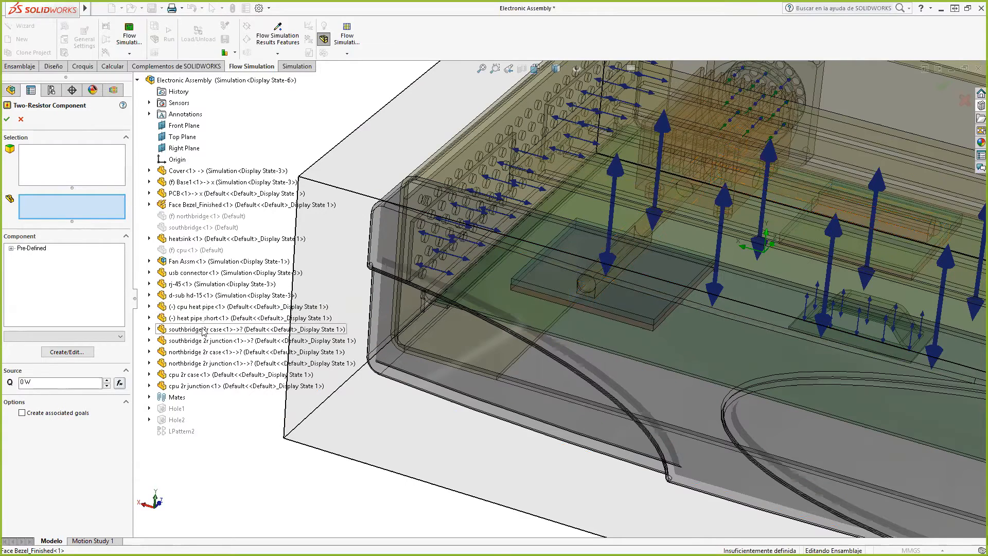
click(195, 376)
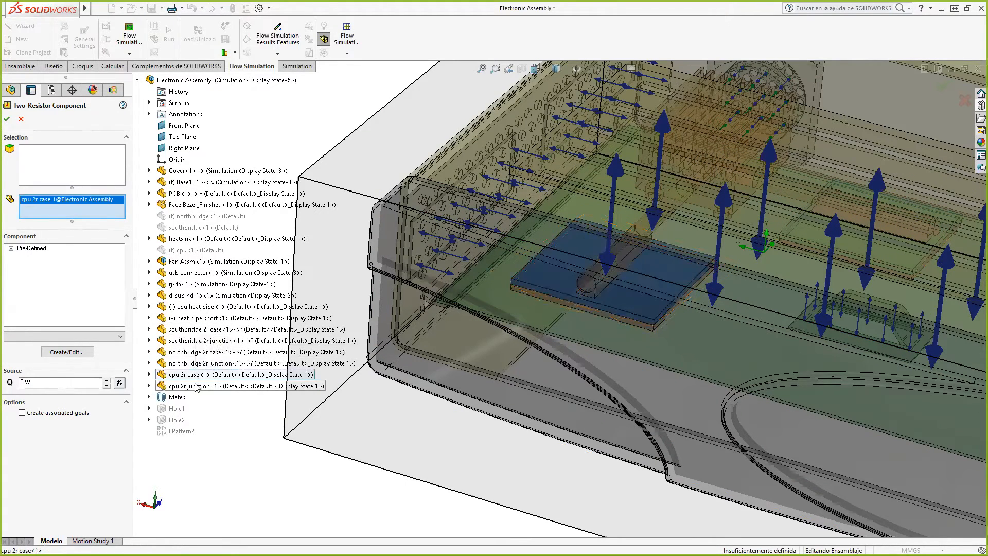
click(194, 387)
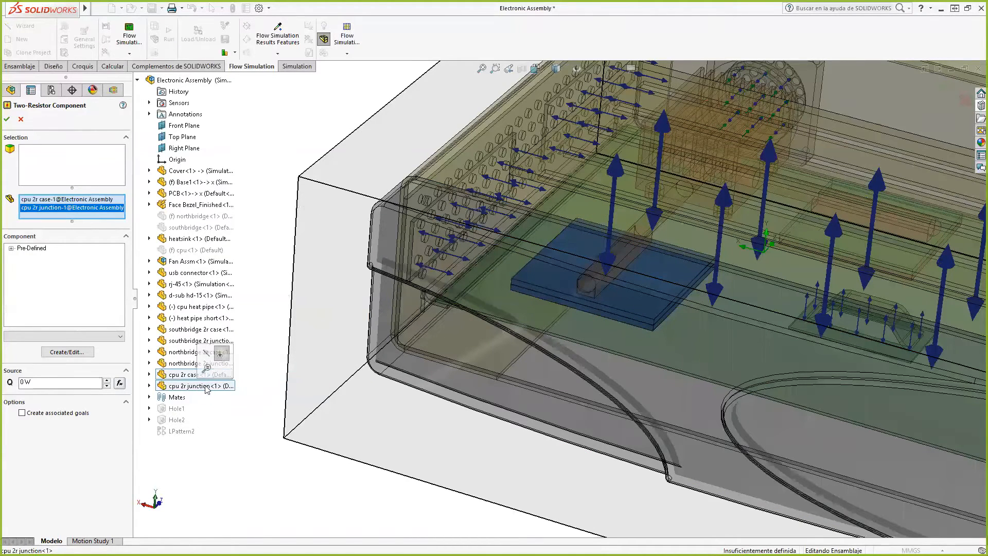
- Set the upper face of the cpu 2r case, hidden behind the bezel, as the component's selected face
click(101, 165)
right_click(537, 267)
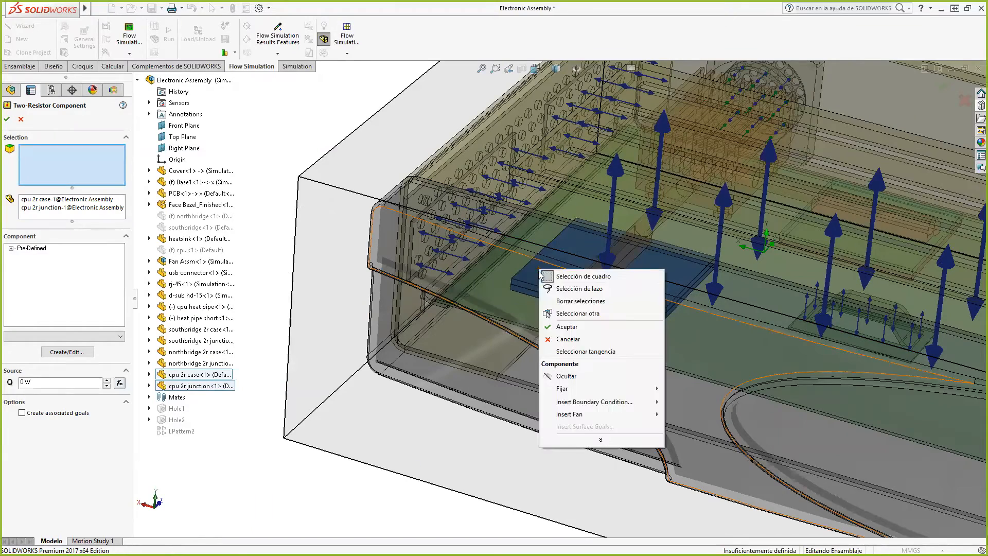
click(571, 315)
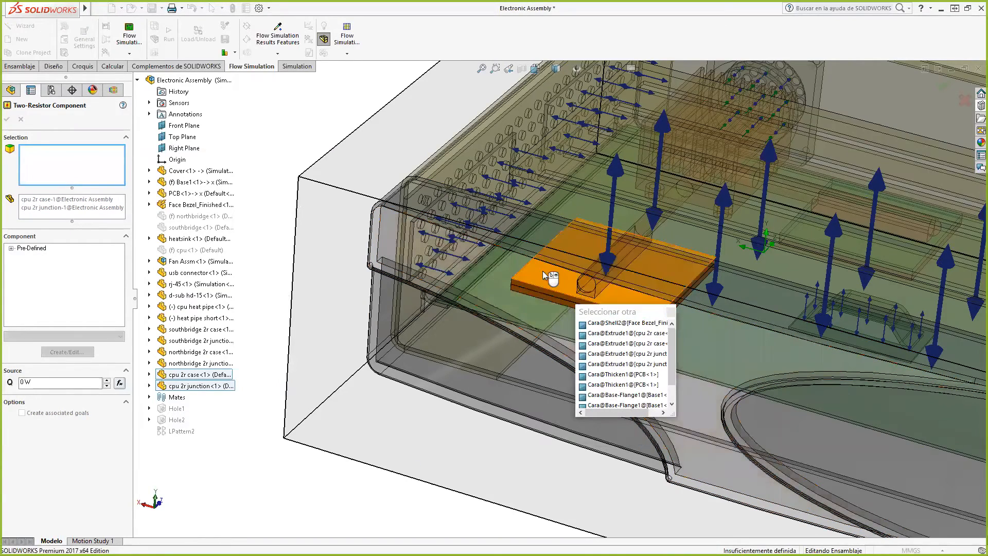
click(543, 271)
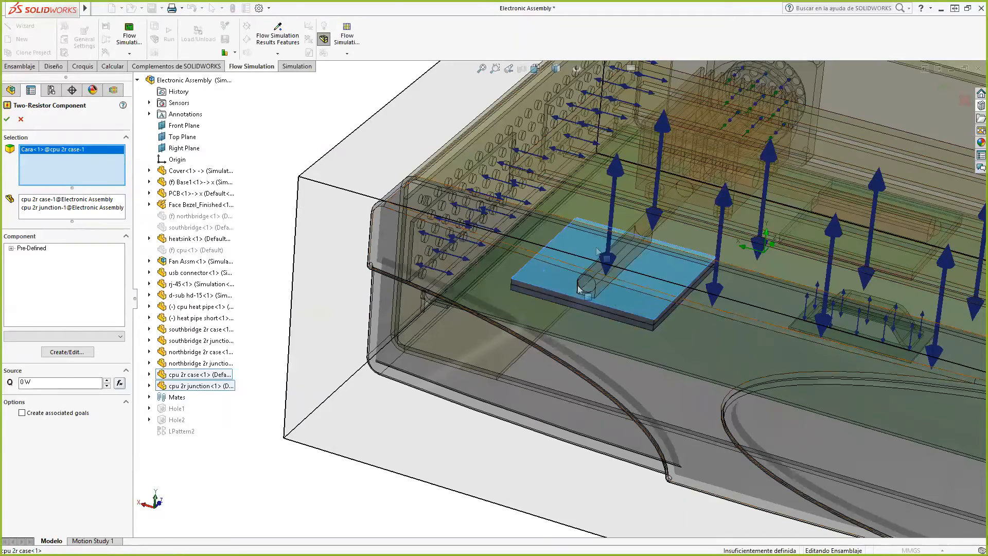
- Assign the pre-defined PBGAFC_40x40mm package with a 14 W heat source to the CPU and accept the component
click(11, 248)
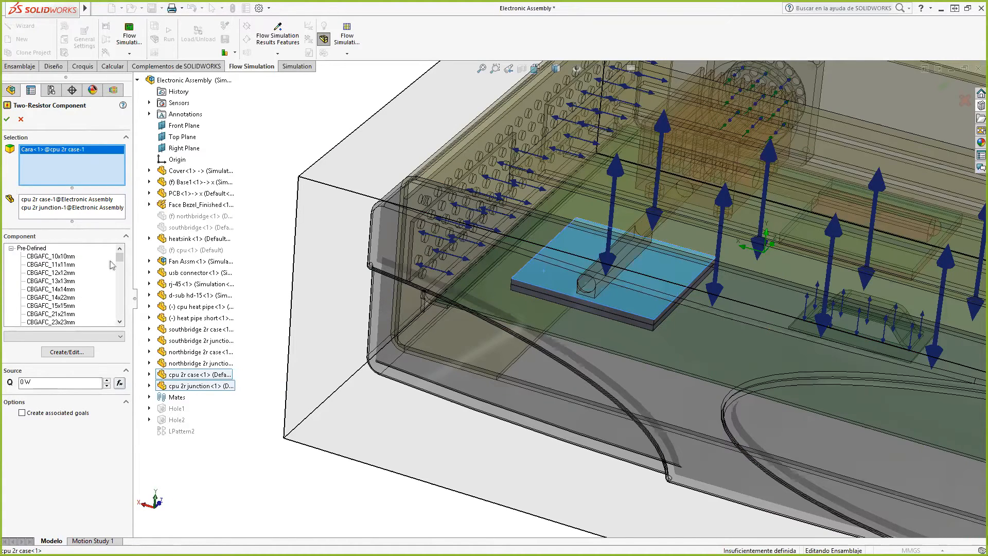
drag(119, 257, 117, 288)
scroll(72, 289, up, 1)
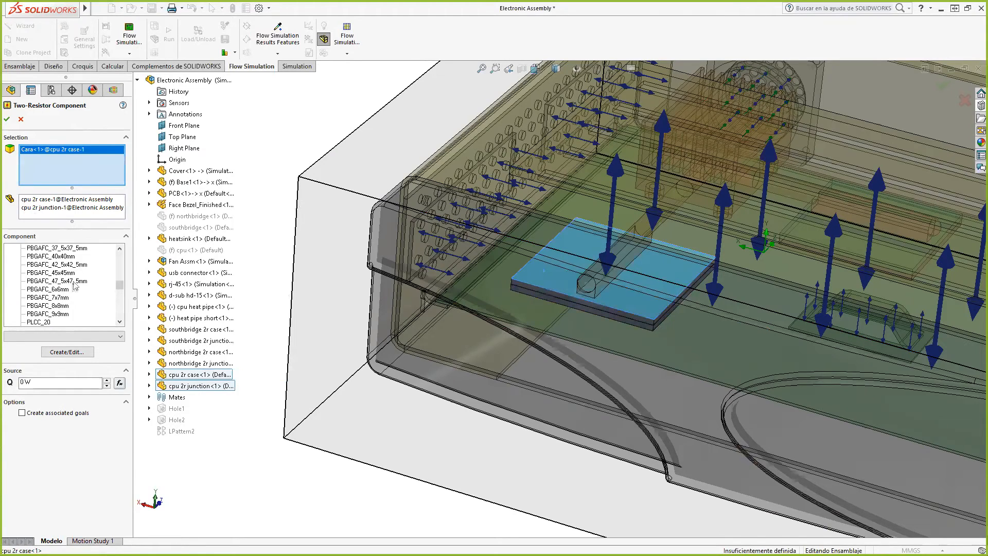
click(70, 257)
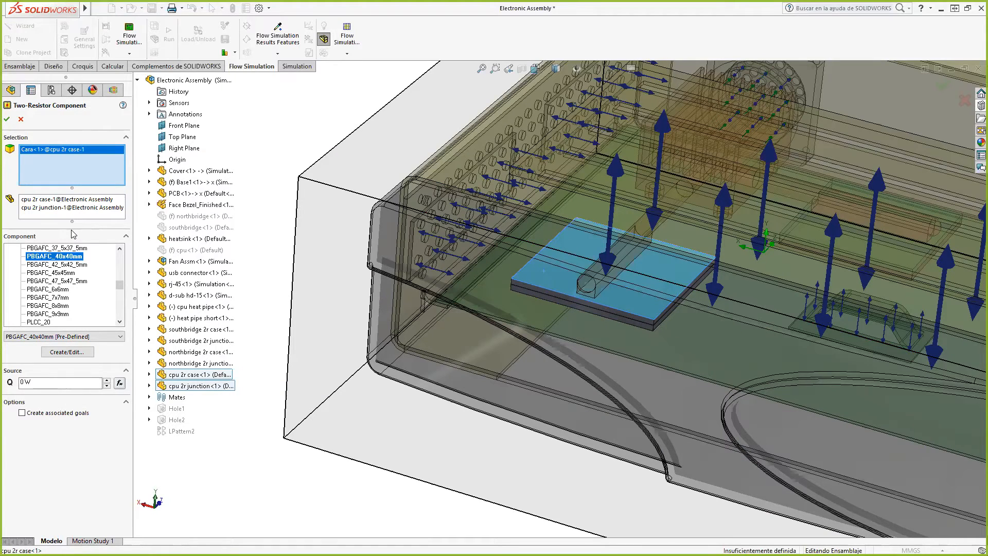
double_click(26, 381)
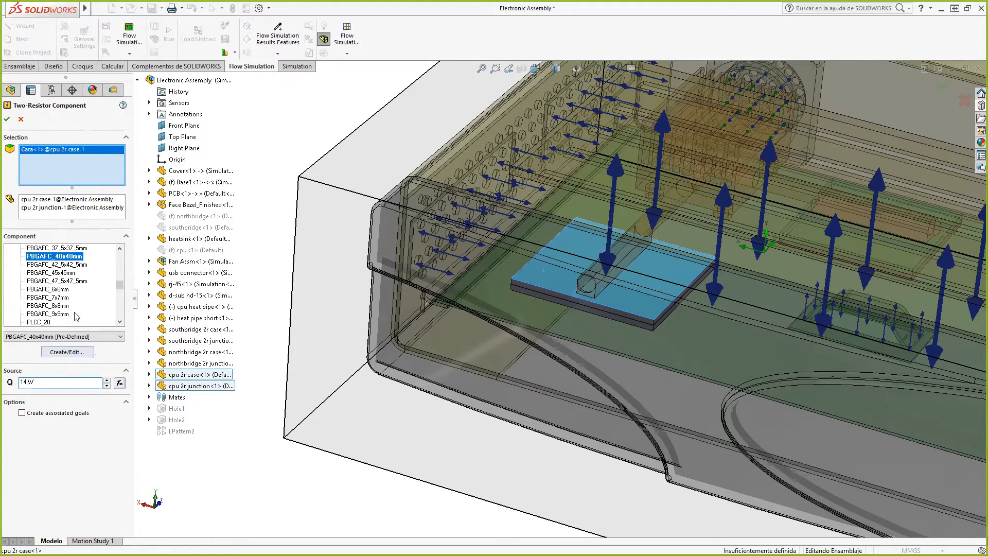
click(9, 122)
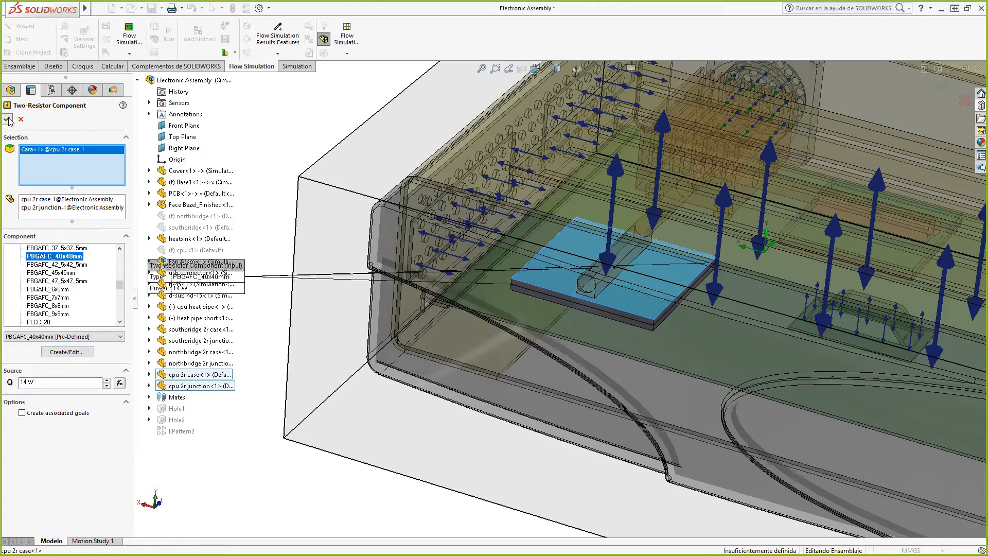
- Insert another two-resistor component using the southbridge 2r case and southbridge 2r junction parts as its bodies
scroll(713, 358, up, 4)
scroll(658, 265, down, 7)
scroll(609, 221, up, 1)
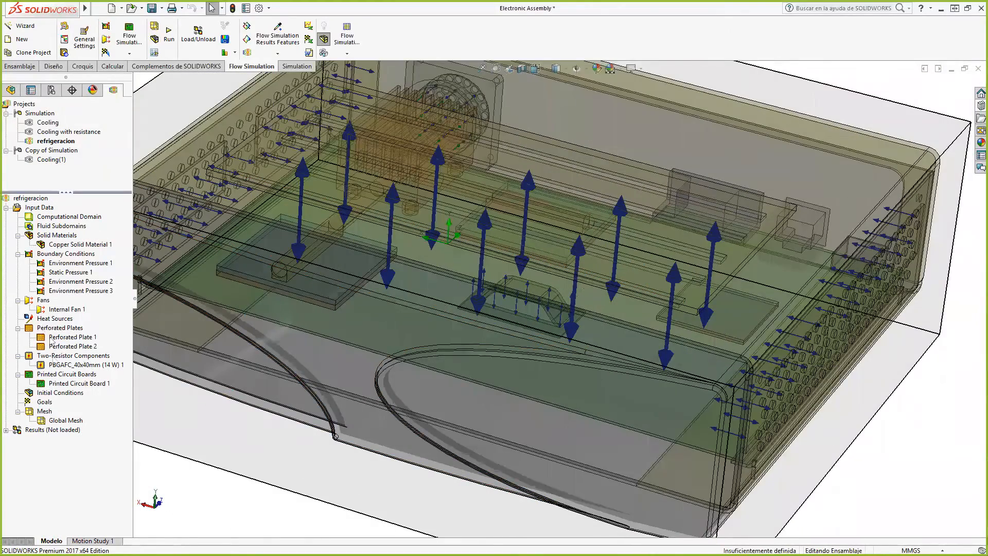
right_click(56, 357)
click(86, 365)
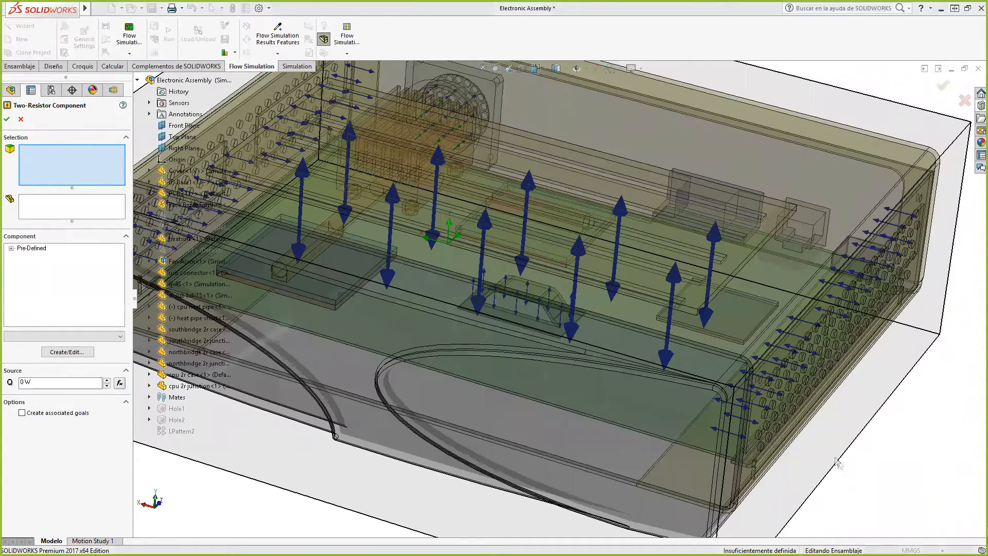
scroll(581, 275, up, 4)
middle_drag(584, 275, 575, 208)
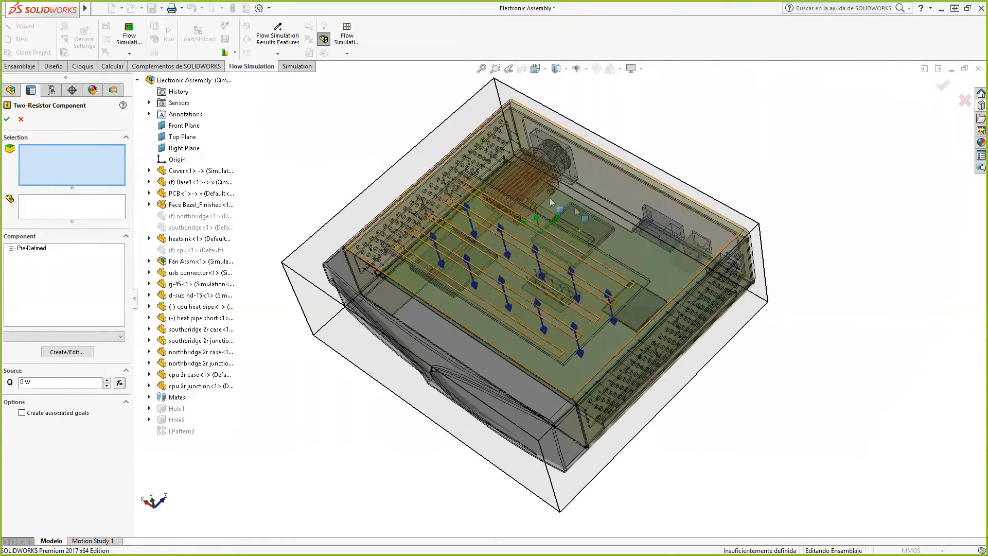
scroll(309, 155, down, 1)
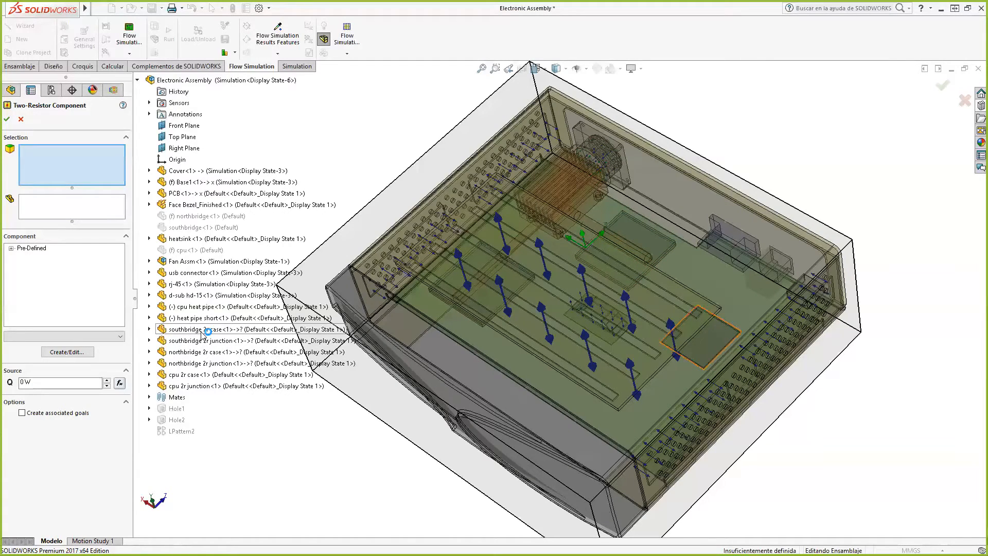
click(98, 207)
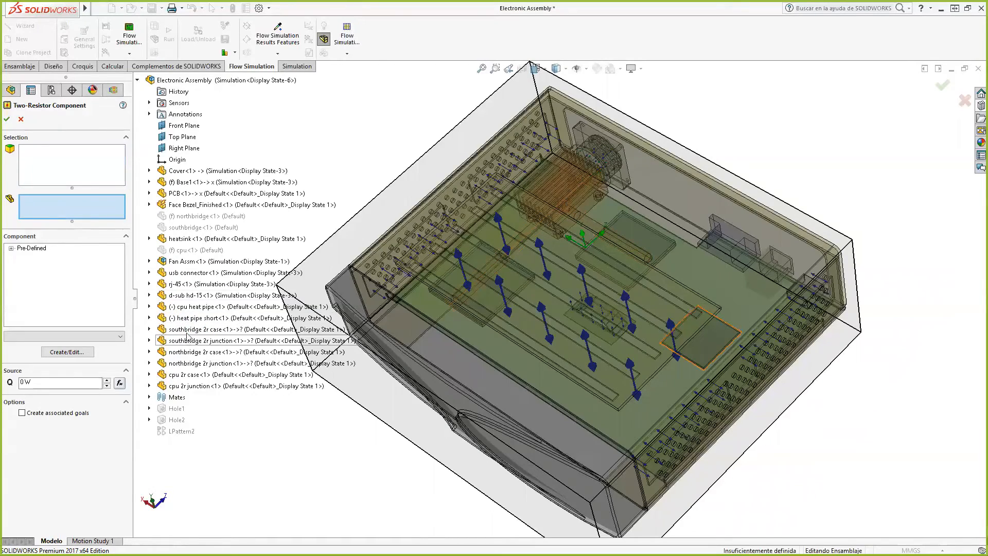
click(189, 331)
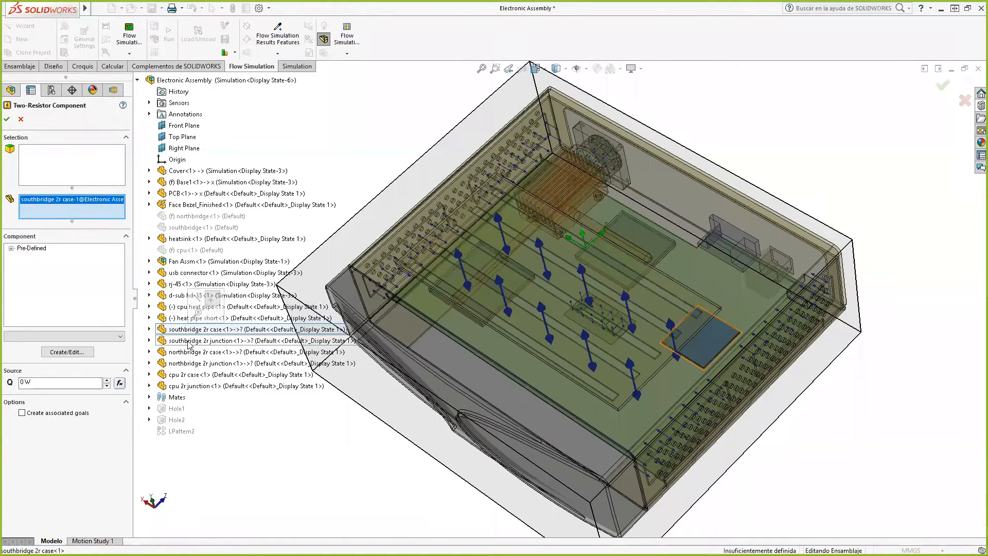
scroll(716, 360, down, 5)
scroll(726, 243, down, 3)
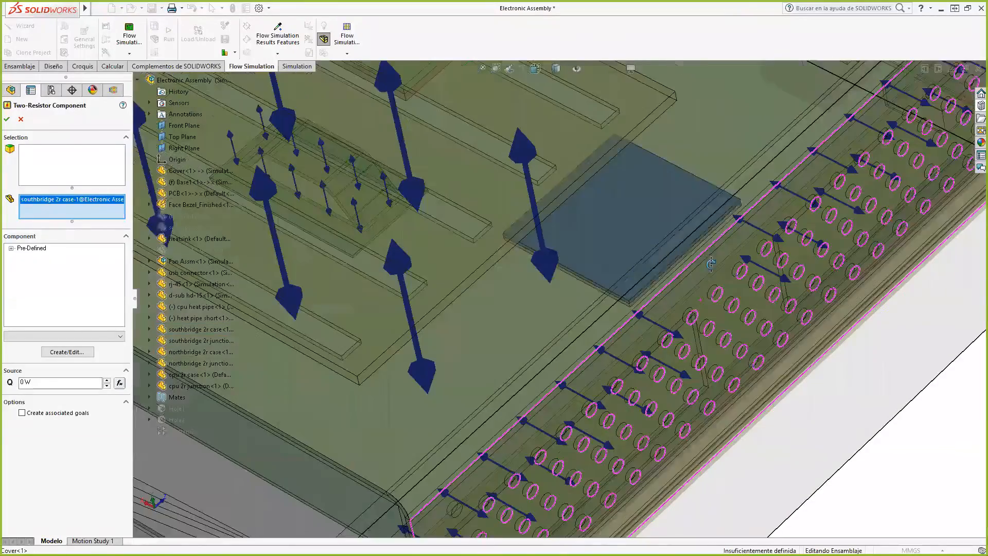
scroll(525, 367, up, 12)
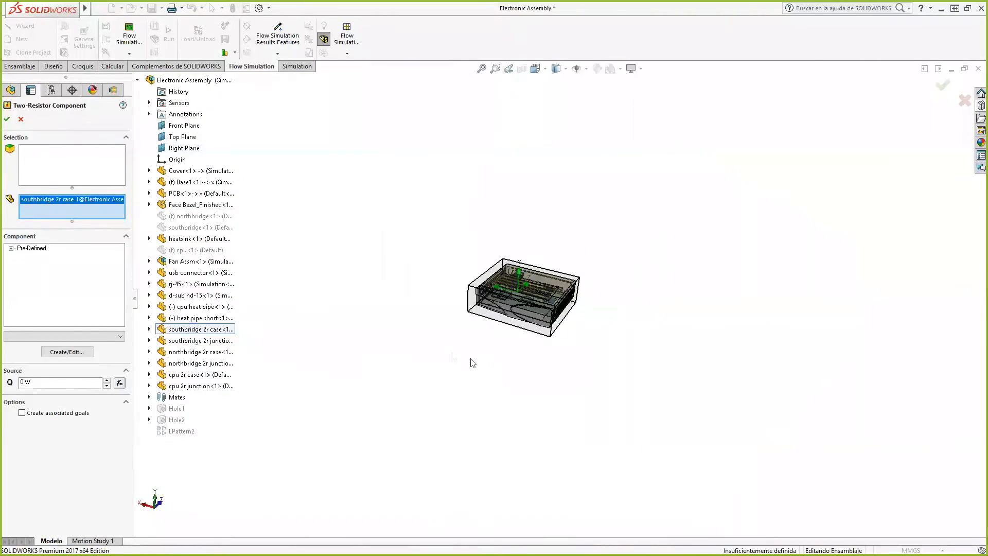
scroll(741, 200, down, 6)
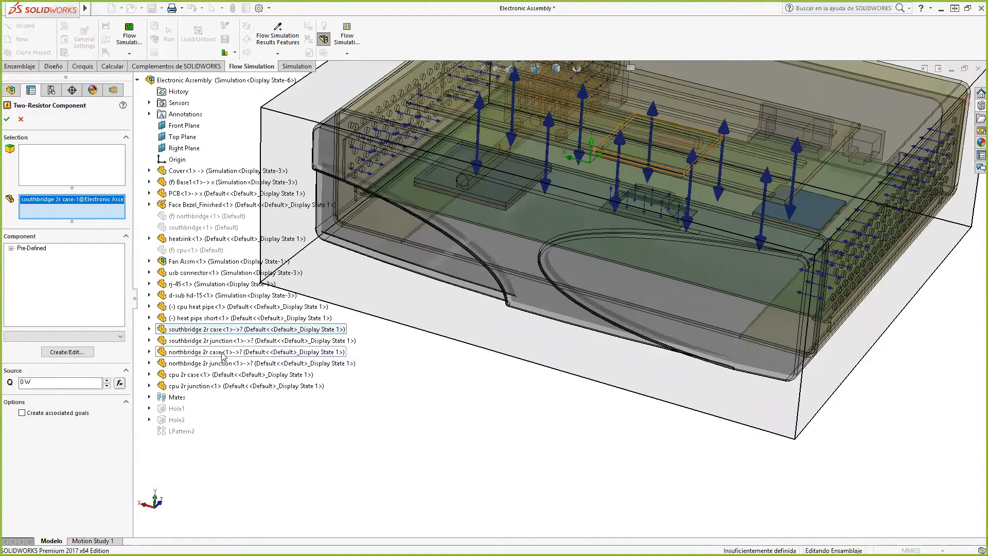
click(211, 341)
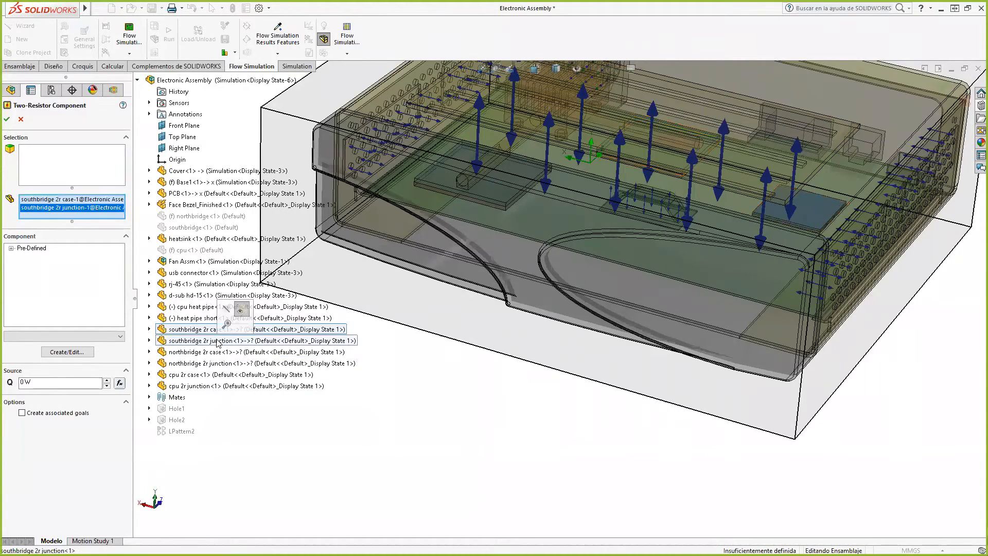
- Set the upper face of the southbridge 2r case as the selected face of the component
click(26, 155)
scroll(784, 237, down, 6)
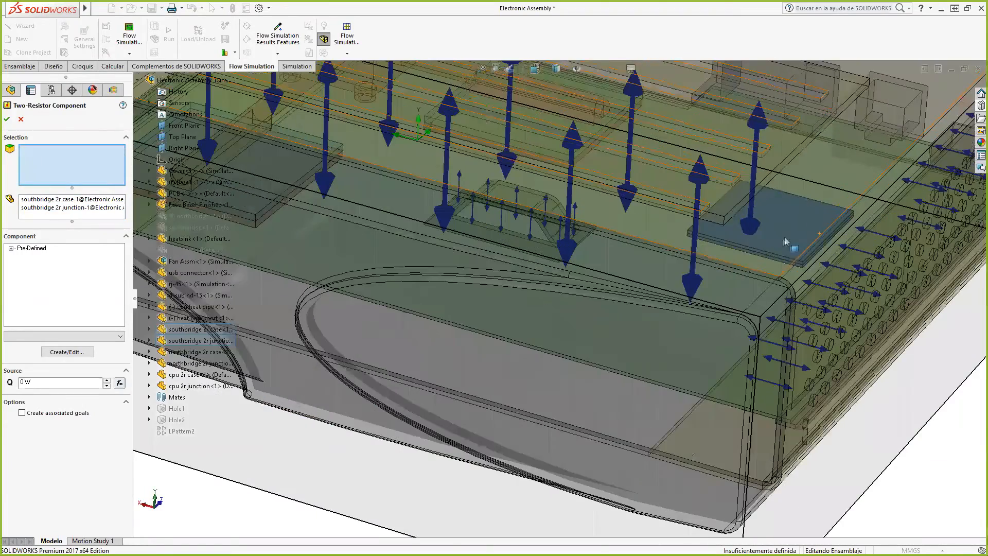
right_click(782, 241)
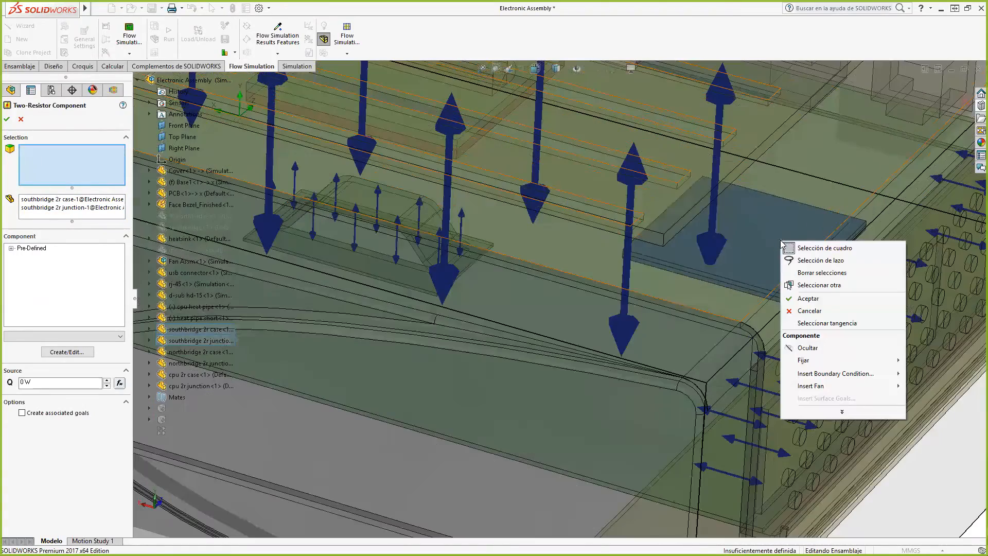
click(810, 284)
click(755, 223)
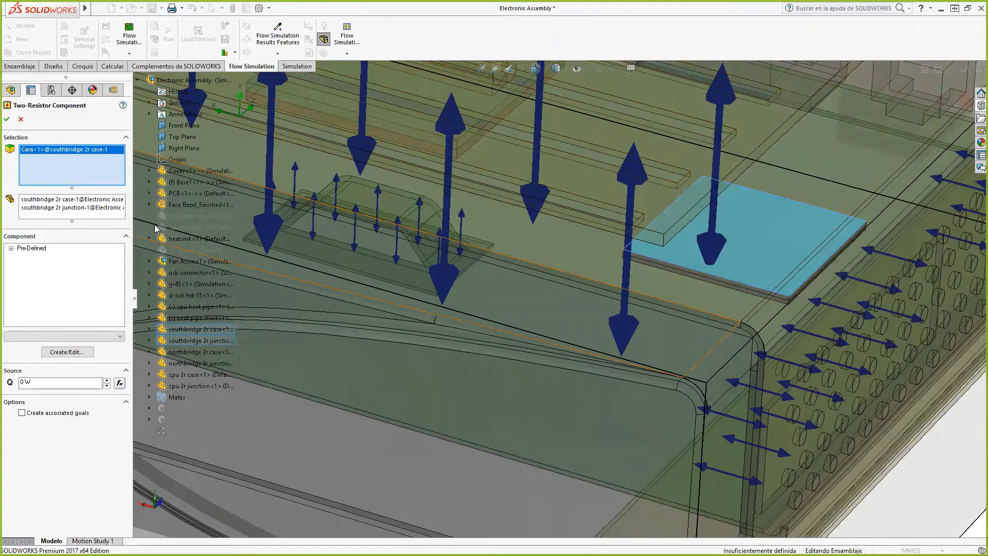
- Assign the pre-defined LQFP_256_28x28mm package with a 2.5 W heat source to the southbridge and accept the component
click(11, 248)
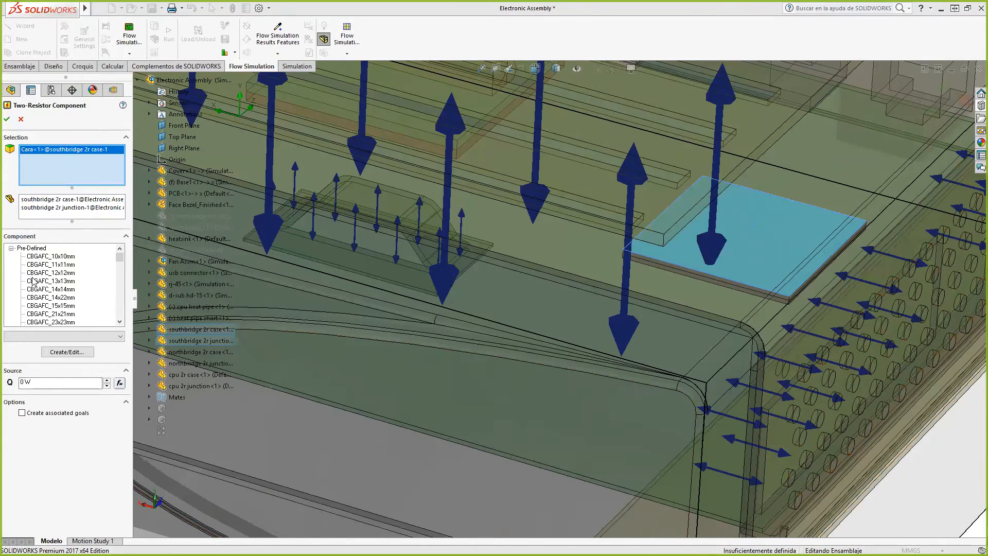
scroll(37, 283, down, 3)
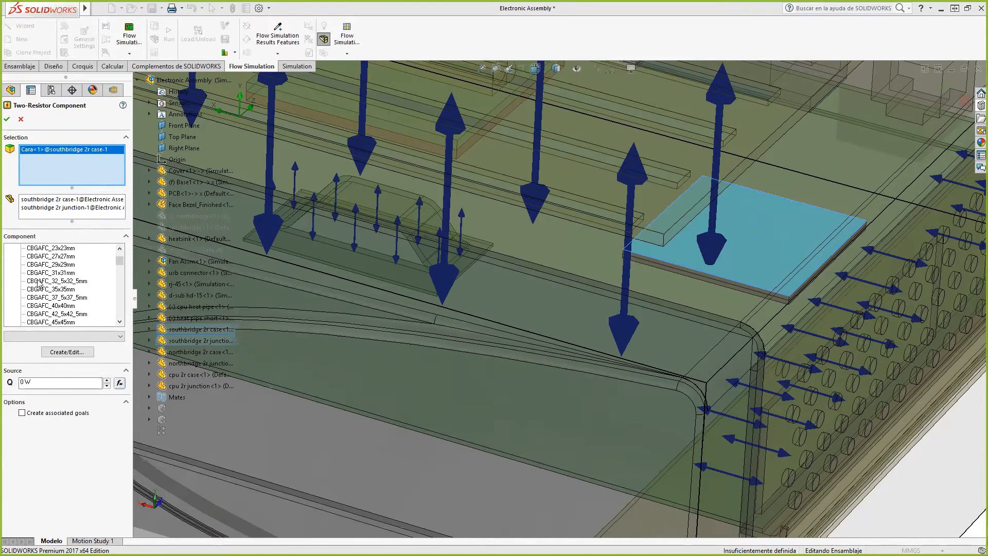
scroll(37, 282, down, 10)
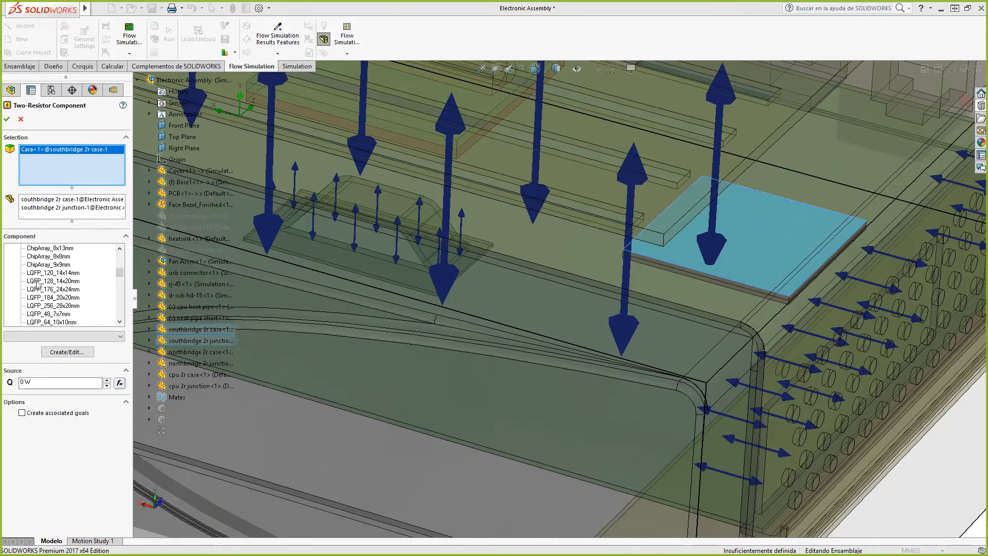
scroll(39, 282, up, 1)
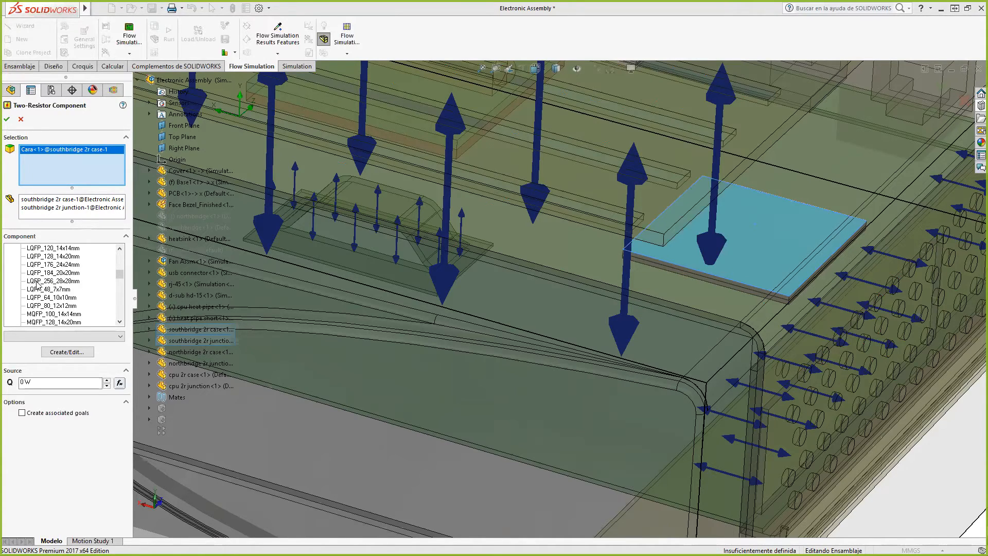
click(67, 282)
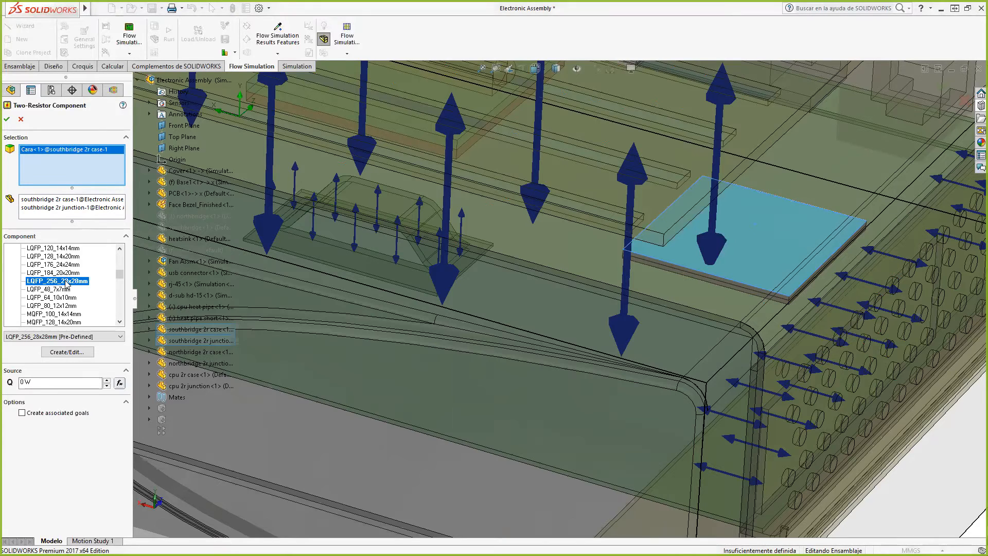
double_click(22, 382)
text(2.5 w)
key(BackSpace)
key(BackSpace)
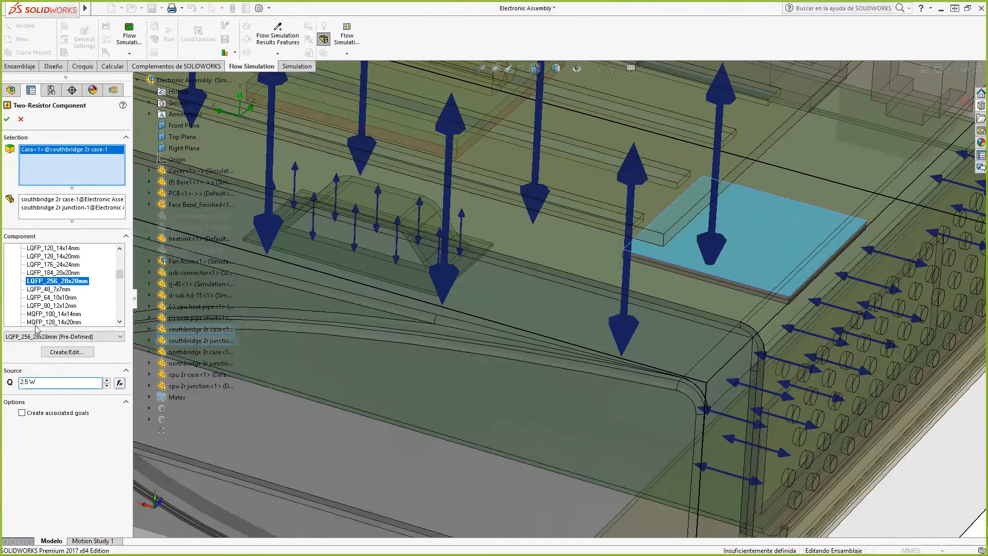
click(6, 119)
- Insert another two-resistor component using the northbridge 2r case and northbridge 2r junction parts as its bodies
scroll(525, 229, up, 3)
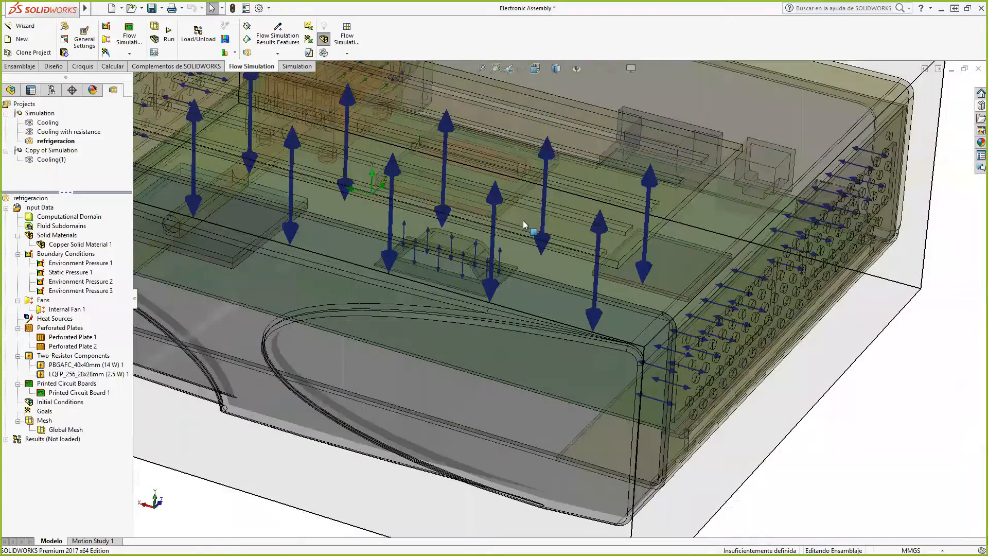
scroll(525, 216, down, 1)
scroll(622, 135, up, 2)
middle_drag(623, 135, 585, 206)
scroll(585, 207, down, 1)
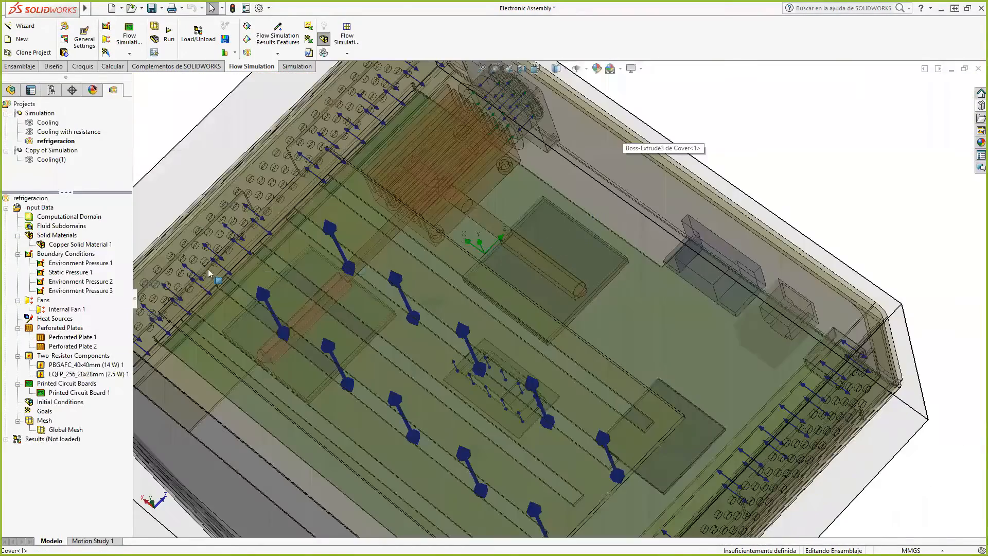
right_click(73, 355)
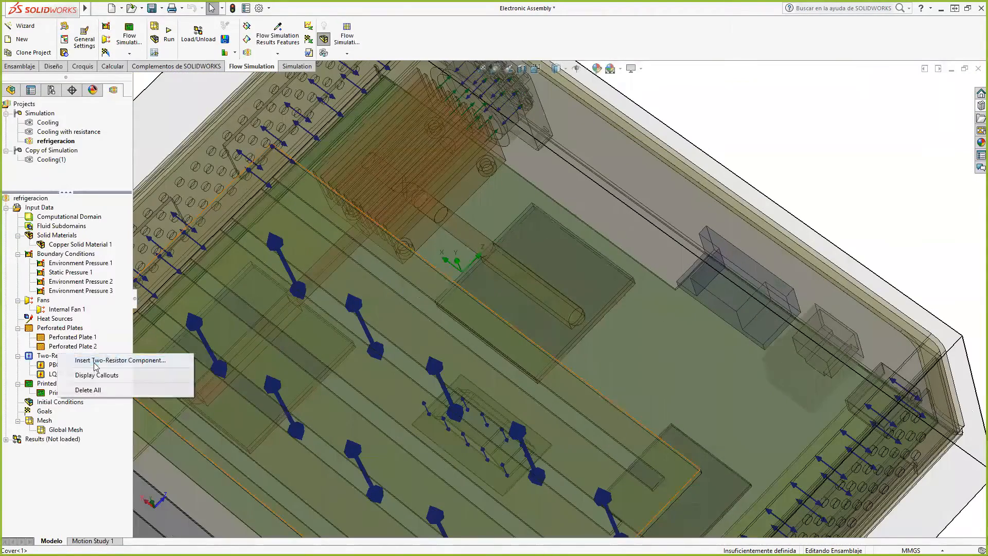
click(128, 360)
click(86, 204)
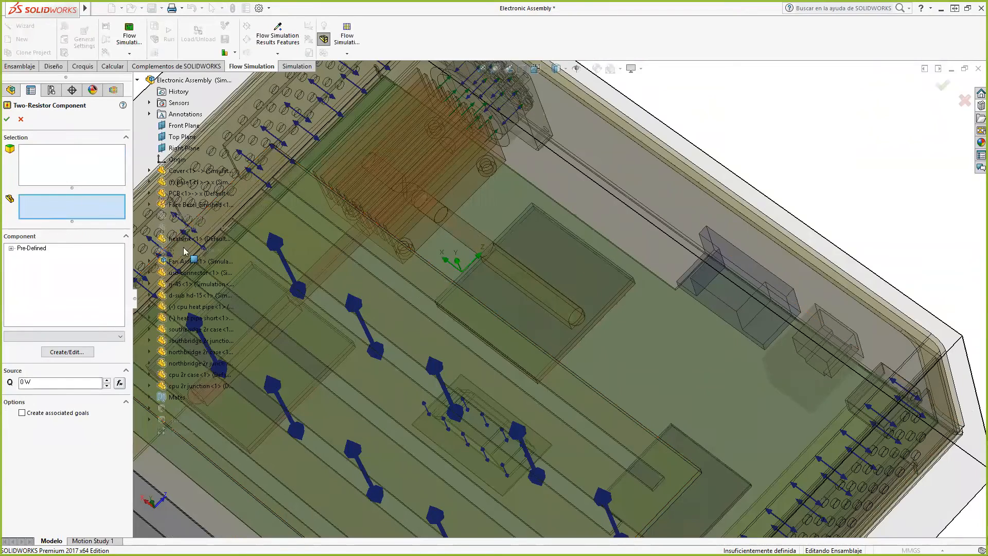
scroll(540, 278, up, 6)
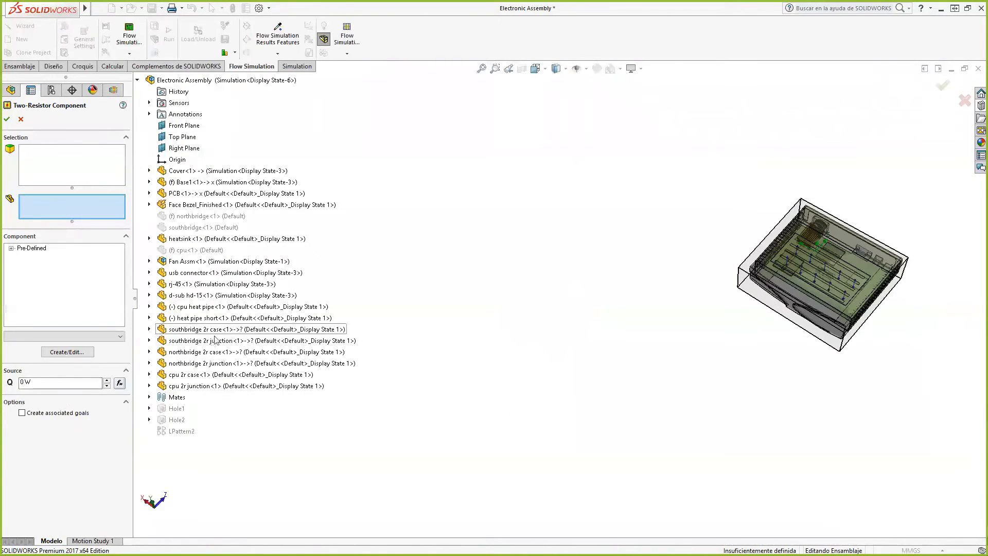
click(201, 352)
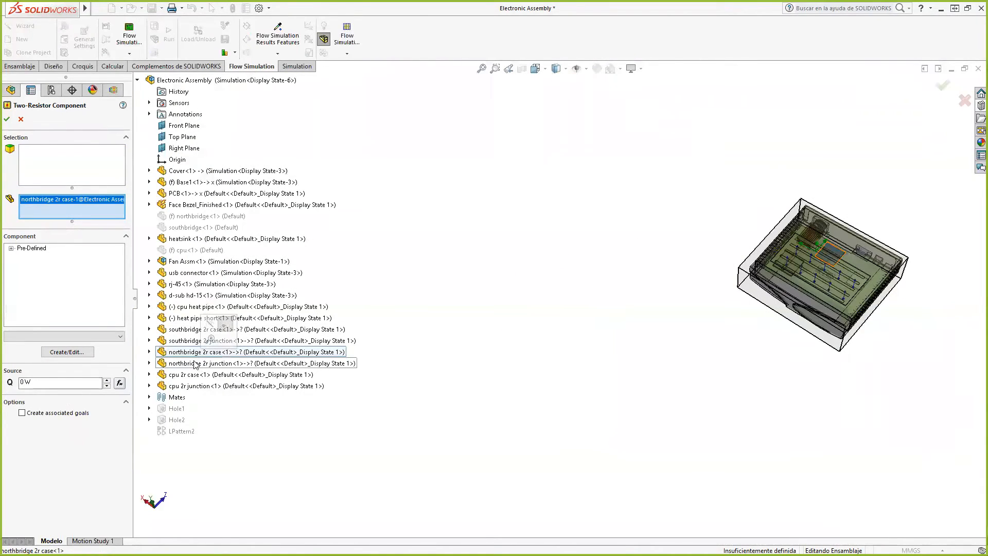
click(180, 363)
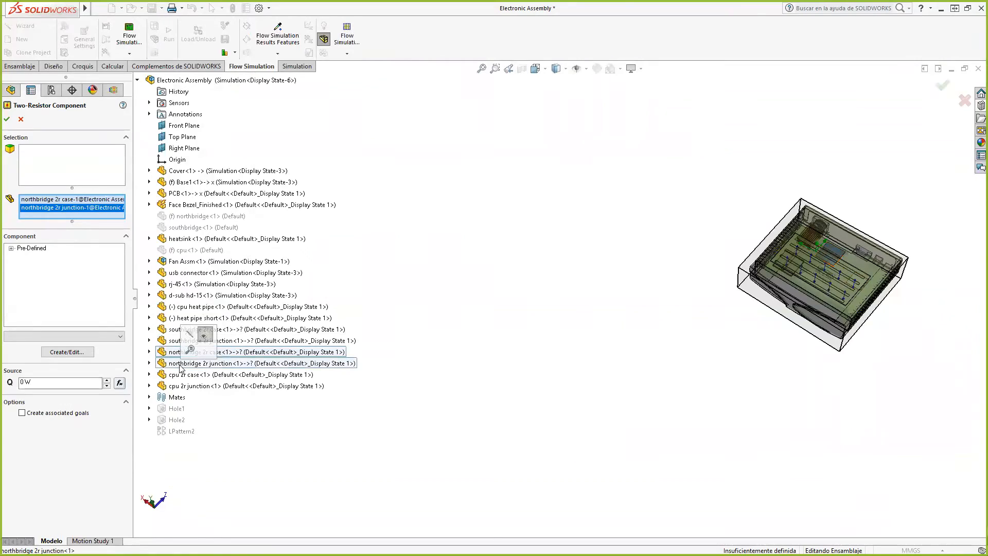
- Set the upper face of the northbridge 2r case, hidden beneath the cover, as the component's selected face
click(77, 170)
scroll(922, 219, down, 5)
scroll(922, 219, up, 2)
scroll(379, 352, down, 5)
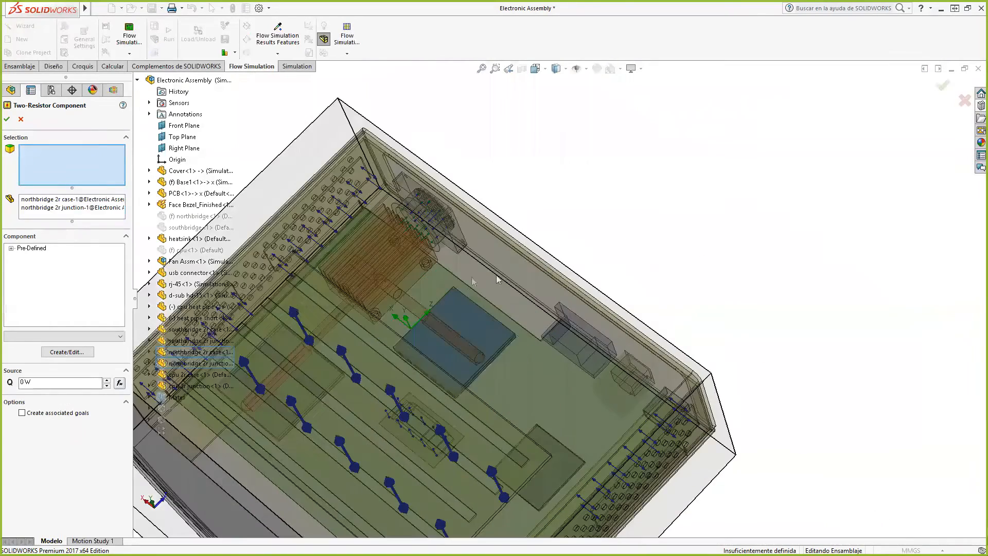
scroll(379, 352, down, 2)
right_click(374, 363)
click(415, 407)
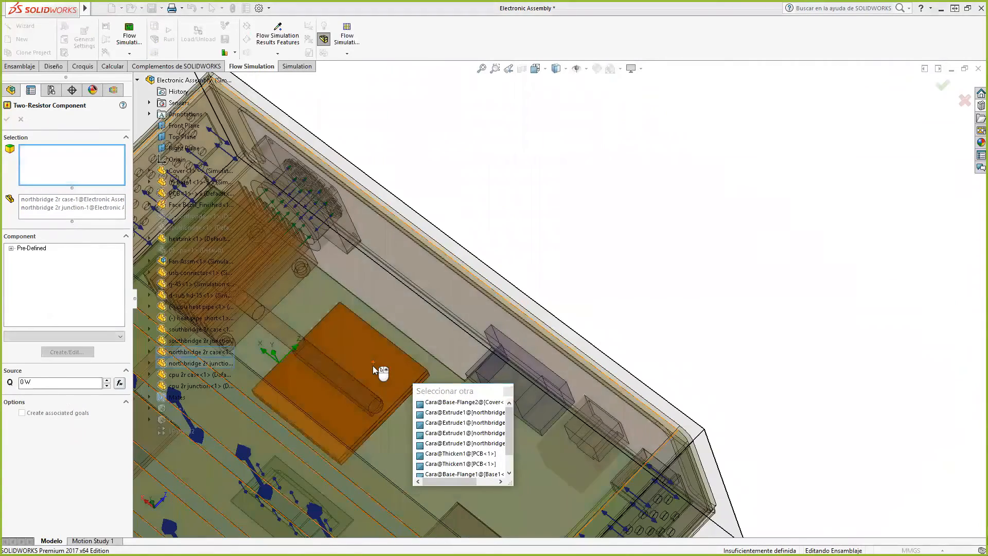
click(374, 365)
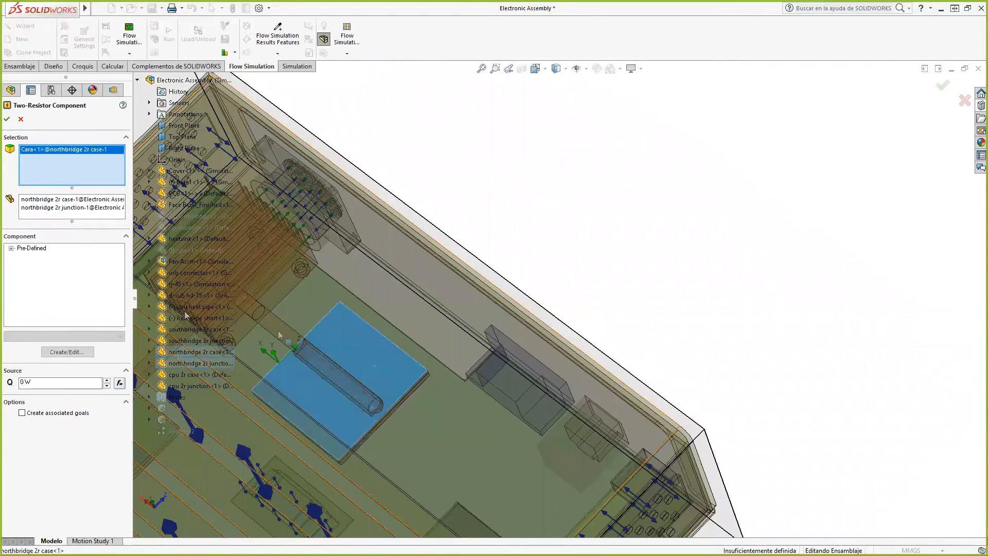
- Assign the pre-defined PBGAFC_37_5x37_5mm package with a 4.3 W heat source to the northbridge and accept the component
click(13, 249)
scroll(76, 288, down, 10)
scroll(76, 289, down, 3)
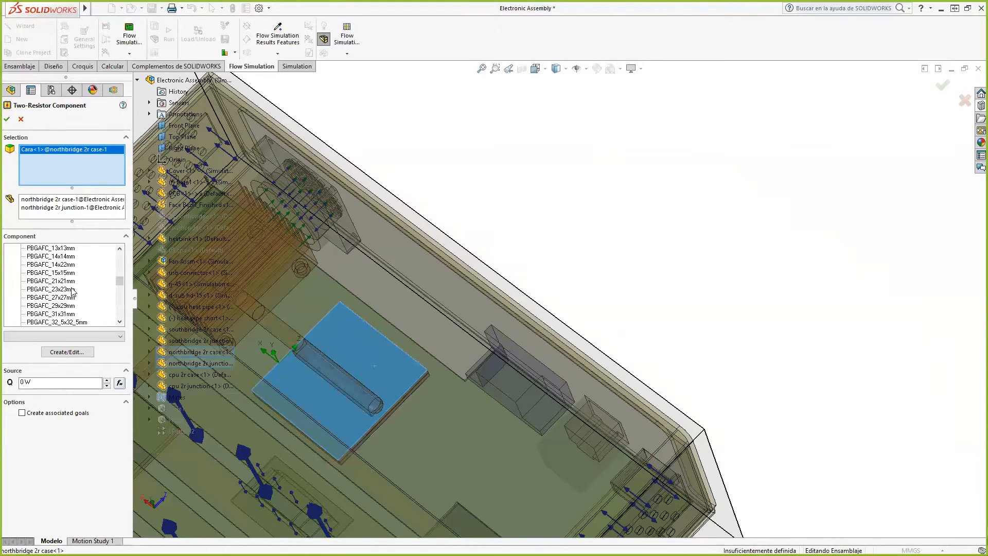
scroll(78, 305, down, 2)
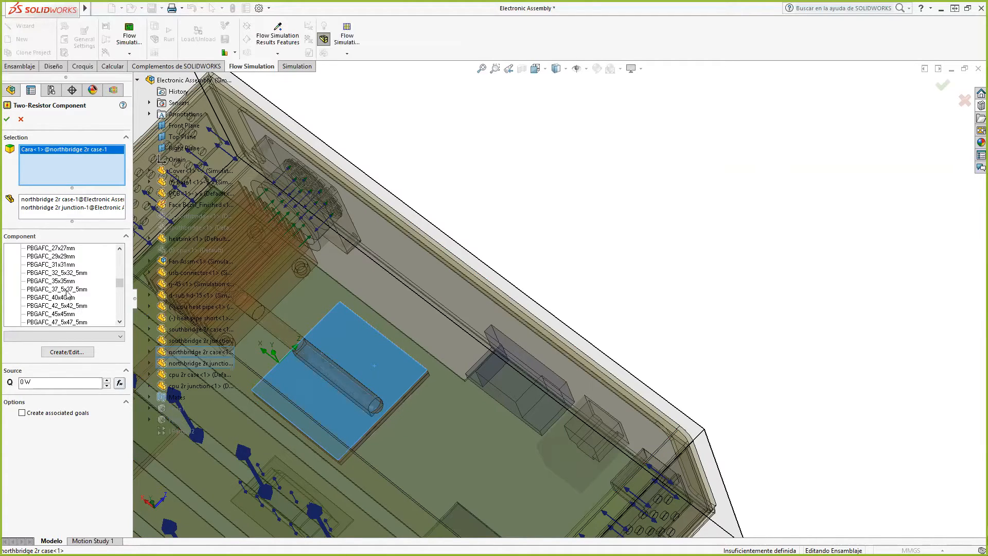
click(66, 290)
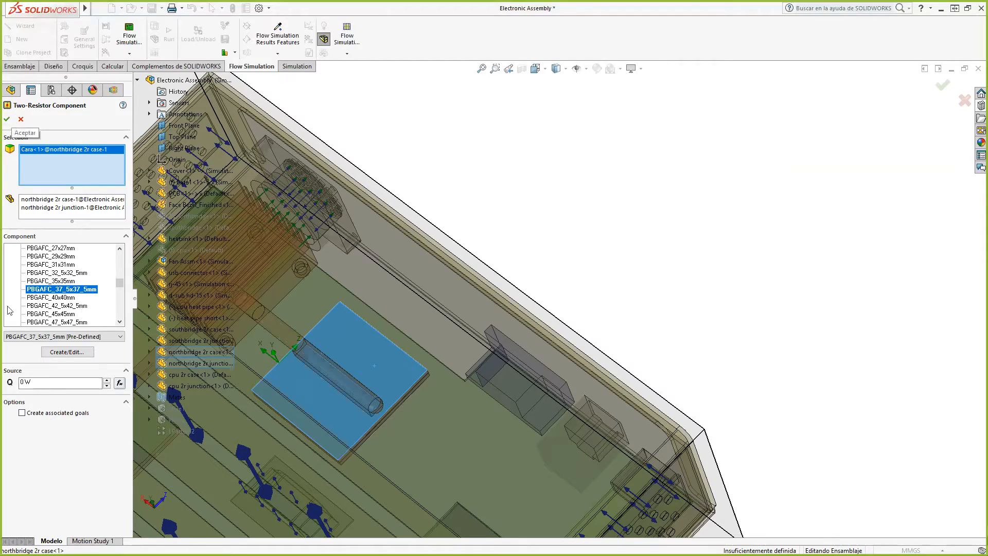
double_click(21, 382)
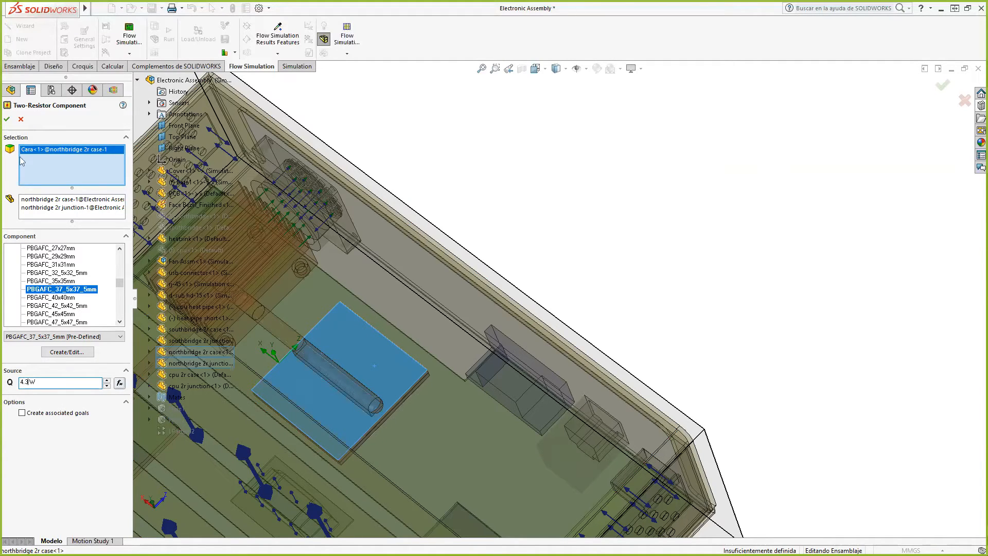
click(7, 119)
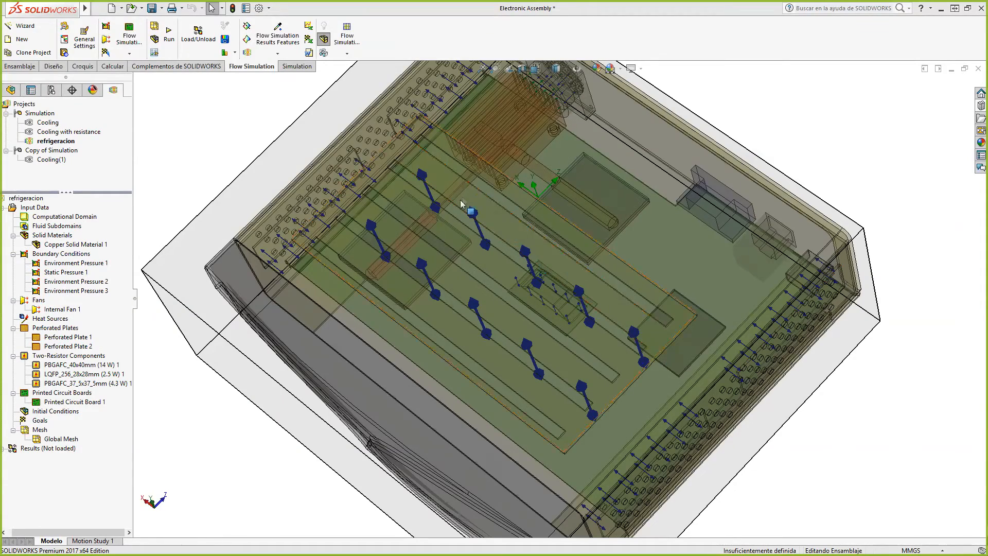
- Customize the refrigeracion project tree to include the Heat Pipes feature
scroll(389, 282, down, 5)
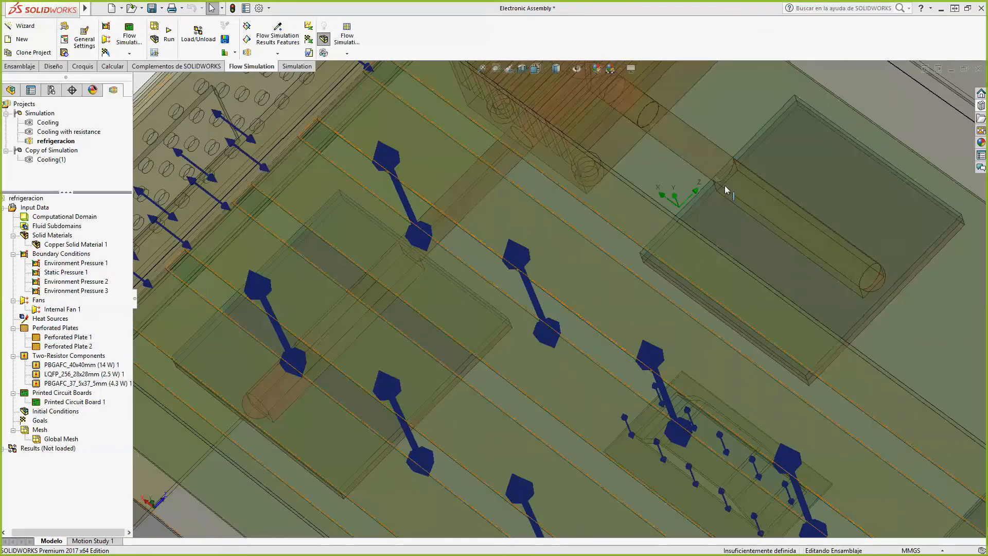
scroll(674, 137, up, 5)
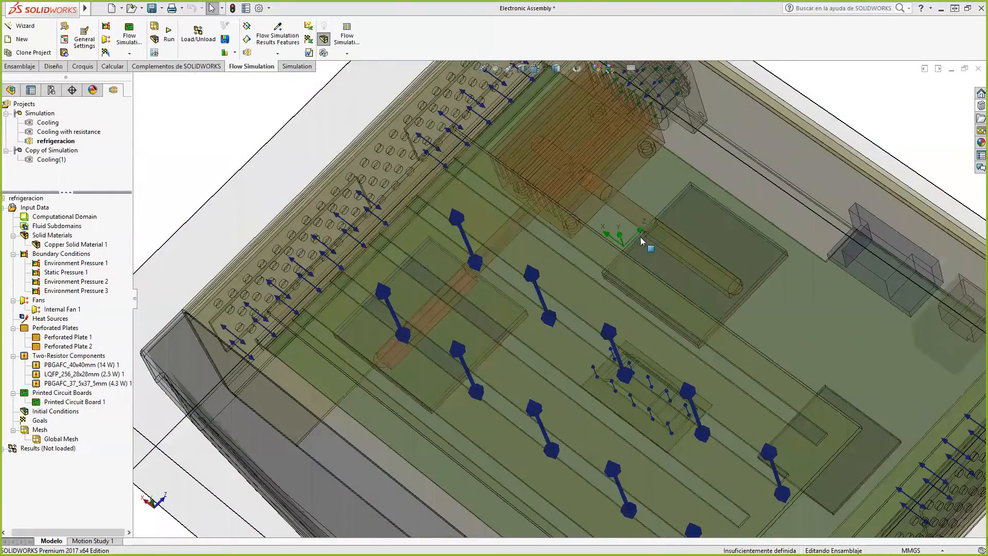
scroll(664, 245, down, 8)
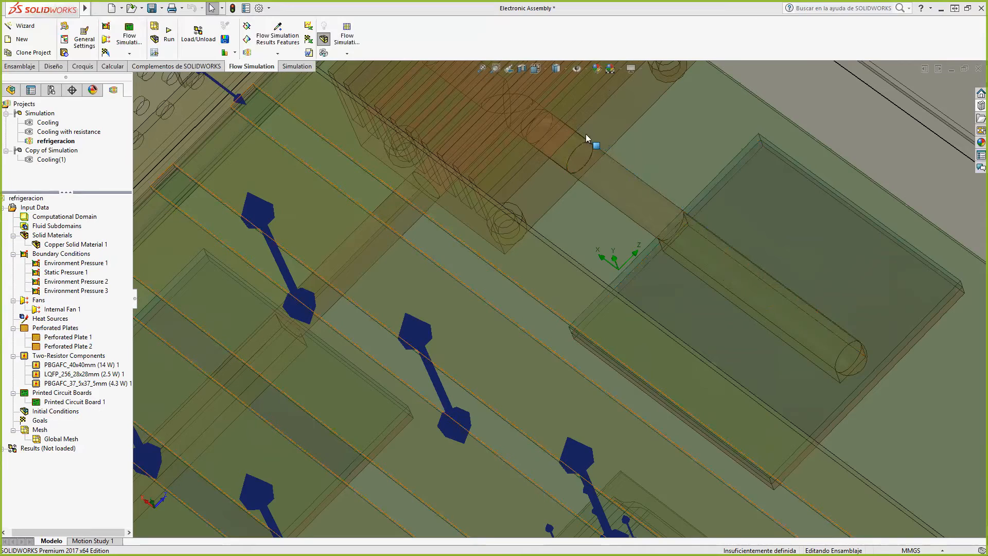
scroll(584, 144, down, 3)
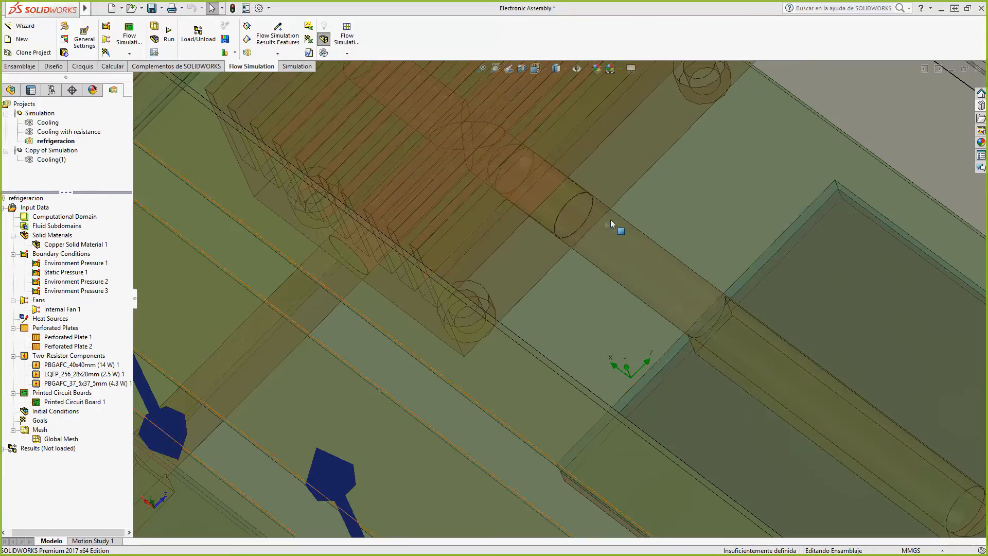
scroll(611, 223, up, 10)
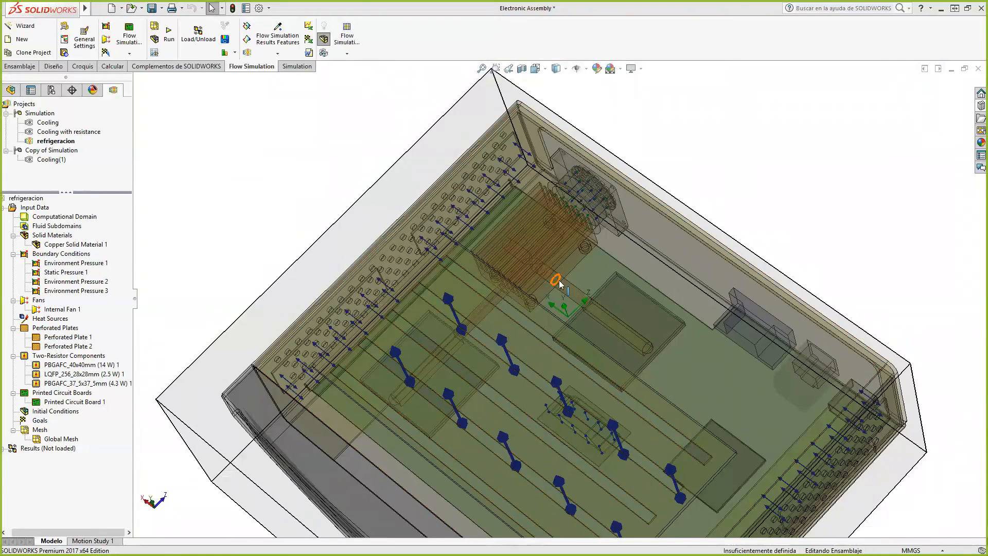
scroll(559, 280, up, 4)
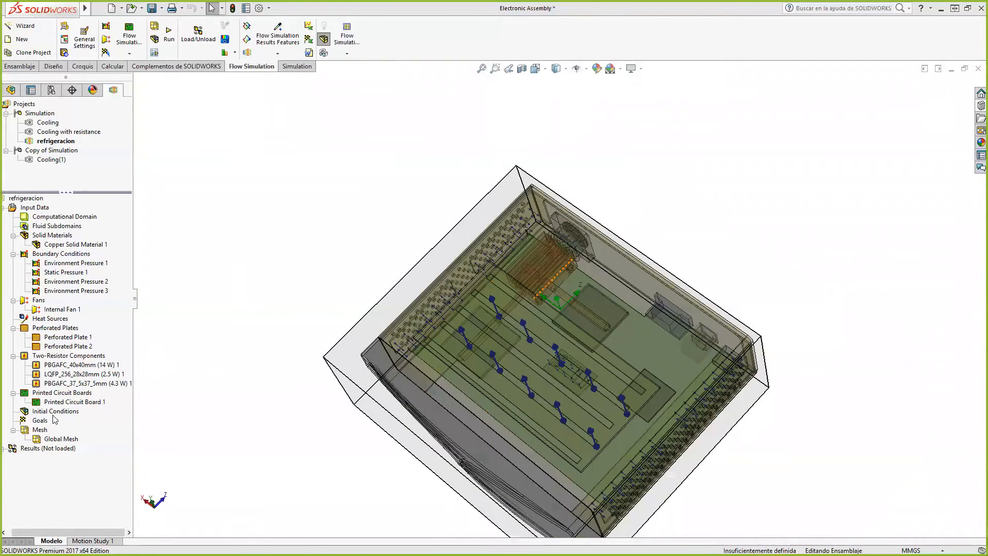
right_click(21, 202)
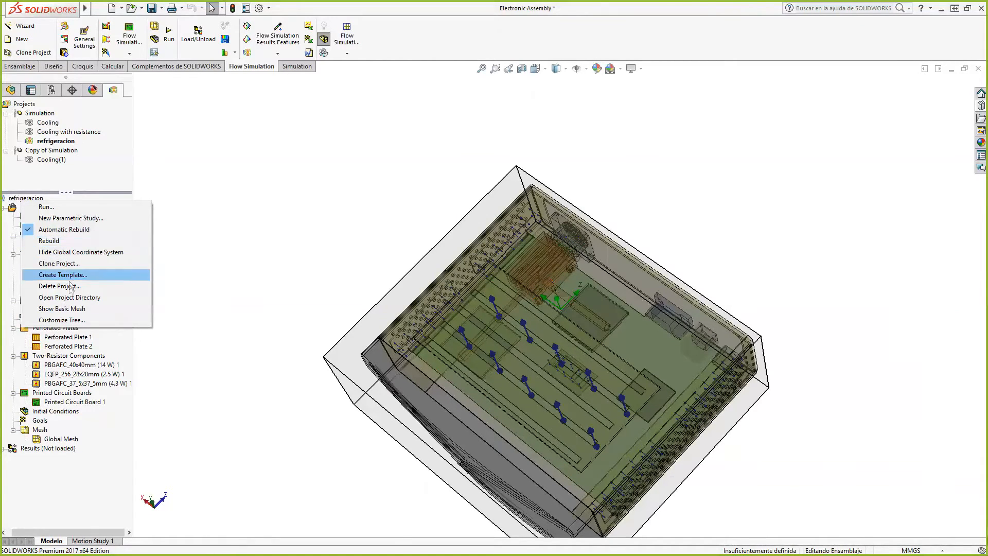
click(72, 320)
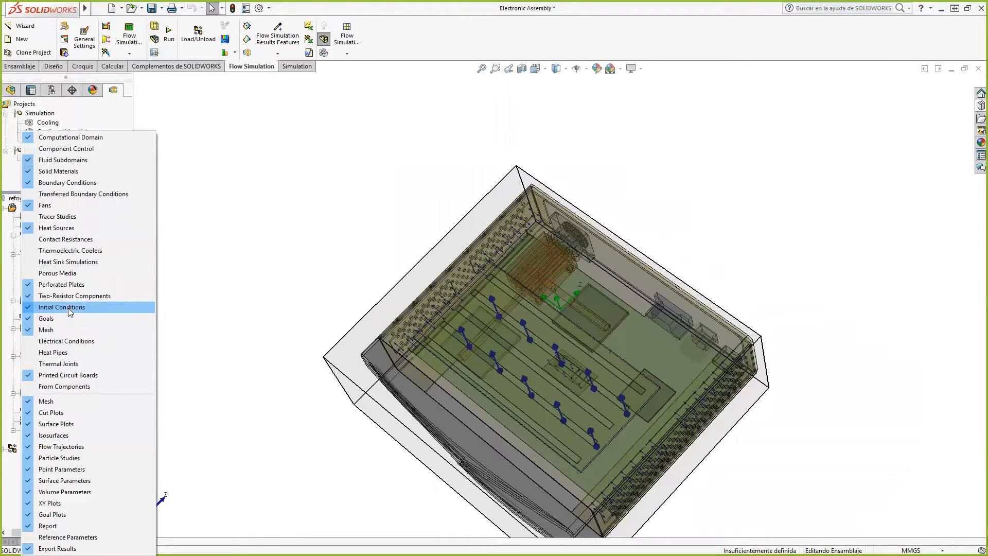
click(53, 353)
click(260, 265)
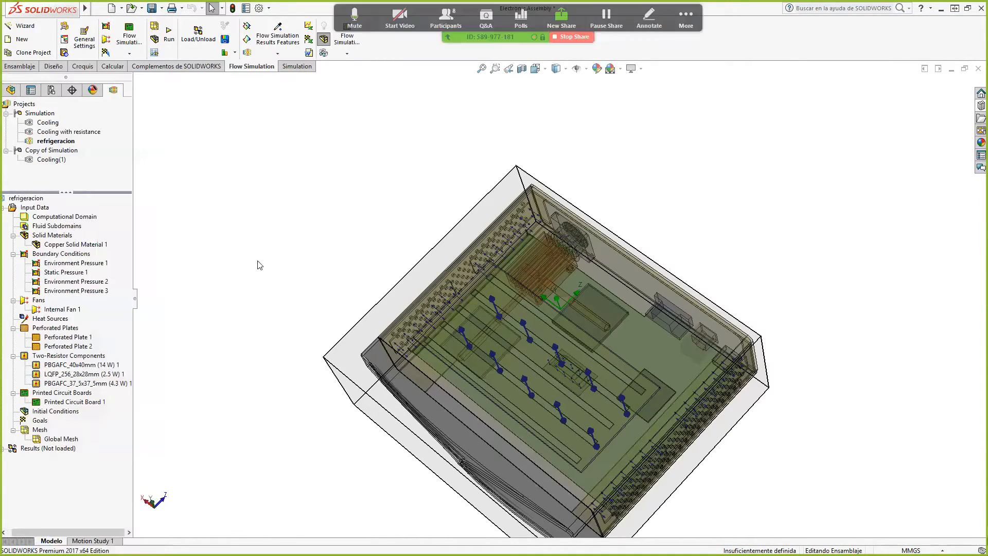
- Insert a heat pipe in the refrigeracion project using the cpu heat pipe part as its component
click(55, 392)
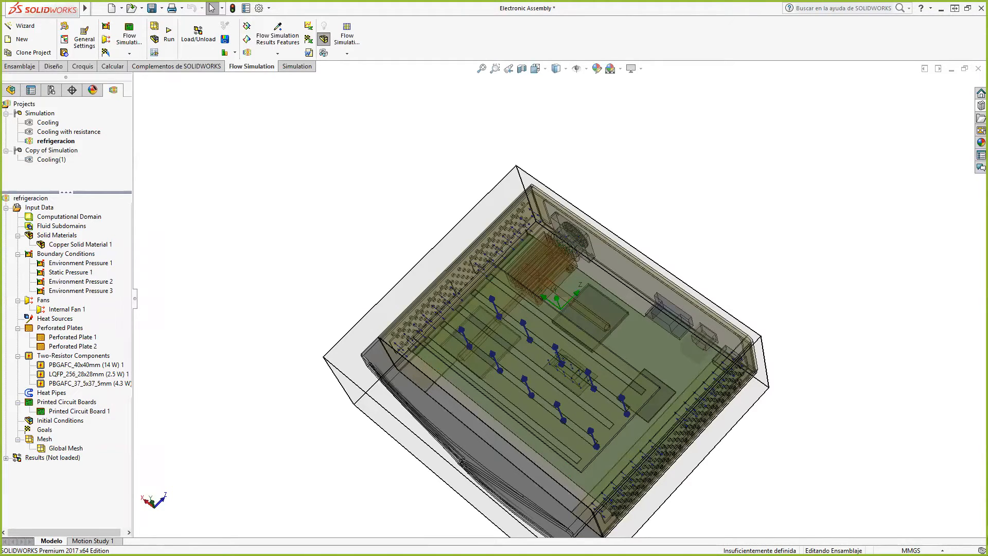
right_click(58, 393)
click(124, 399)
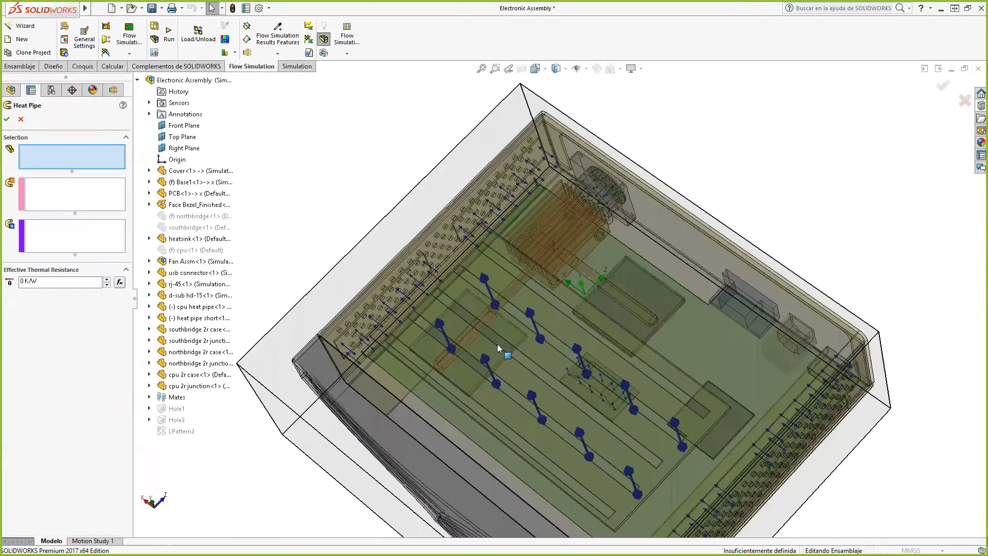
scroll(499, 329, down, 5)
scroll(499, 330, up, 8)
middle_drag(496, 327, 453, 304)
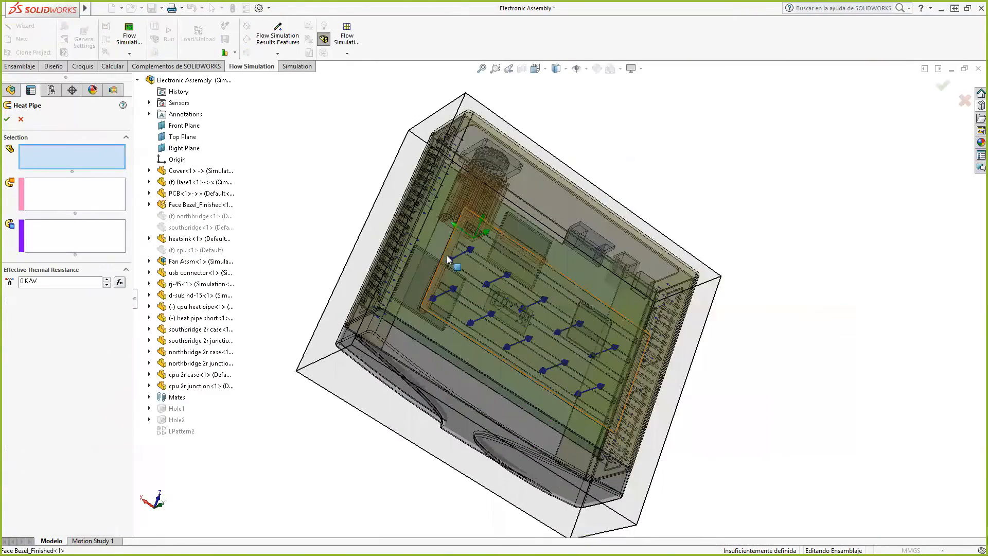
scroll(456, 303, down, 6)
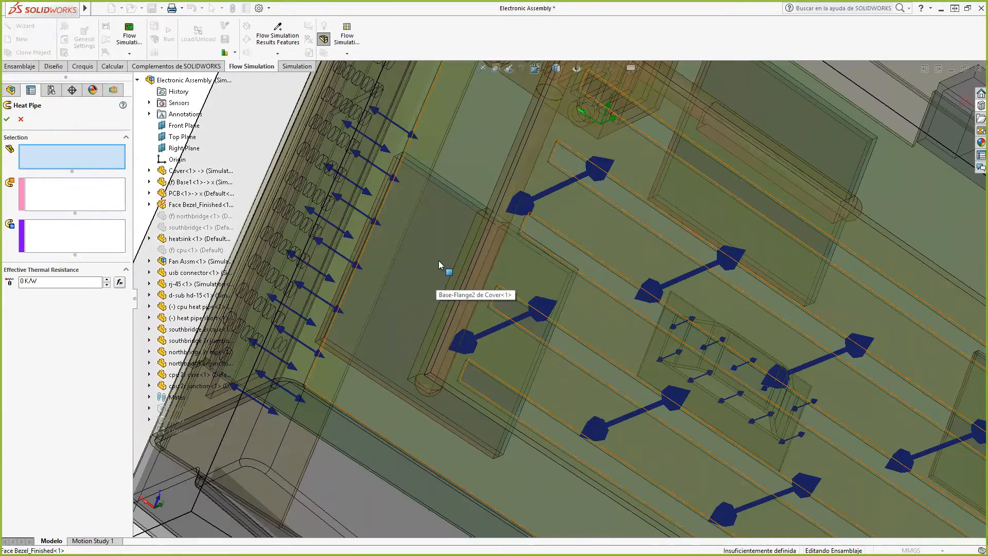
scroll(453, 232, up, 8)
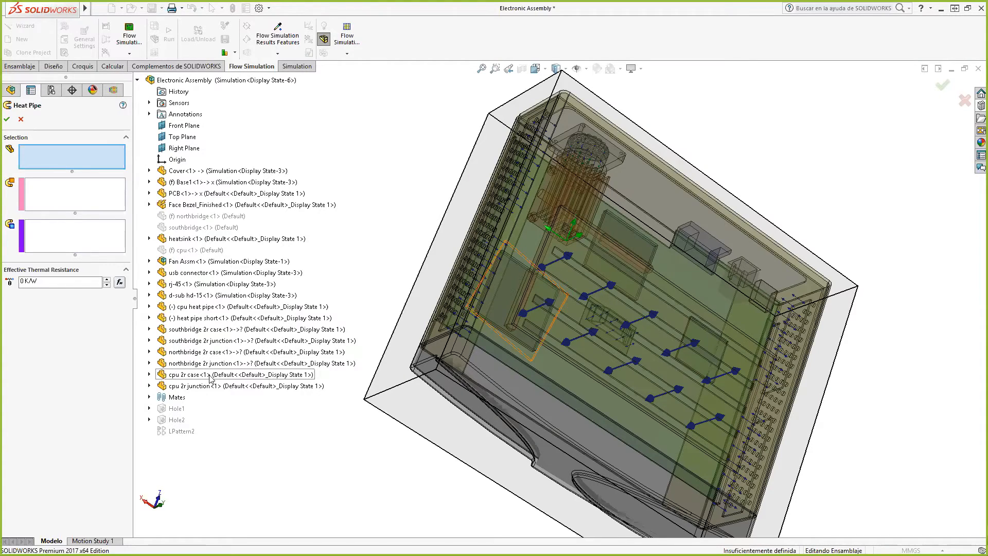
click(206, 307)
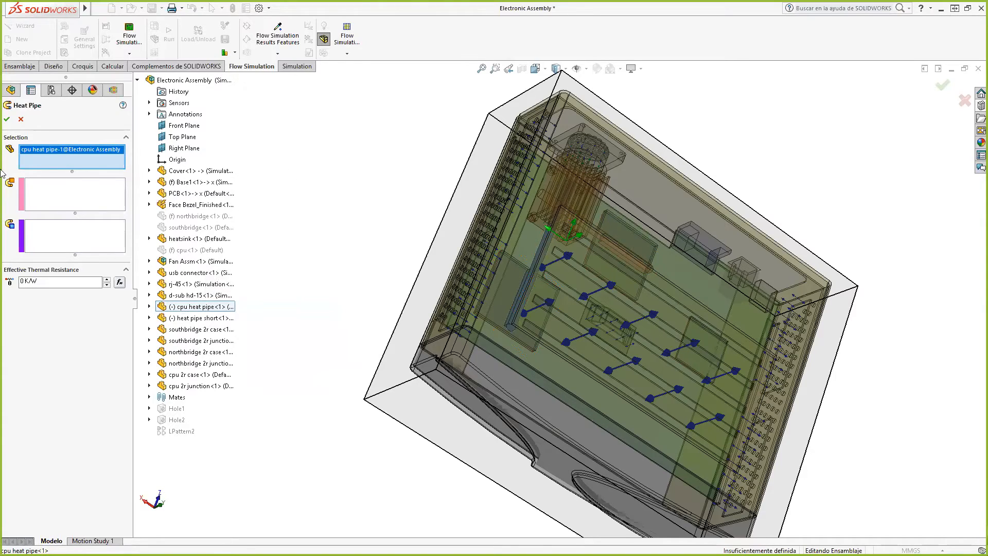
- Set the flat face of the cpu heat pipe that rests on the CPU chip as the heat-in face
click(55, 192)
middle_drag(330, 212, 614, 289)
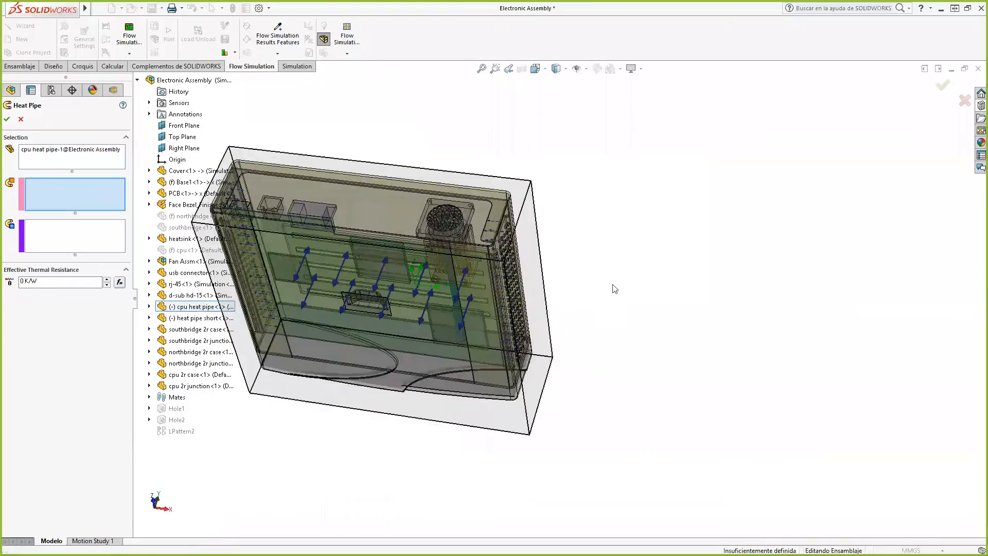
right_drag(615, 289, 596, 309)
middle_drag(558, 413, 581, 235)
scroll(517, 365, down, 10)
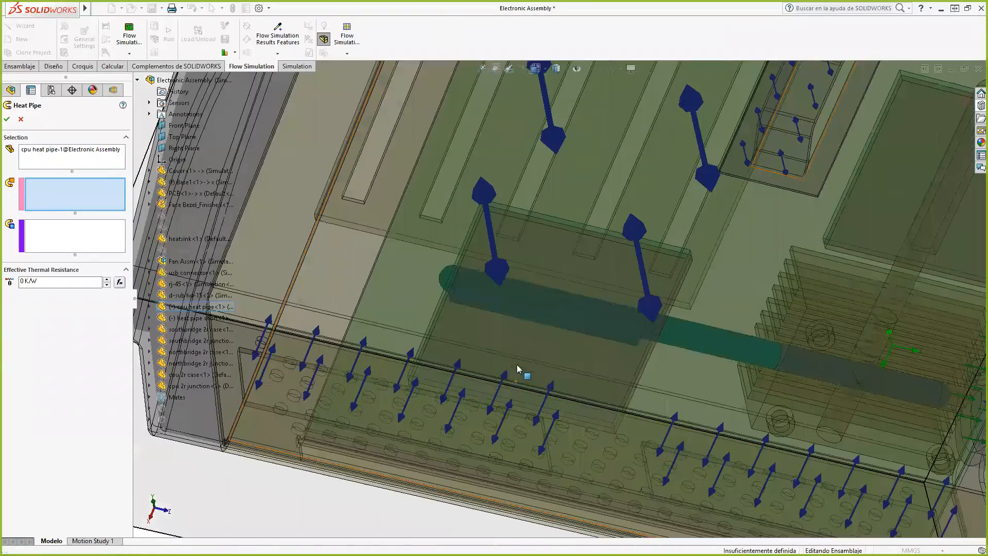
right_click(564, 282)
click(612, 326)
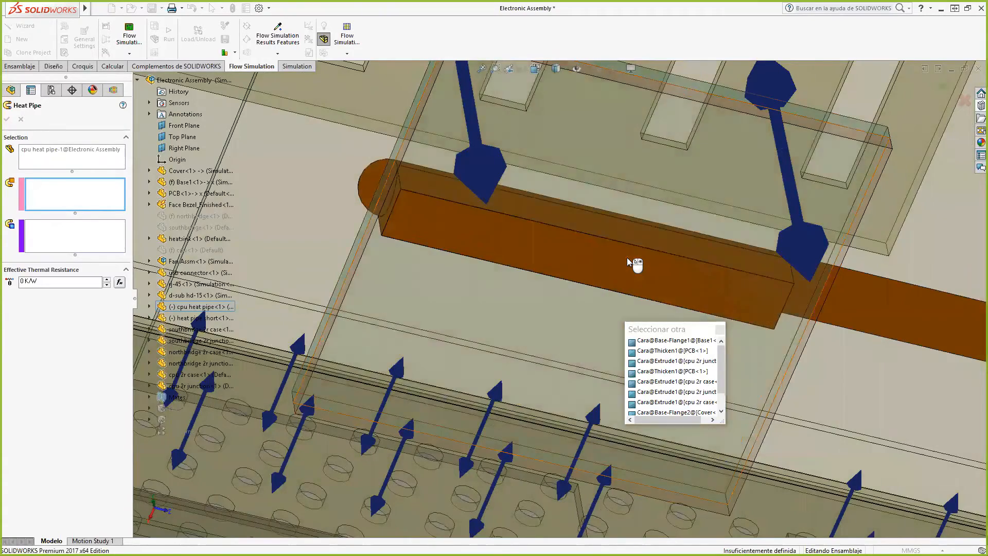
click(627, 258)
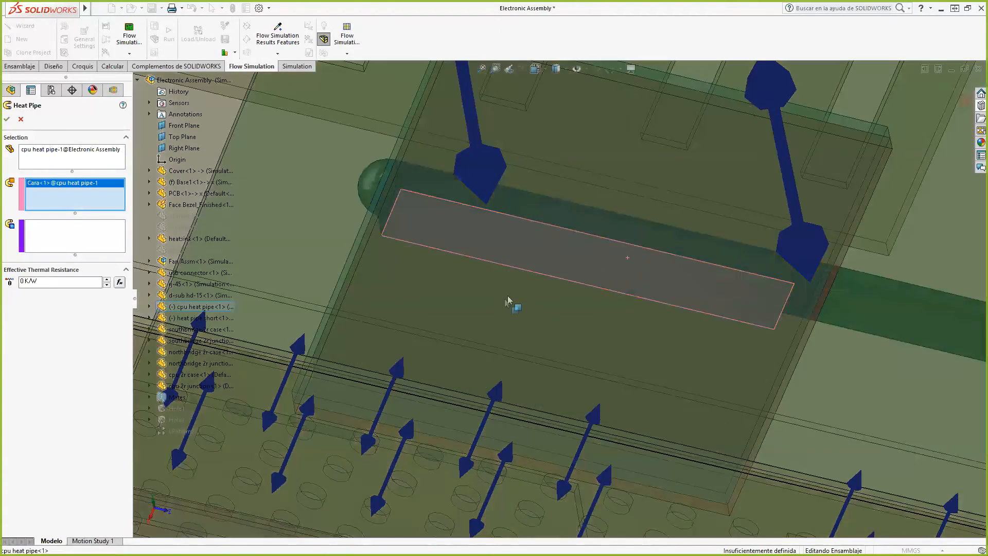
- Add the heatsink's cylindrical channel face around the far end of the cpu heat pipe as a heat-out face
scroll(508, 296, up, 4)
click(102, 230)
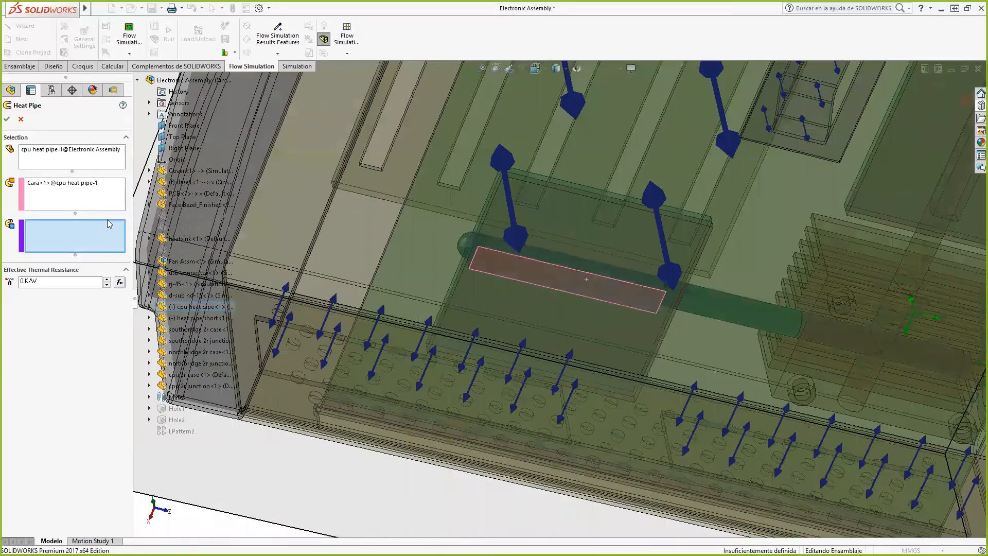
scroll(413, 290, up, 5)
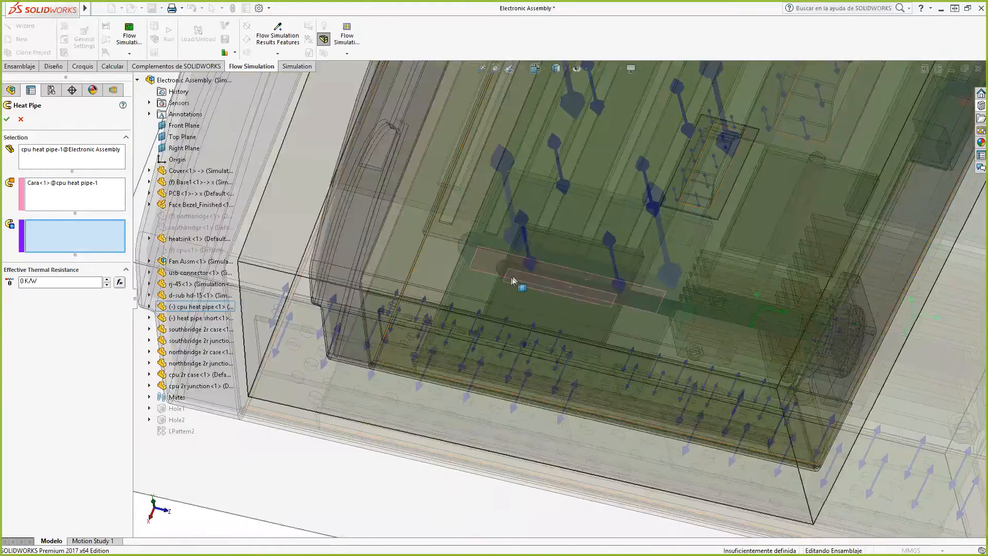
scroll(733, 312, down, 5)
scroll(742, 311, up, 2)
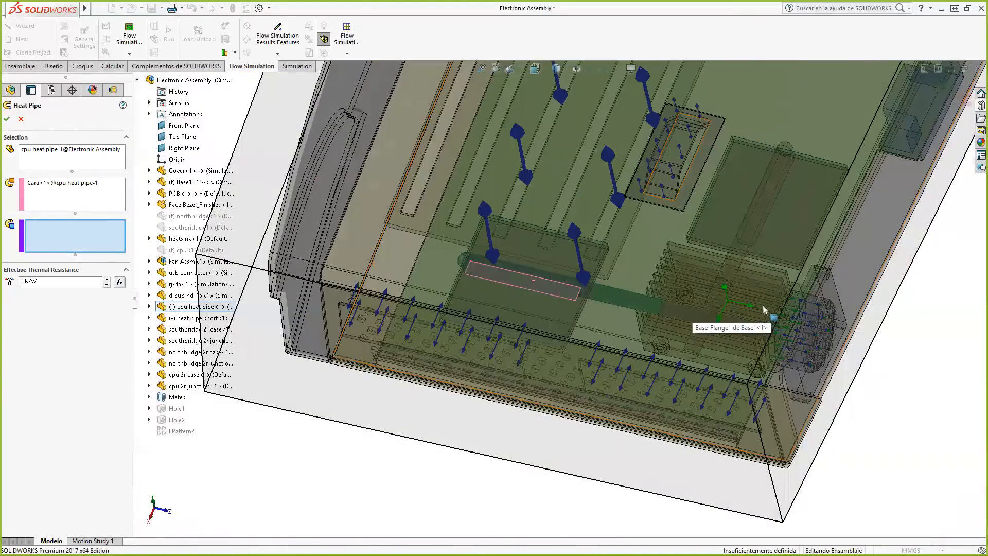
scroll(757, 308, down, 5)
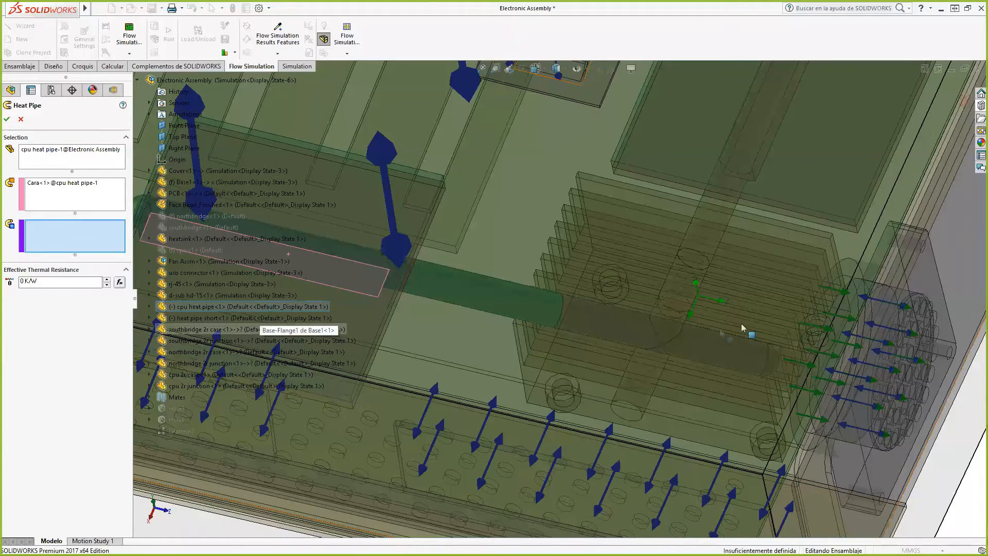
scroll(675, 340, down, 5)
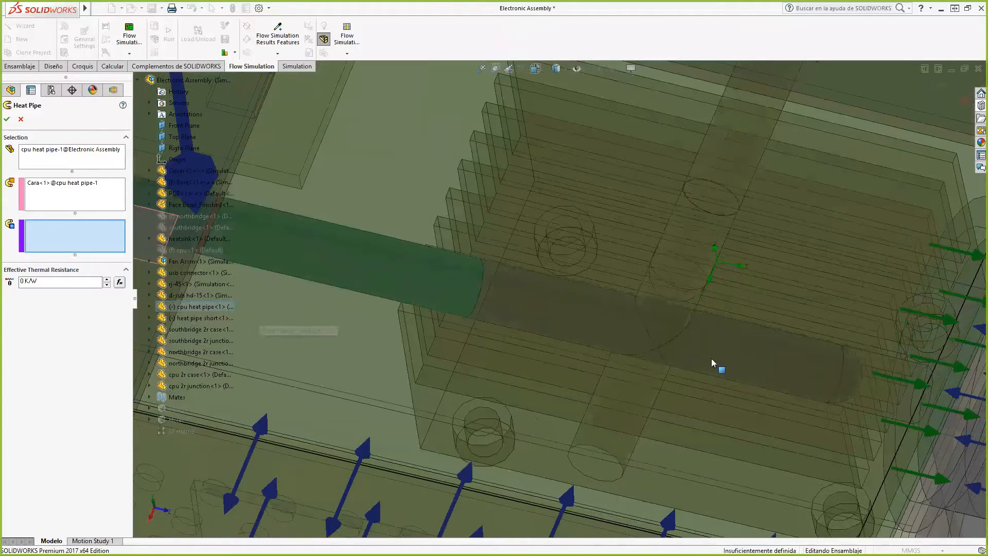
right_click(712, 359)
click(751, 403)
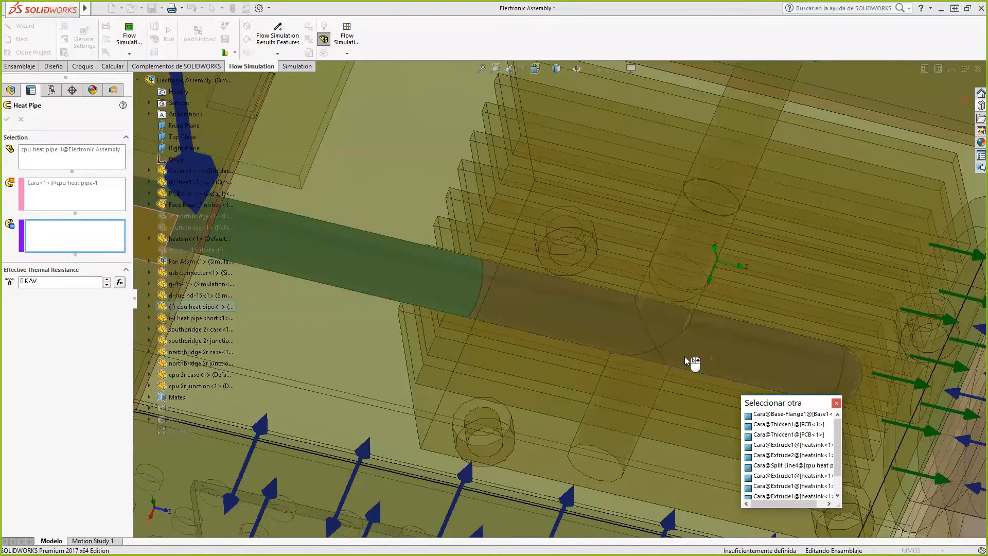
right_click(686, 356)
right_click(690, 356)
right_click(683, 352)
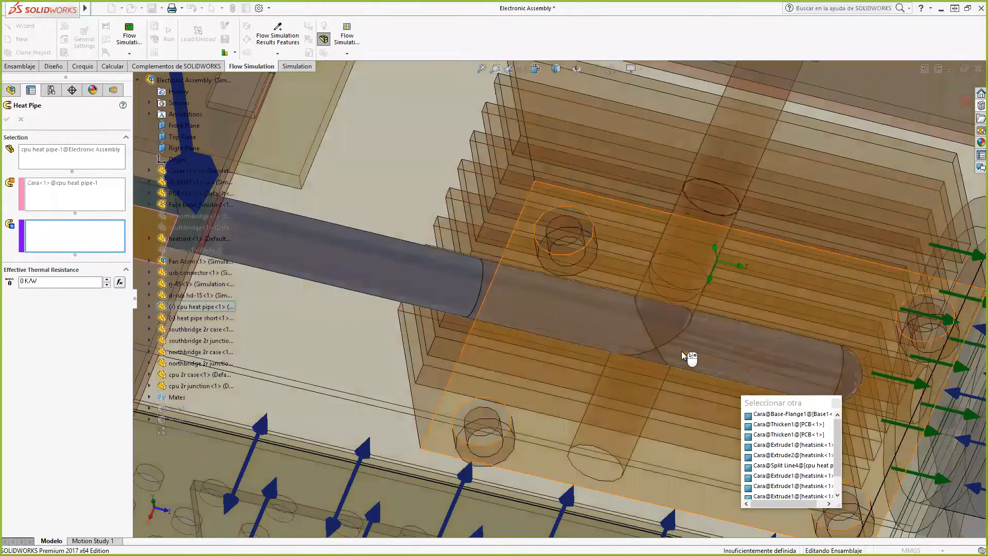
right_click(682, 352)
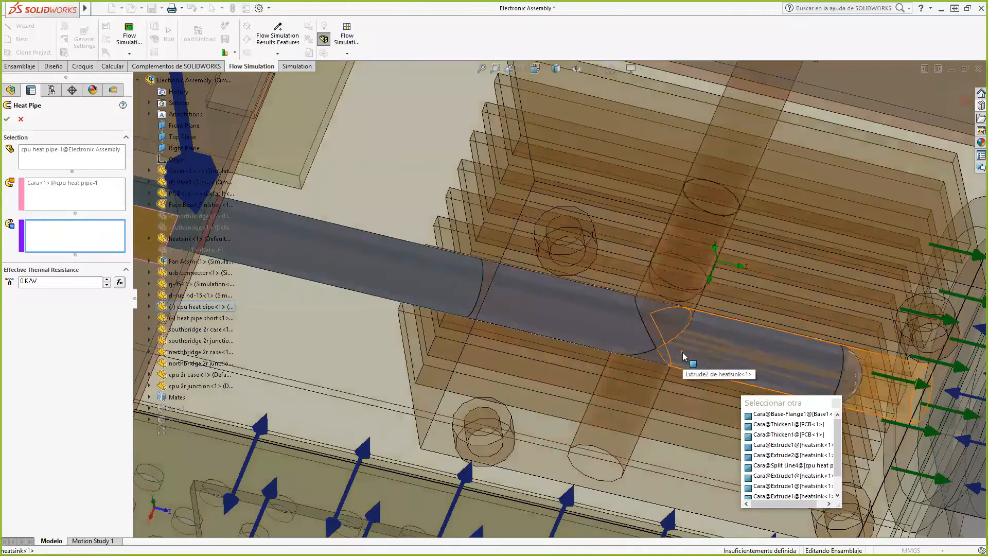
click(683, 352)
- Add the cpu heat pipe's cylindrical face inside the heatsink as a second heat-out face
right_click(601, 326)
click(625, 369)
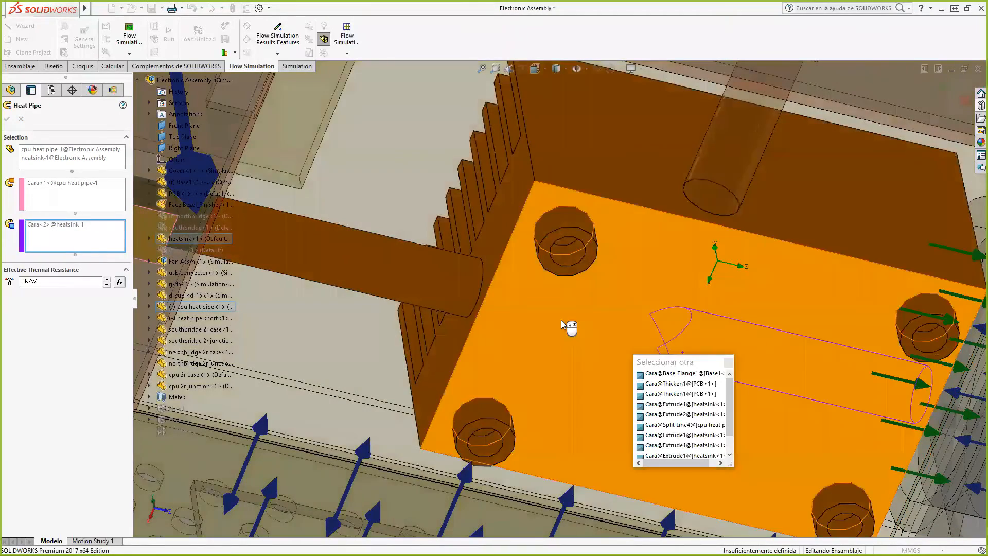
right_click(560, 319)
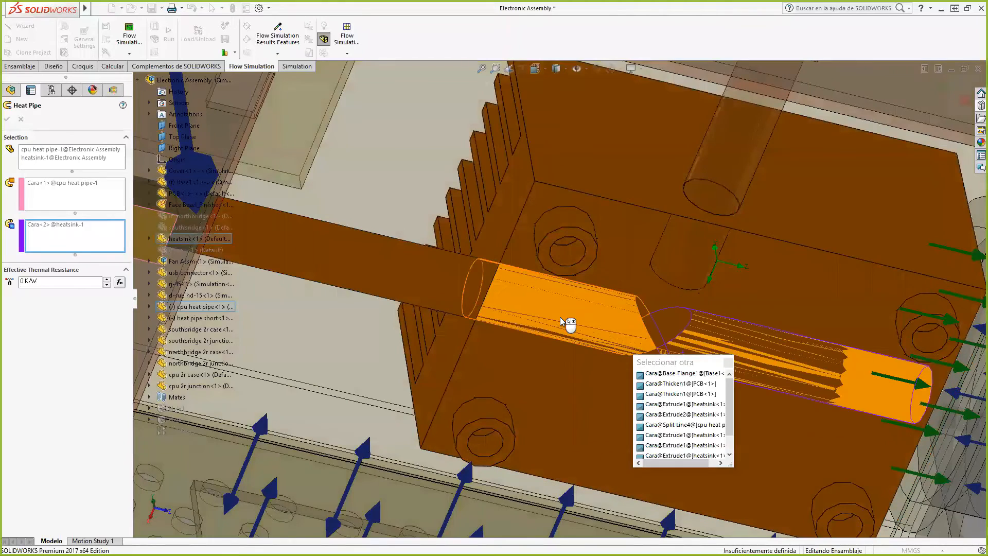
right_click(560, 318)
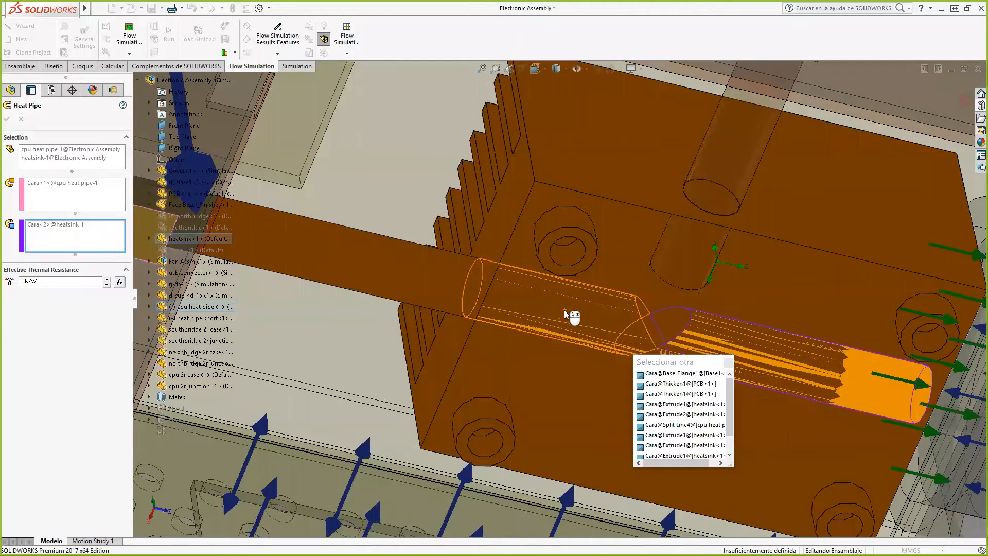
click(558, 307)
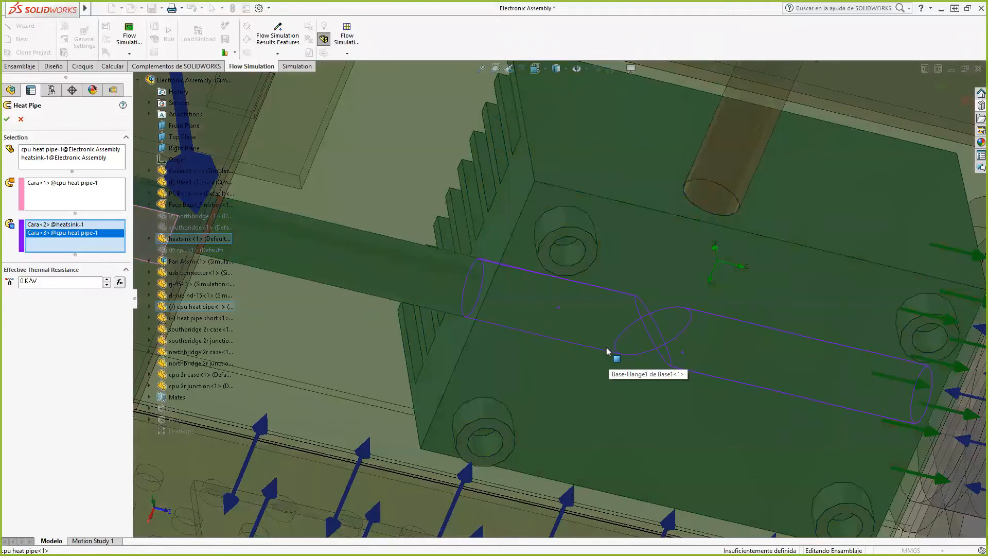
- Set the CPU heat pipe's effective thermal resistance to 0.3 K/W and accept the heat pipe
click(23, 282)
double_click(23, 282)
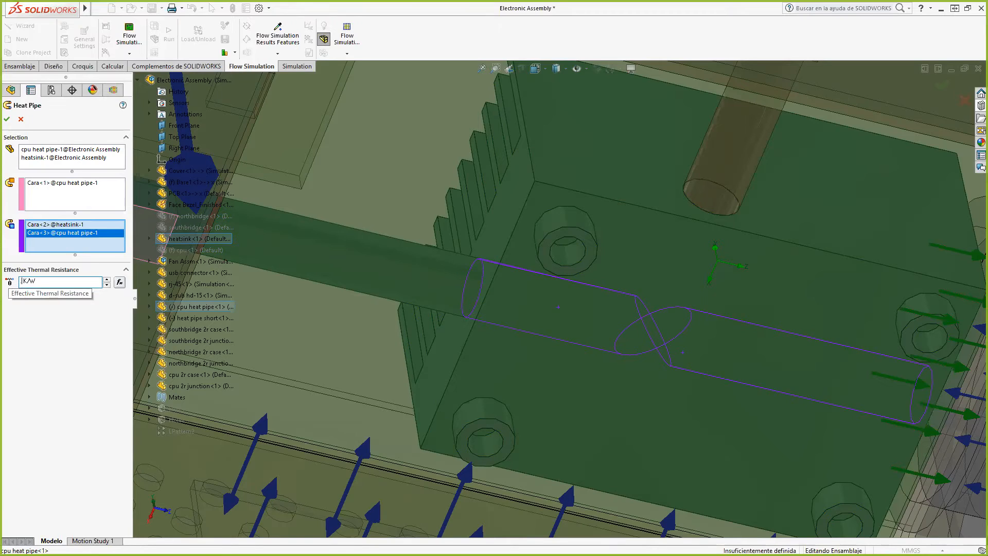
text(3)
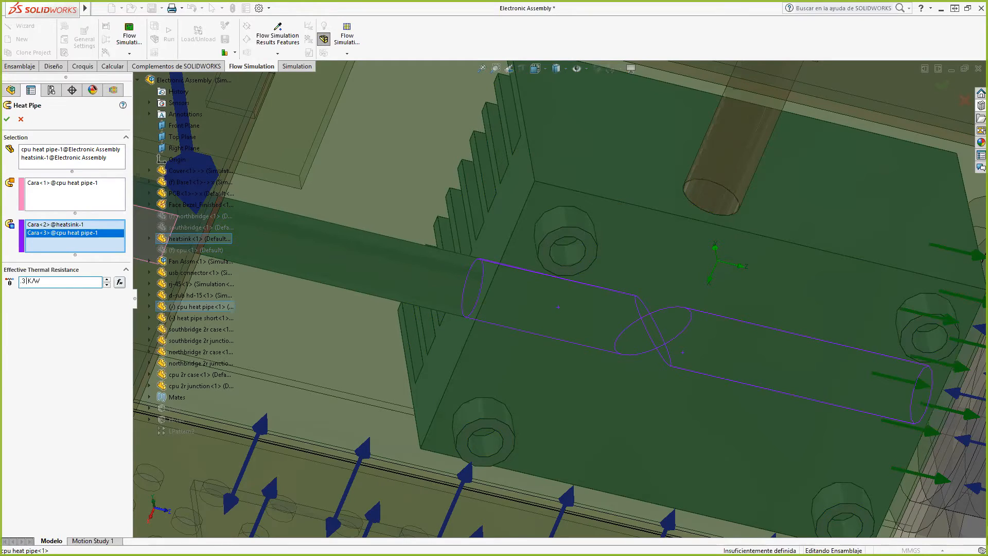
click(9, 120)
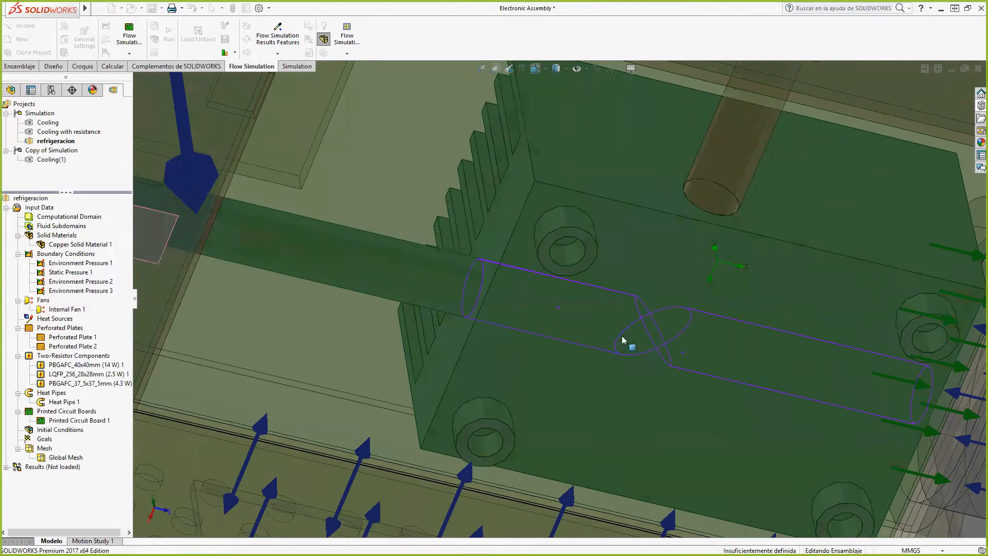
- Insert another heat pipe using the hidden-behind-cover heat pipe short part as its component
scroll(657, 319, up, 5)
middle_drag(675, 318, 726, 350)
scroll(726, 441, up, 5)
scroll(572, 221, down, 5)
scroll(572, 220, down, 3)
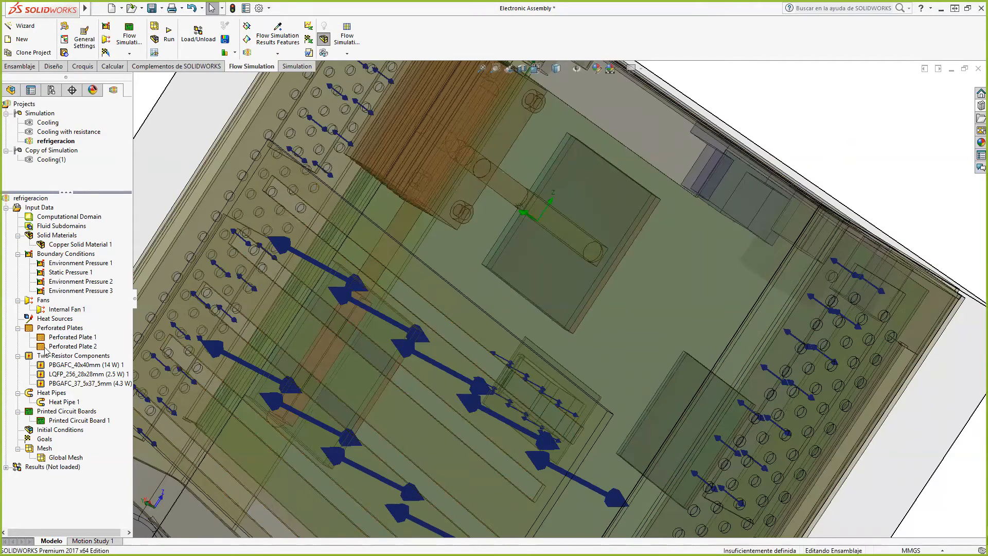
right_click(51, 392)
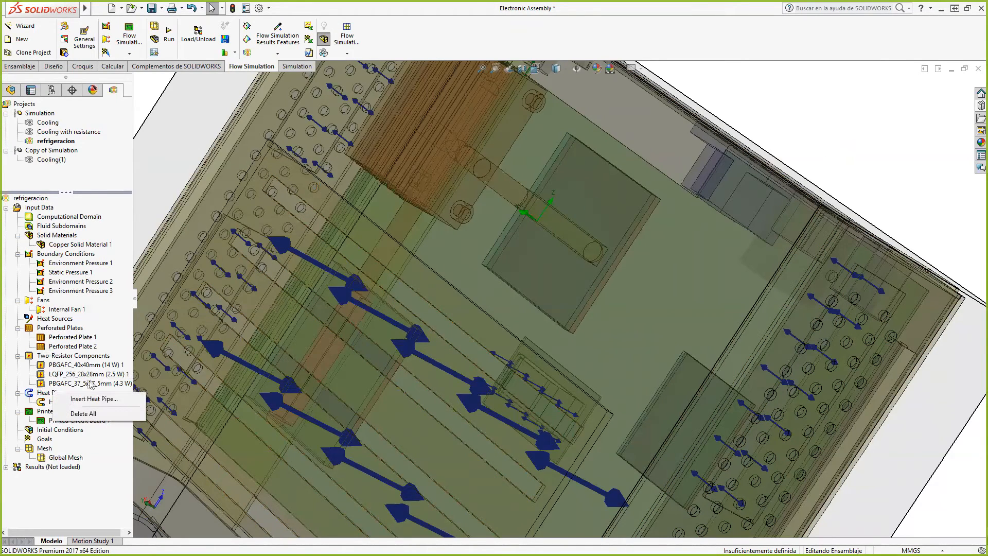
click(93, 399)
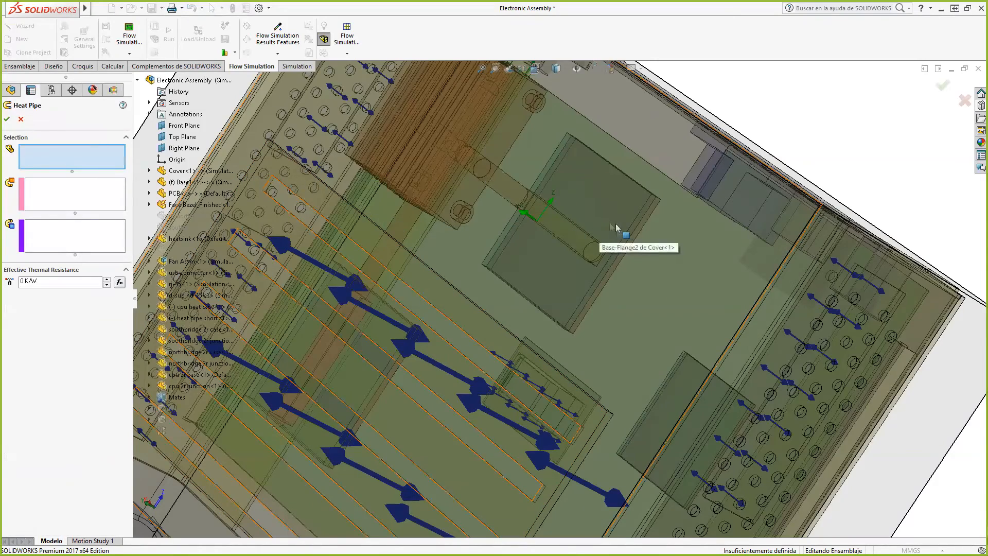
scroll(616, 227, down, 2)
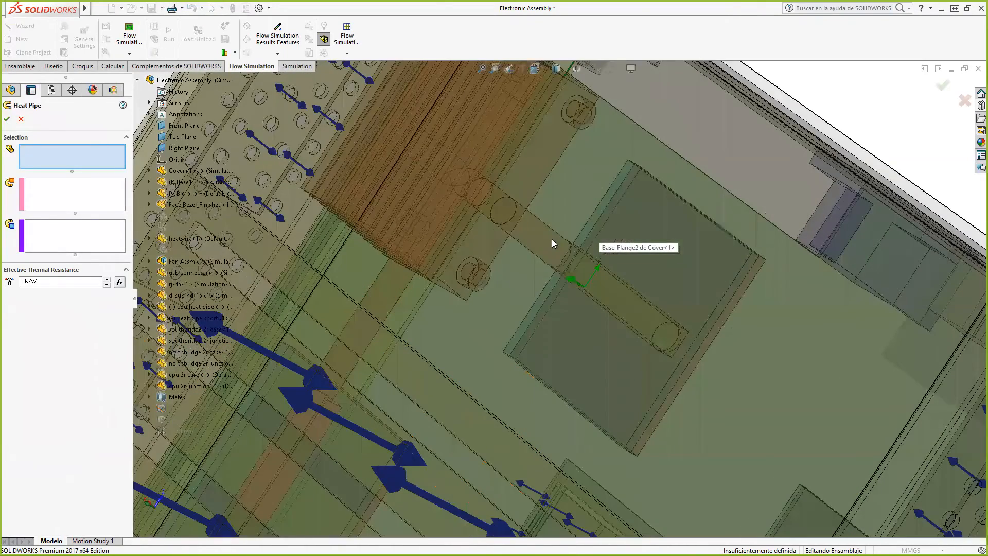
right_click(552, 239)
click(592, 284)
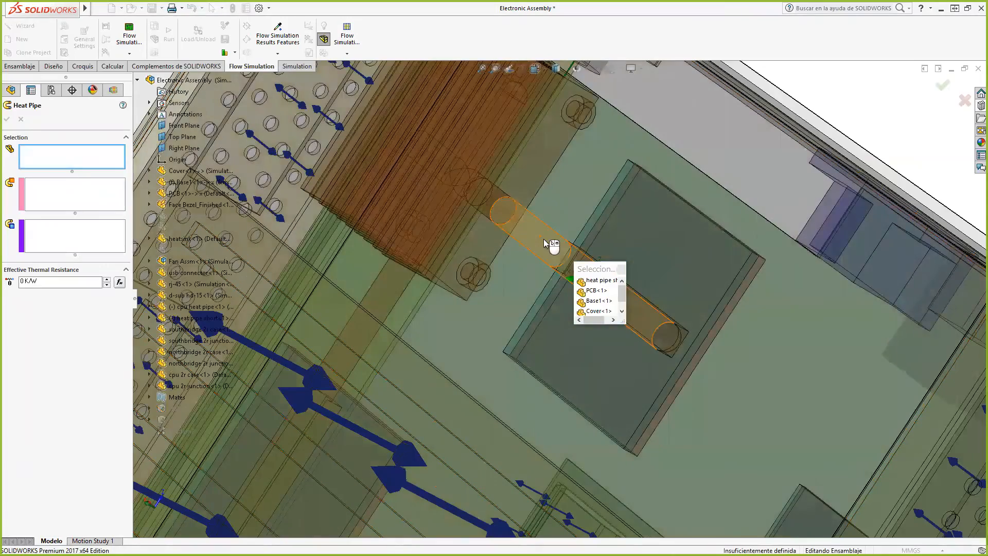
click(544, 239)
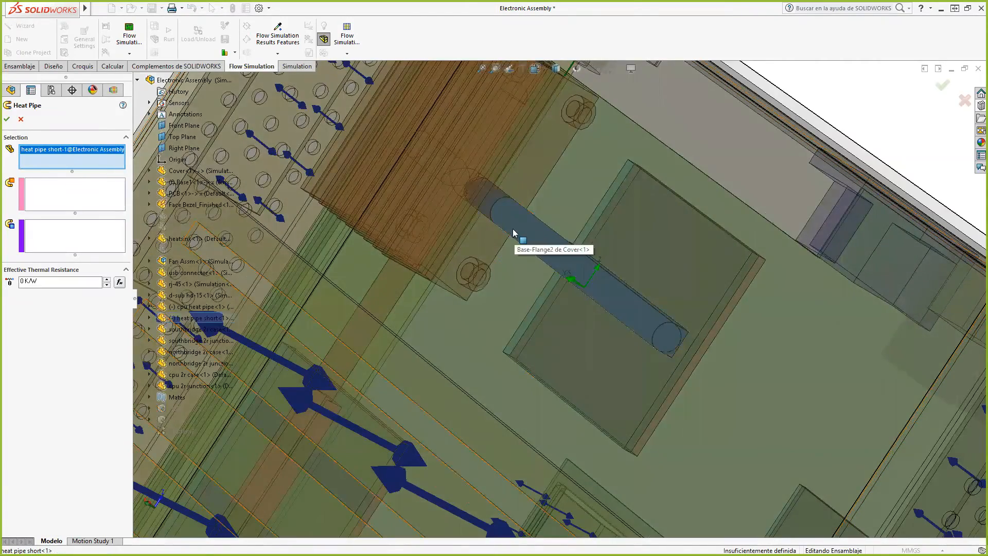
- Set the heat pipe short's flat face over the northbridge chip as the heat-in face
scroll(513, 230, up, 3)
click(81, 191)
middle_drag(739, 143, 654, 277)
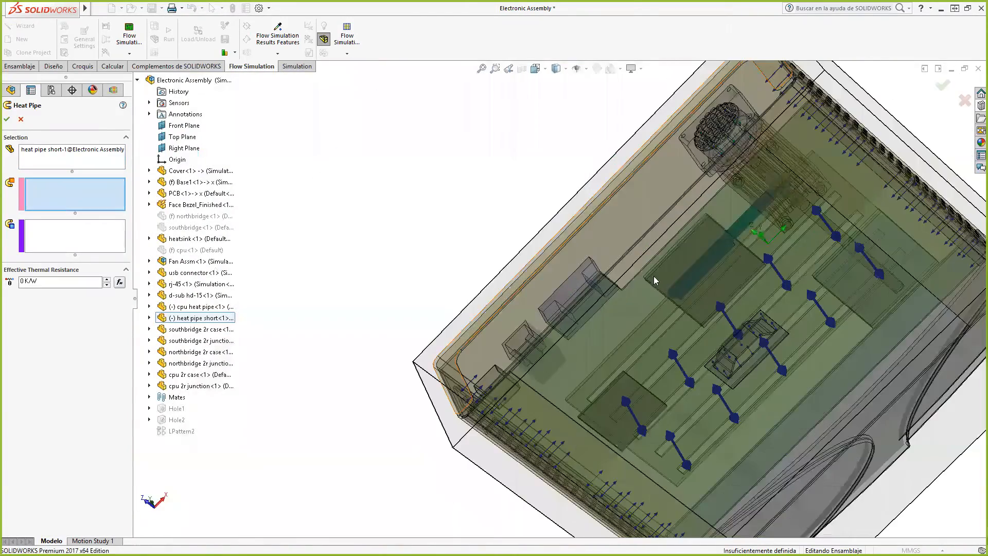
scroll(699, 257, down, 3)
right_click(707, 260)
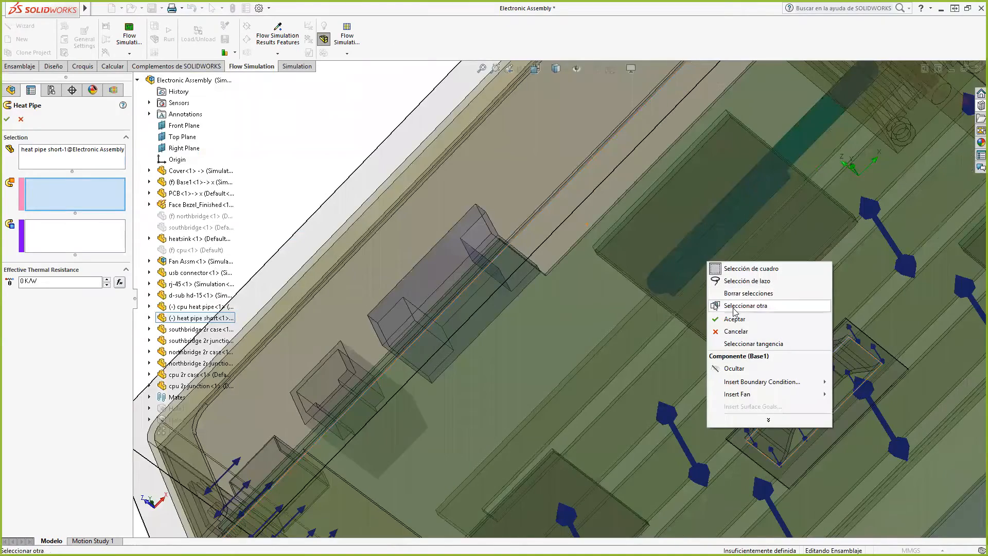
click(747, 305)
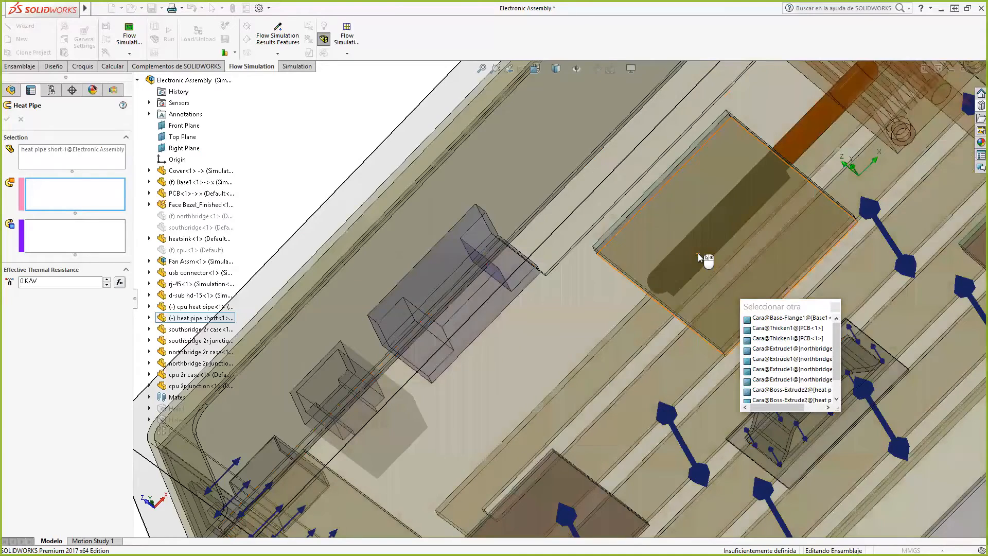
right_click(698, 253)
right_click(699, 253)
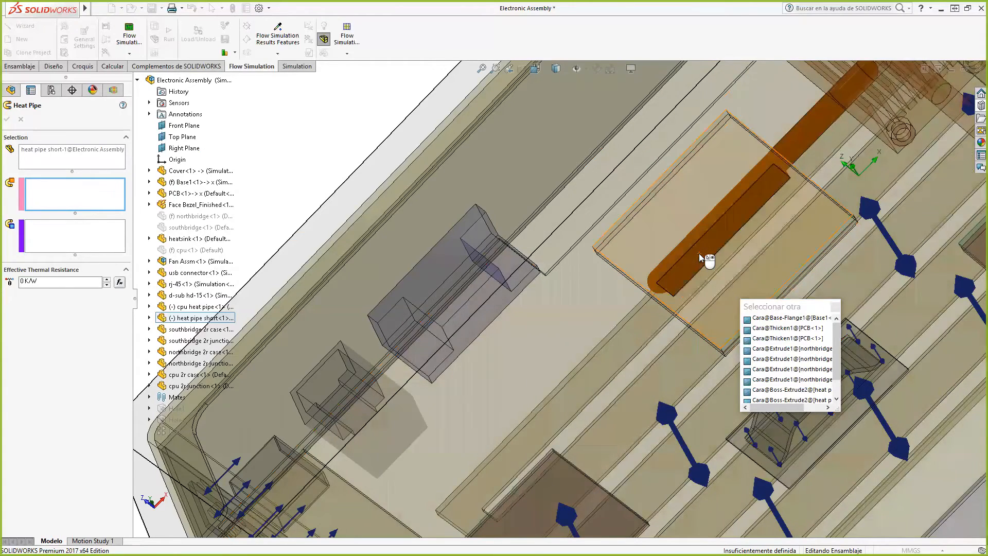
right_click(732, 224)
click(731, 224)
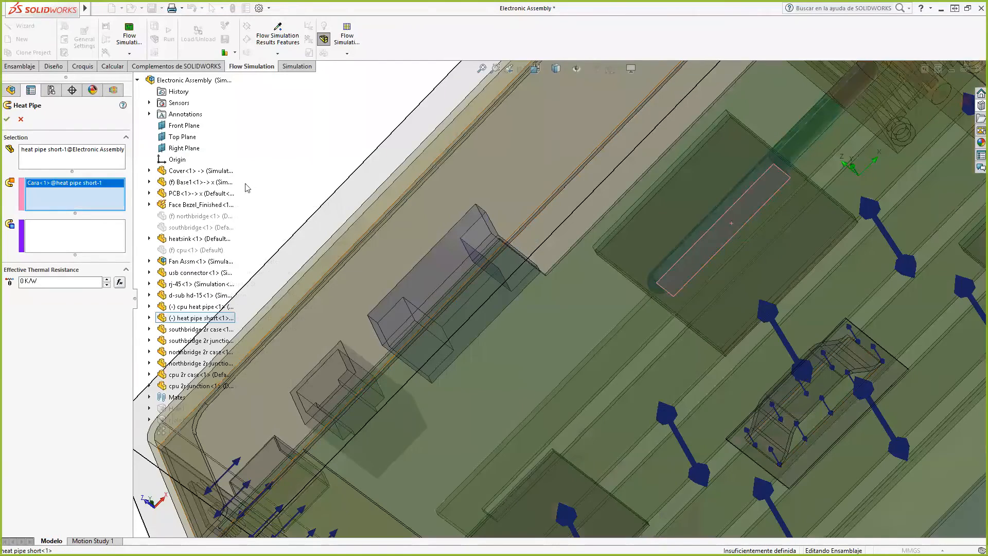
- Try using the heatsink's channel face around the heat pipe short's end as the heat-out face, and clear that selection
click(67, 225)
scroll(799, 183, up, 2)
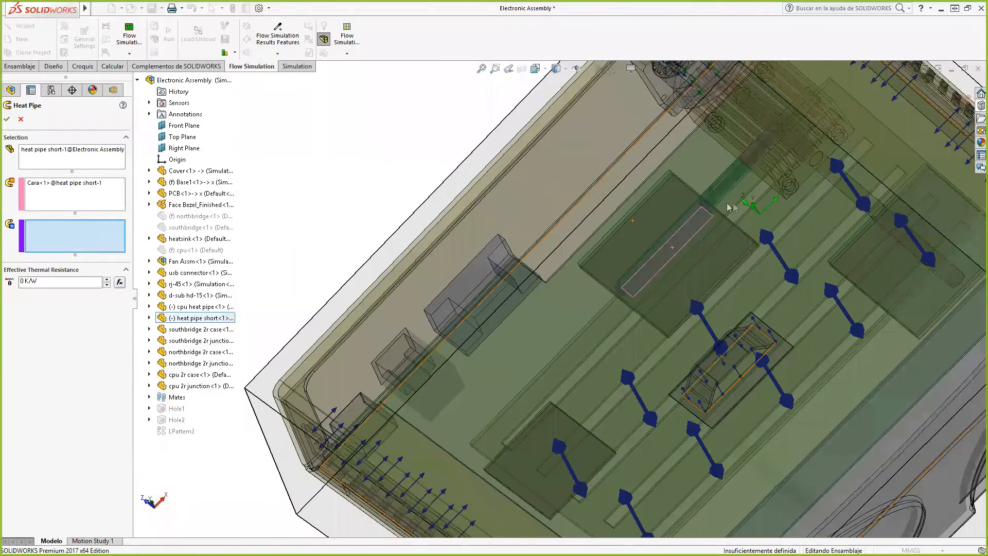
scroll(728, 207, down, 3)
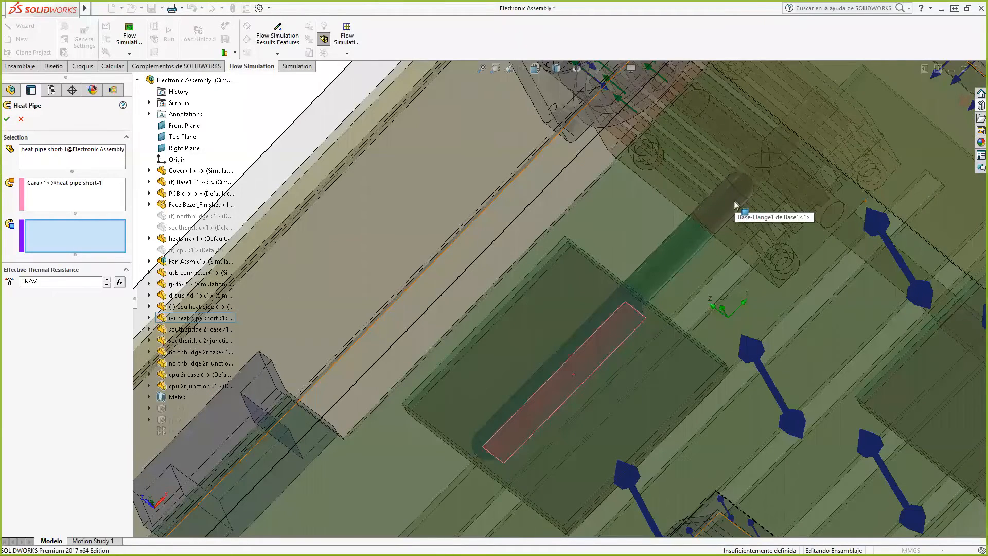
right_click(725, 201)
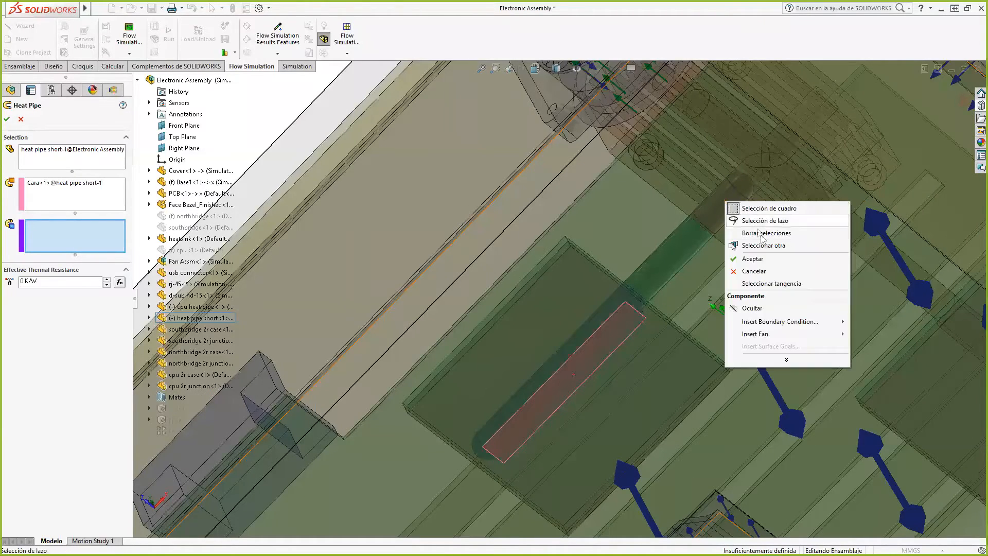
click(767, 245)
right_click(724, 205)
right_click(724, 206)
right_click(725, 206)
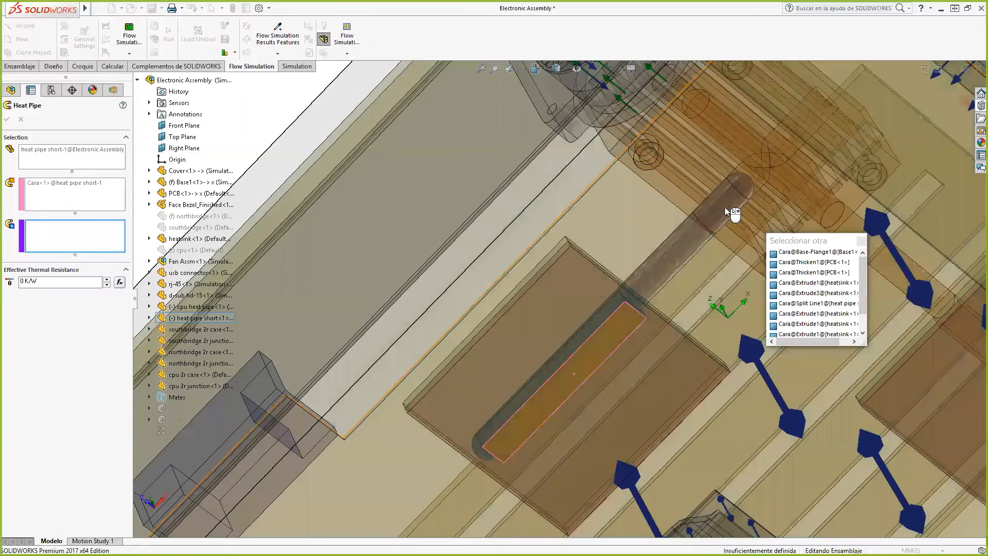
right_click(724, 205)
right_click(723, 205)
click(721, 205)
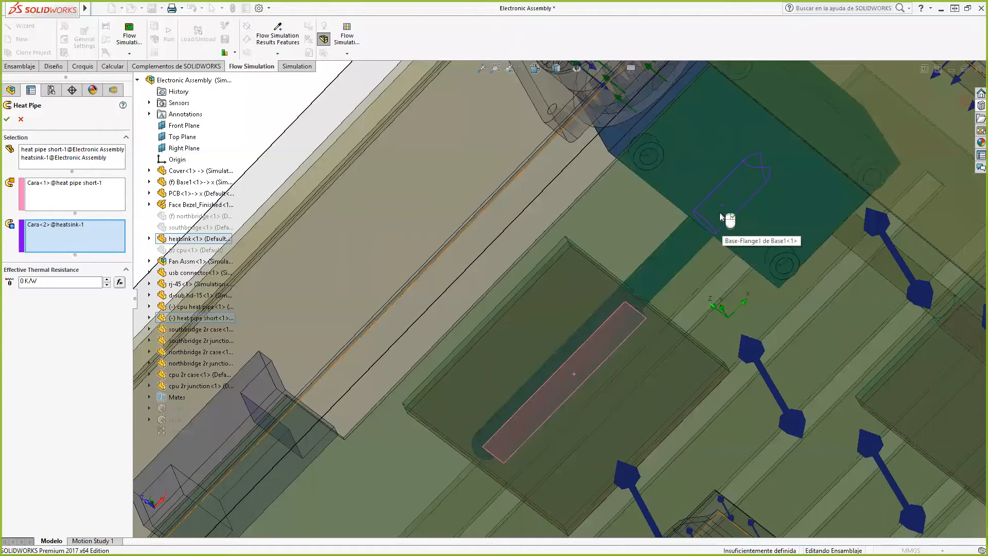
right_click(70, 226)
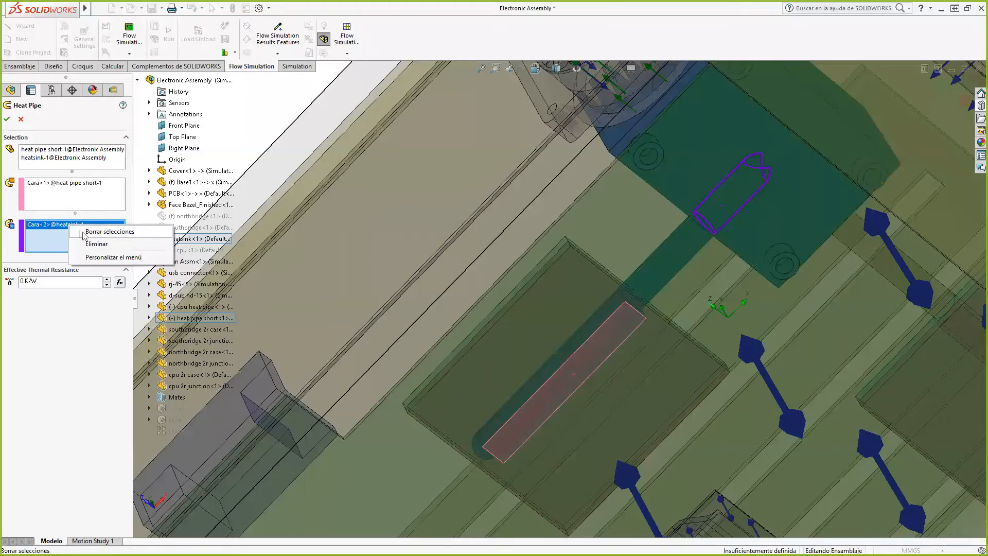
click(85, 232)
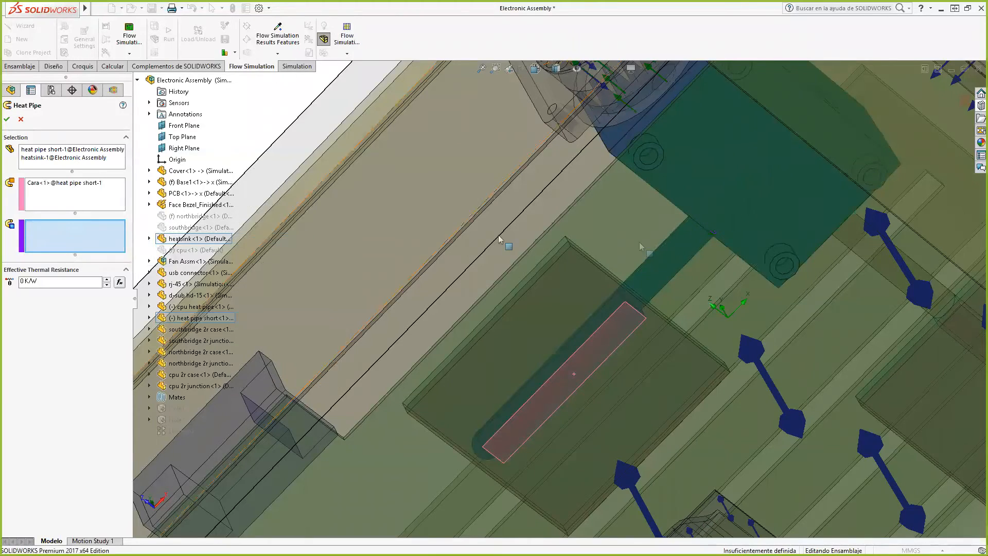
- Set the heat pipe short's cylindrical face inside the heatsink as the heat-out face
right_click(720, 215)
click(761, 256)
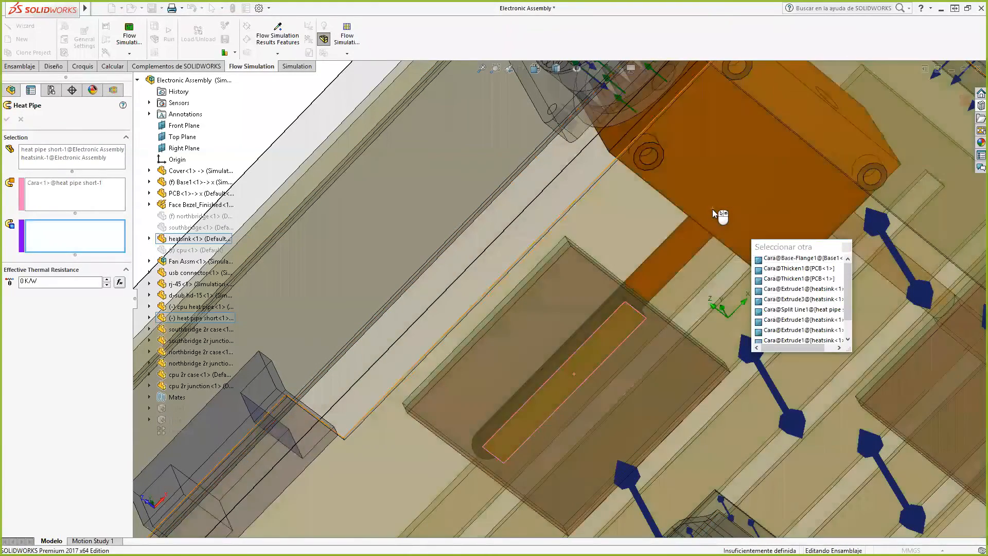
right_click(713, 210)
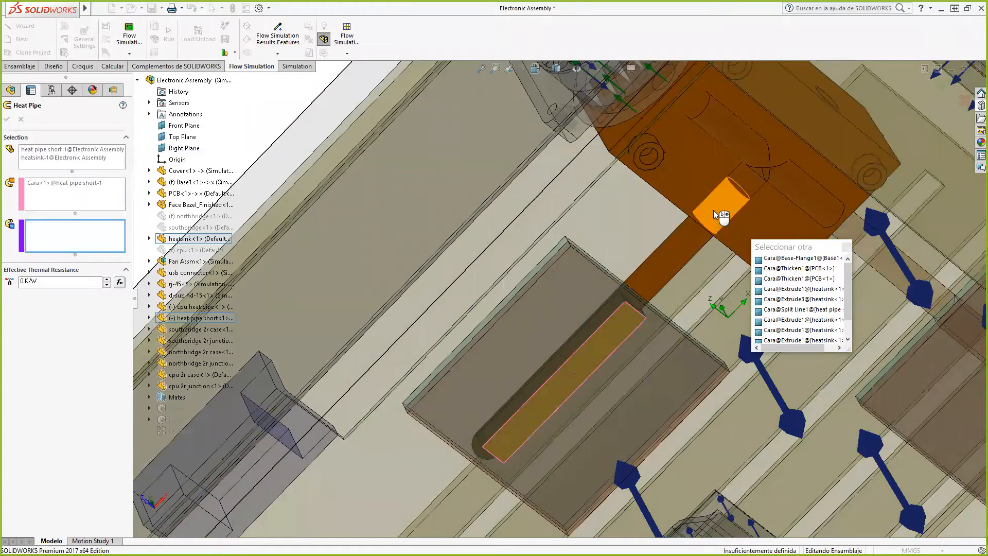
click(714, 210)
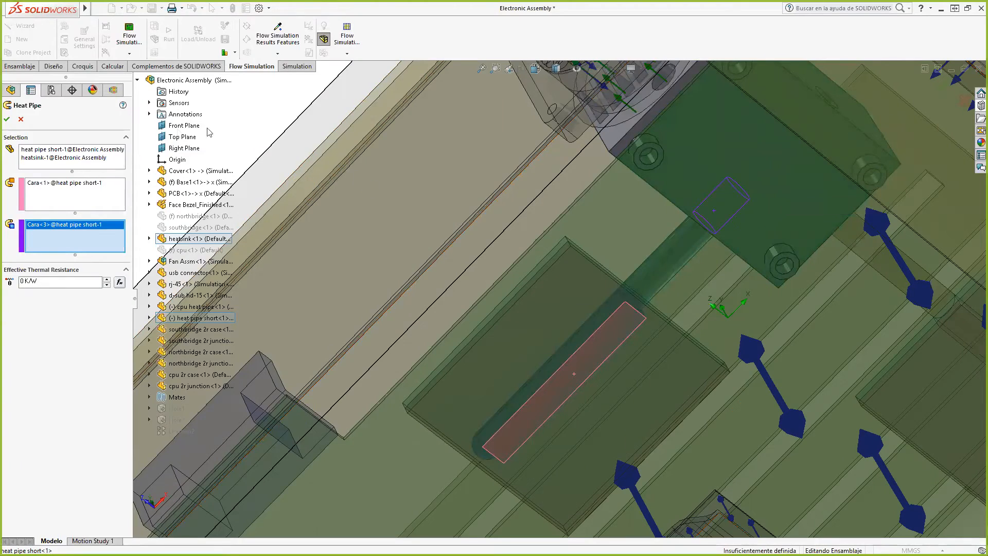
- Set the short heat pipe's effective thermal resistance to 0.3 K/W and accept the heat pipe
click(26, 281)
text(.3)
click(7, 120)
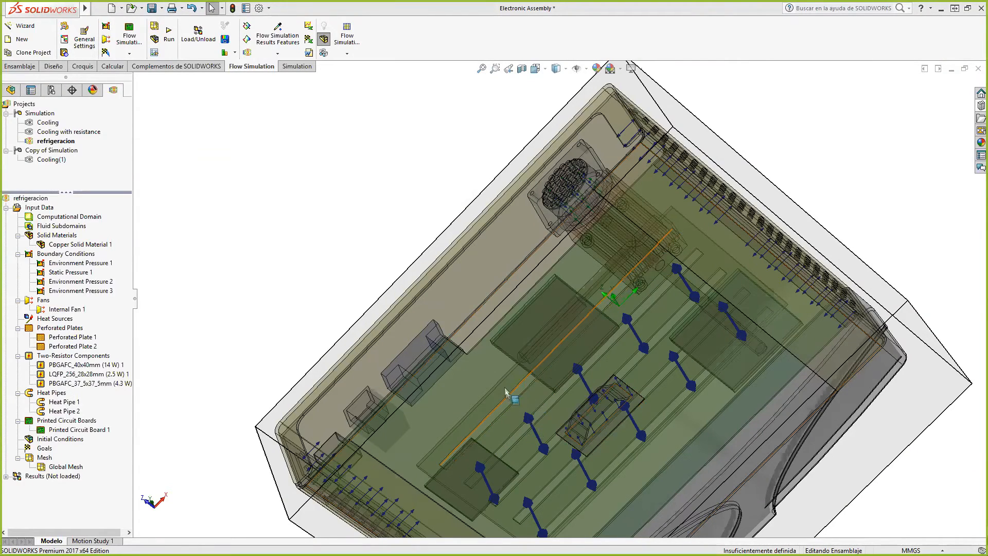
middle_drag(803, 184, 604, 390)
scroll(706, 426, up, 5)
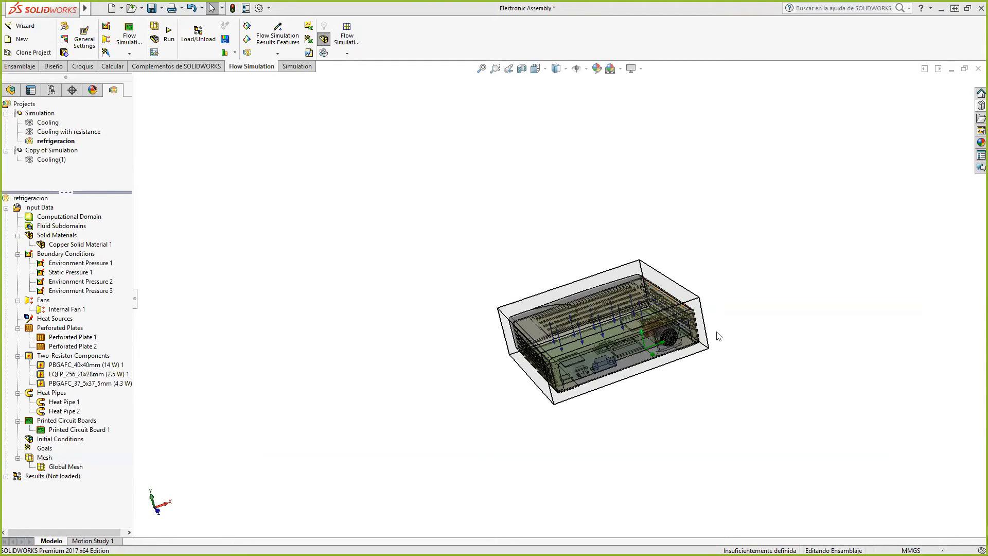
scroll(715, 335, down, 4)
middle_drag(648, 509, 597, 504)
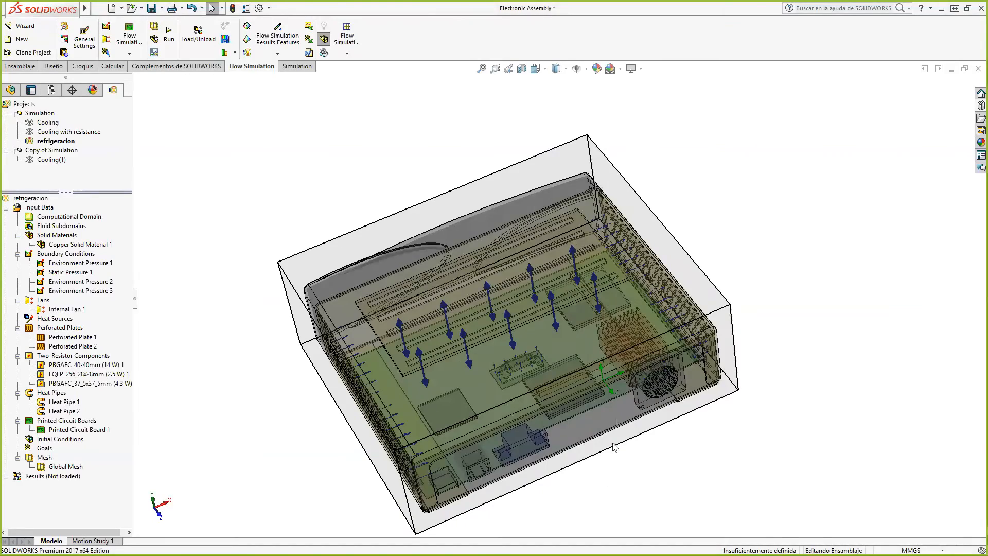
scroll(620, 317, down, 6)
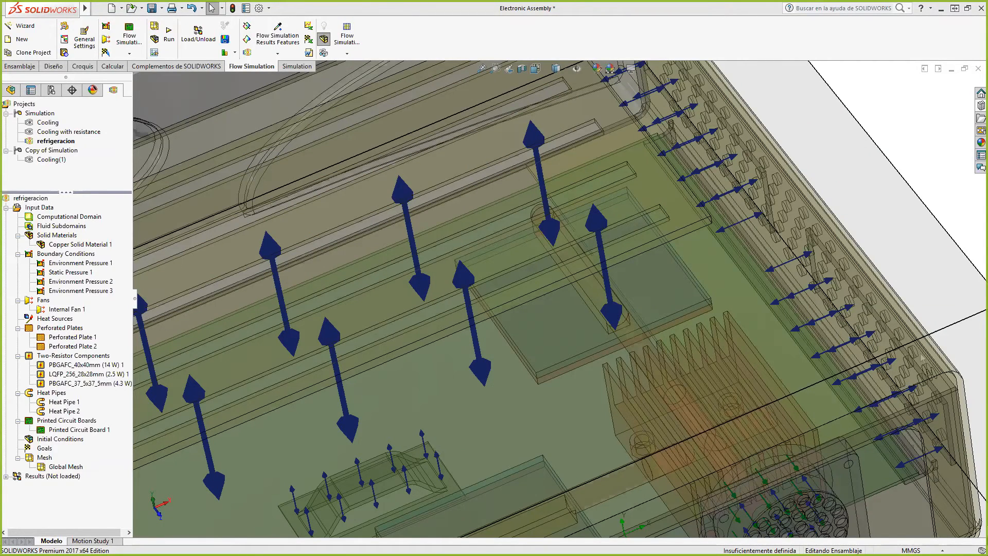
- Show Contact Resistances in the refrigeracion project's tree and collapse its boundary conditions and fans
right_click(19, 200)
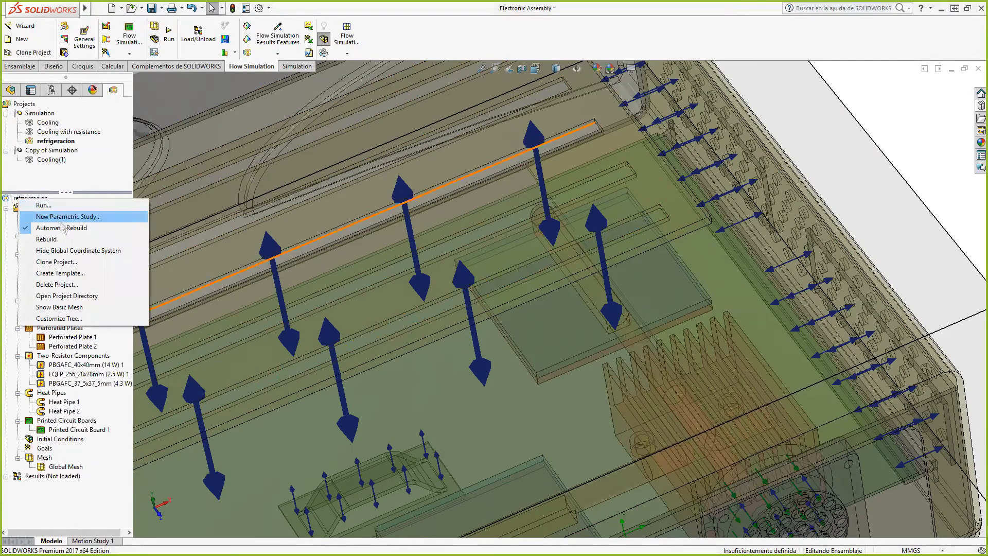
click(75, 319)
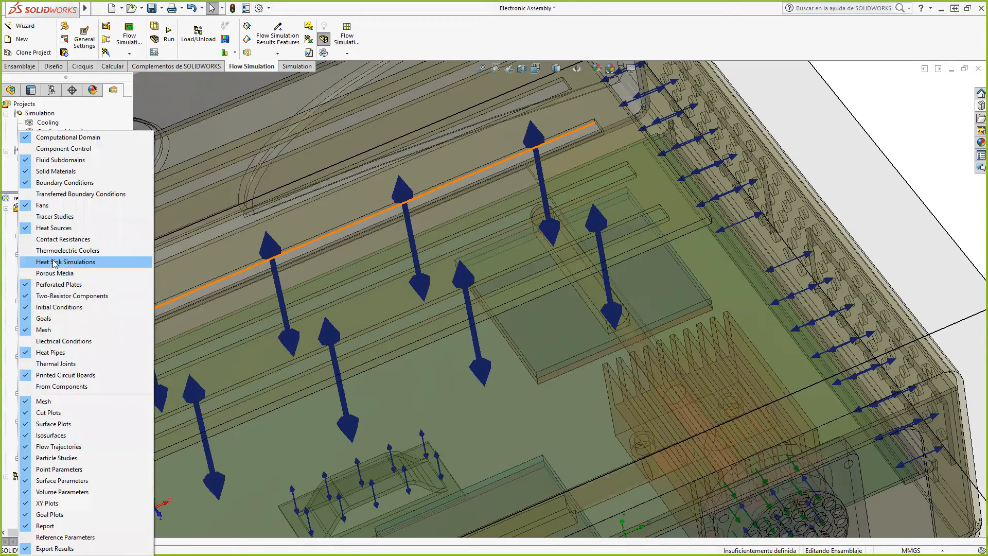
click(65, 240)
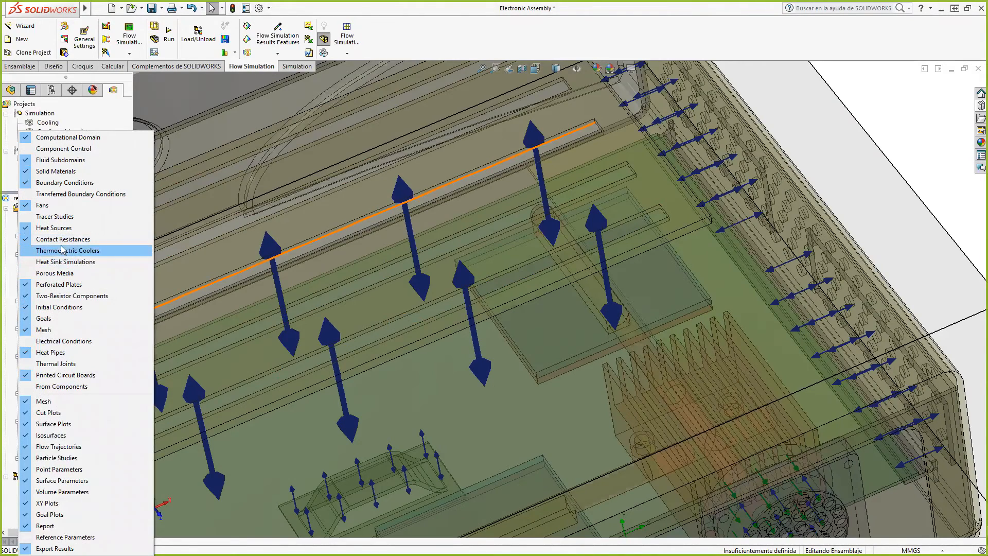
click(904, 127)
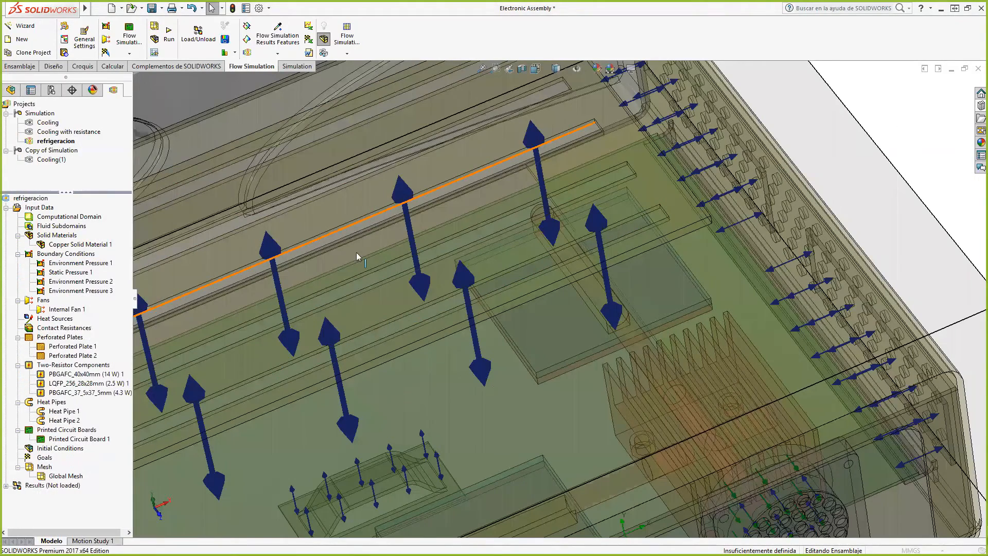
click(17, 253)
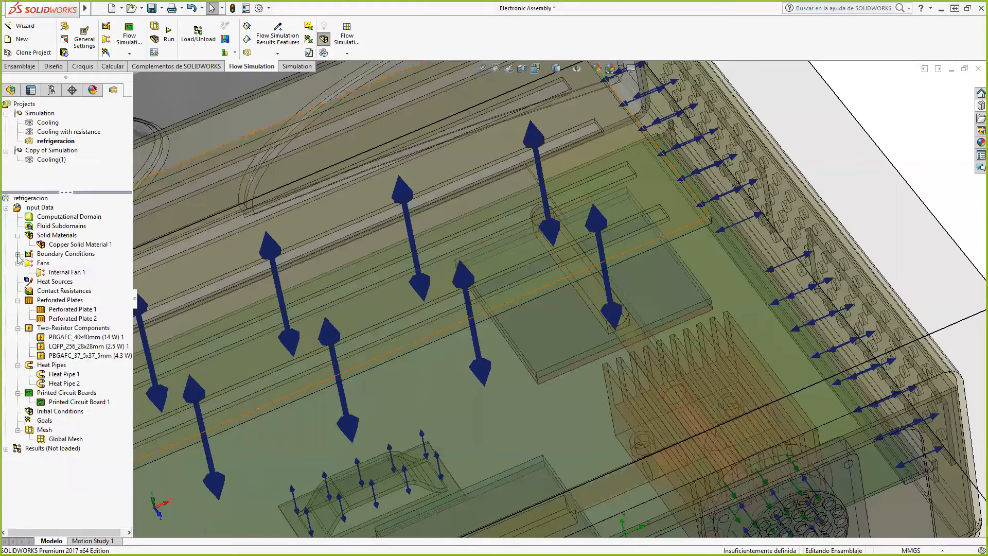
click(18, 264)
- Insert a contact resistance and select the cpu heat pipe's flat face over the CPU chip for it
right_click(57, 282)
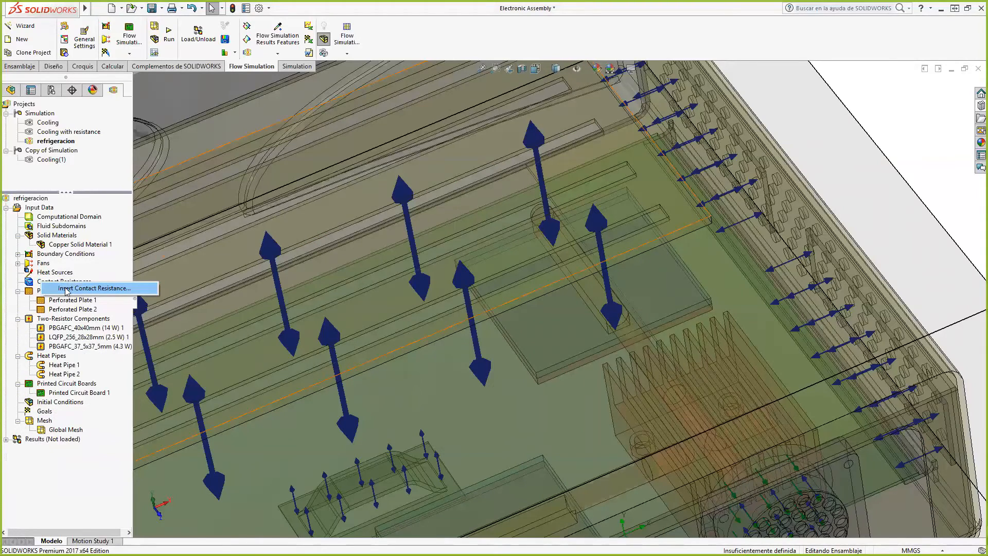
click(87, 288)
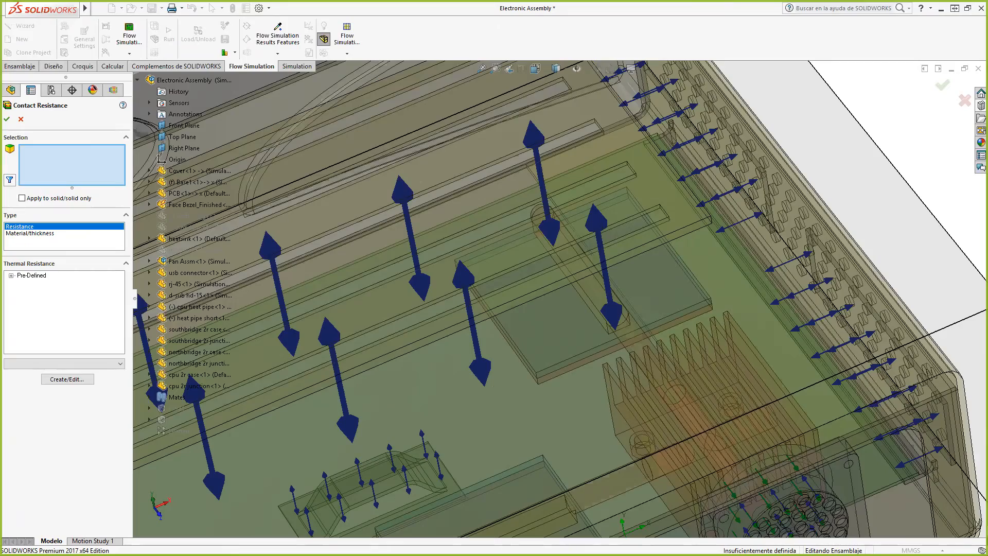
scroll(593, 348, up, 5)
middle_drag(593, 348, 449, 451)
scroll(498, 432, up, 3)
scroll(494, 385, down, 6)
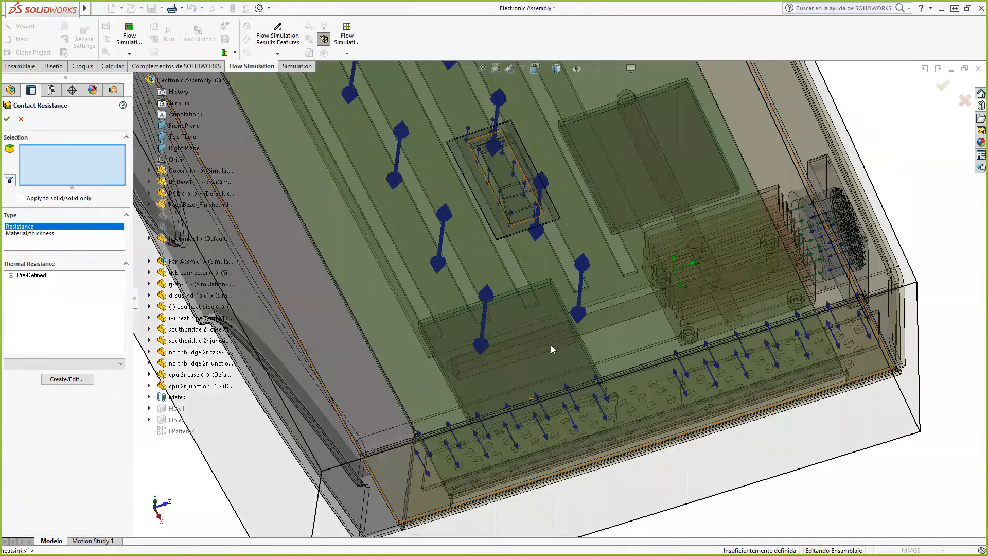
right_click(549, 347)
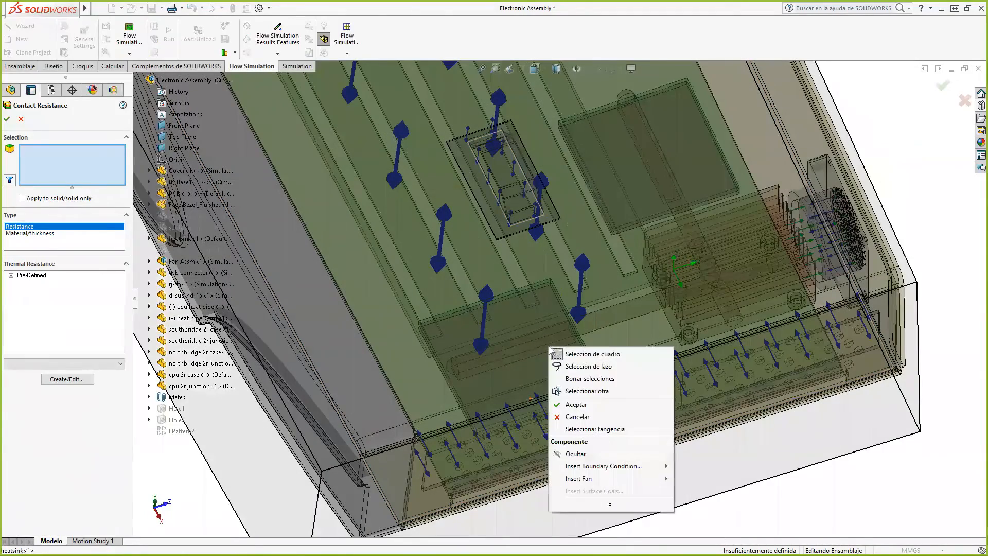
click(585, 392)
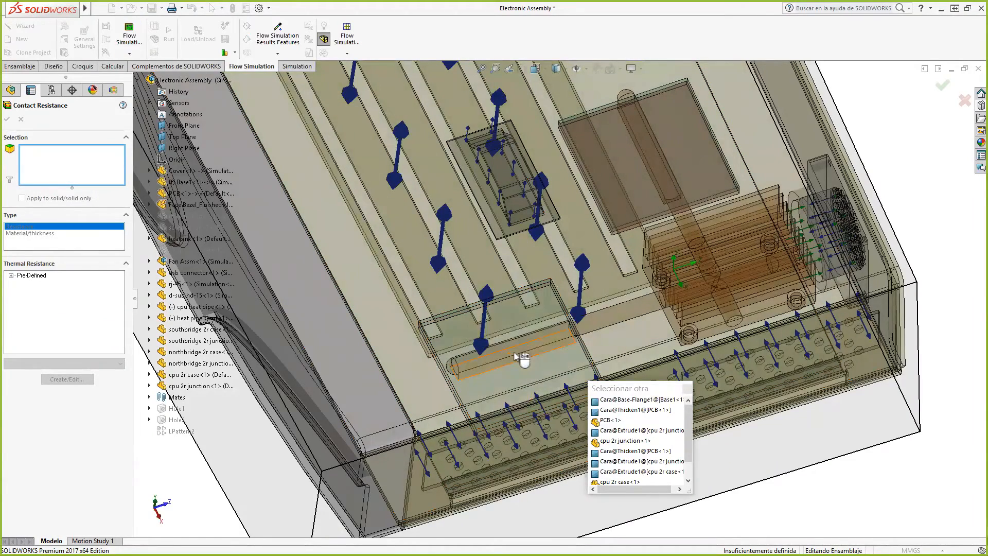
click(515, 352)
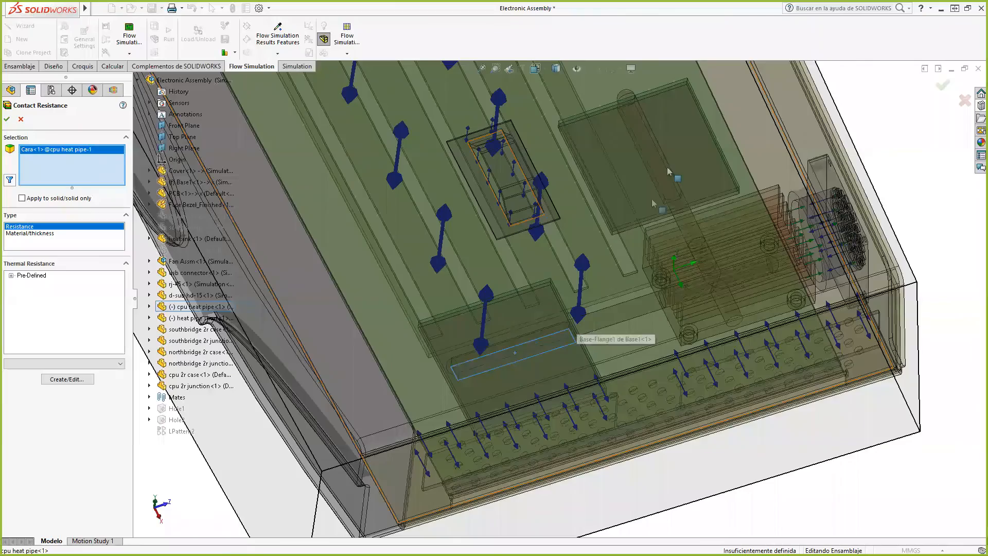
- Add the heat pipe short's flat face over the northbridge chip to the contact resistance selection
scroll(667, 170, up, 3)
scroll(633, 206, down, 6)
right_click(622, 216)
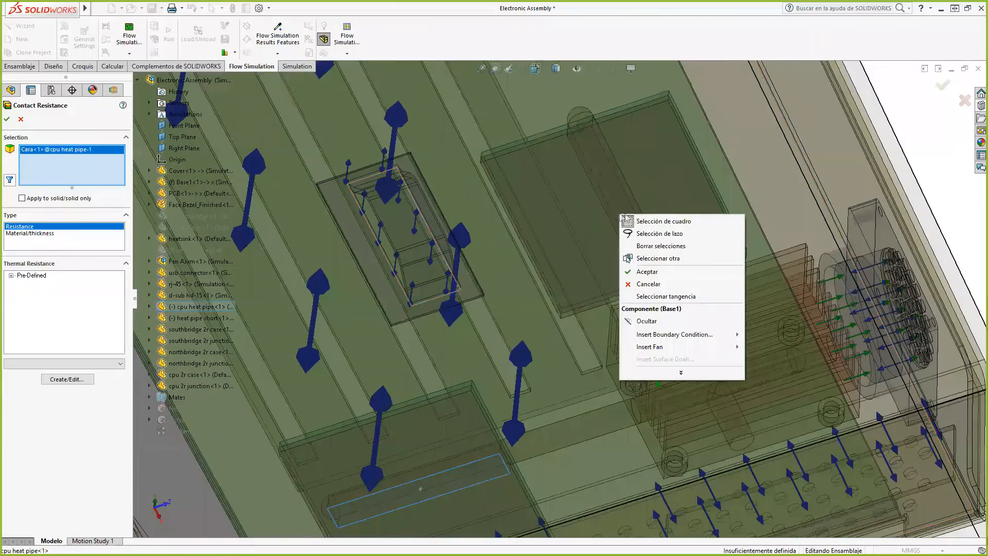
click(658, 257)
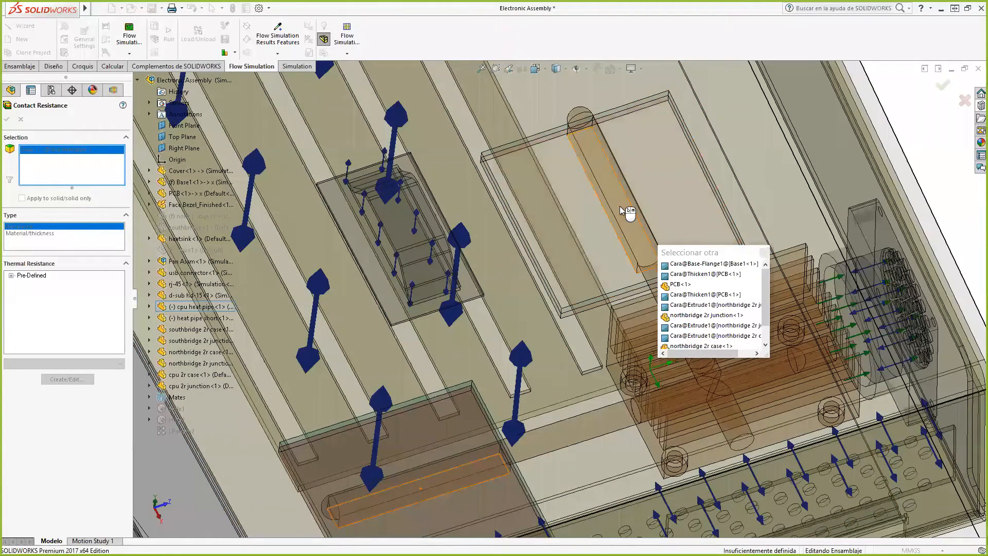
click(619, 206)
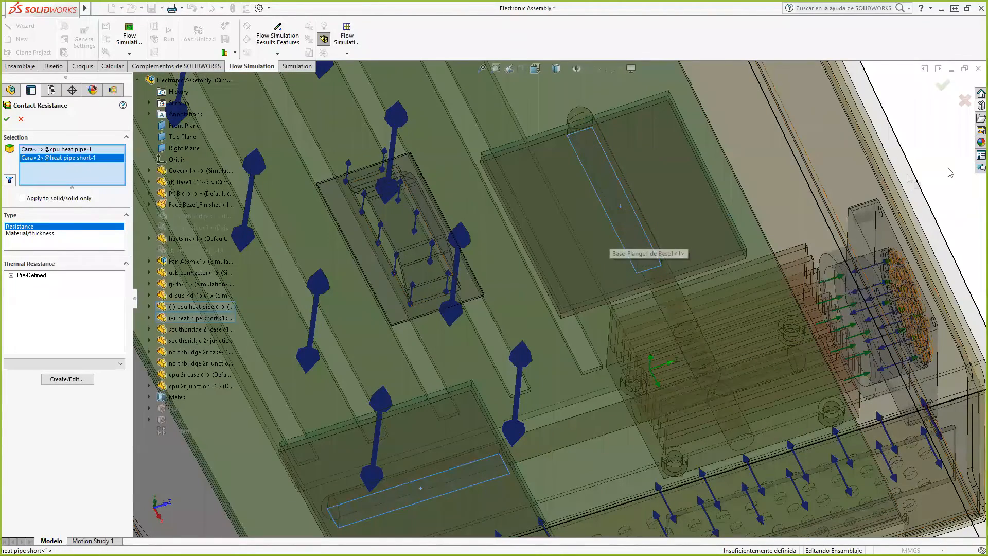
- Assign the pre-defined Bergquist interface material Bond-Ply 660 @ 25 psi to the contact resistance and accept it
scroll(936, 170, up, 3)
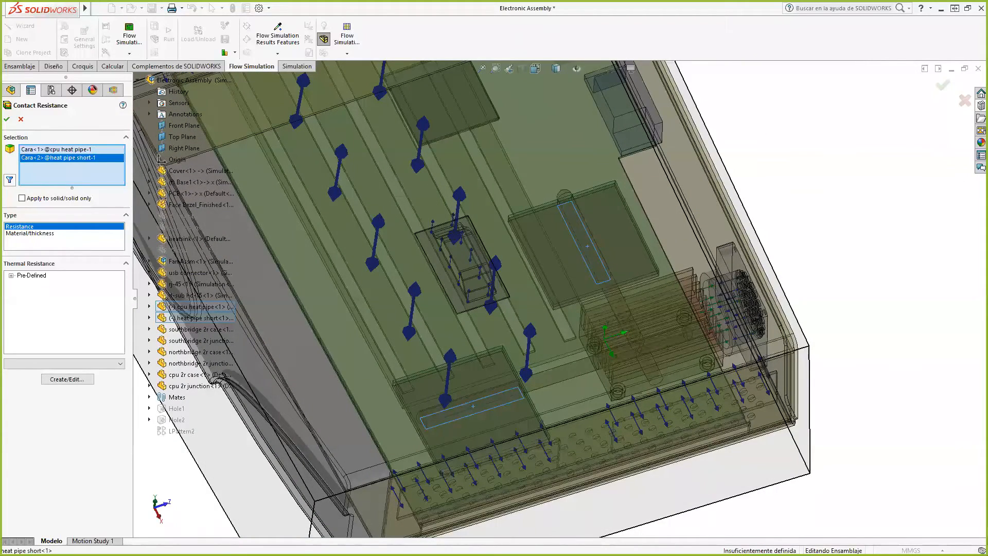
click(11, 276)
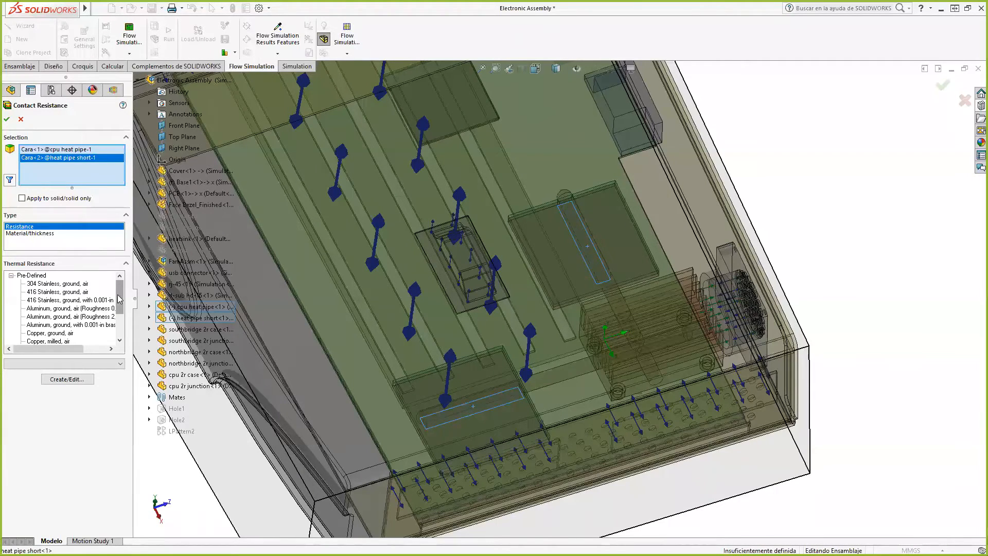
scroll(118, 300, down, 2)
click(53, 317)
double_click(49, 325)
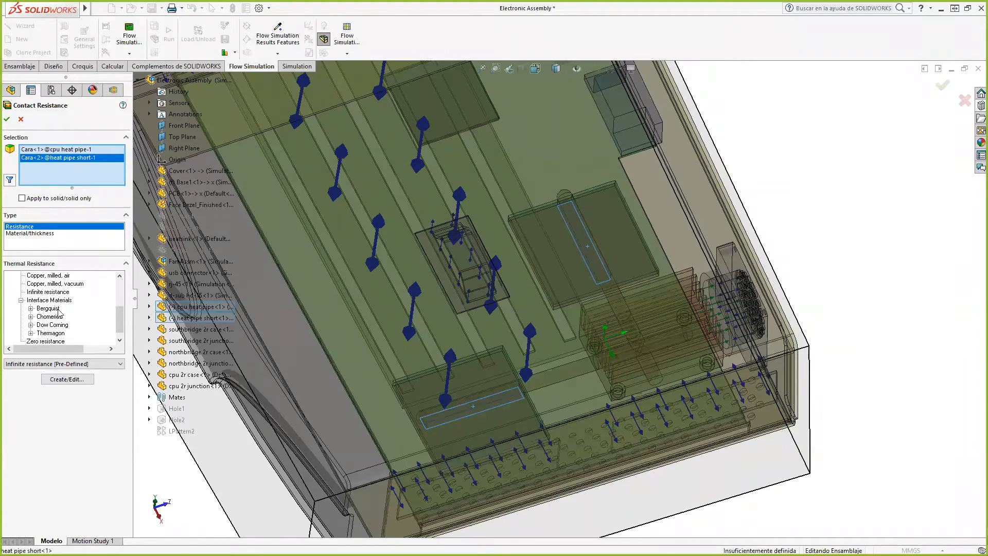
click(31, 308)
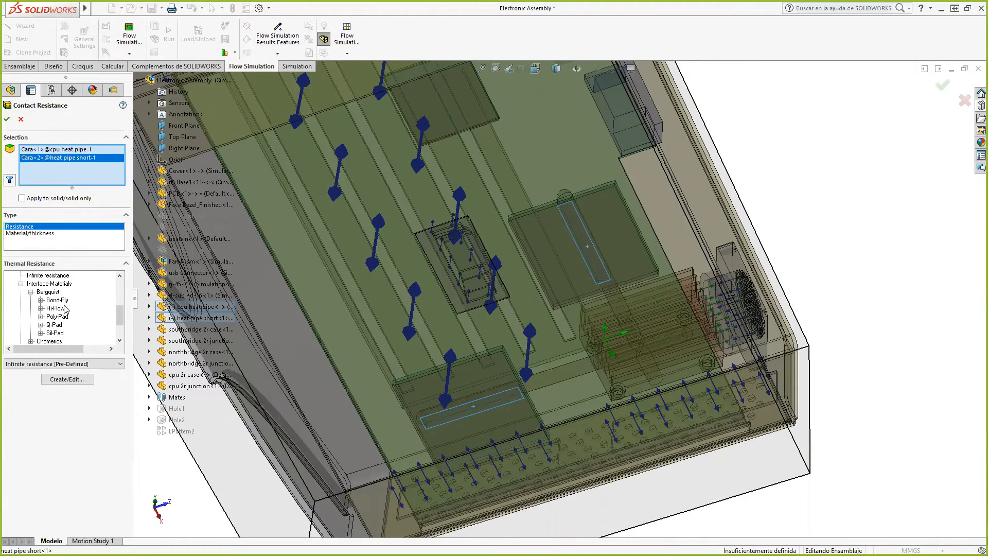
click(40, 300)
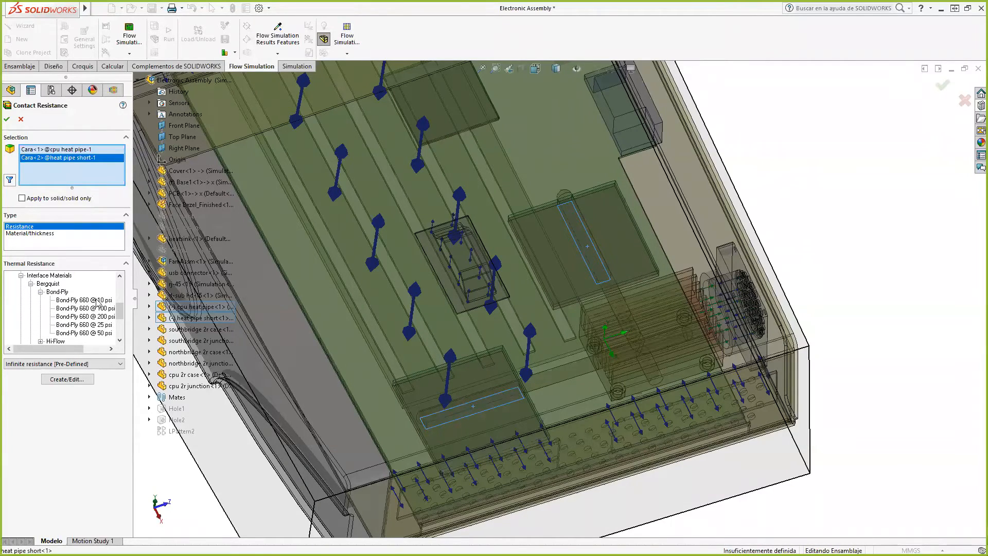
click(101, 325)
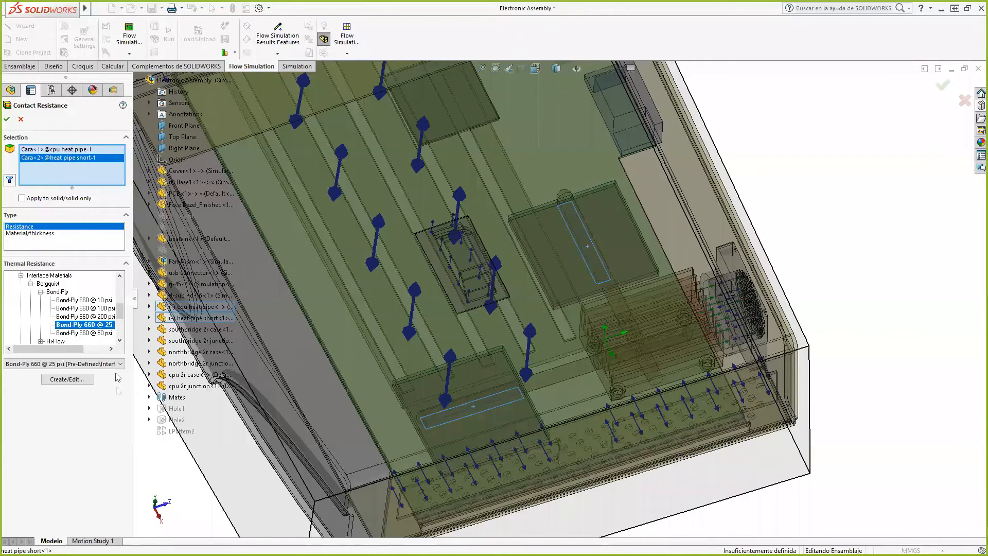
click(7, 119)
key(f)
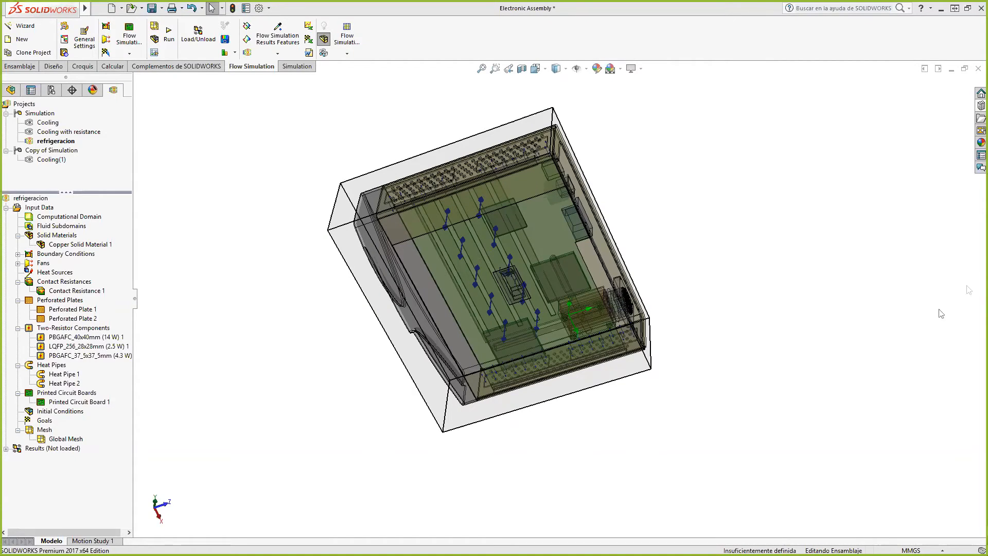
- Activate the Cooling project and inspect its environment pressure boundary conditions and internal fan on the model
middle_drag(715, 375, 707, 305)
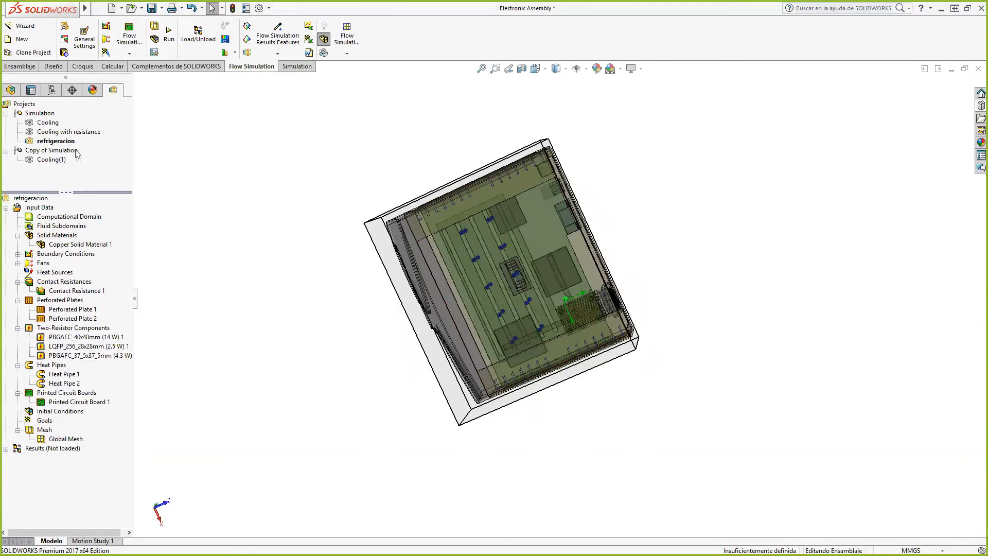
double_click(48, 123)
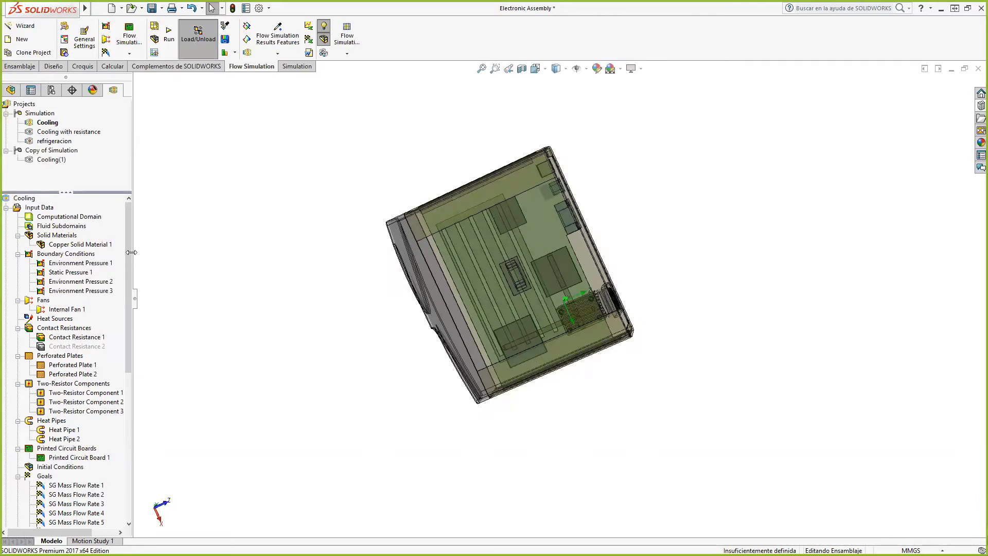
scroll(135, 262, down, 1)
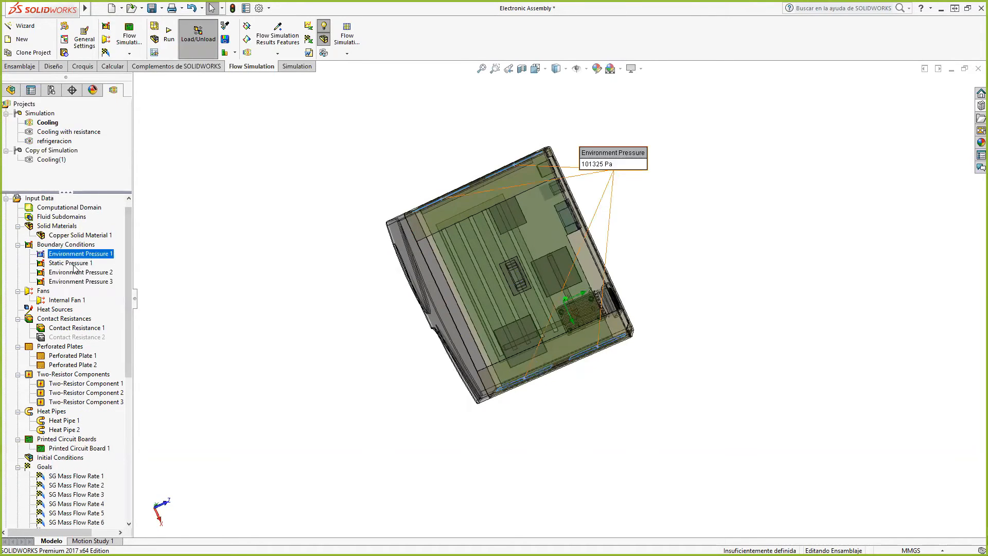
click(75, 282)
click(74, 283)
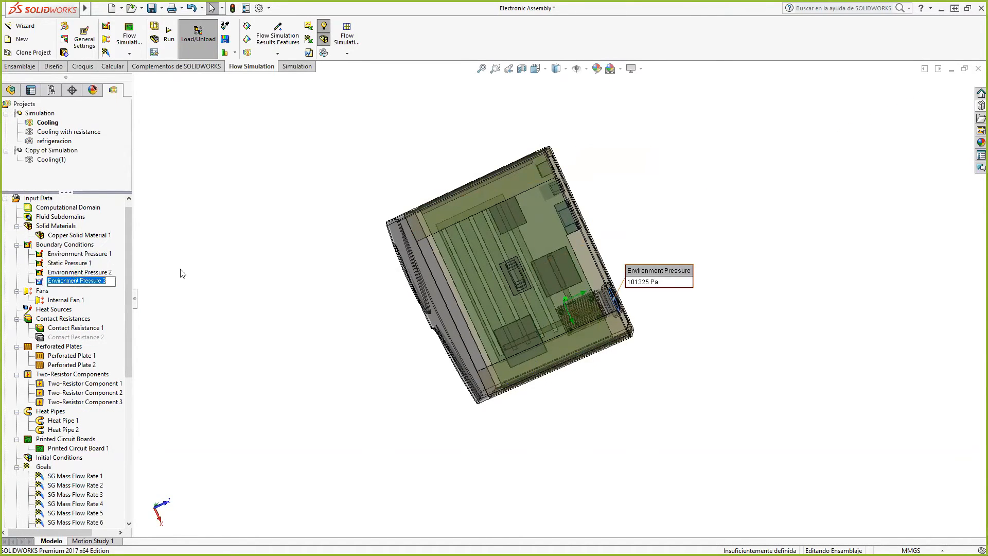
click(202, 267)
click(75, 302)
middle_drag(614, 242, 515, 387)
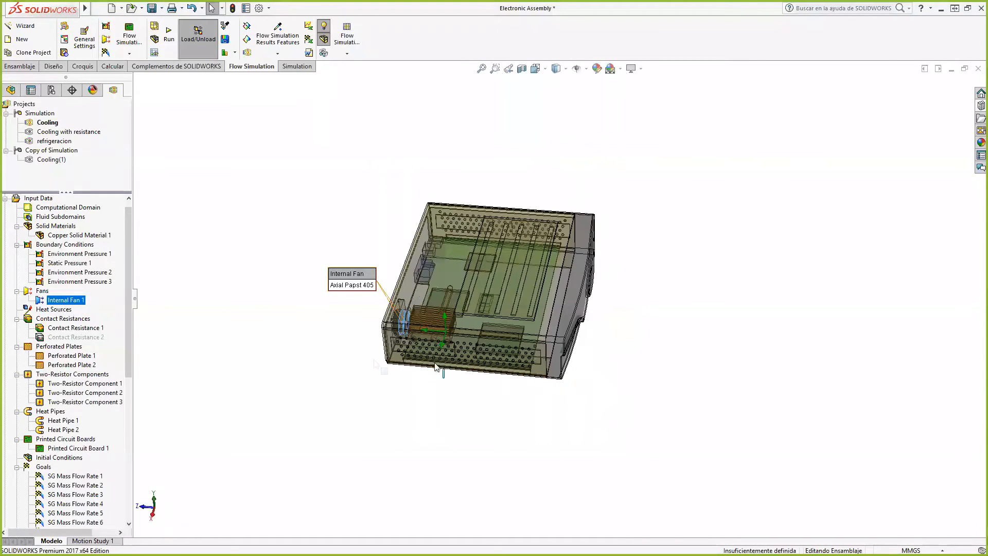
- Examine the Cooling project's contact resistance, perforated plate, two-resistor components, first heat pipe and printed circuit board on the model
click(96, 328)
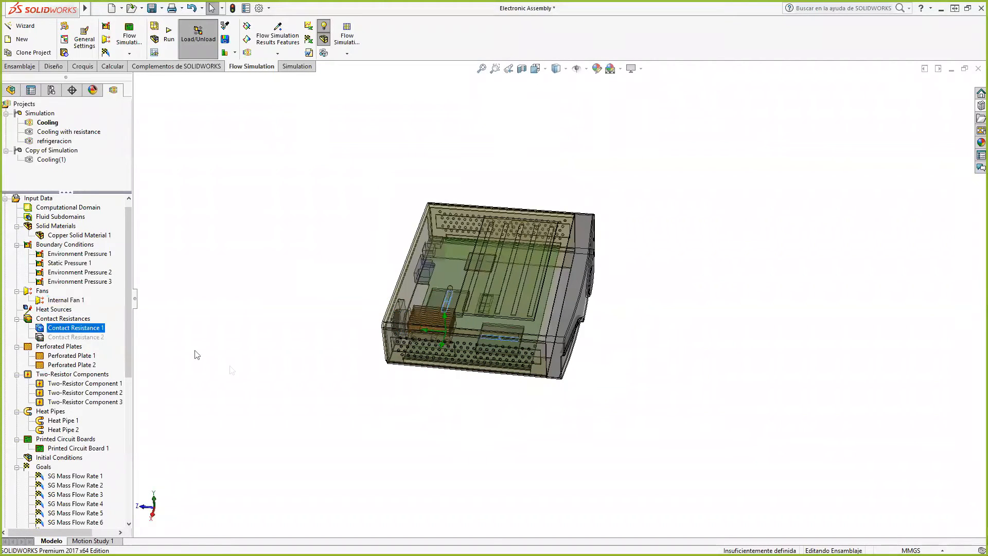
scroll(501, 324, down, 3)
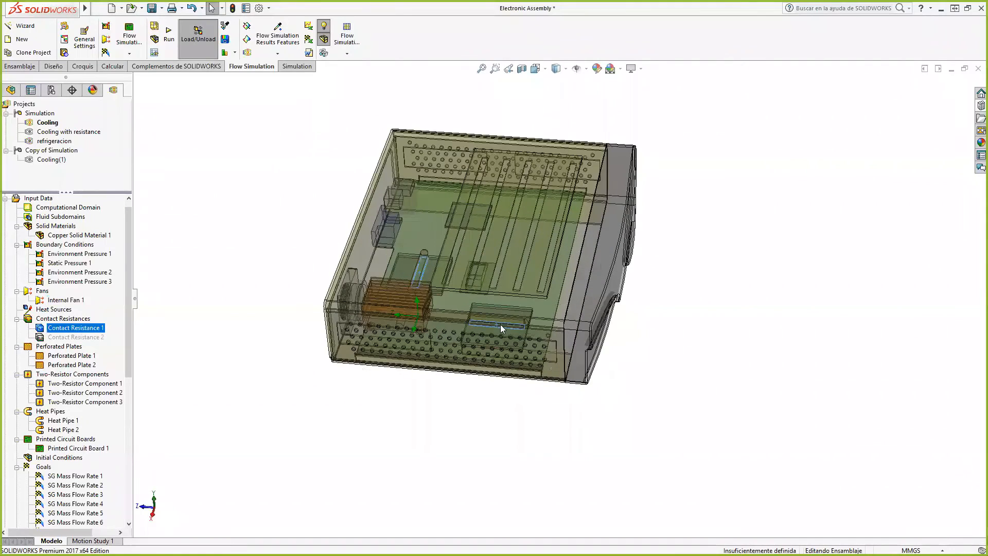
click(78, 364)
click(86, 384)
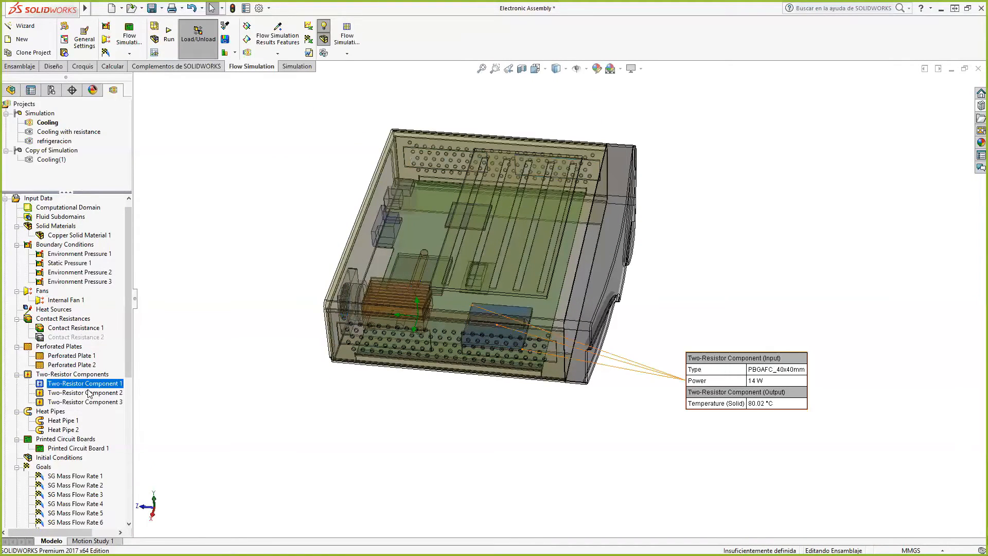
click(89, 393)
click(214, 427)
click(65, 421)
scroll(359, 423, down, 3)
scroll(656, 202, down, 2)
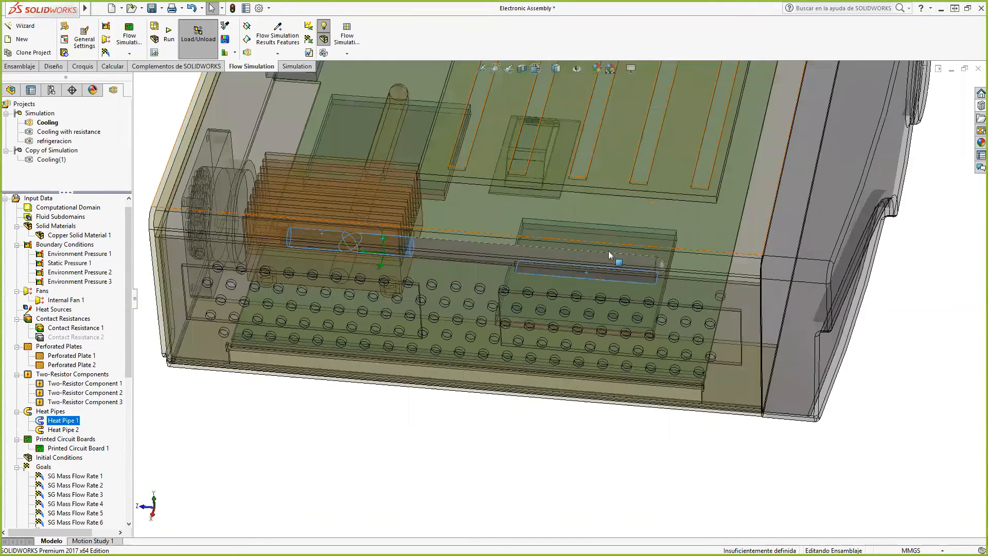
click(72, 448)
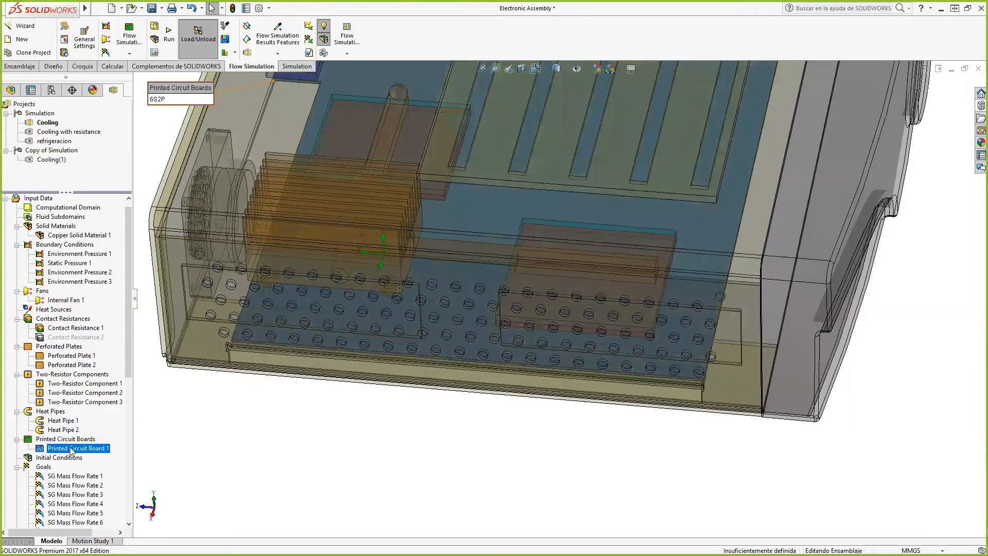
scroll(642, 437, up, 3)
click(873, 295)
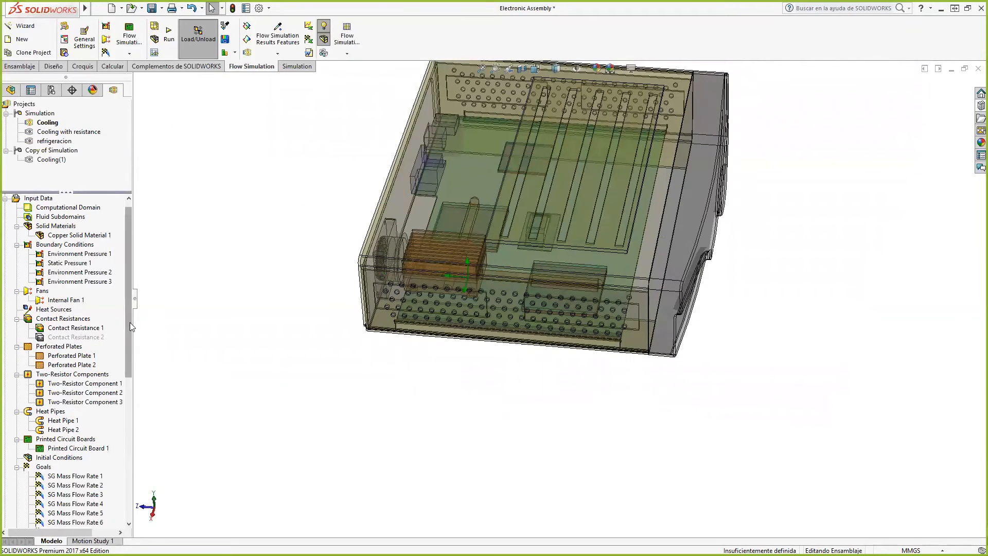
- Review the CPU, Northbridge, Southbridge and Heatsink maximum temperature goals, including the CPU goal's definition
scroll(77, 278, down, 7)
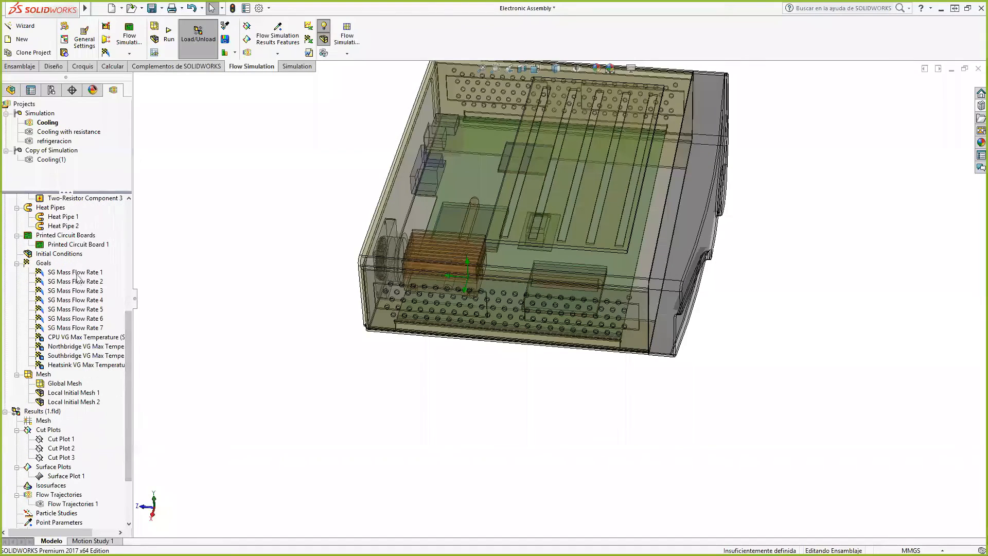
click(77, 347)
click(77, 357)
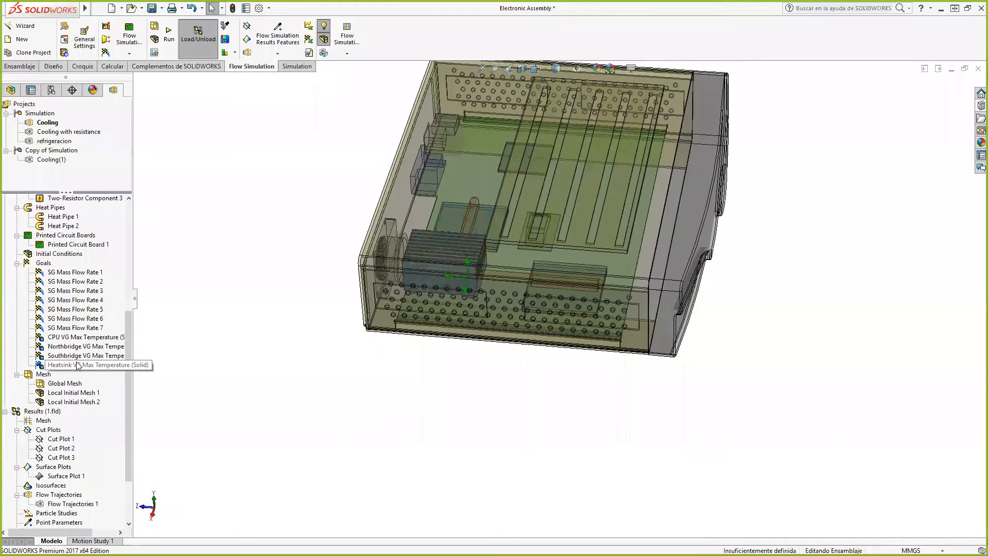
click(77, 337)
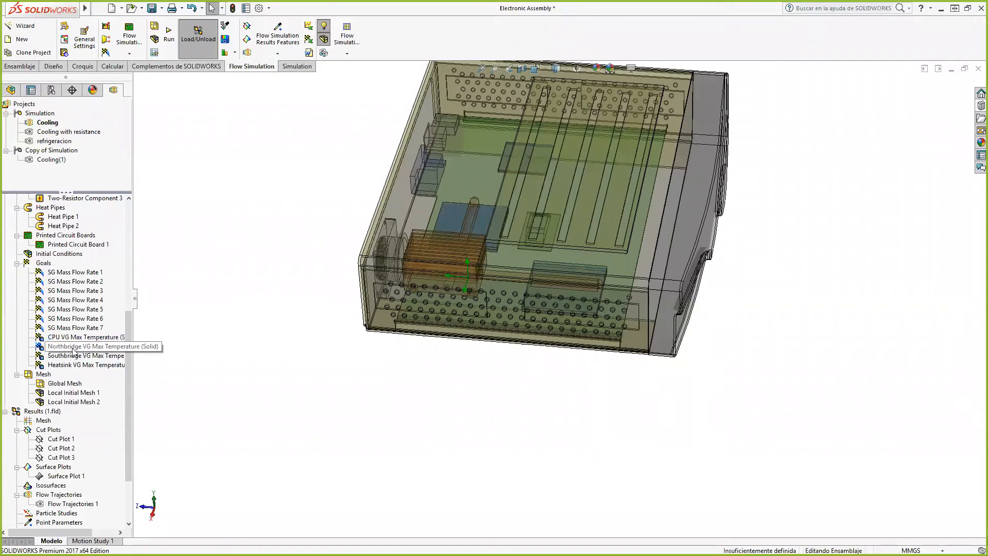
right_click(75, 340)
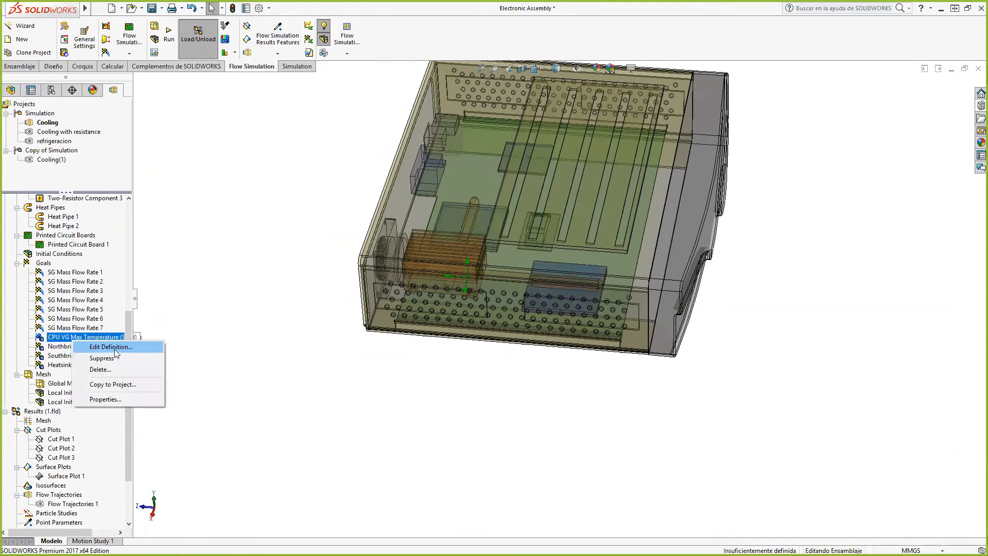
click(111, 347)
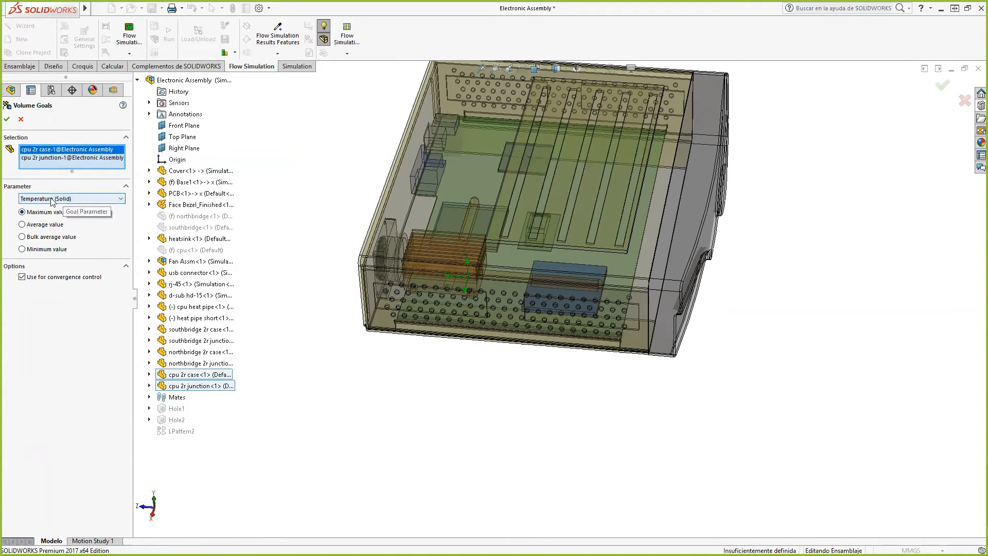
click(7, 118)
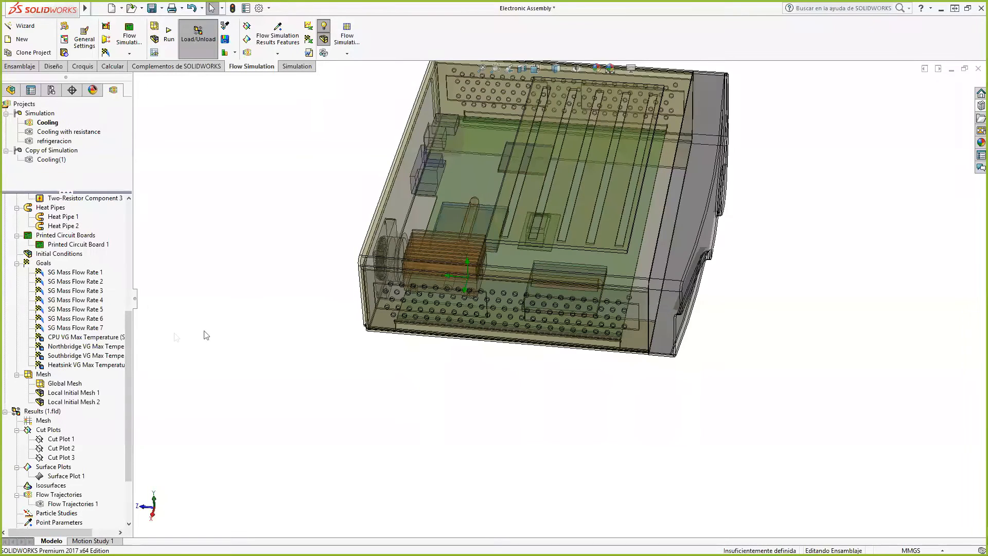
click(83, 355)
click(83, 365)
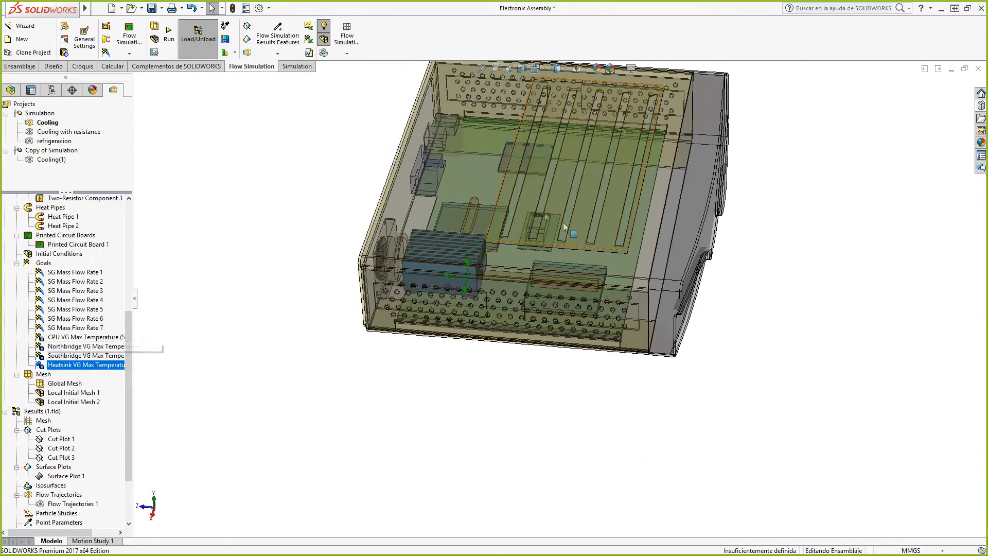
click(305, 311)
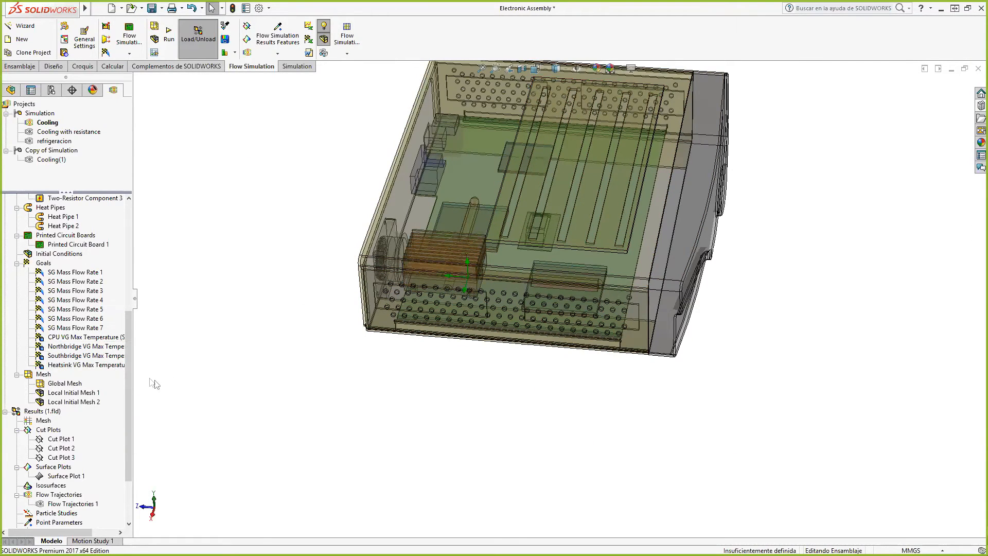
- Open the definition of Local Initial Mesh 1, check its refinement settings and close it
scroll(103, 364, down, 3)
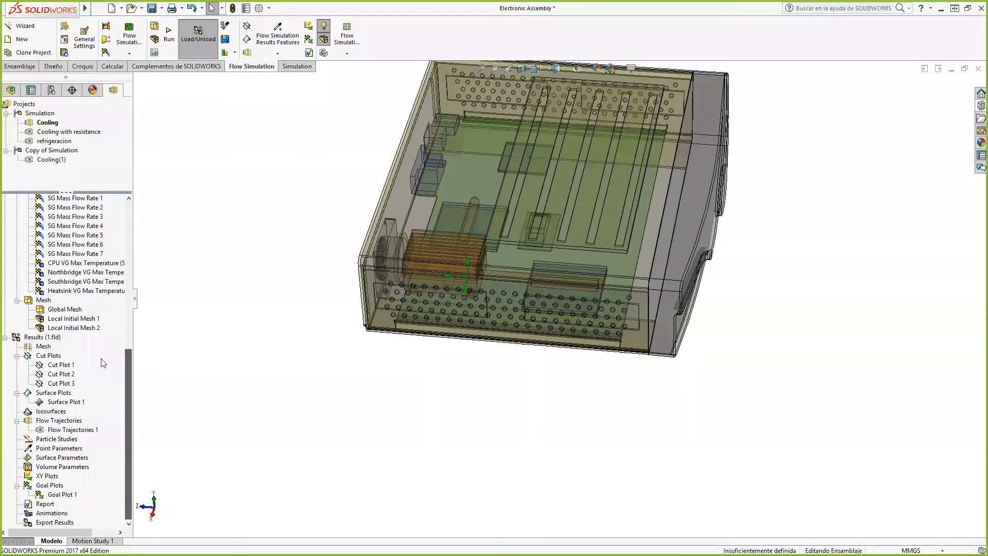
click(72, 319)
right_click(72, 318)
click(111, 325)
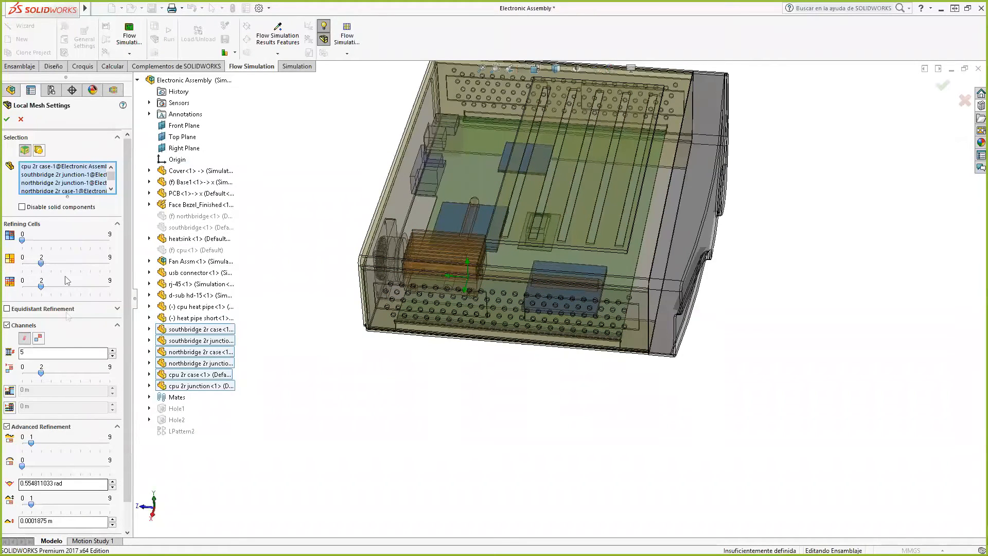
click(7, 119)
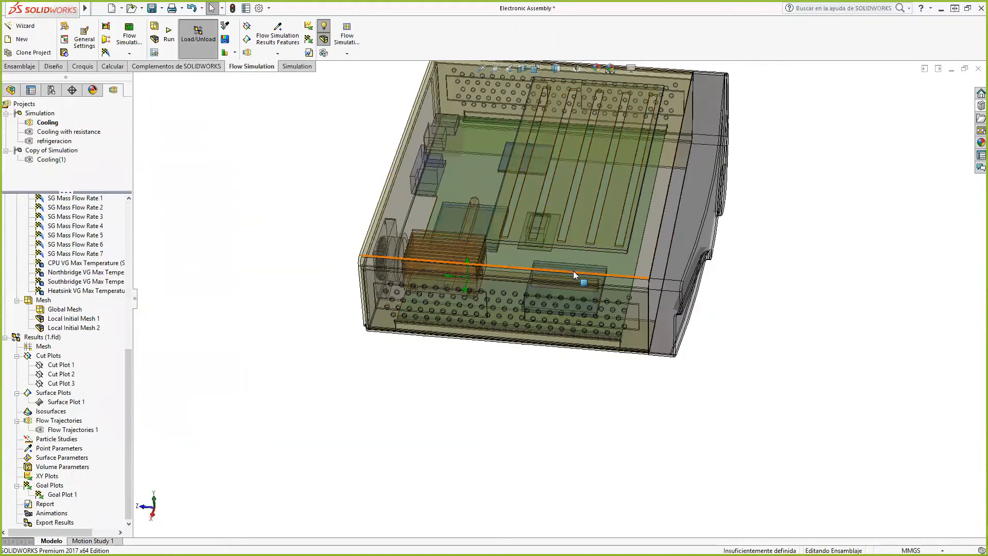
middle_drag(744, 348, 768, 263)
middle_drag(691, 329, 755, 366)
right_click(751, 362)
click(725, 352)
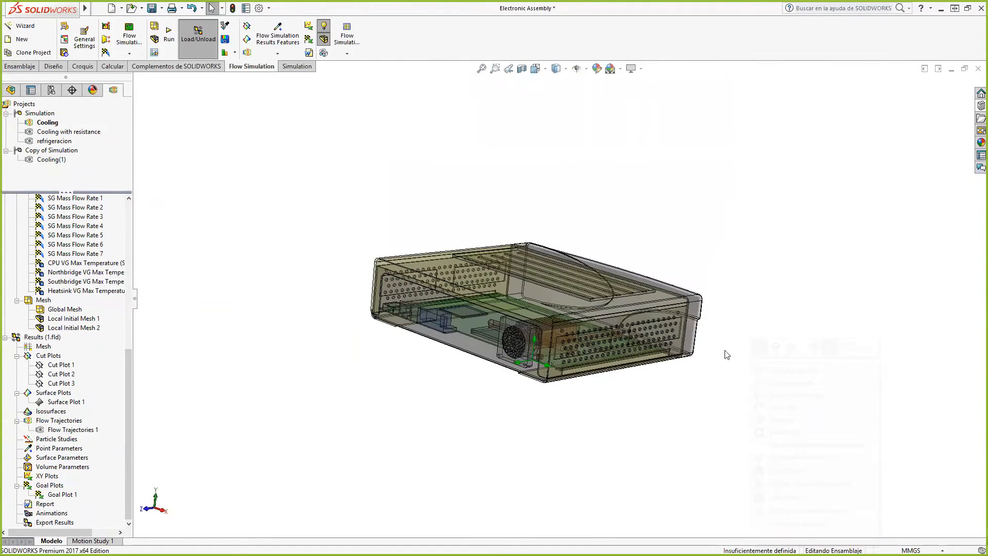
middle_drag(769, 206, 745, 256)
right_click(744, 256)
click(195, 288)
scroll(64, 258, up, 1)
scroll(73, 285, up, 4)
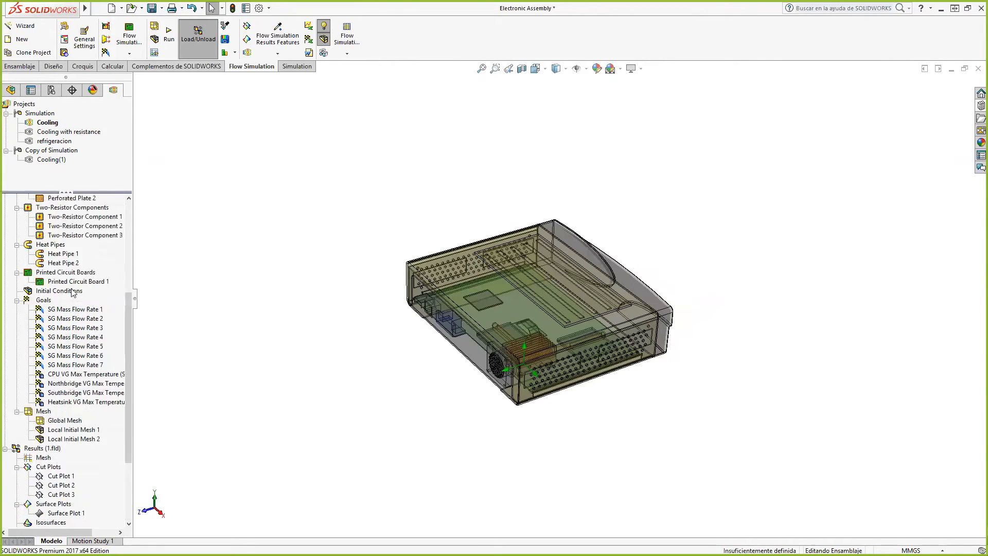
- Check which components the Northbridge and Southbridge maximum temperature goals refer to
scroll(74, 284, down, 5)
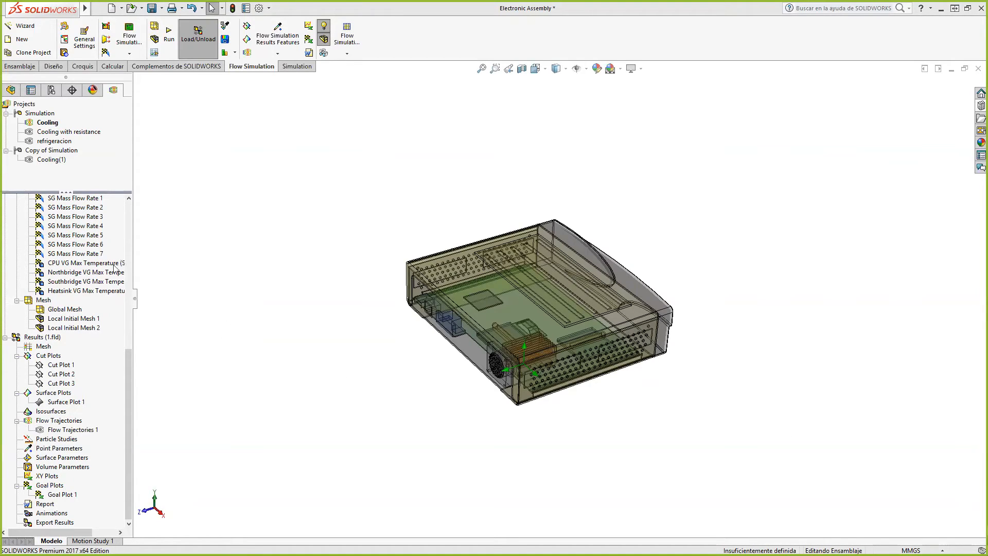
click(89, 272)
click(85, 284)
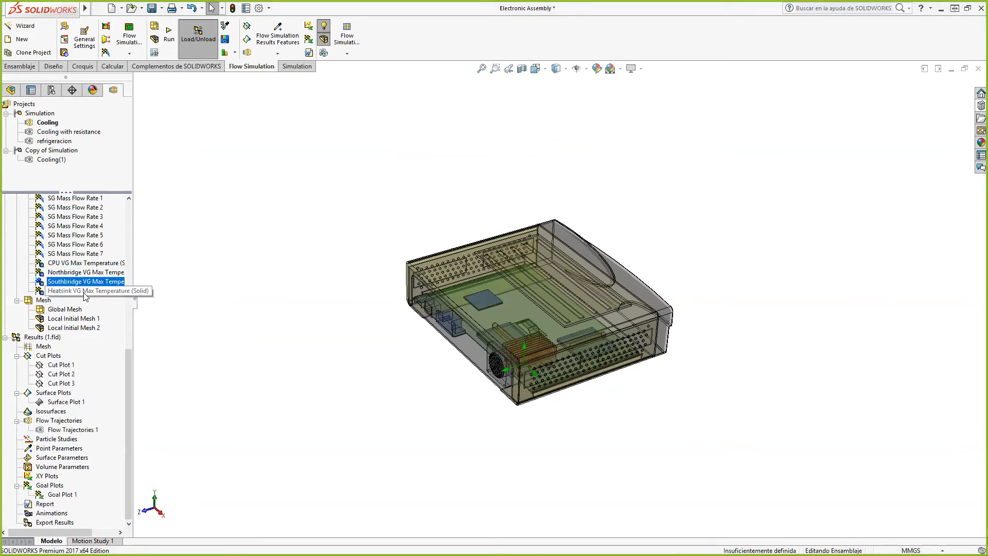
click(177, 309)
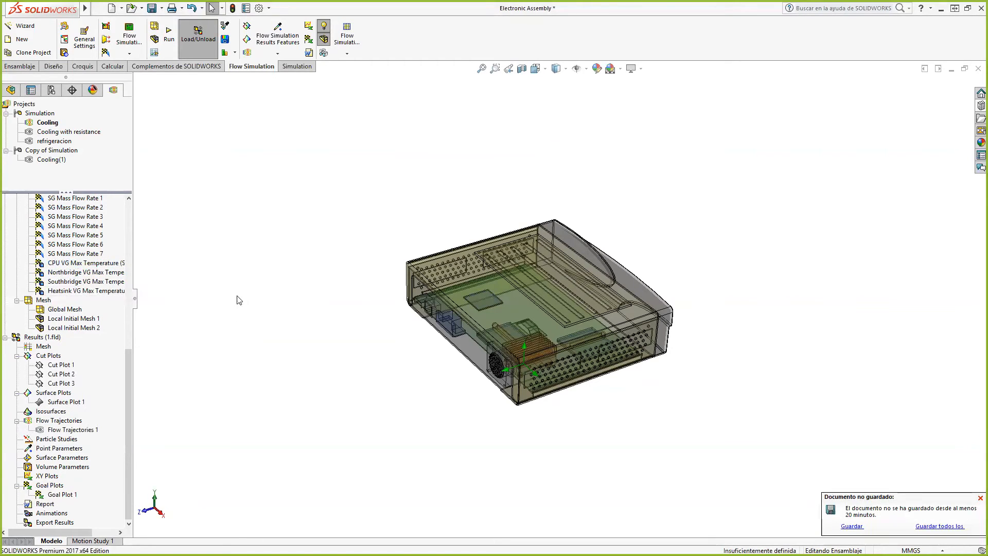
- Show Cut Plot 1 from the Cooling project's results on the assembly
click(61, 365)
right_click(65, 365)
click(93, 387)
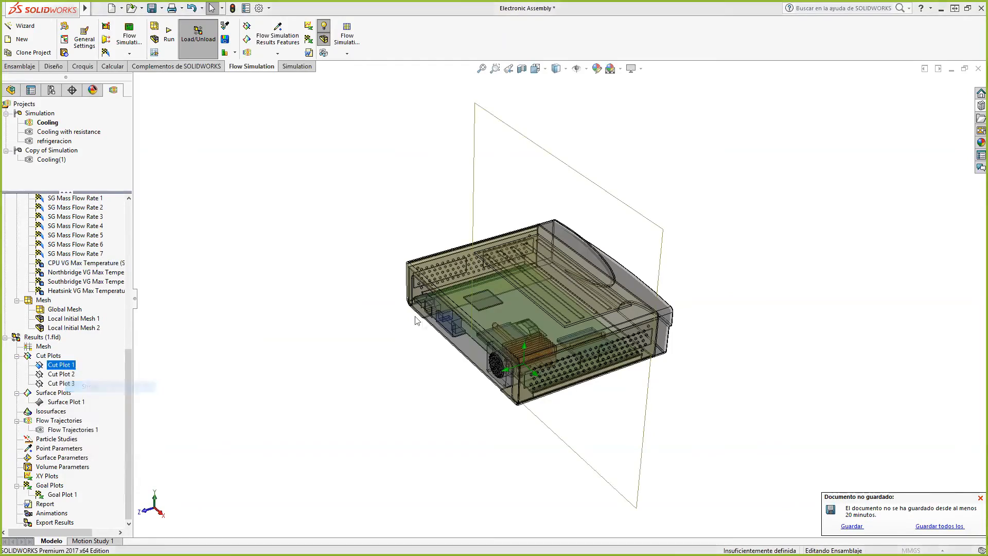
- Examine the mesh cells of Cut Plot 1 up close along the cover and circuit board and from several angles
middle_drag(408, 330, 507, 323)
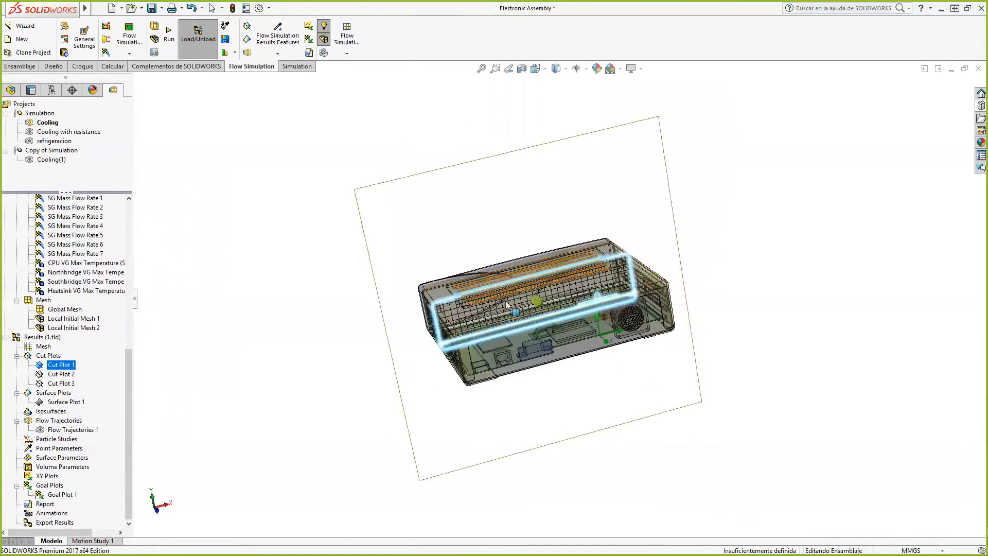
scroll(533, 291, down, 6)
scroll(694, 222, down, 8)
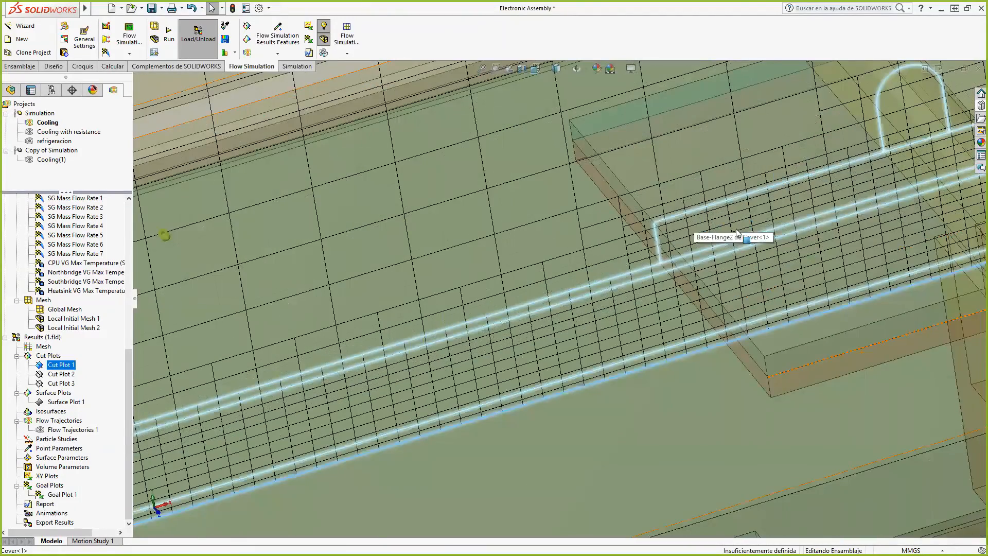
scroll(695, 221, up, 8)
scroll(427, 244, down, 4)
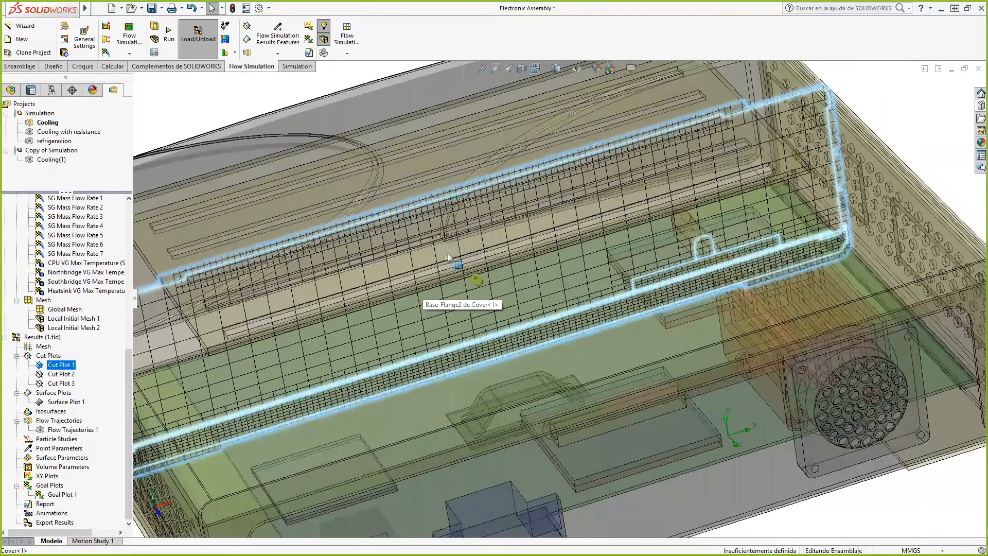
scroll(453, 259, down, 3)
scroll(469, 271, up, 2)
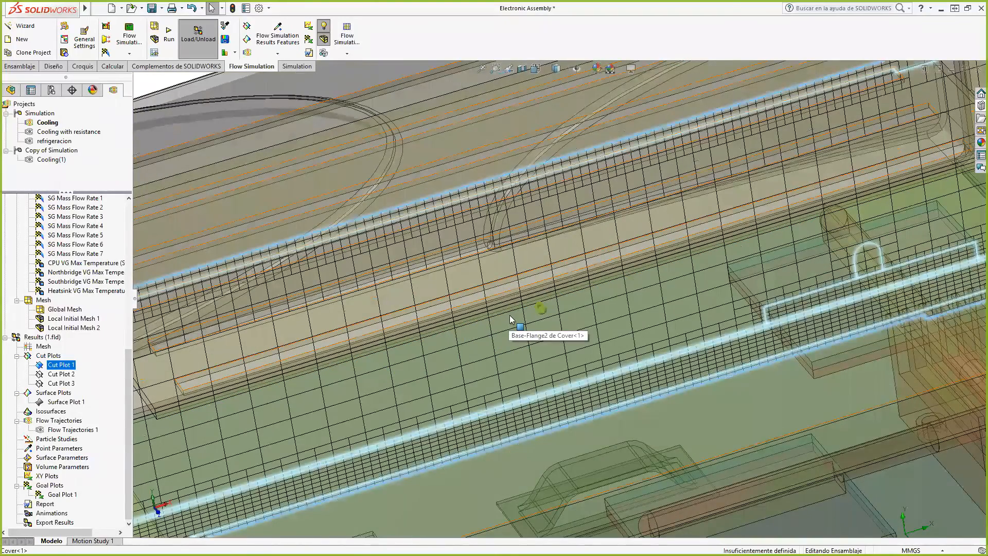
scroll(510, 315, up, 6)
scroll(287, 303, up, 2)
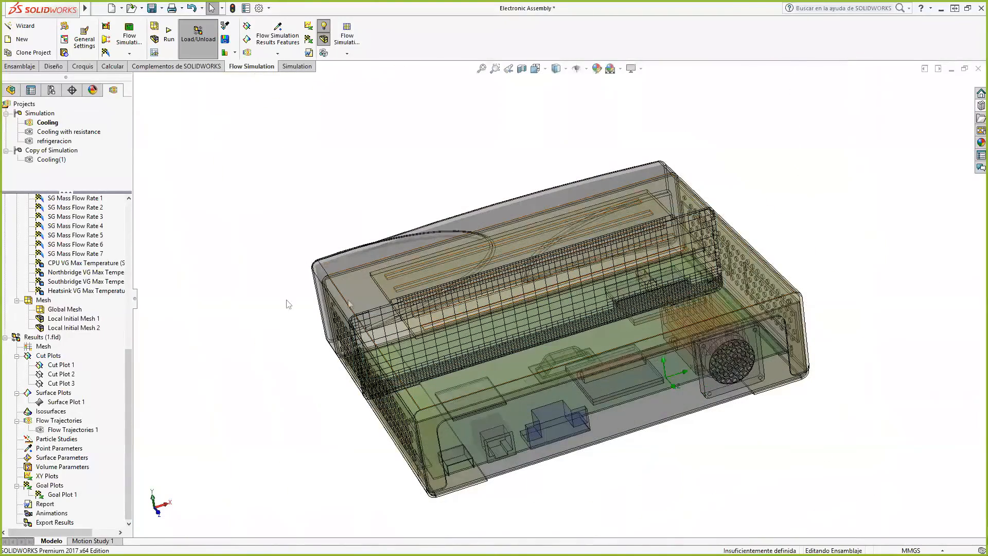
middle_drag(253, 272, 283, 217)
scroll(278, 211, up, 1)
middle_drag(349, 194, 258, 279)
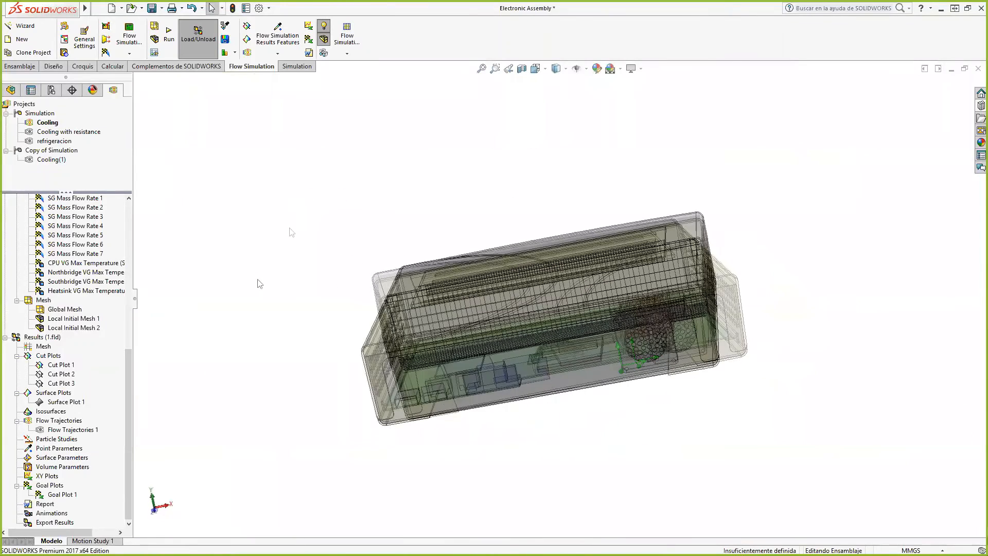
- Hide Cut Plot 1 and define a new cut plot on the Right Plane with an offset of about 0.0189 m
right_click(66, 363)
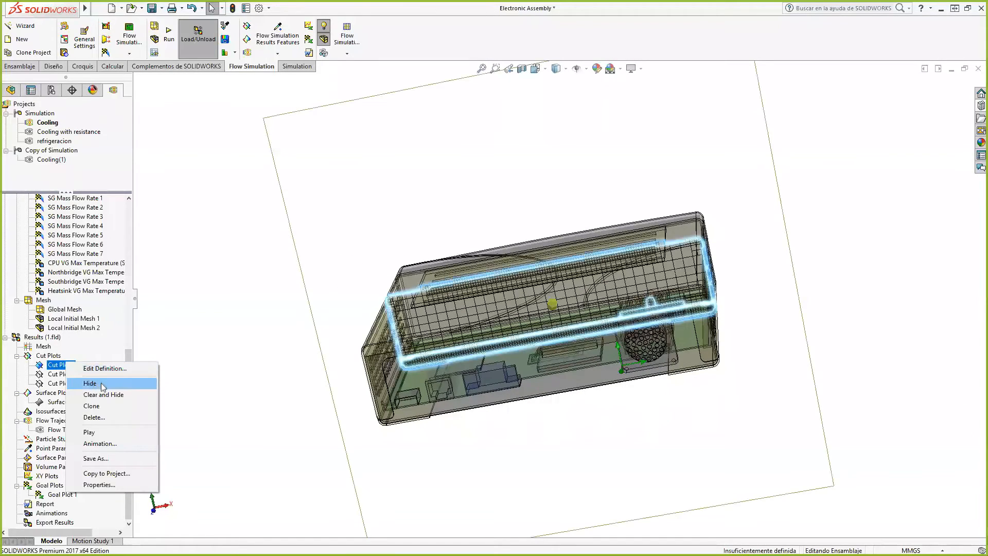
click(102, 384)
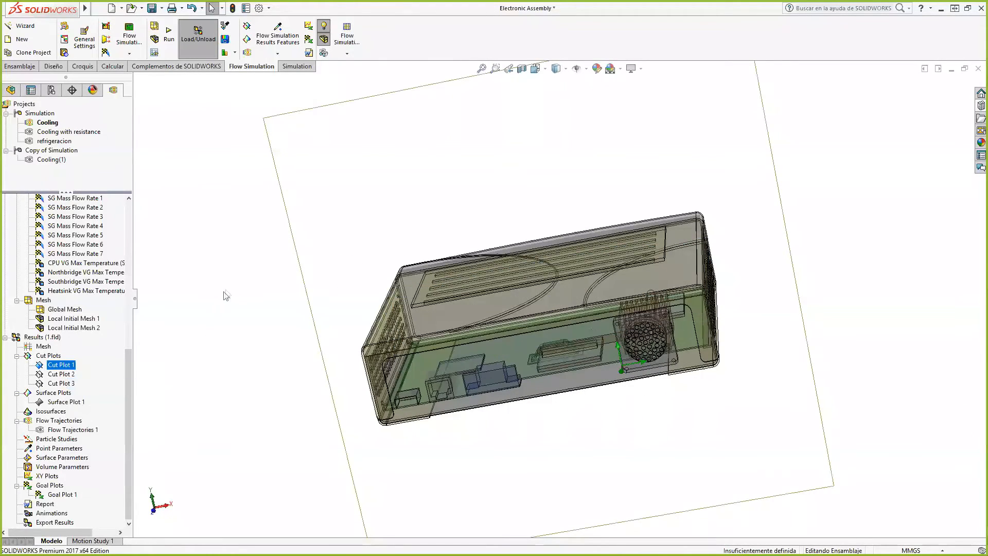
right_click(49, 356)
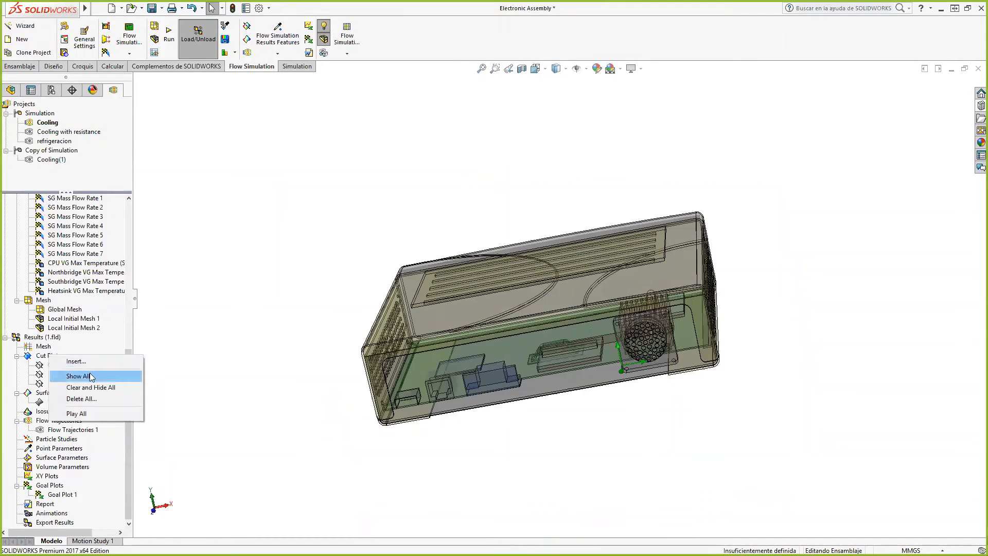
click(76, 361)
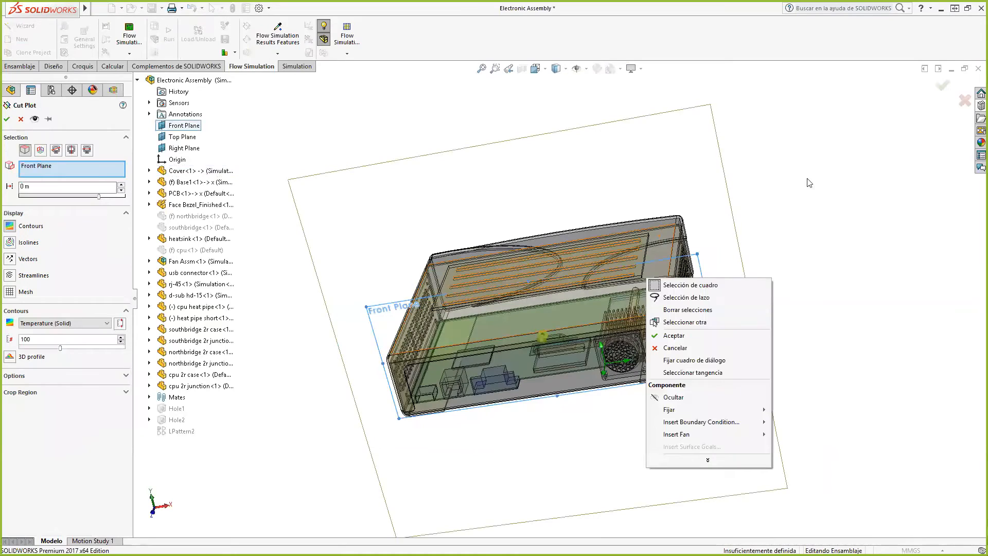
click(809, 183)
click(37, 167)
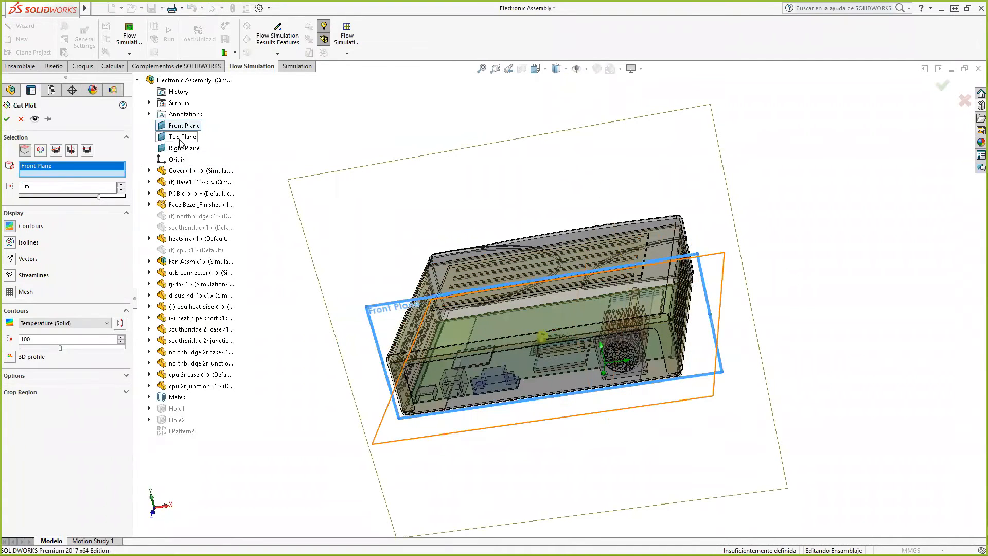
click(179, 149)
middle_drag(783, 310, 605, 280)
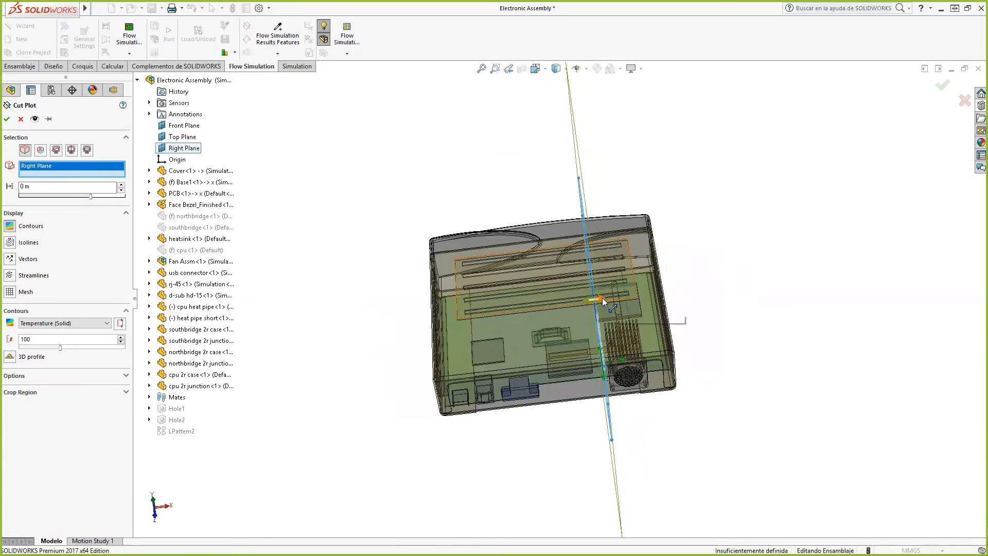
drag(603, 298, 625, 301)
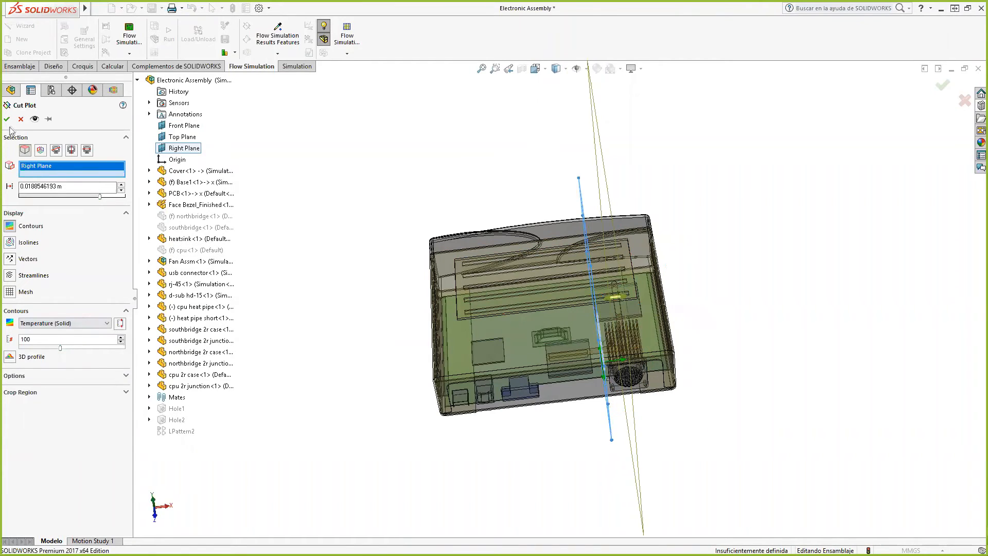
- Set the new cut plot's contours to Temperature and create the plot
click(62, 323)
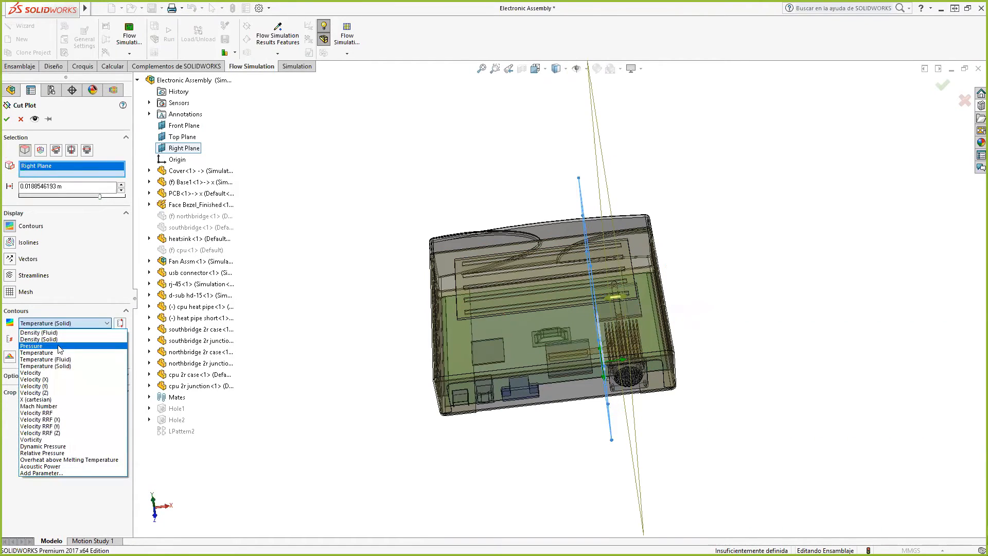
click(58, 353)
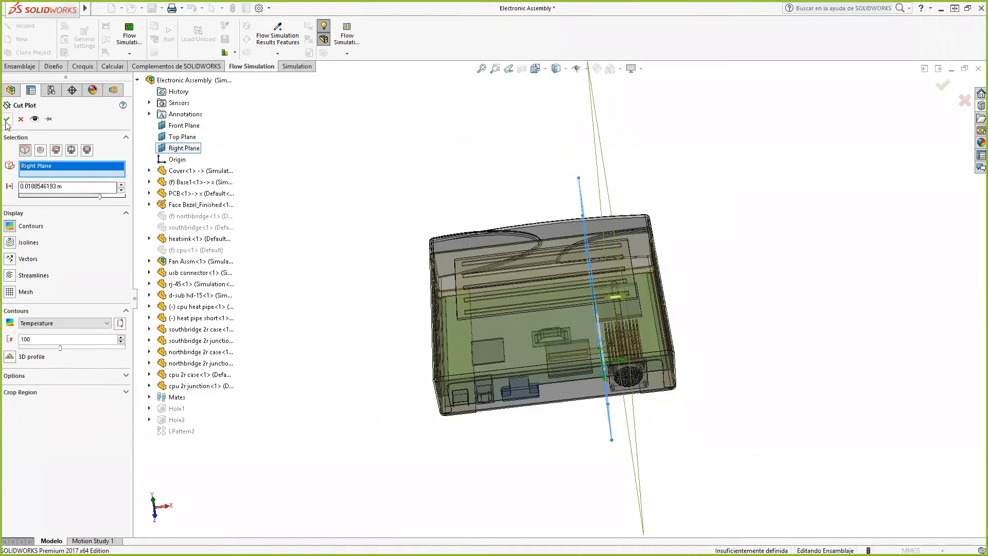
middle_drag(727, 267, 633, 408)
right_click(633, 408)
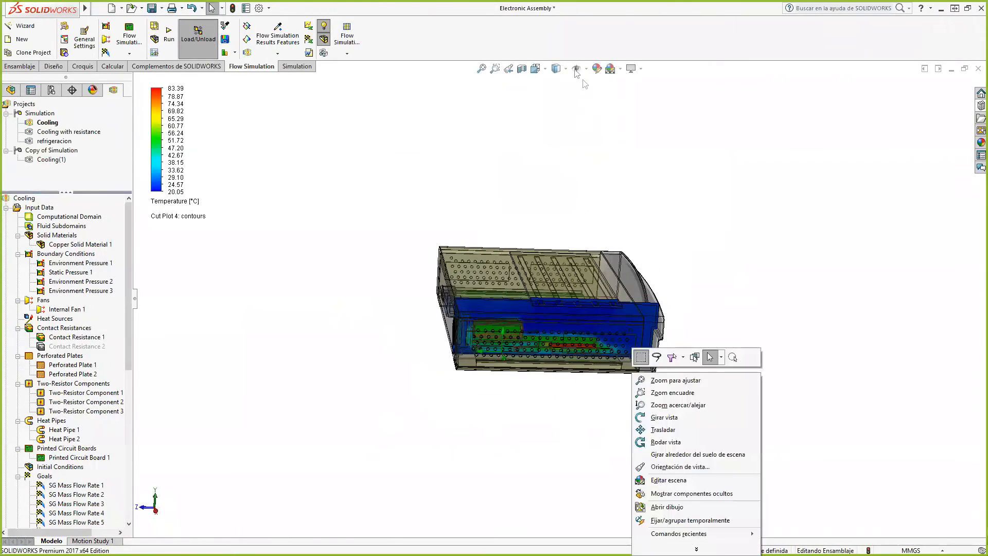
- Examine the temperature contours of Cut Plot 4 in the right view, around the heatsink, heat pipe, CPU and fan
click(545, 69)
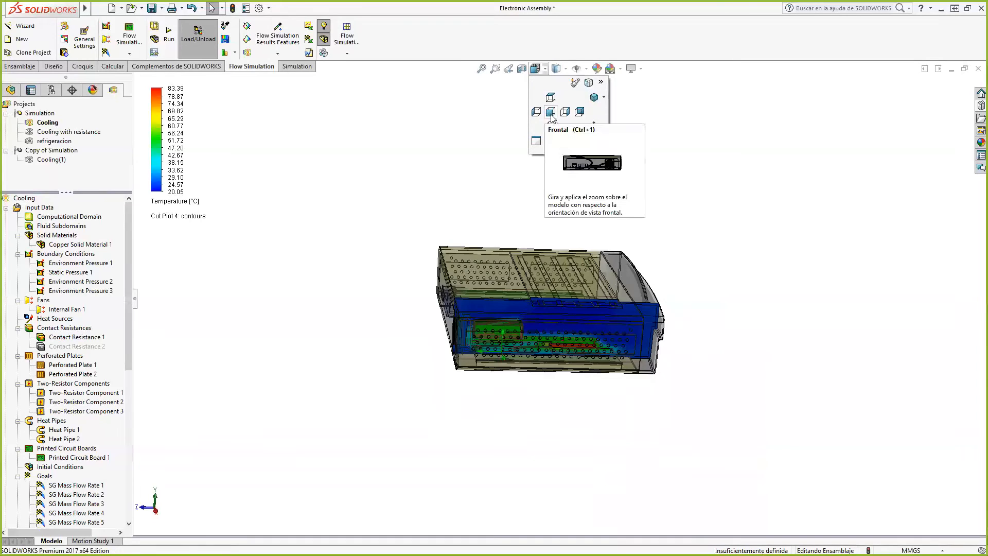
click(551, 112)
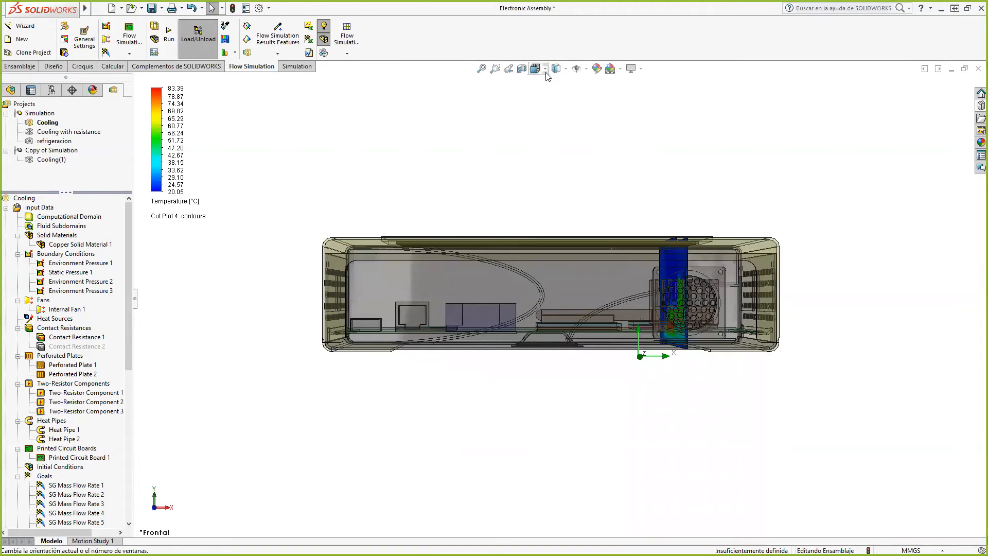
click(565, 112)
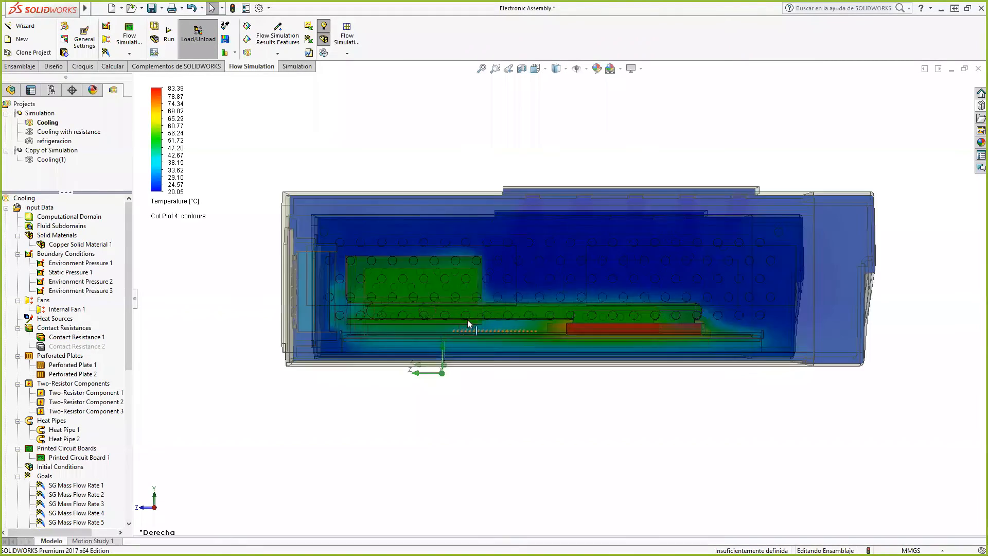
scroll(593, 289, down, 1)
scroll(437, 245, up, 3)
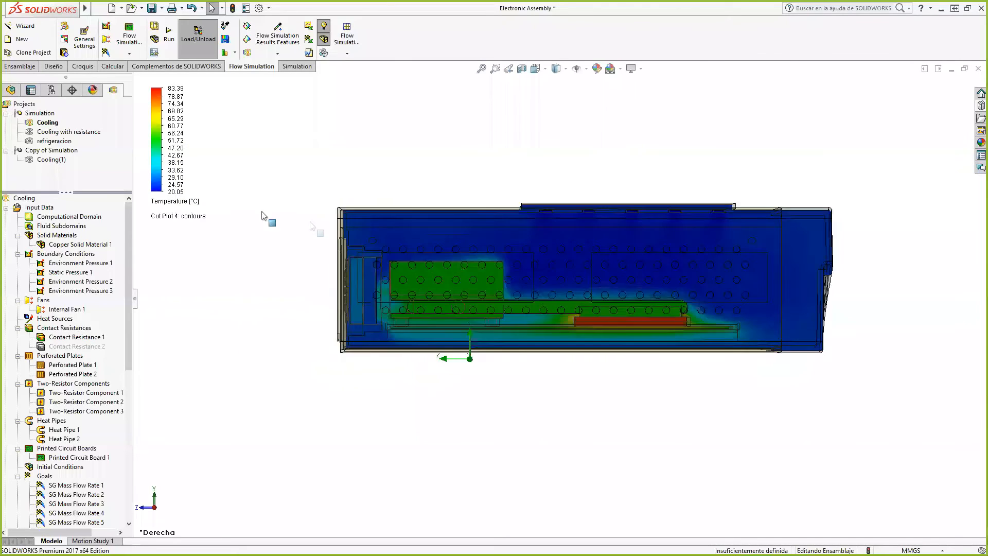
scroll(196, 209, down, 2)
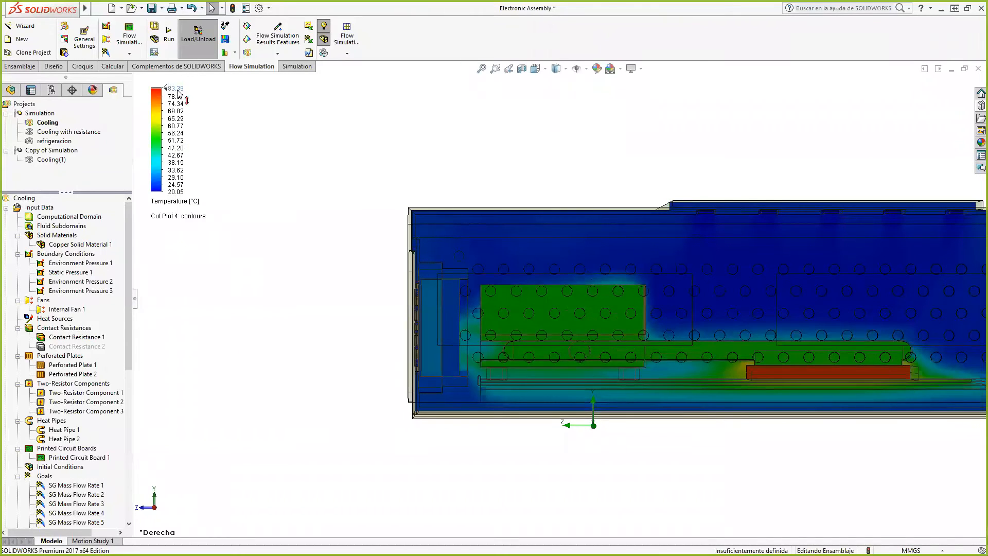
scroll(808, 367, down, 2)
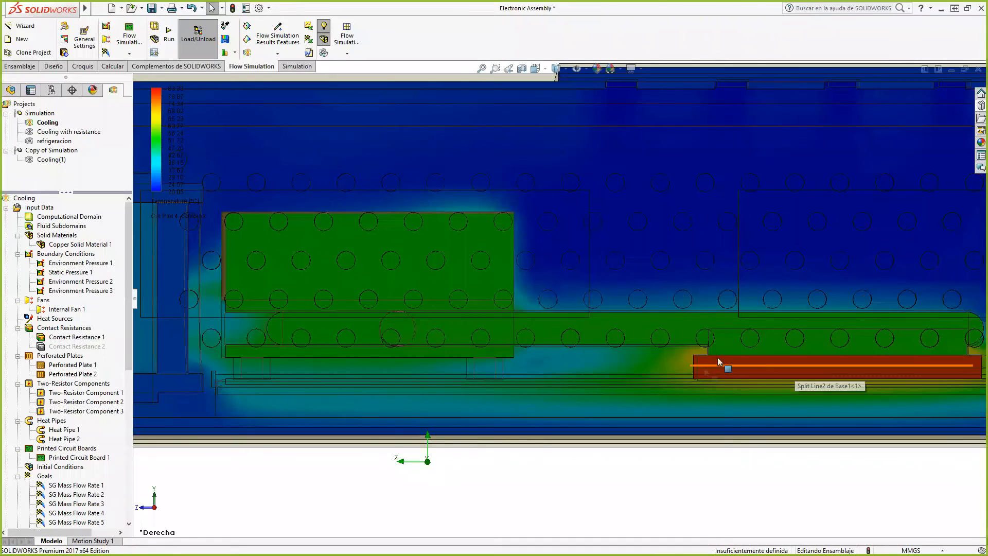
scroll(912, 360, up, 3)
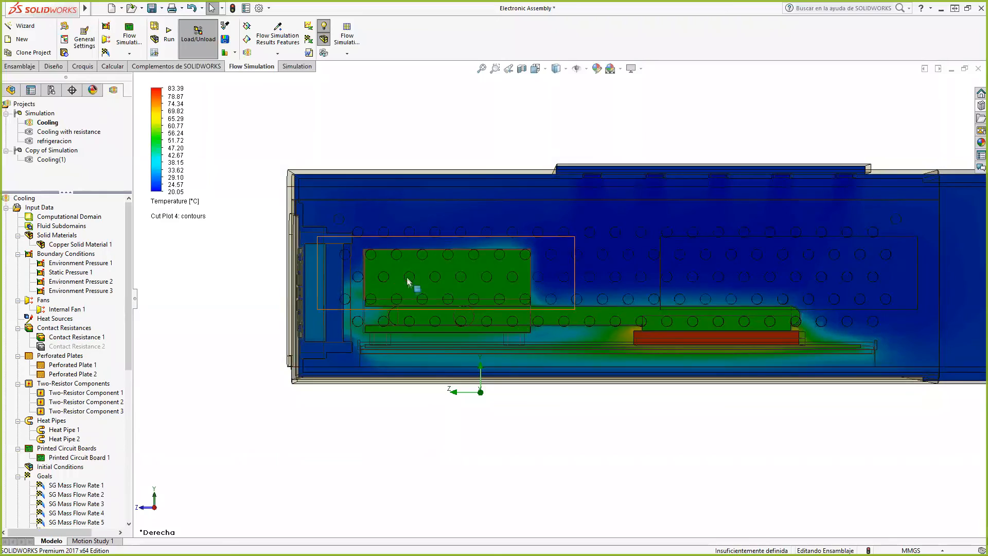
scroll(354, 313, down, 4)
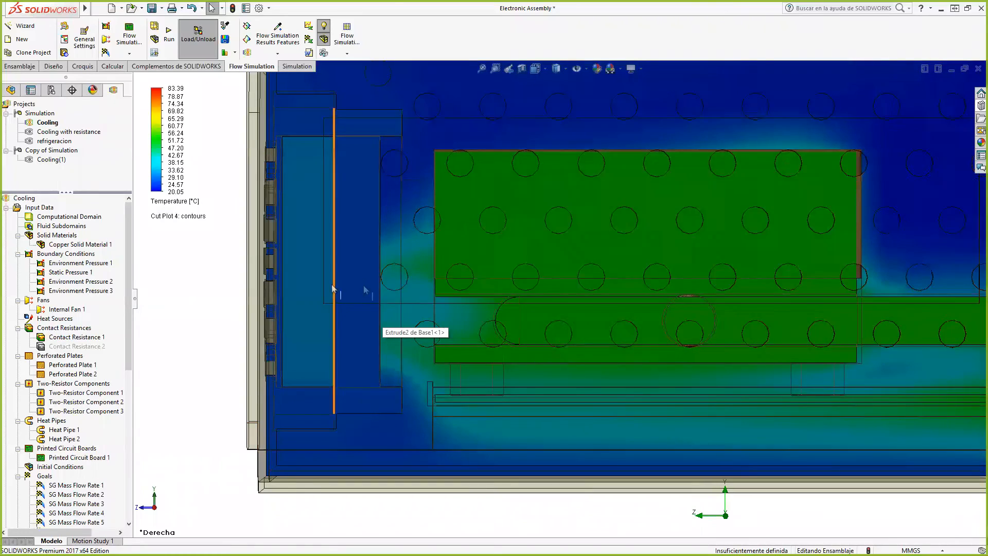
scroll(304, 291, up, 3)
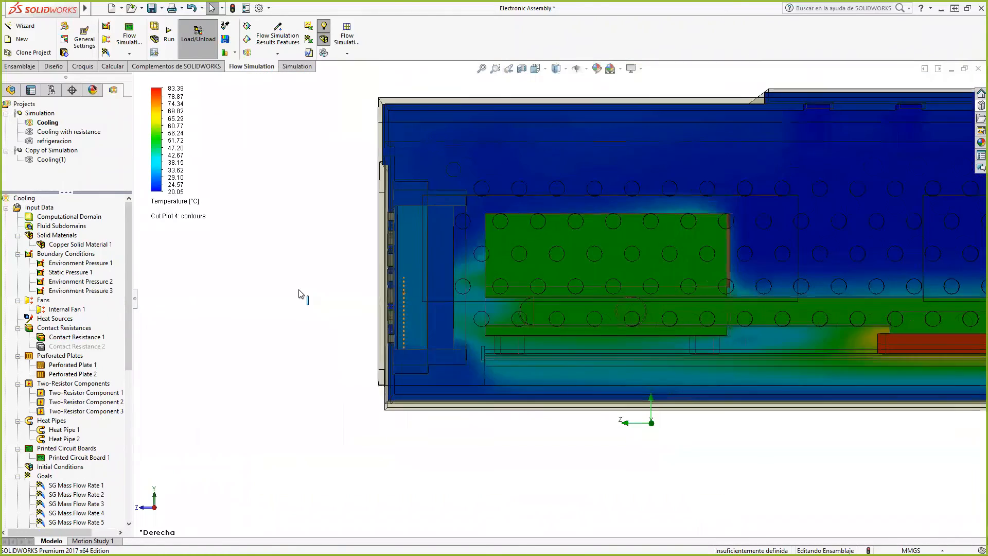
scroll(684, 275, up, 3)
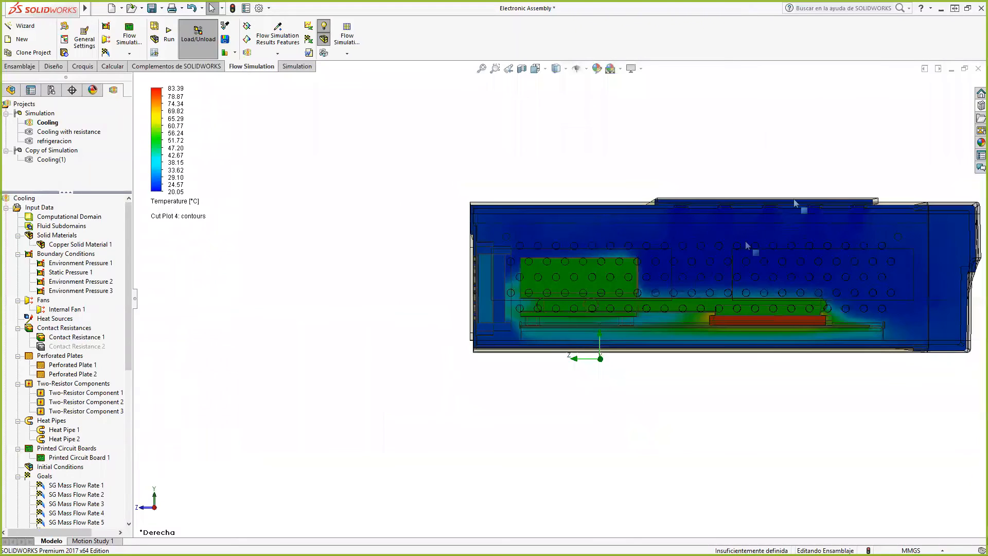
- Hide Cut Plot 4 and show Surface Plot 1 on the assembly
drag(125, 329, 126, 361)
scroll(50, 378, down, 8)
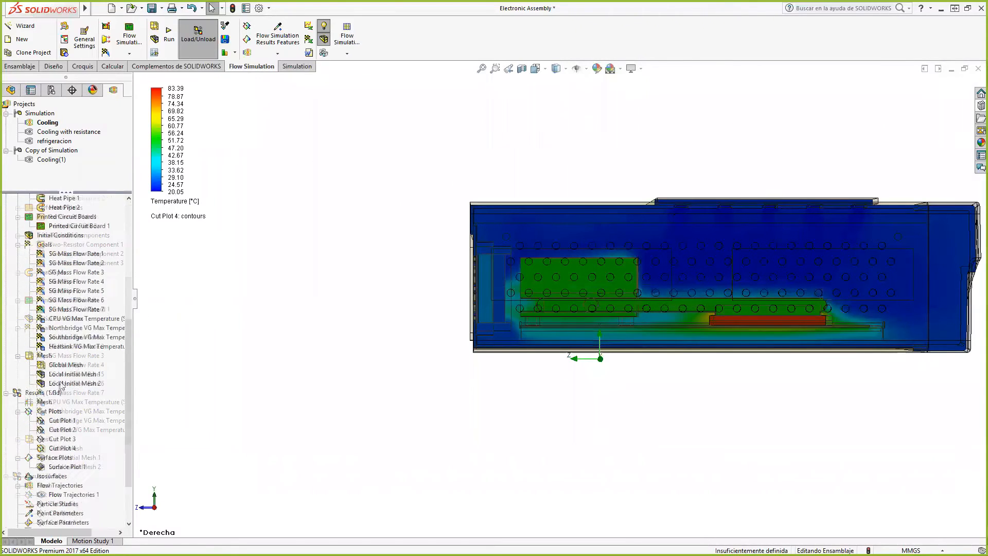
right_click(66, 384)
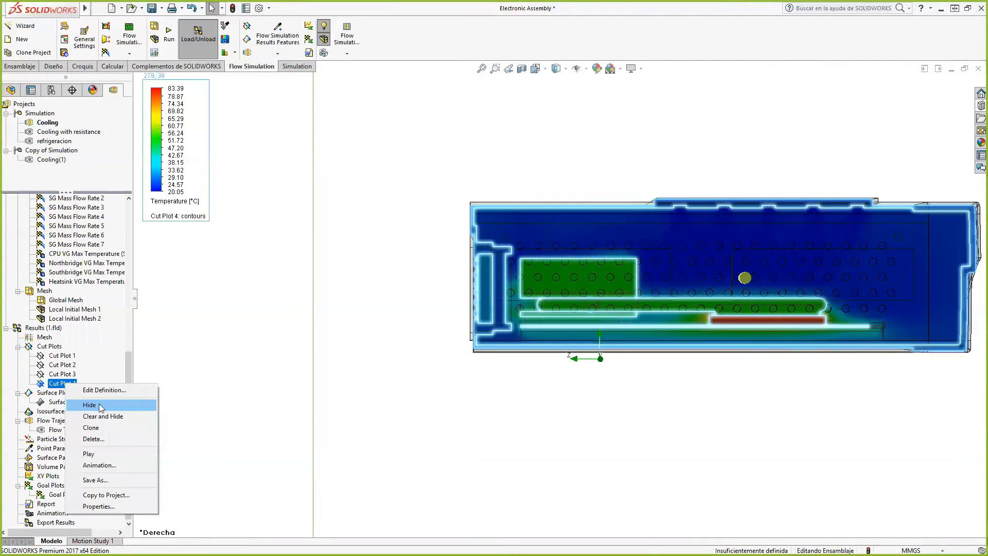
click(99, 404)
right_click(73, 402)
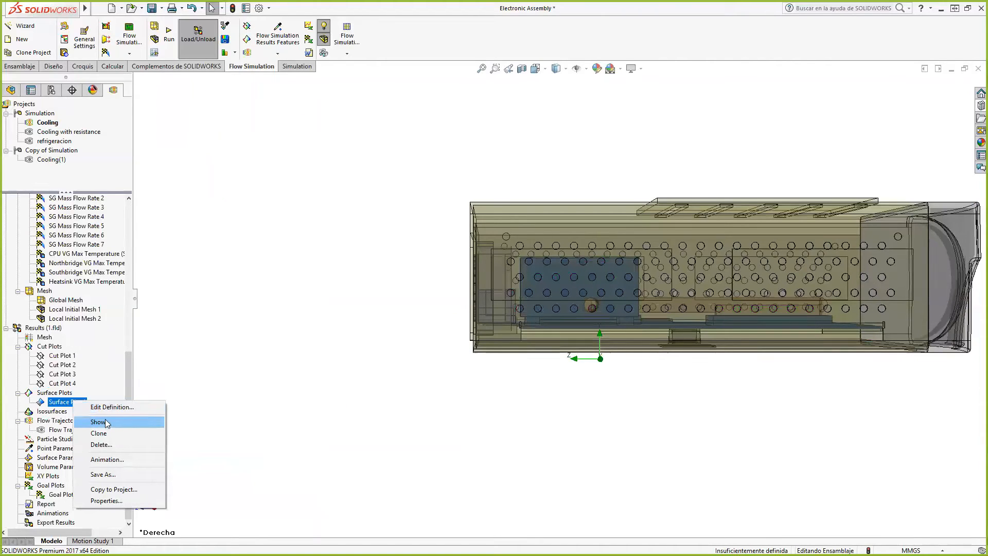
click(105, 420)
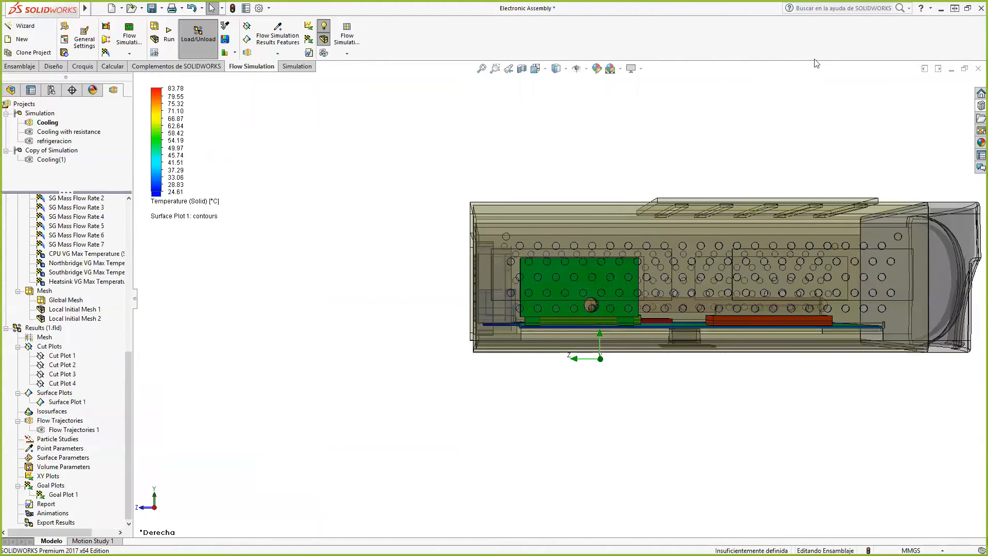
- Examine the solid temperature contours of Surface Plot 1 on the circuit board, chips and heatsink near the fan
middle_drag(820, 132, 698, 244)
scroll(476, 139, up, 3)
mouse_move(485, 160)
middle_down()
mouse_move(538, 161)
mouse_move(491, 149)
middle_up()
scroll(602, 293, up, 1)
middle_drag(649, 346, 631, 379)
scroll(669, 264, up, 1)
scroll(670, 261, down, 5)
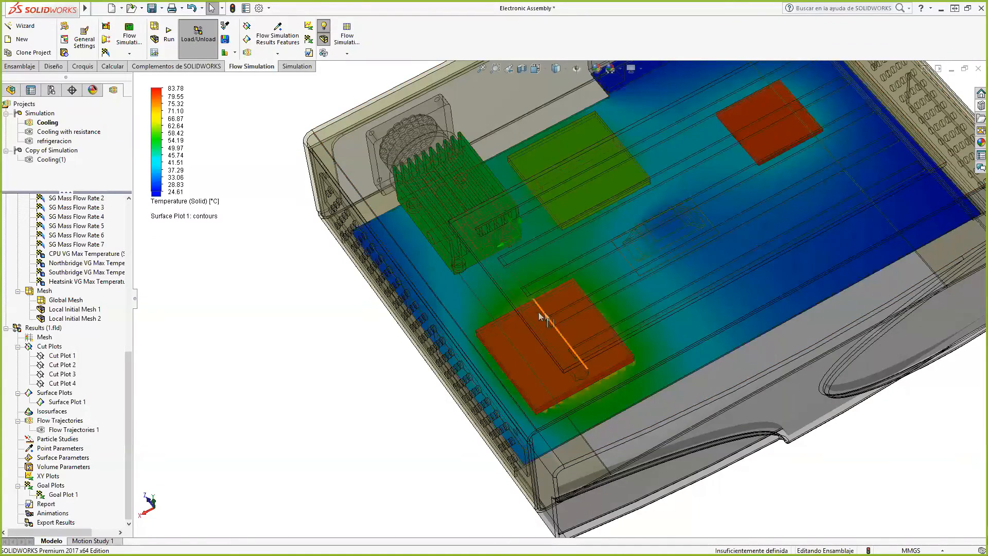
scroll(541, 315, down, 2)
scroll(469, 226, up, 2)
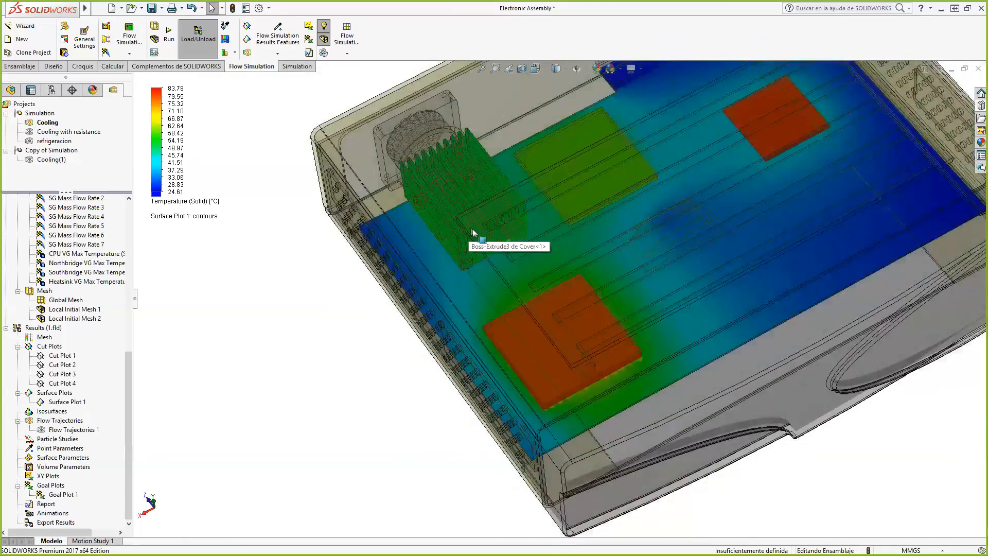
scroll(473, 233, down, 2)
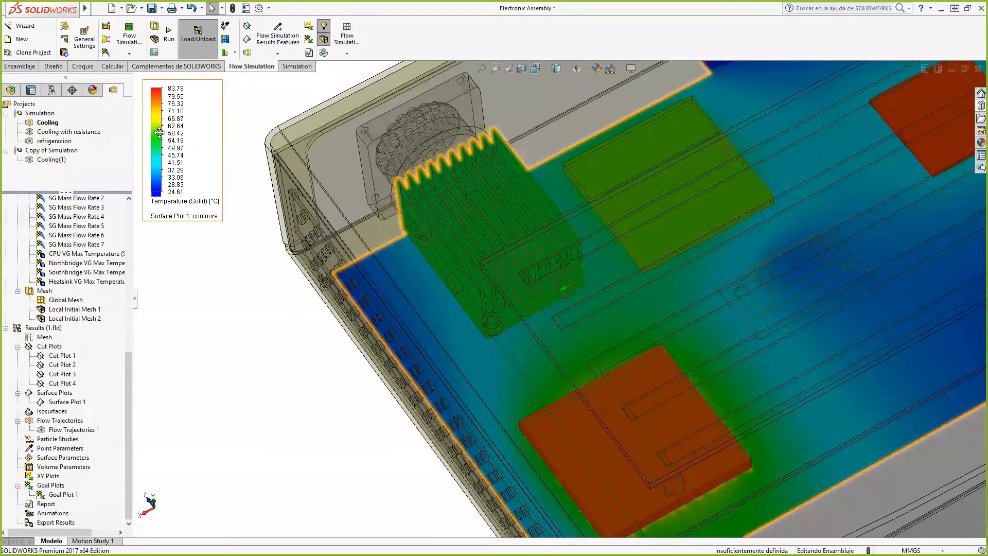
scroll(441, 178, down, 3)
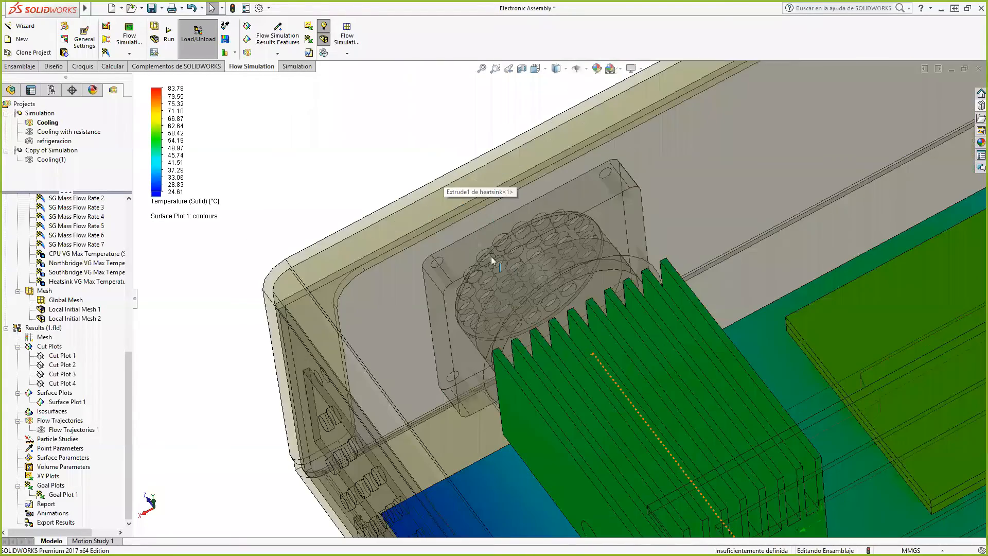
scroll(530, 210, up, 5)
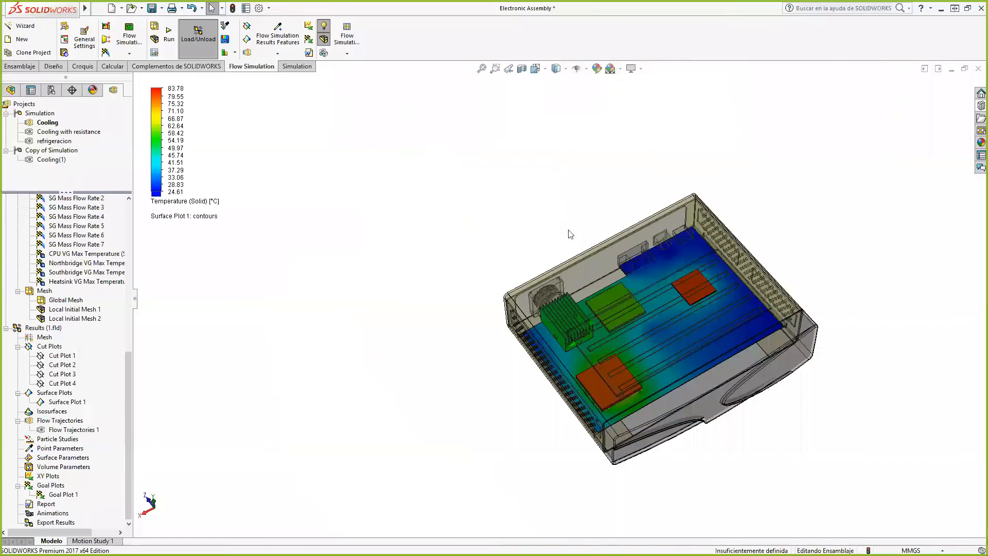
- Inspect the Surface Plot 1 temperatures closely around the southbridge chip and the CPU on the circuit board
scroll(631, 314, down, 5)
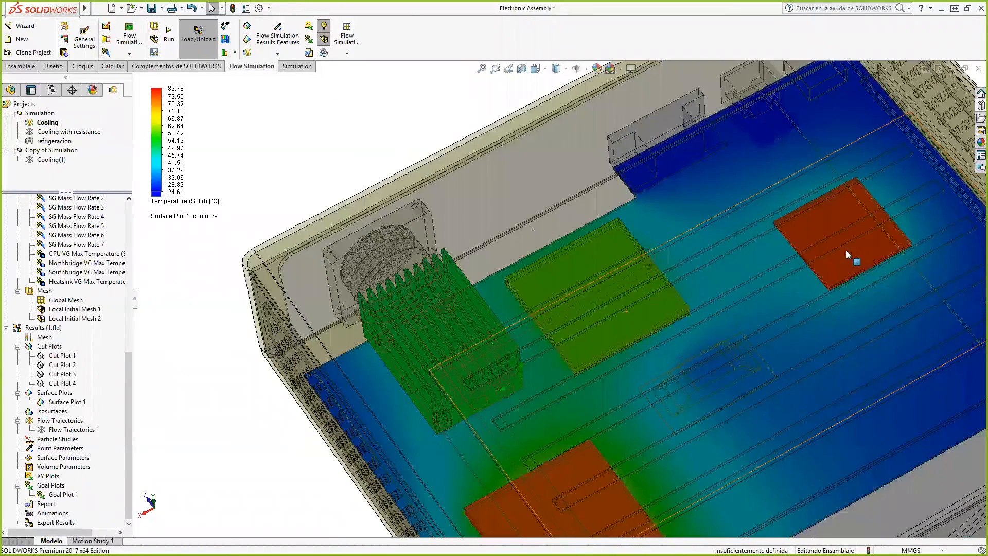
scroll(847, 260, up, 5)
scroll(596, 280, down, 6)
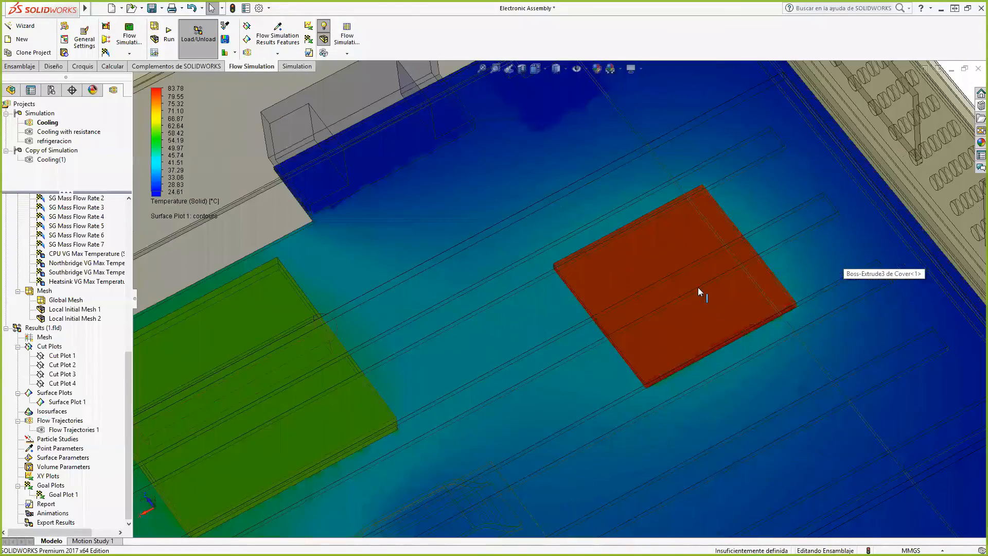
scroll(710, 284, up, 3)
scroll(622, 292, down, 2)
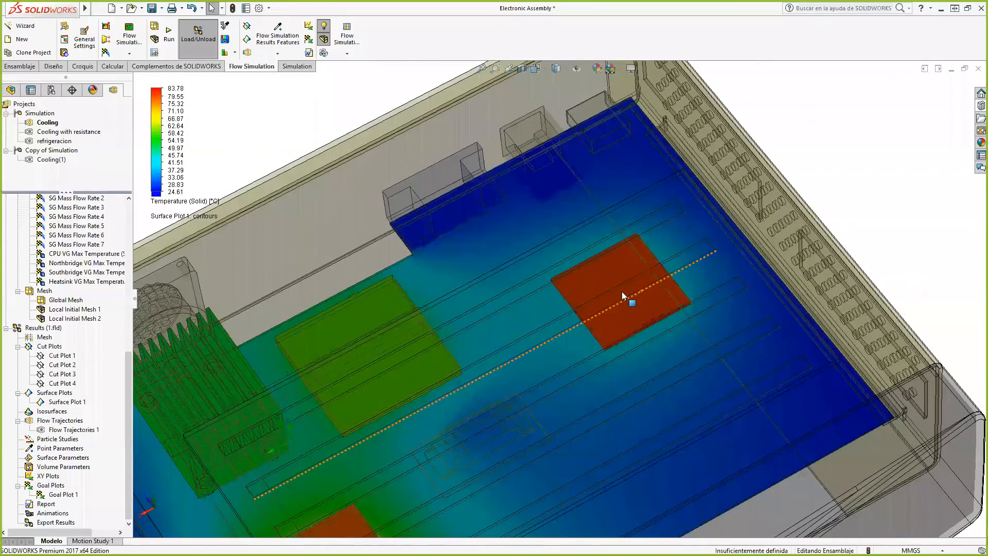
scroll(623, 290, up, 4)
scroll(598, 268, down, 2)
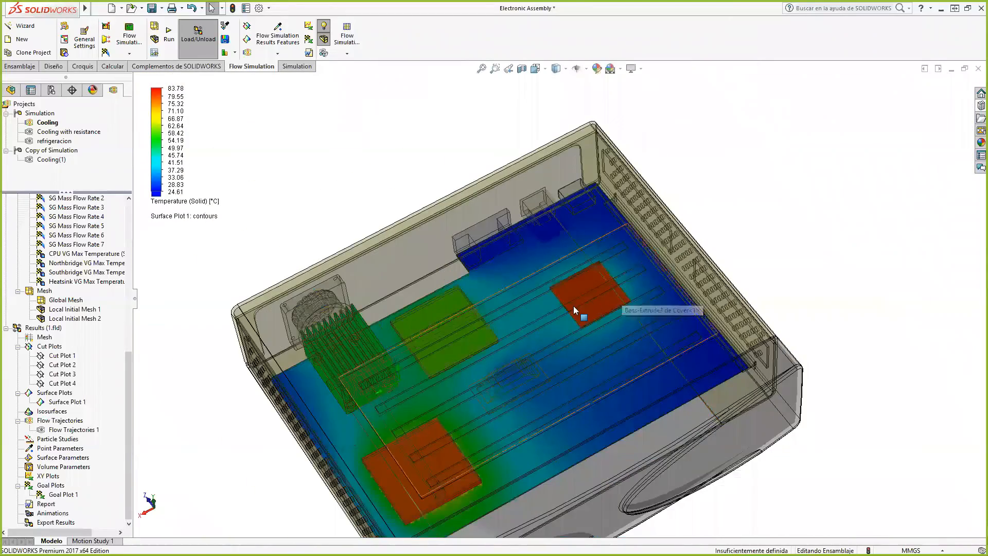
scroll(574, 303, up, 3)
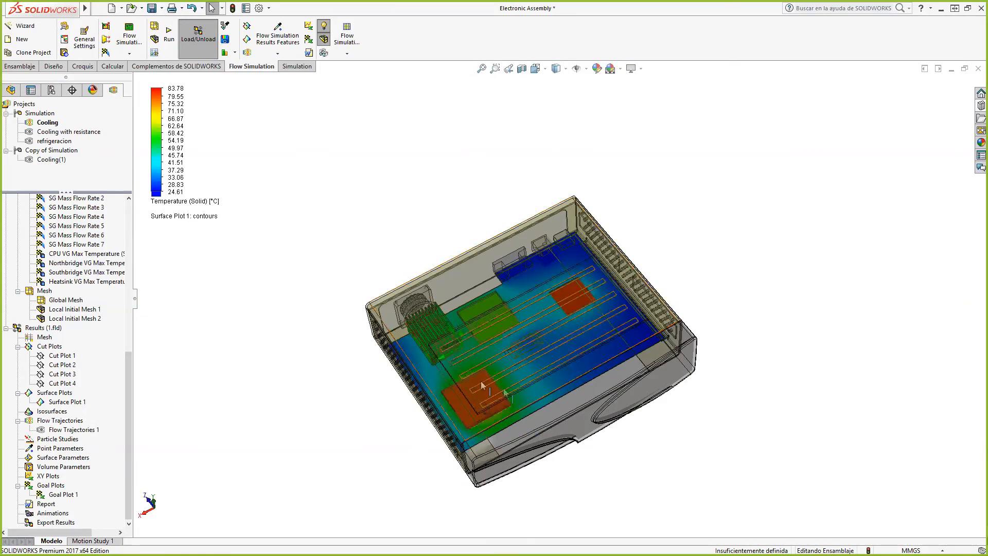
scroll(448, 386, down, 10)
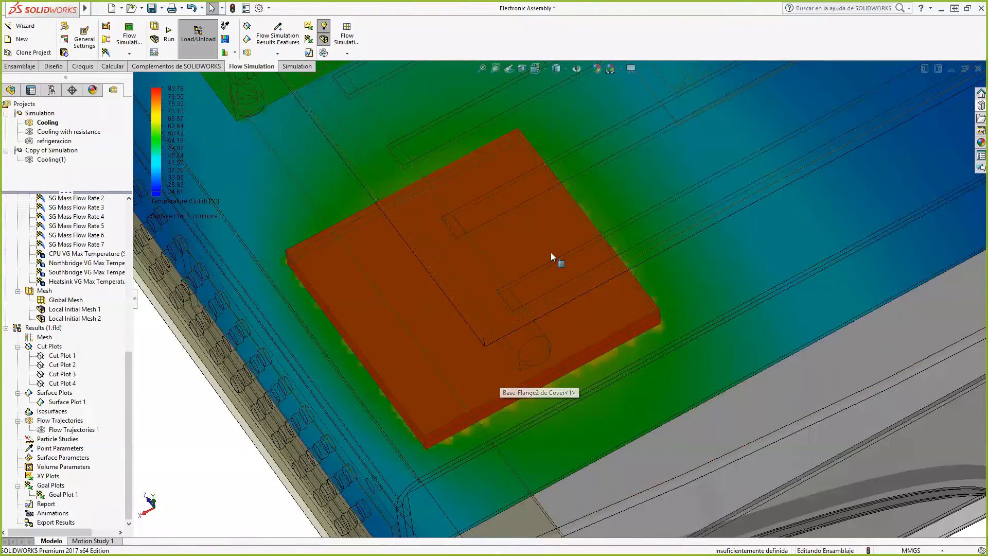
scroll(550, 252, up, 10)
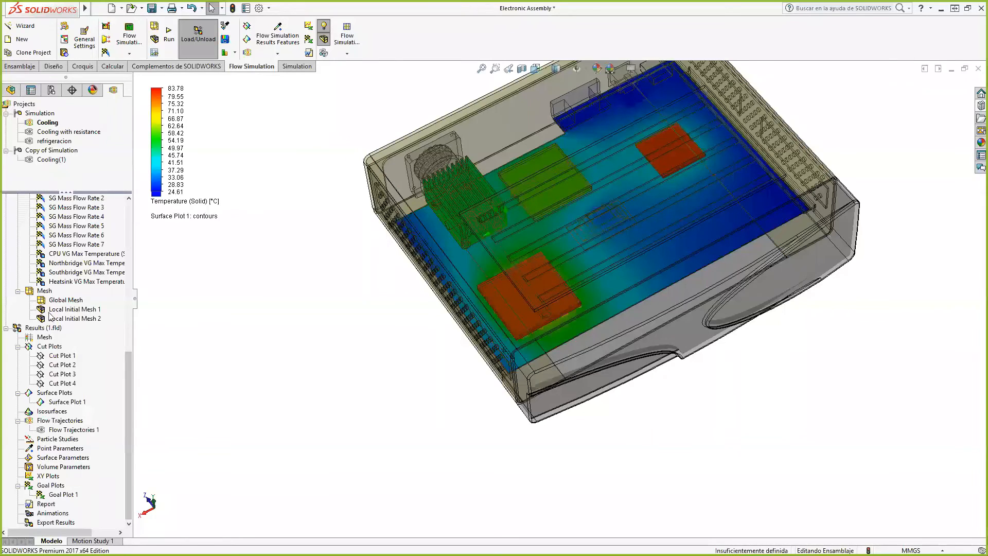
- Highlight the heatsink's maximum temperature goal on the model, clear the selection and show Goal Plot 1
scroll(51, 316, up, 1)
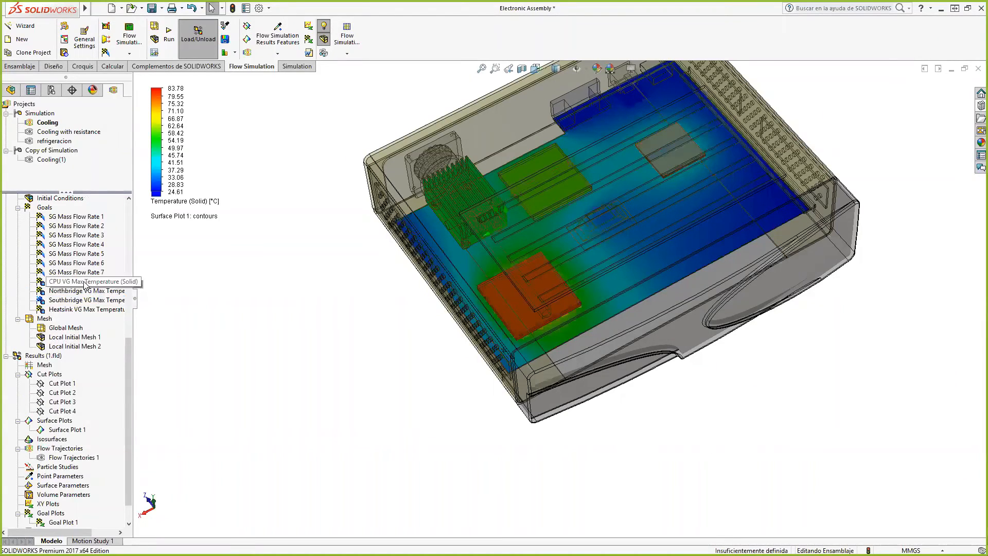
click(90, 308)
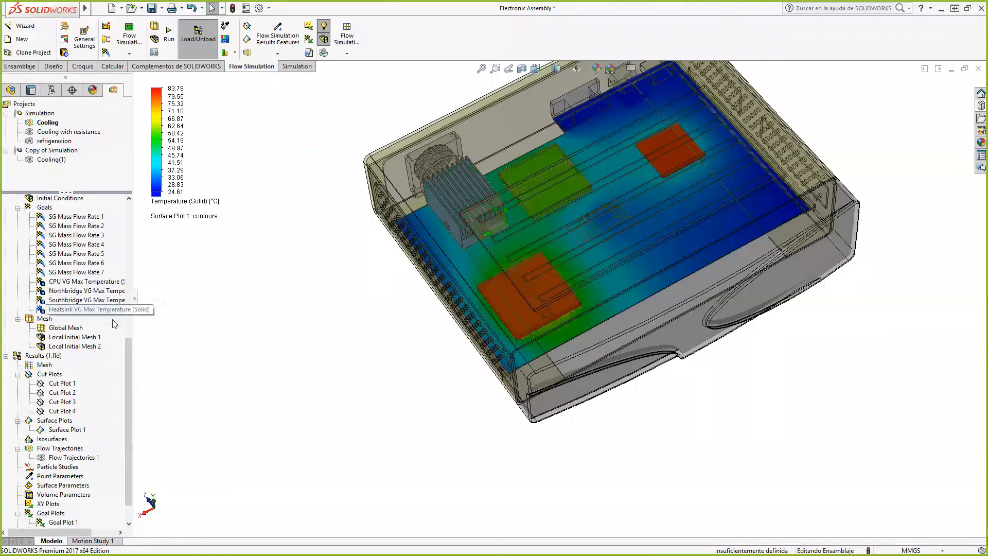
click(155, 343)
scroll(126, 365, down, 1)
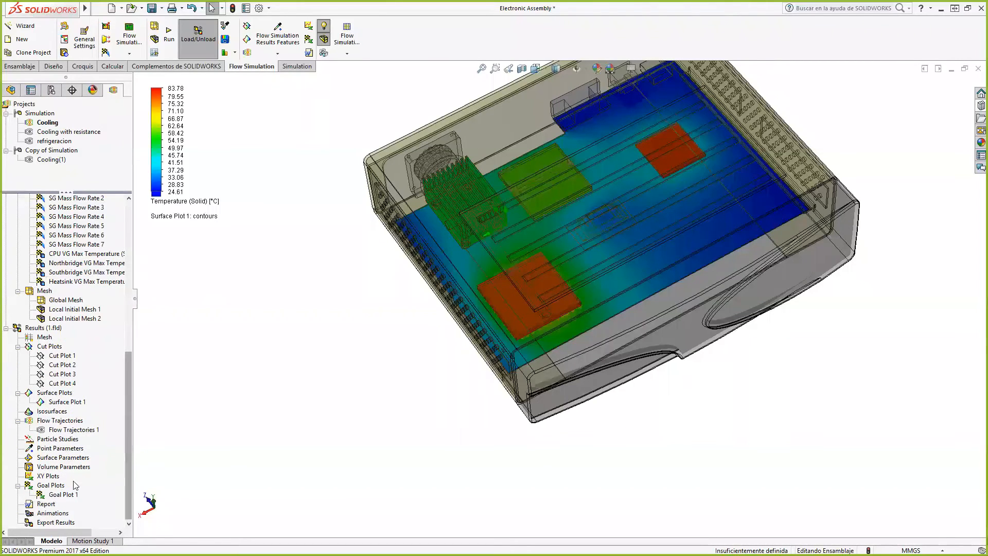
right_click(67, 495)
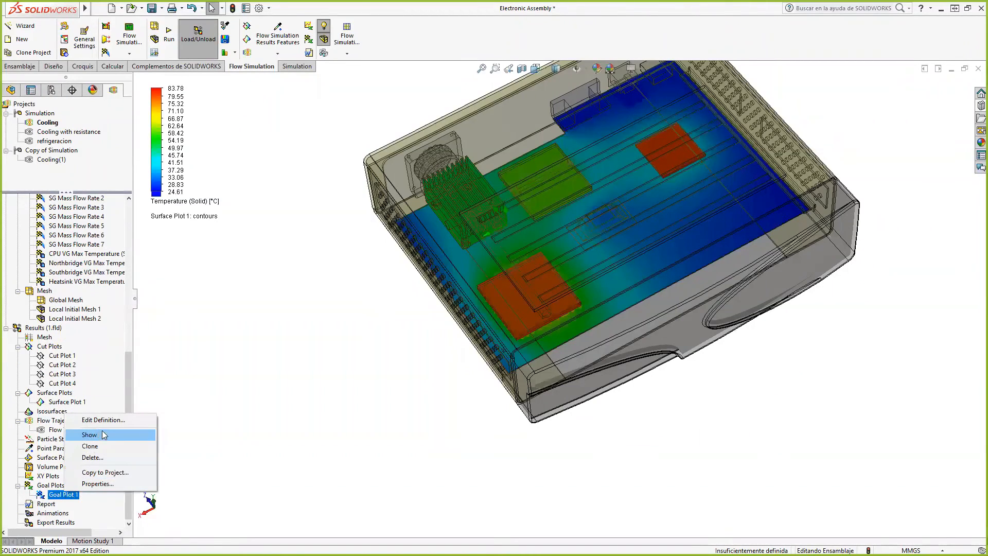
click(105, 435)
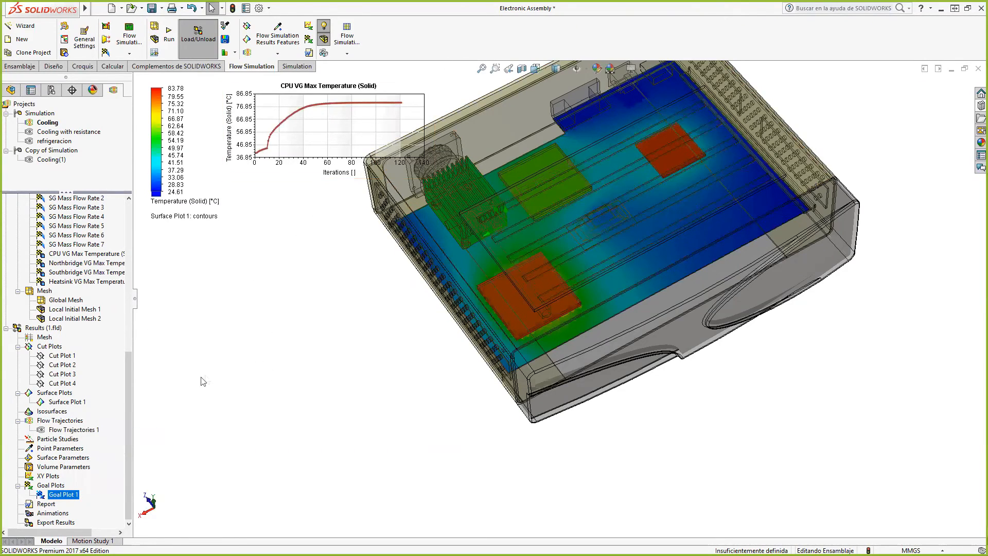
- Open Goal Plot 1's definition, show its summary table and check the CPU, northbridge, southbridge and heatsink maximum temperature rows
right_click(66, 498)
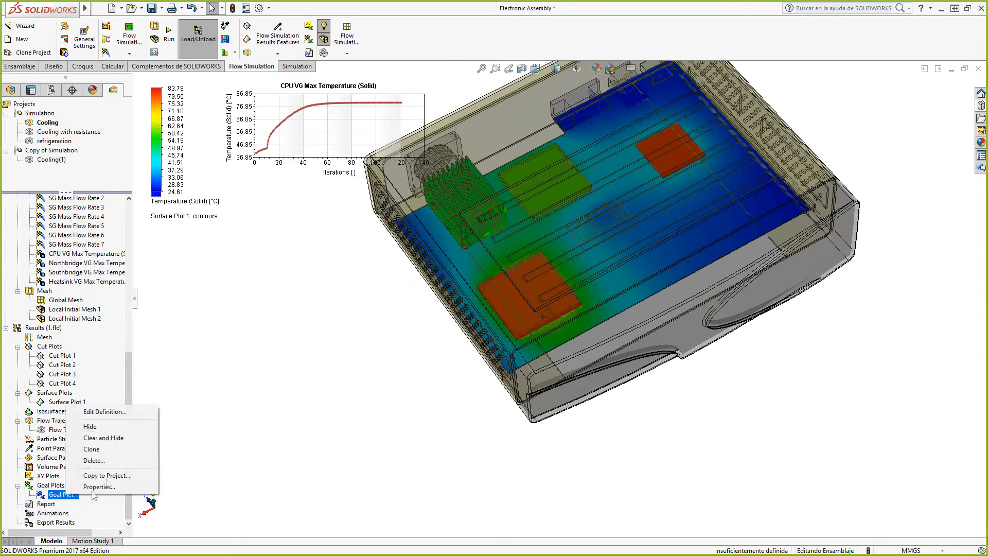
click(122, 411)
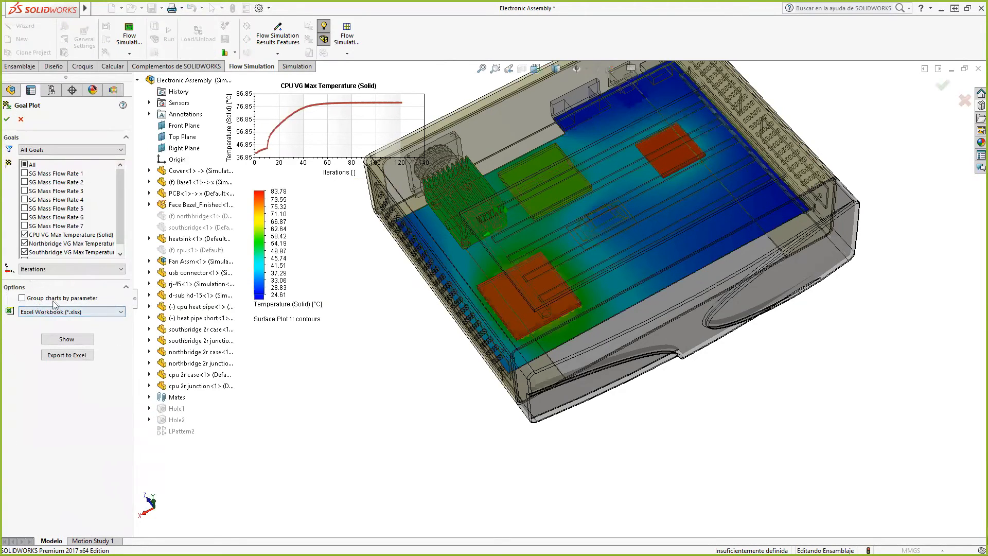
scroll(35, 232, down, 1)
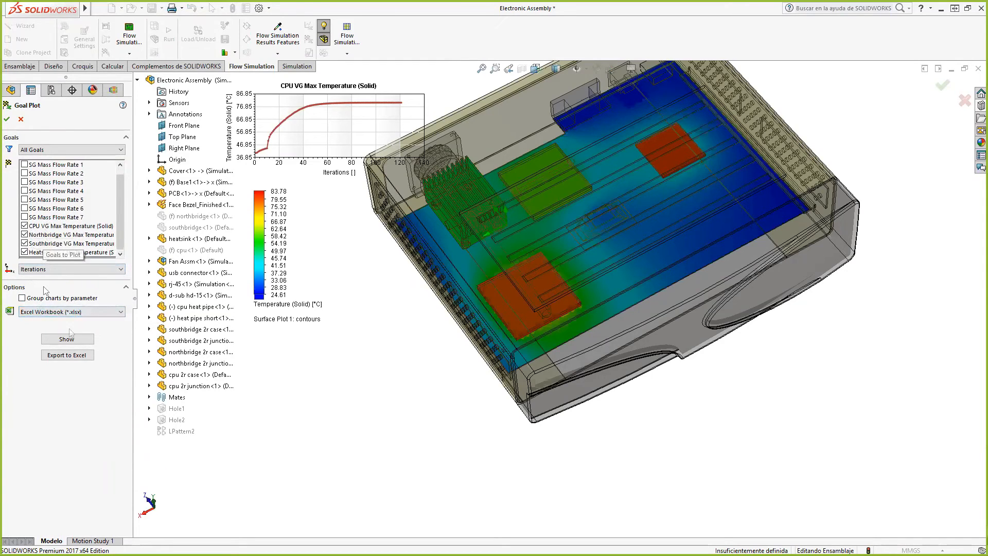
click(84, 339)
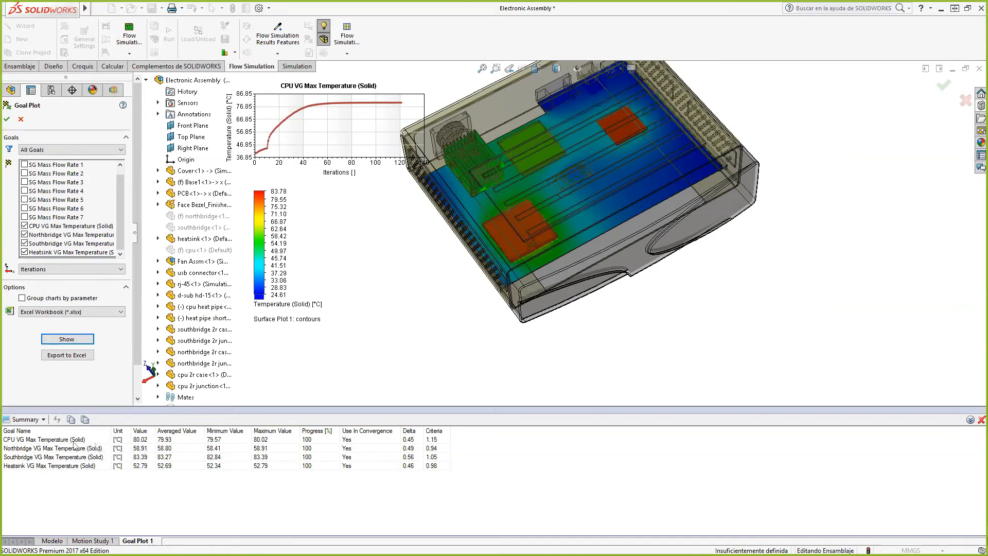
click(58, 440)
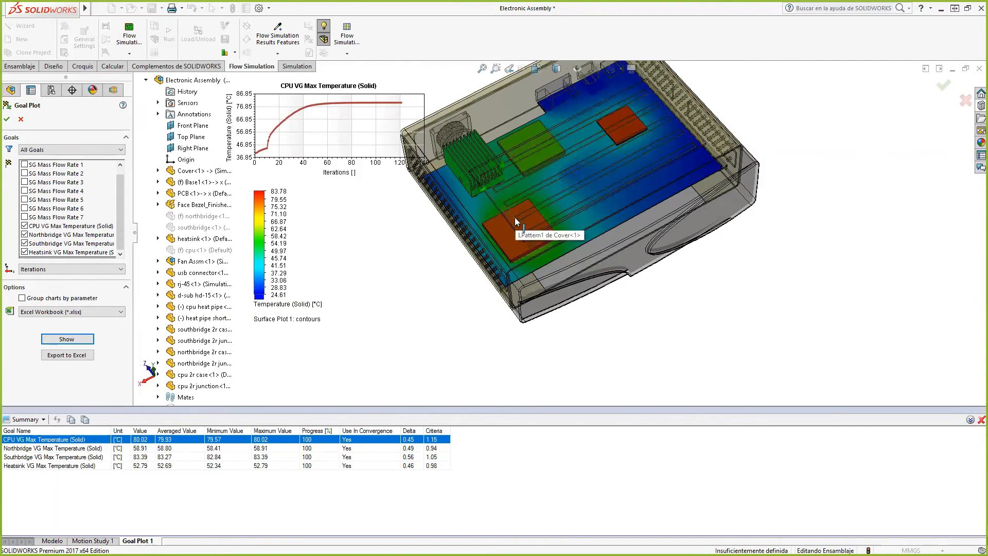
click(63, 449)
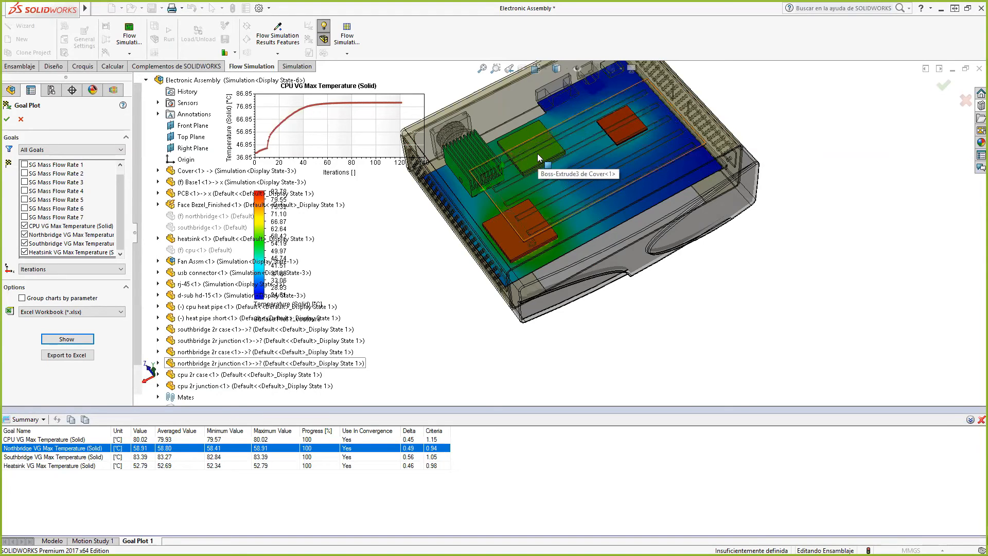
click(48, 457)
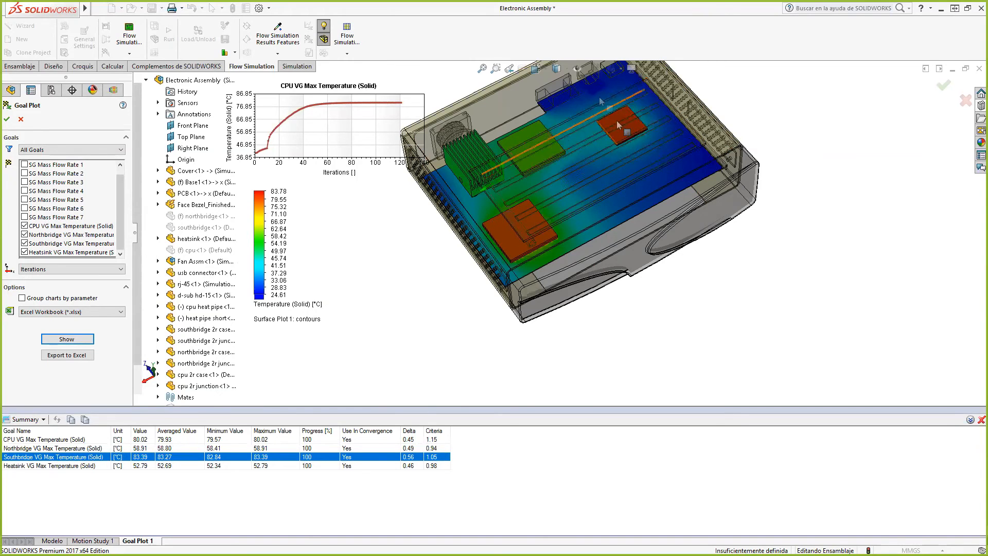
click(75, 466)
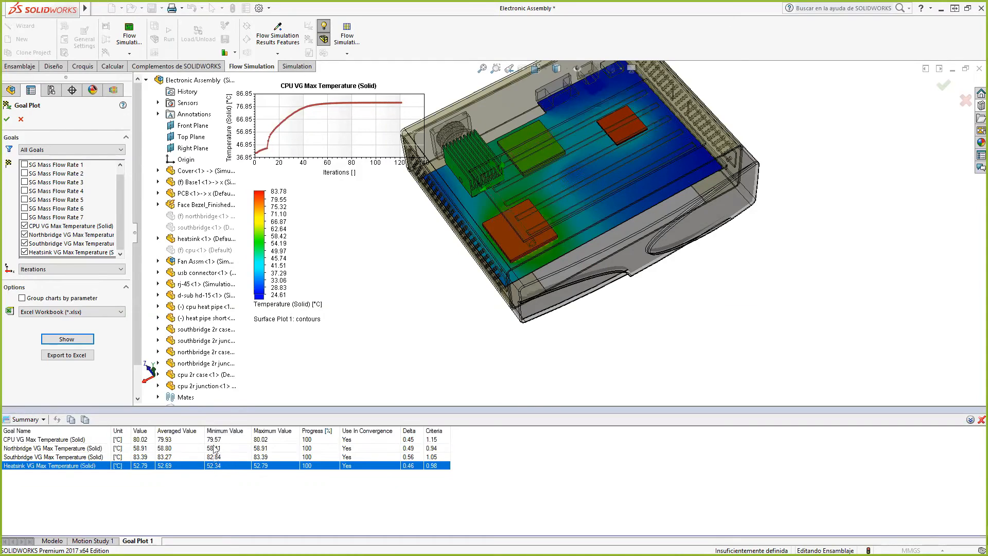
- Export the selected goals' results to an Excel workbook and accept the Goal Plot 1 definition
click(87, 355)
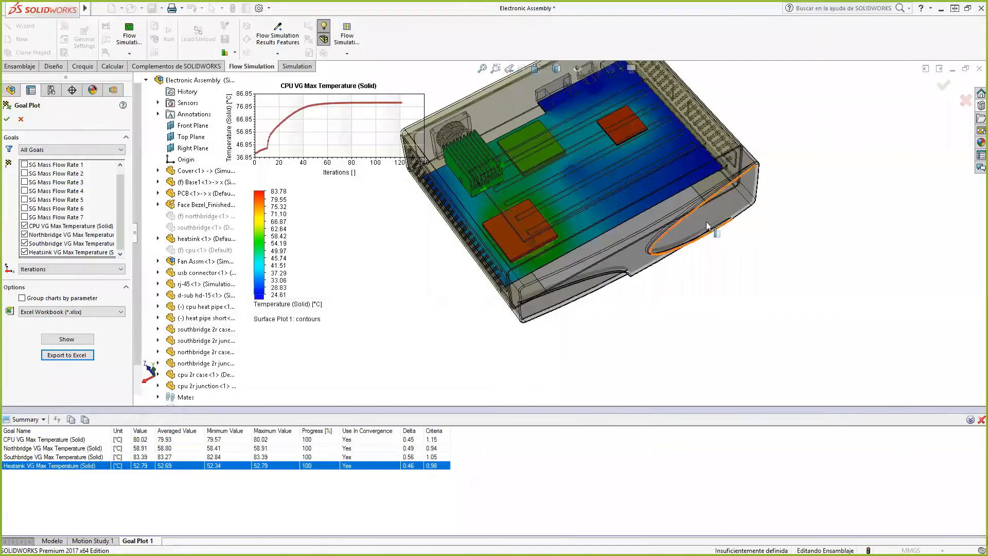
click(7, 119)
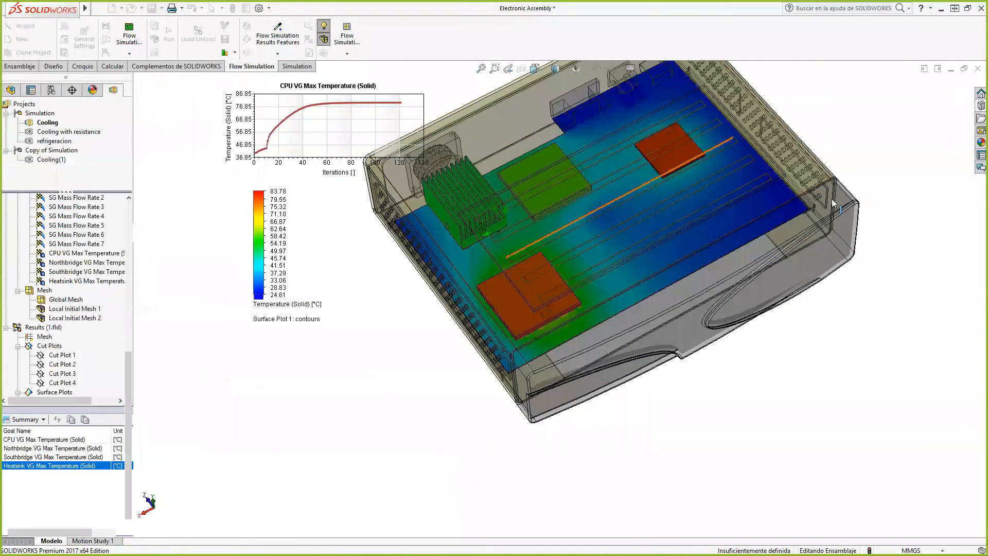
- Compare the surface temperatures of the CPU, northbridge, southbridge and heatsink across the circuit board
drag(703, 232, 700, 139)
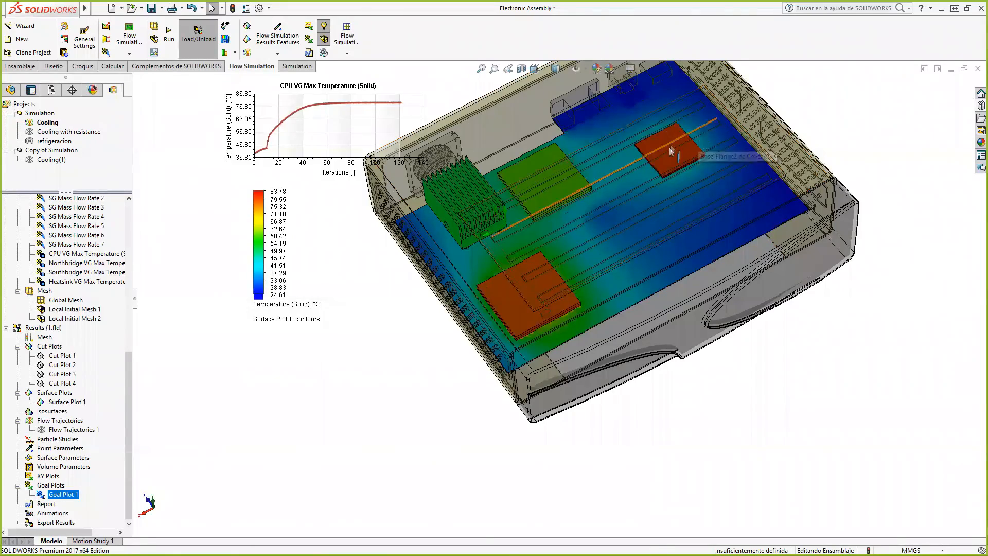
scroll(677, 151, down, 6)
scroll(676, 174, up, 10)
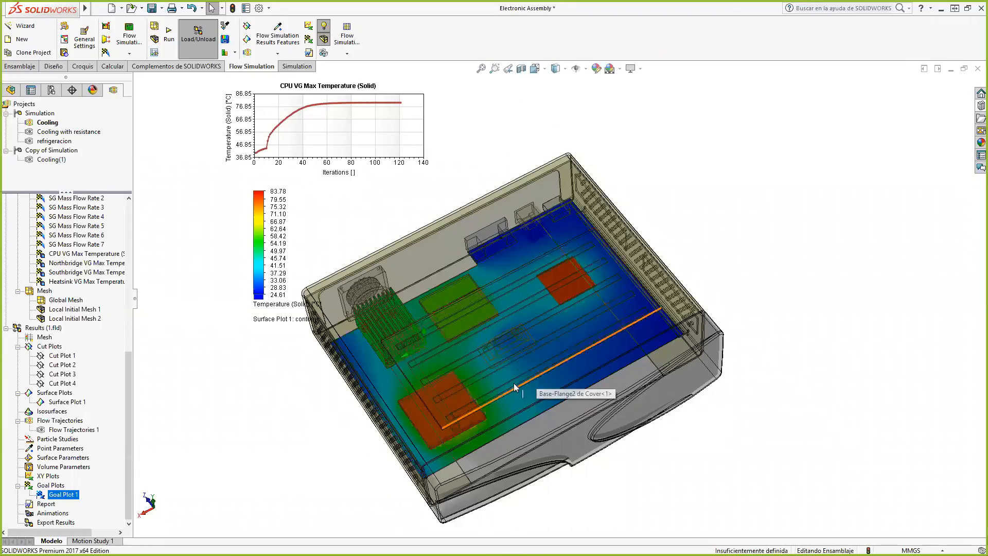
scroll(481, 387, down, 5)
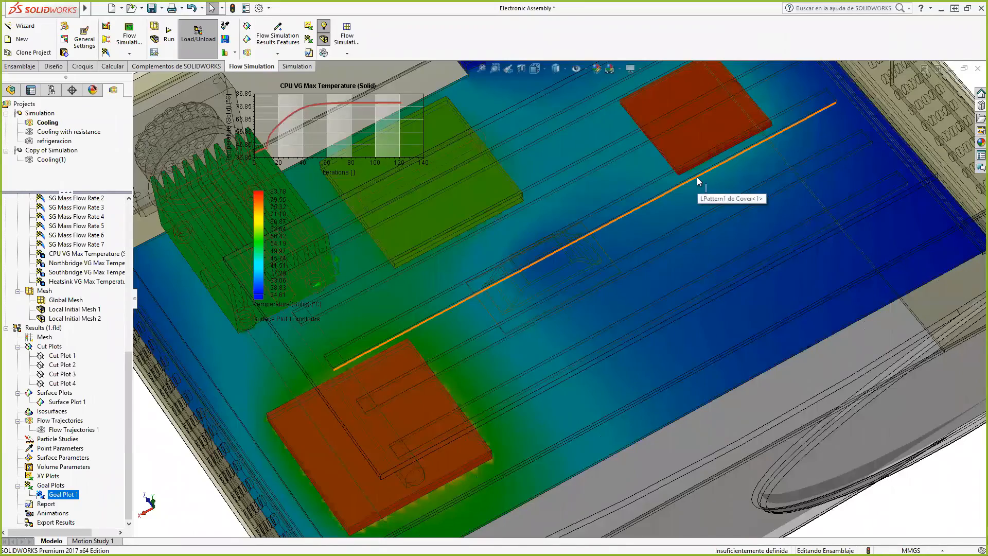
scroll(330, 231, up, 2)
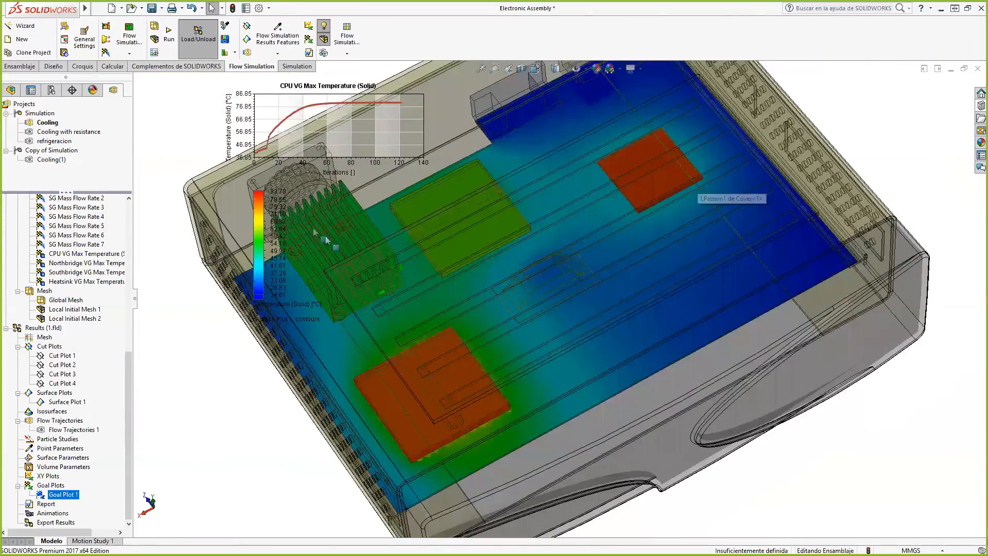
scroll(329, 231, down, 4)
scroll(359, 240, up, 5)
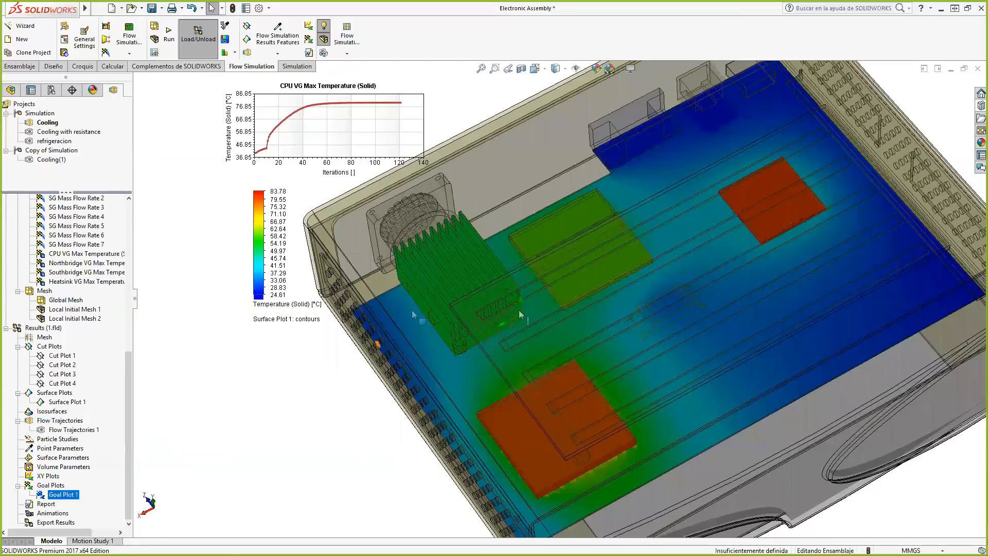
scroll(544, 320, up, 4)
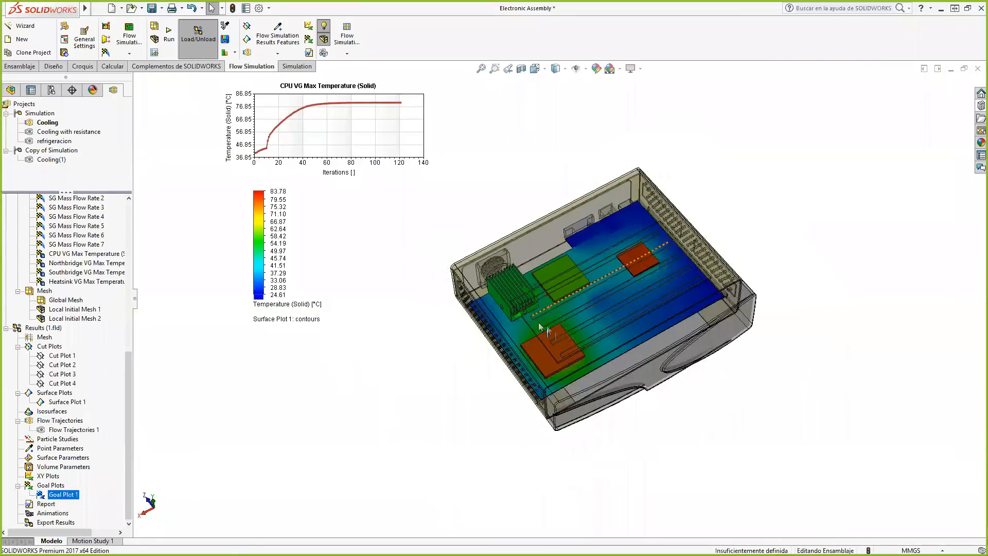
- Examine the heatsink, its heat pipe and the CPU from a lower angle and from the assembly's opposite side
scroll(529, 320, down, 5)
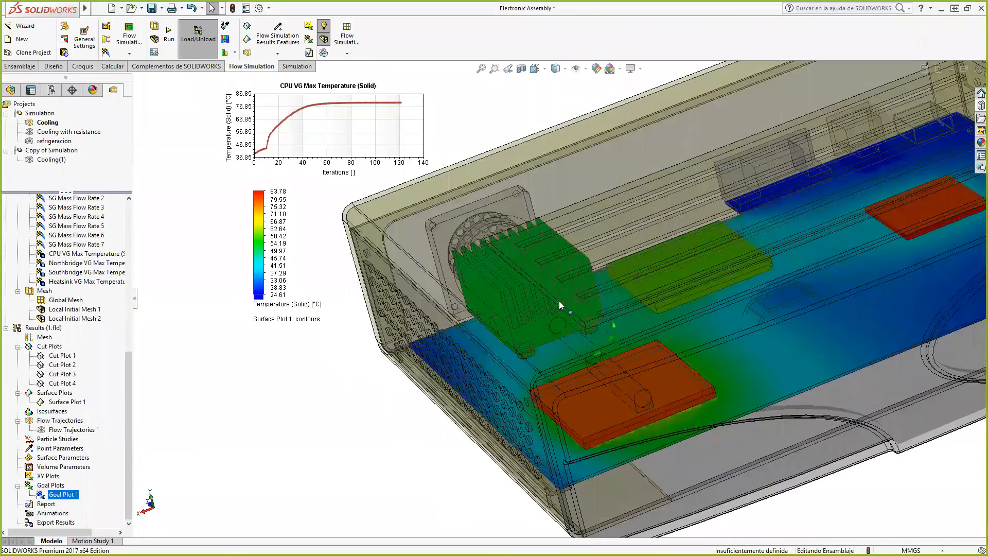
scroll(560, 303, down, 5)
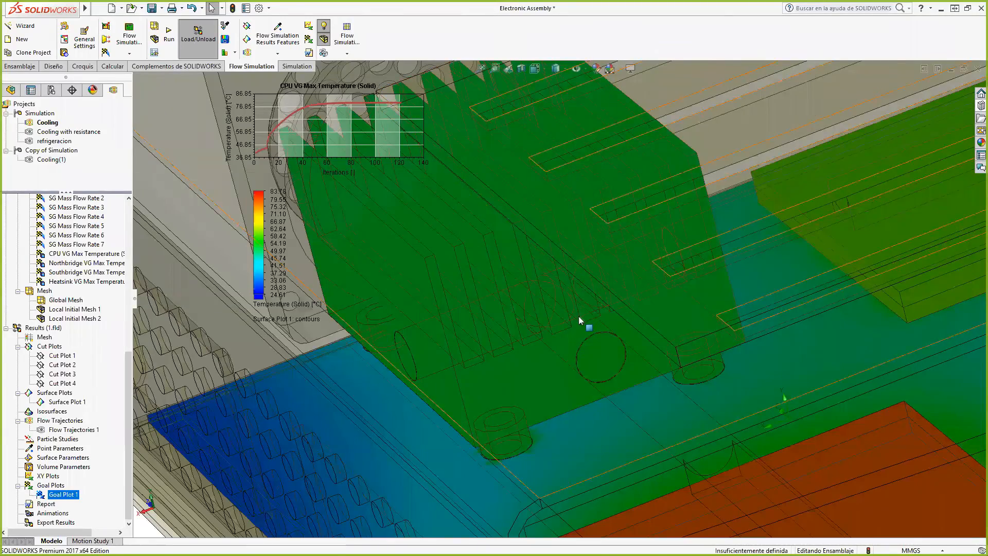
scroll(578, 316, up, 5)
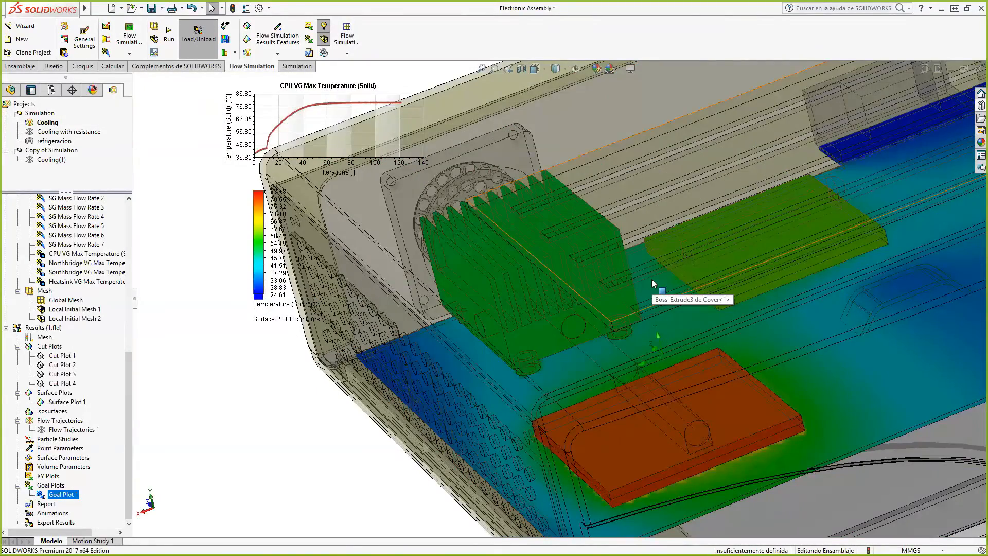
scroll(590, 297, up, 5)
scroll(763, 358, down, 2)
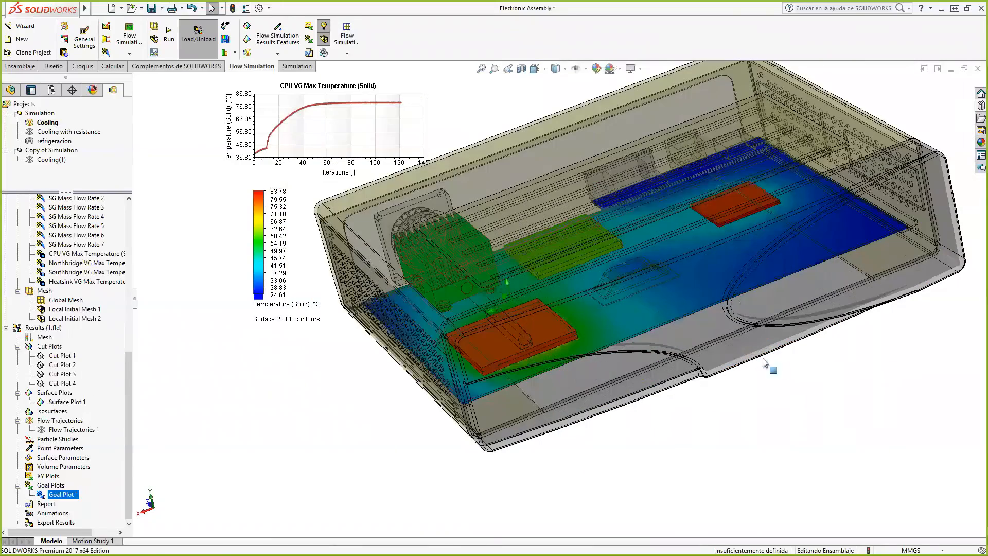
middle_drag(805, 363, 695, 360)
scroll(695, 204, down, 3)
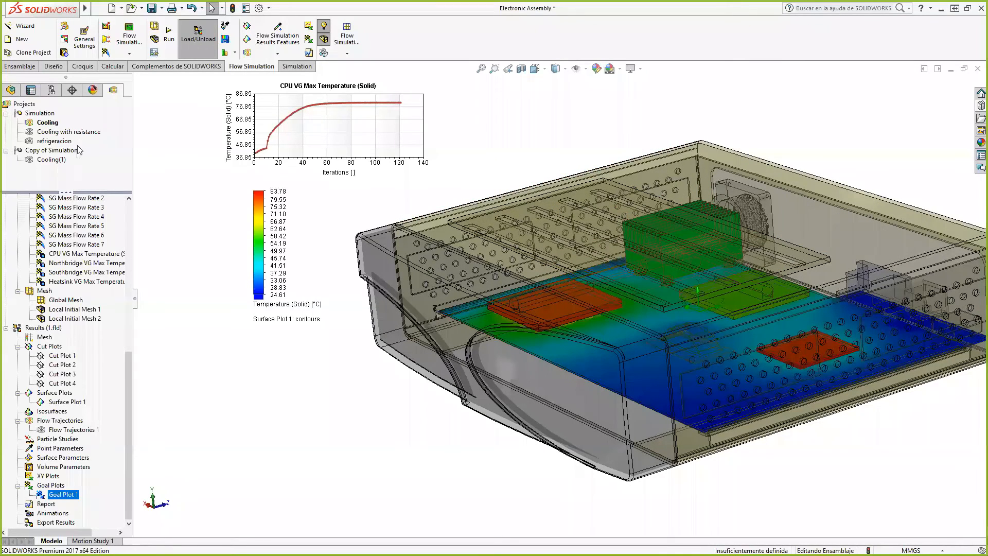
- Activate the Copy of Simulation configuration of the electronic assembly
click(51, 90)
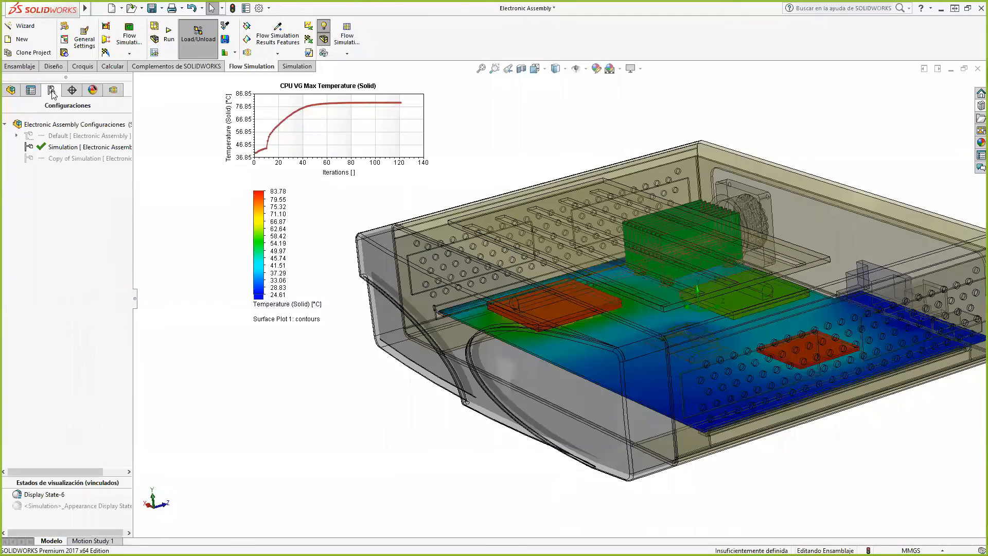
double_click(57, 158)
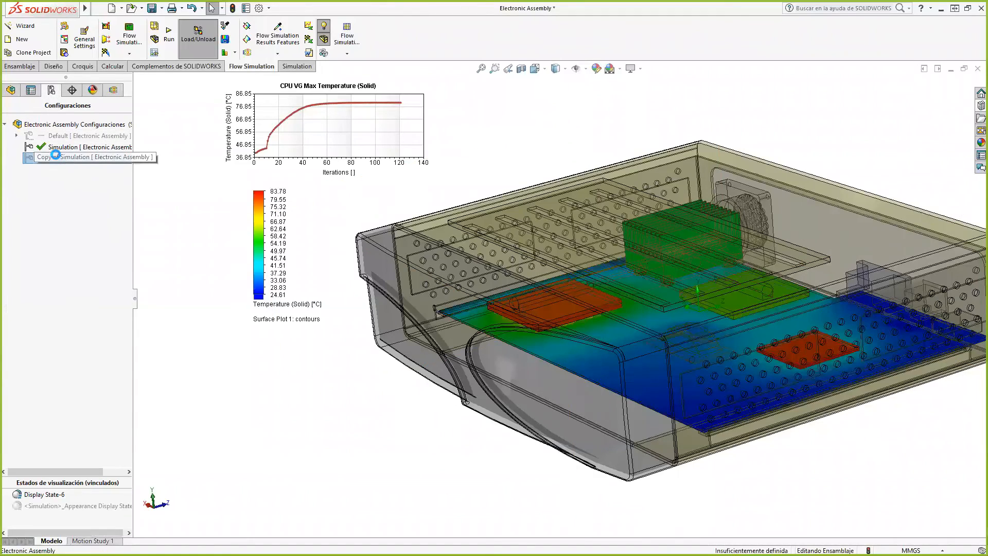
- Open the heatsink component of the electronic assembly in its own part window
scroll(524, 250, down, 1)
scroll(519, 253, up, 3)
middle_drag(409, 302, 471, 370)
click(11, 91)
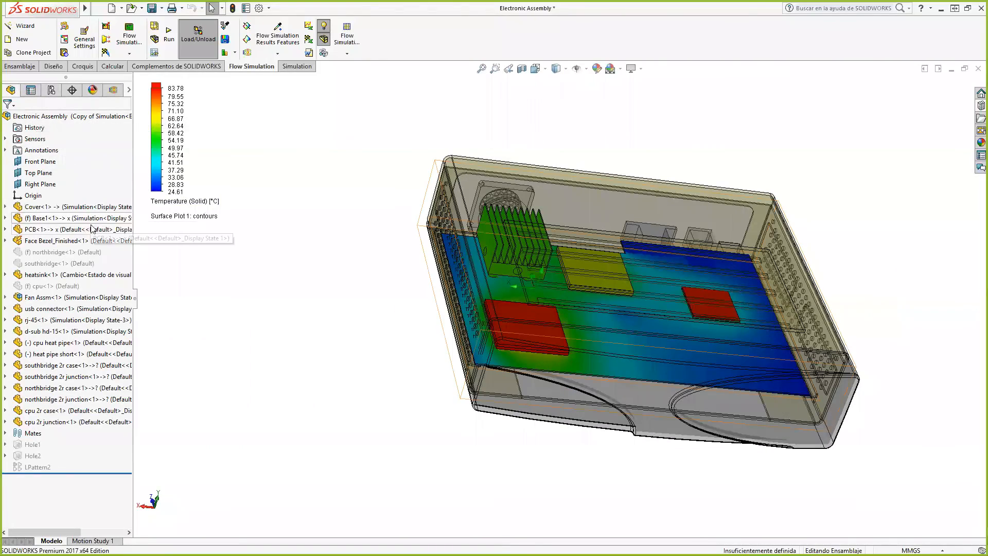
right_click(54, 276)
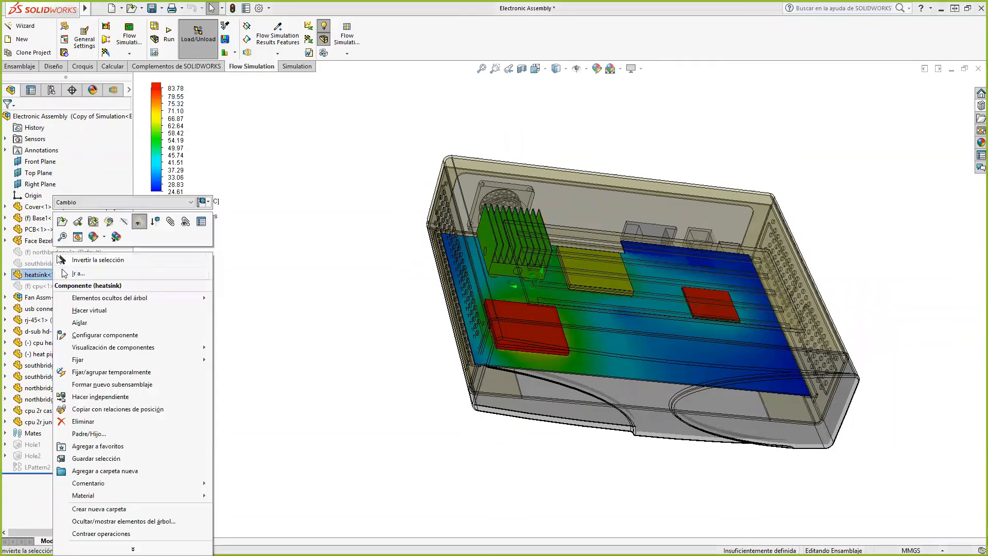
click(63, 222)
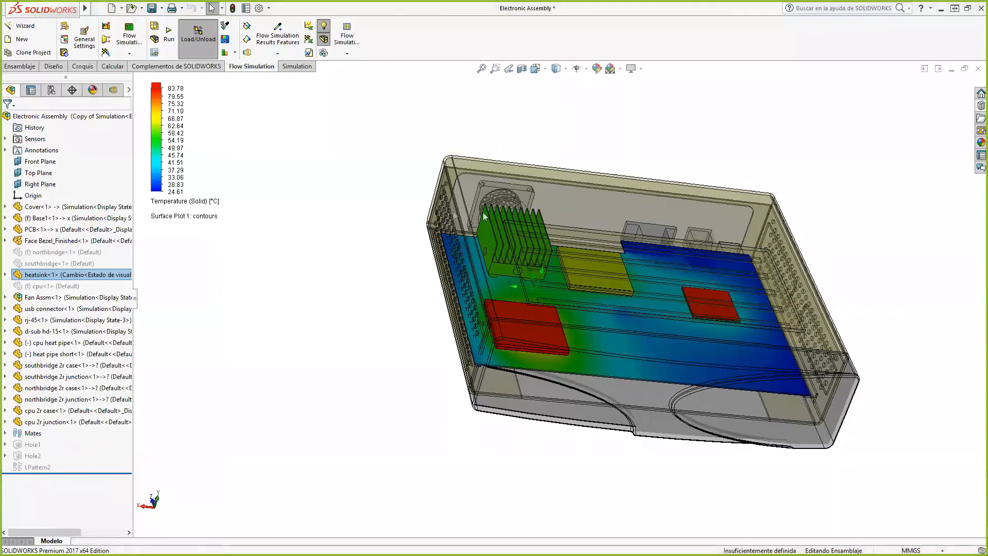
scroll(526, 333, down, 5)
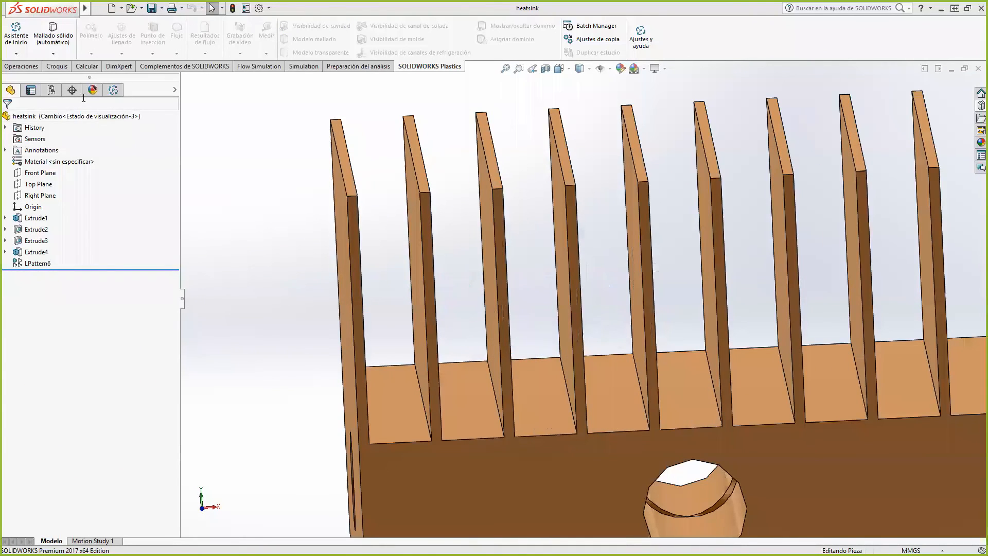
- Compare the heatsink's fins in the Default and Cambio configurations, leave Cambio active and return to the assembly
click(51, 90)
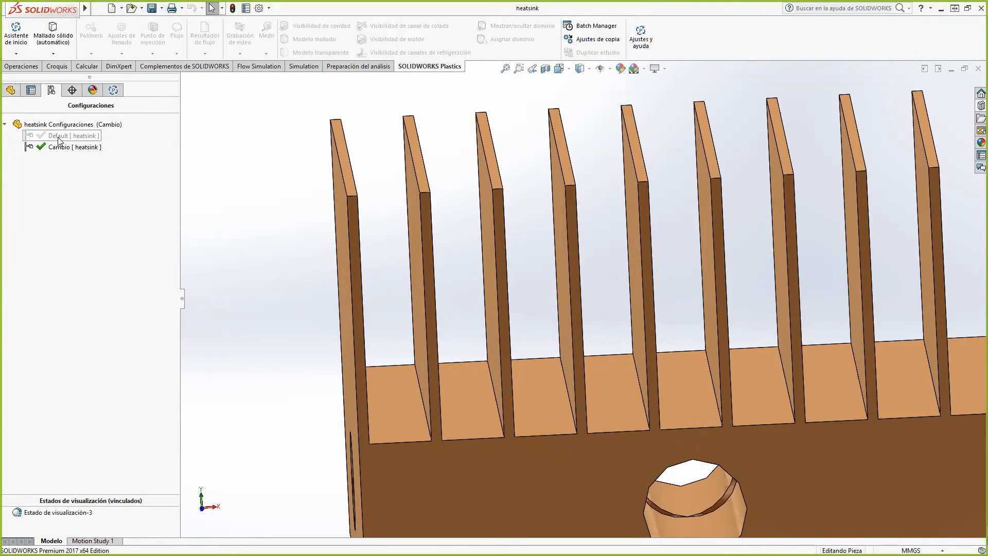
double_click(58, 135)
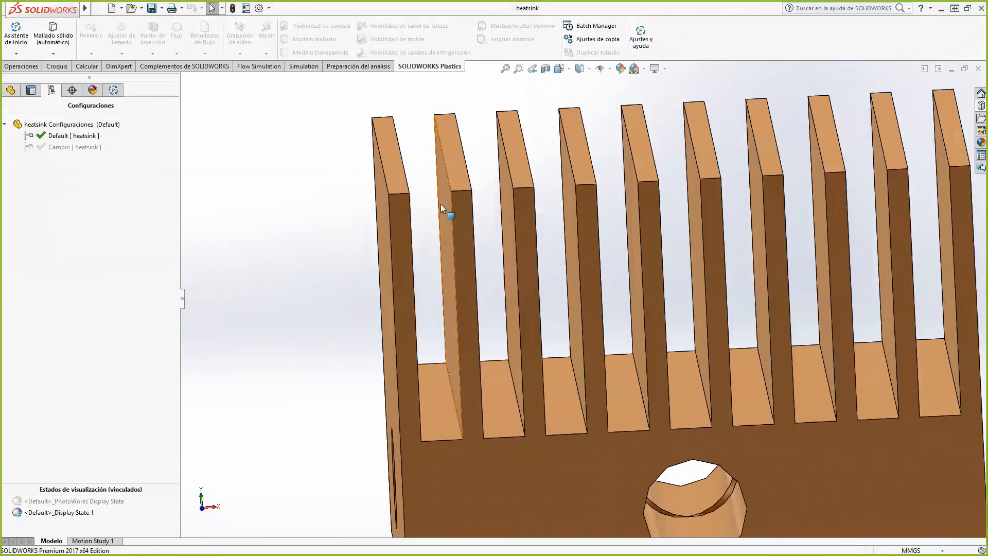
double_click(88, 147)
scroll(375, 210, down, 5)
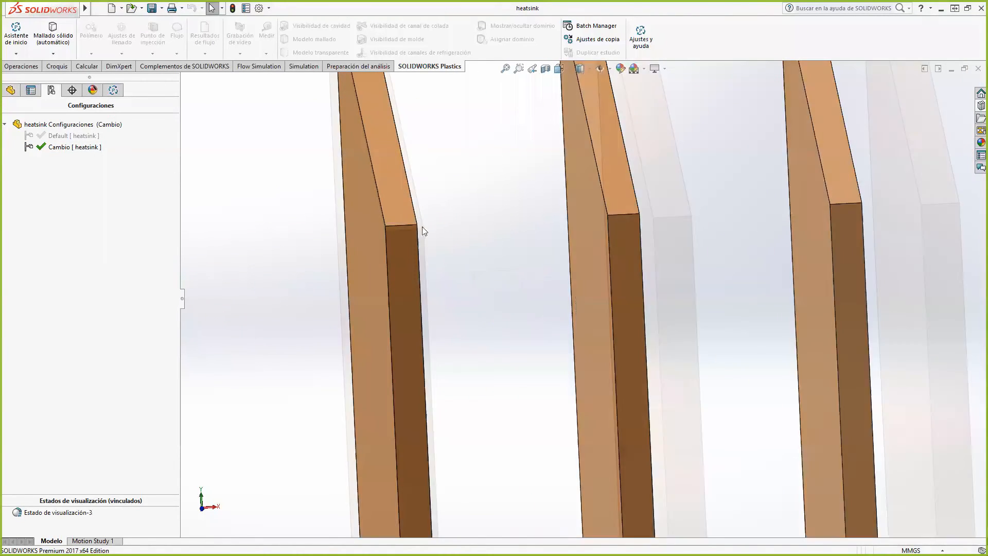
scroll(450, 248, up, 5)
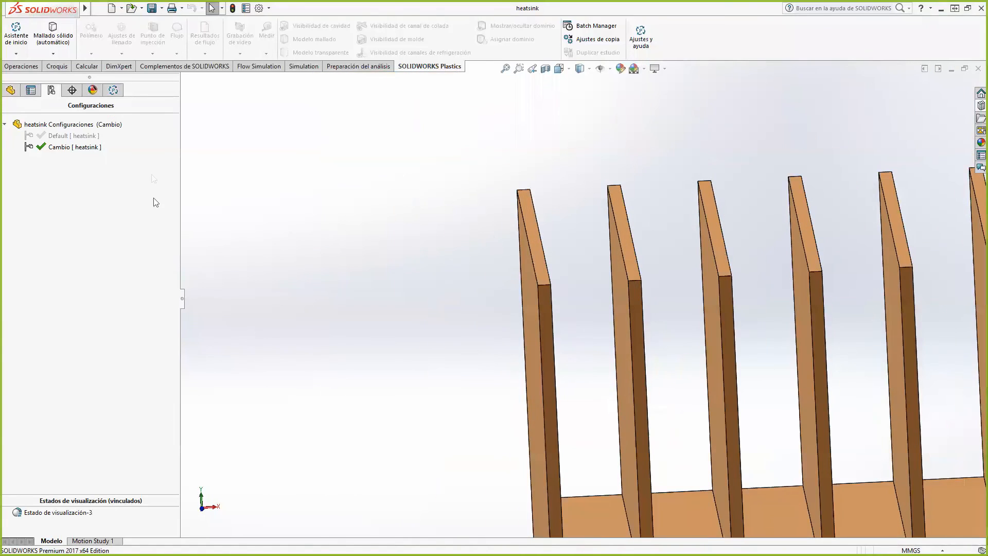
click(975, 70)
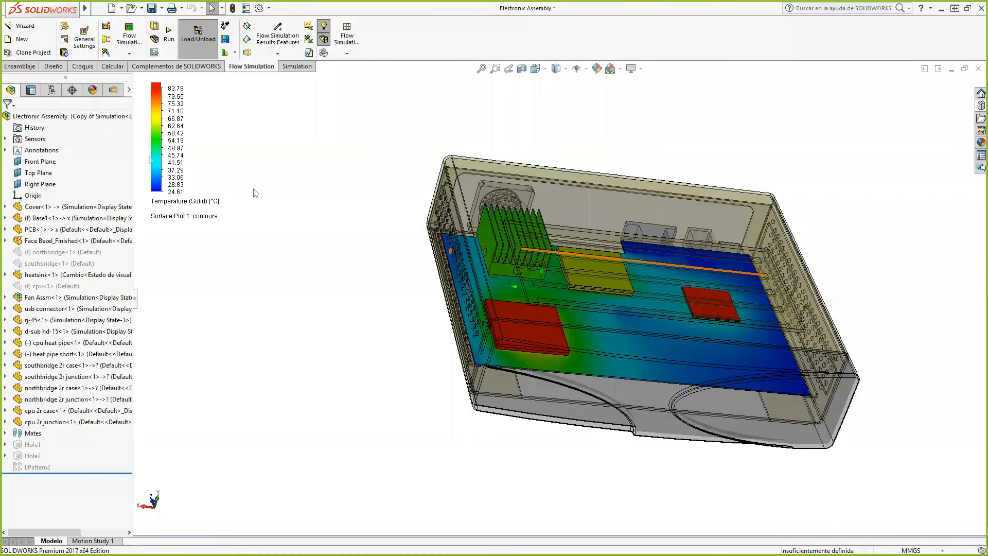
- Compare the heatsink's fins between the assembly's Simulation and Copy of Simulation configurations, ending with Copy of Simulation active
click(59, 93)
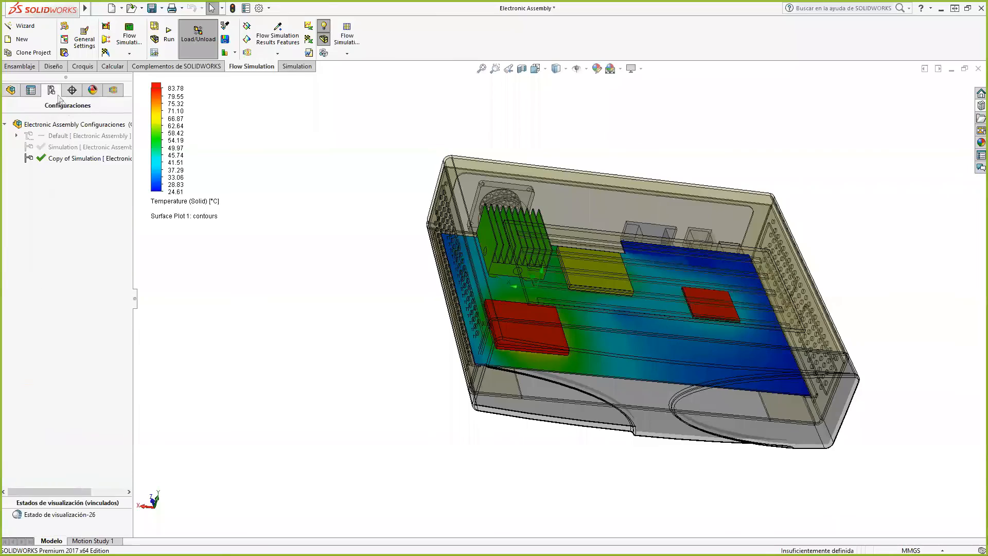
double_click(81, 146)
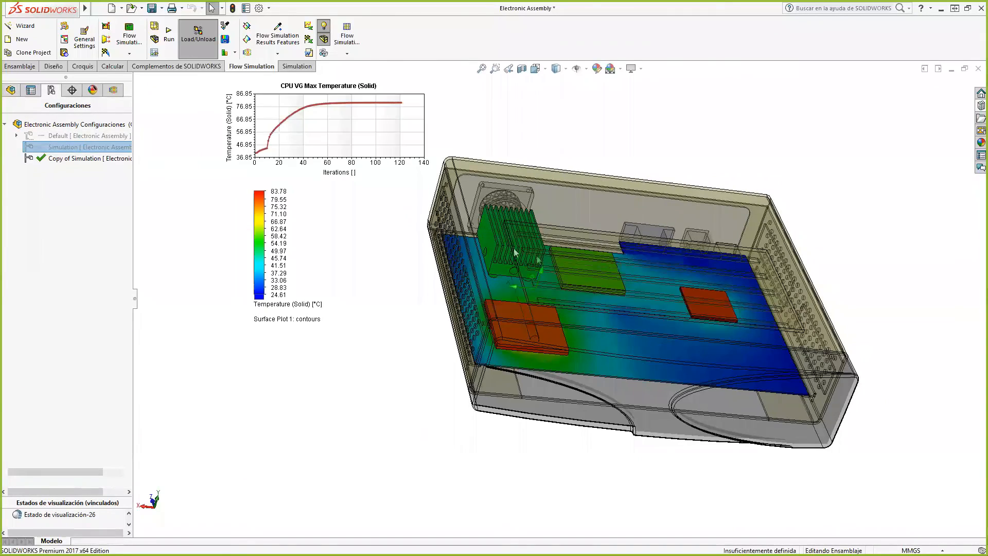
scroll(525, 265, down, 5)
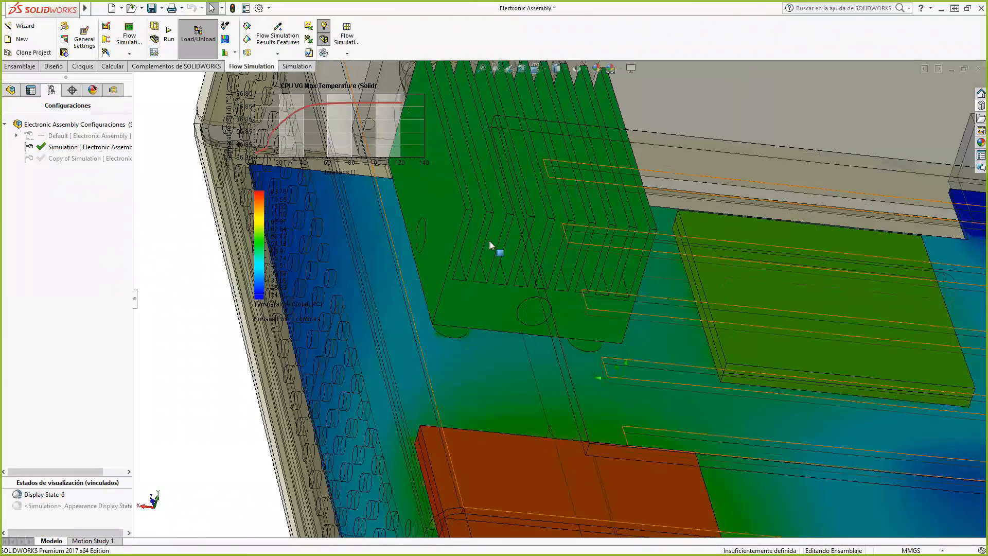
double_click(100, 159)
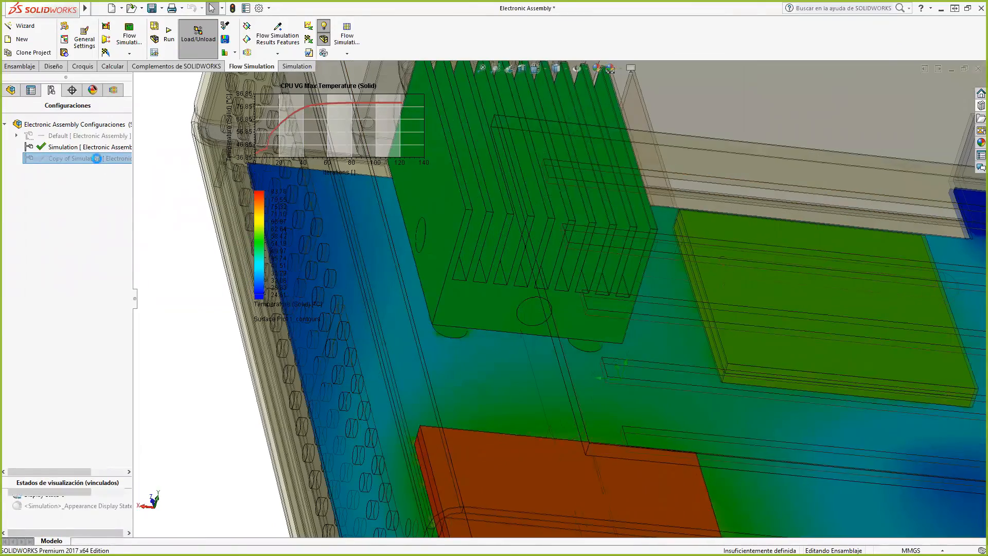
scroll(478, 211, down, 6)
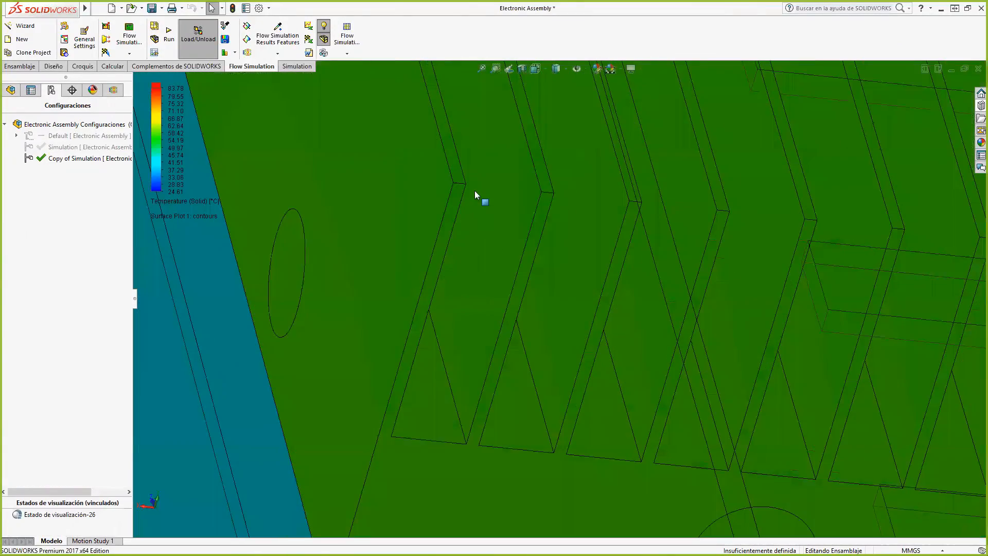
scroll(528, 267, up, 10)
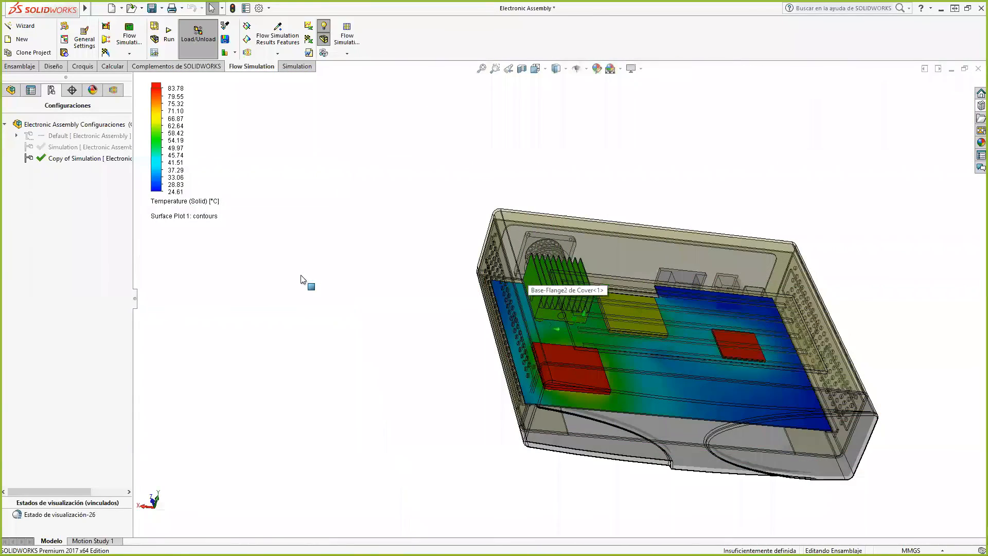
- Examine the input data, goals and results of the Cooling(1) project under Copy of Simulation
click(113, 91)
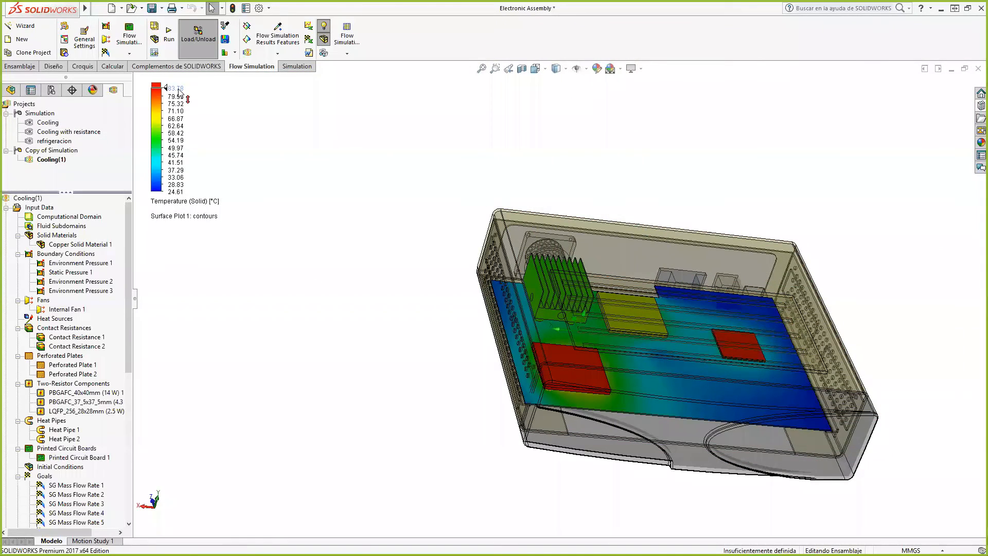
scroll(115, 429, down, 2)
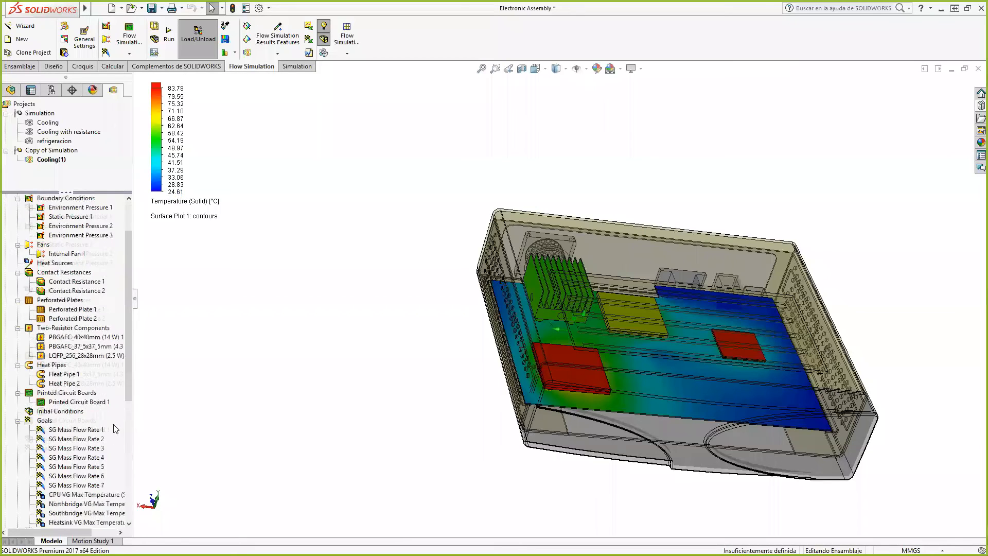
scroll(105, 432, down, 8)
scroll(73, 397, up, 10)
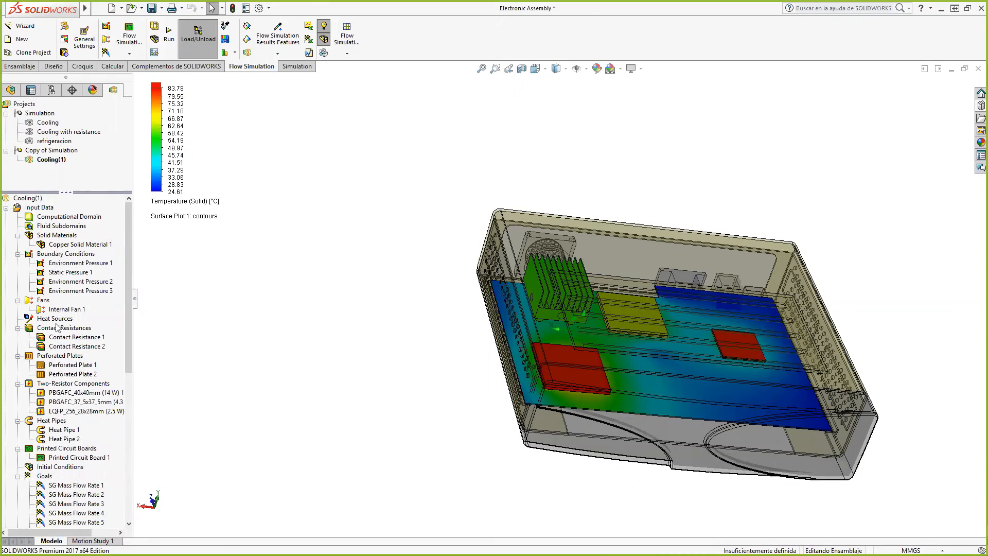
right_click(51, 123)
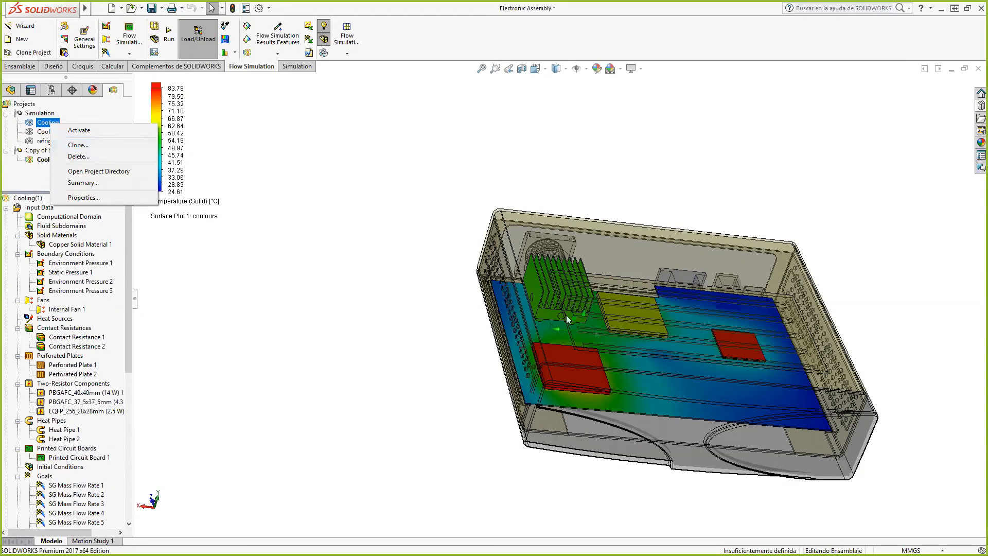
click(616, 185)
- Edit Goal Plot 1 of the Cooling(1) project and export its selected temperature goals to an Excel workbook
scroll(186, 331, down, 1)
scroll(103, 387, down, 10)
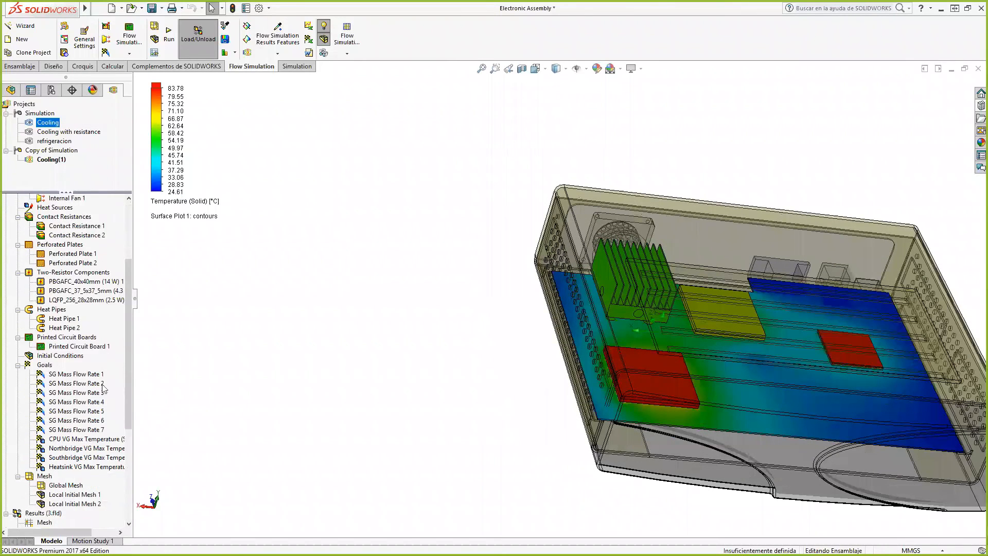
scroll(60, 459, down, 1)
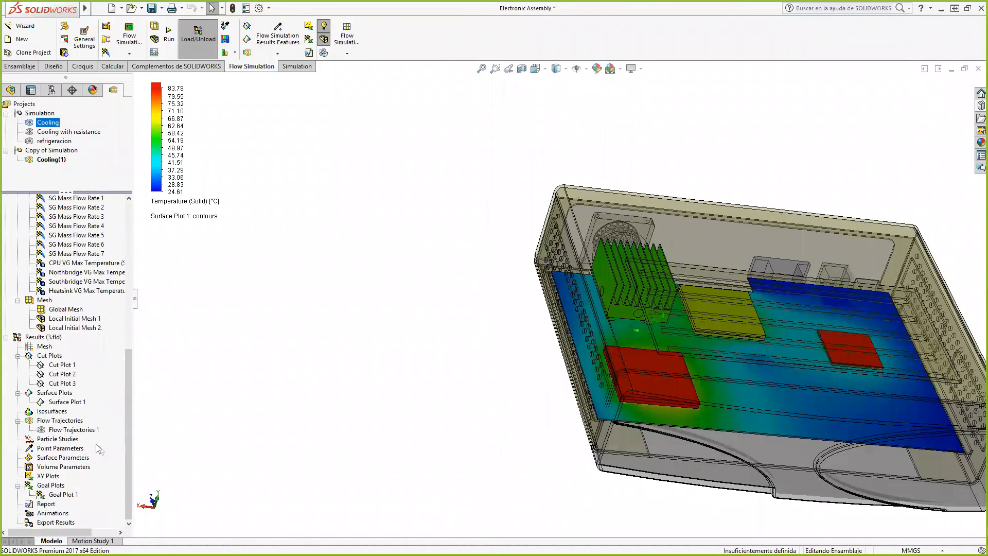
double_click(61, 497)
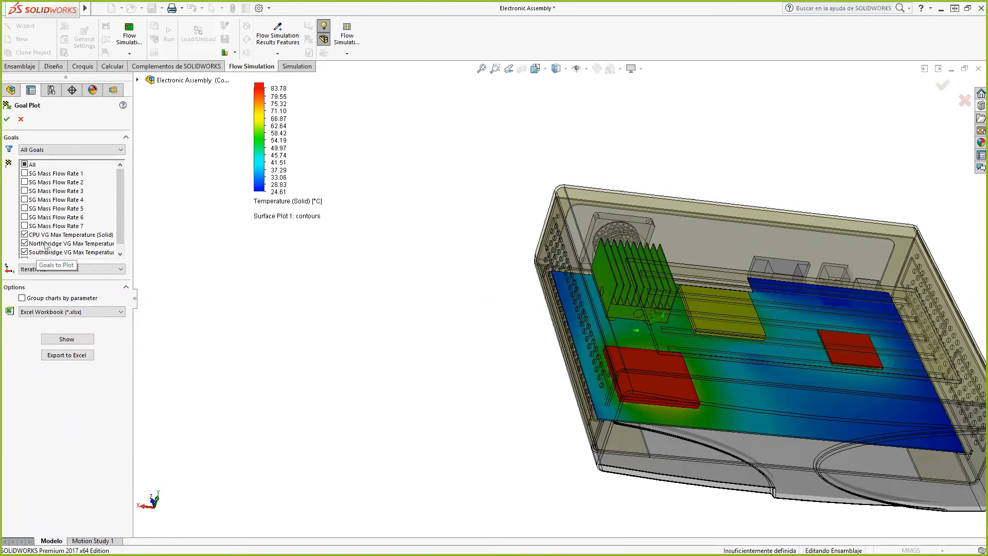
click(68, 355)
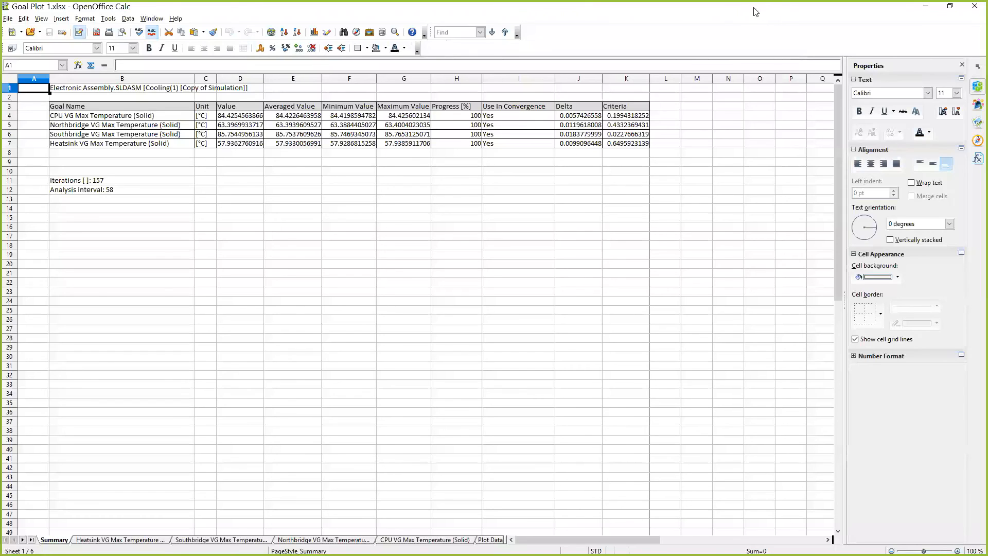
- Arrange the Goal Plot 1 and Goal Plot 1 (1) workbooks in reduced windows one above the other
double_click(755, 16)
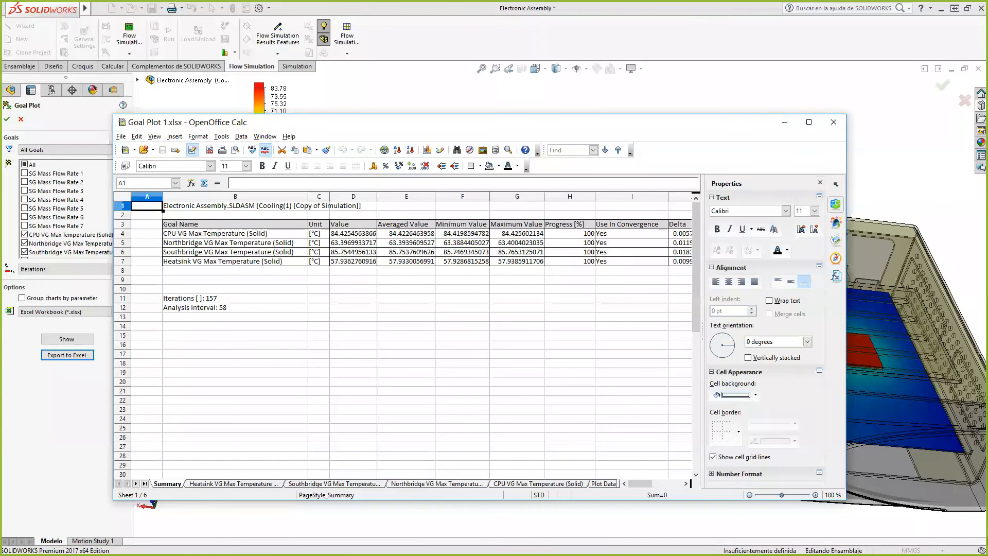
drag(523, 126, 486, 155)
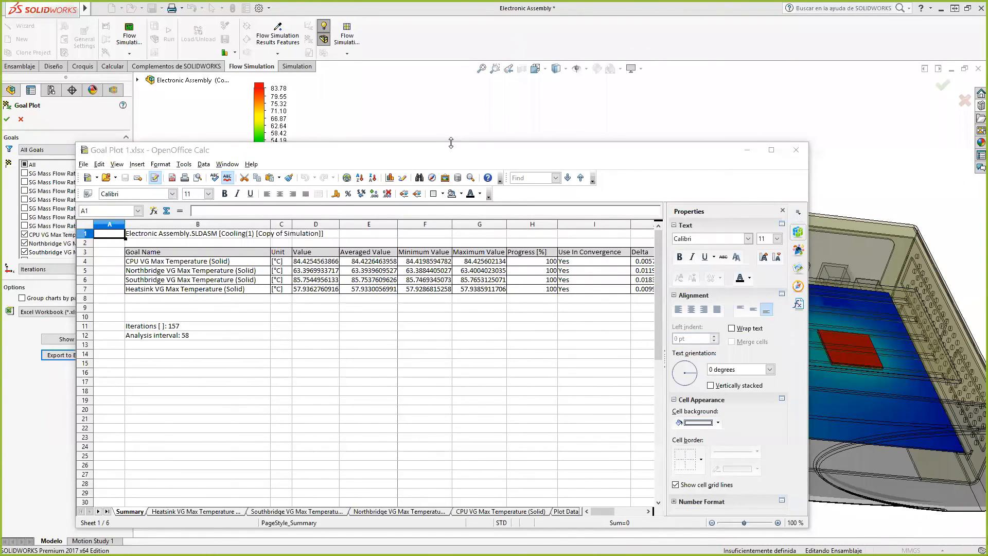
drag(451, 143, 451, 296)
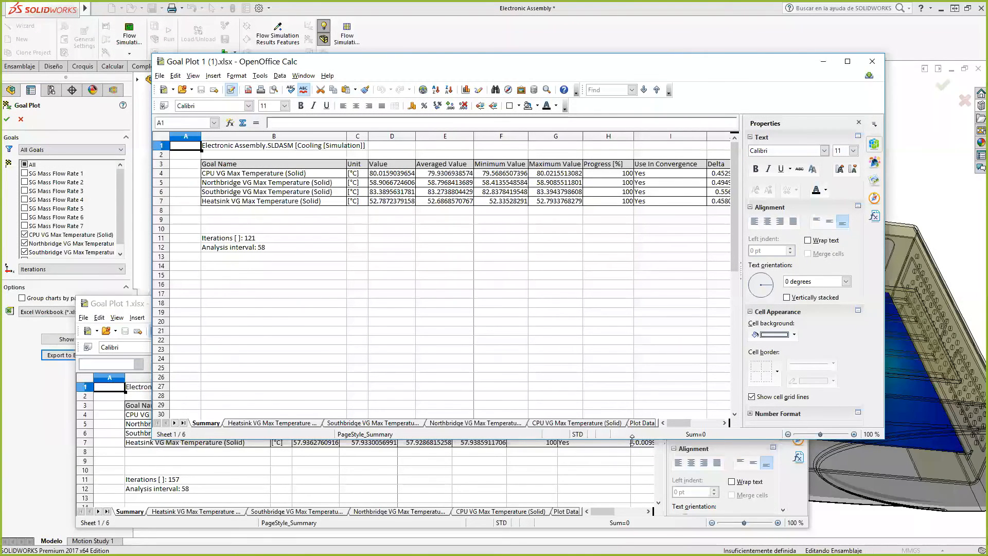
drag(632, 439, 633, 256)
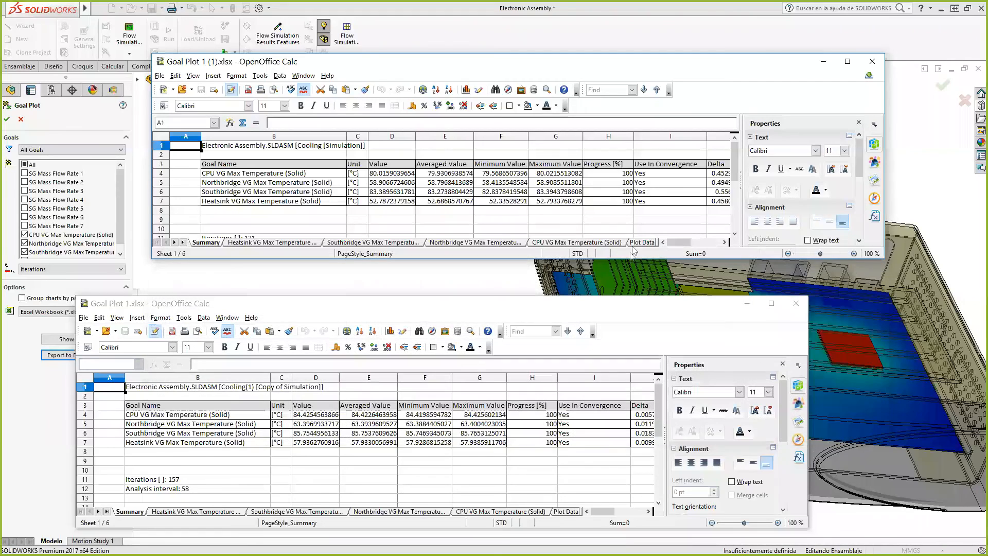
drag(662, 69, 599, 98)
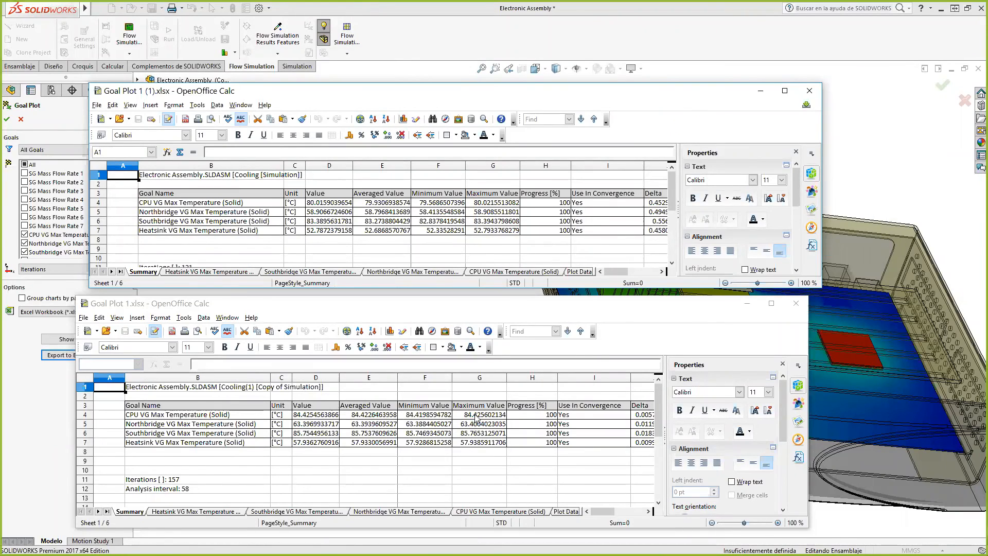
- Compare the CPU's maximum temperature between the Cooling and Cooling(1) result workbooks
click(495, 202)
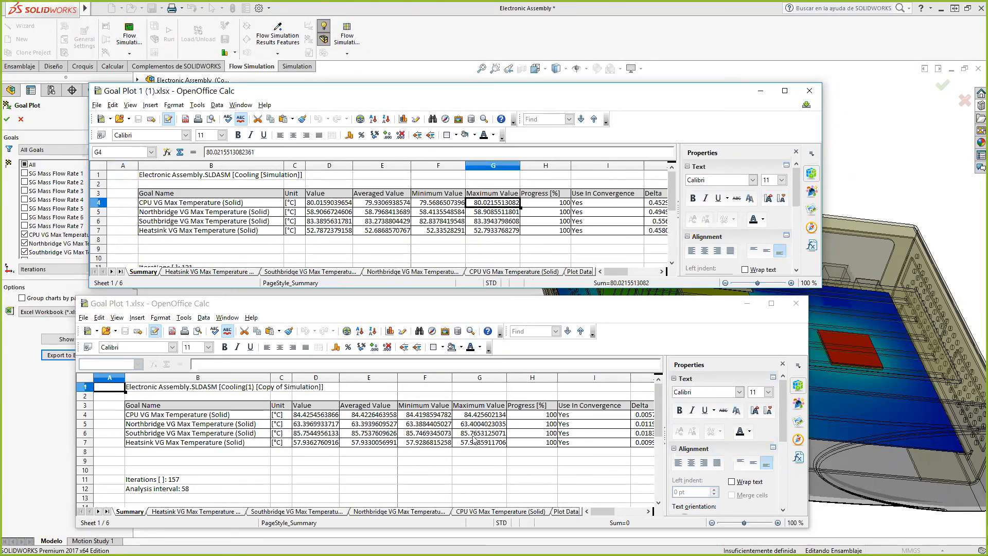
click(478, 416)
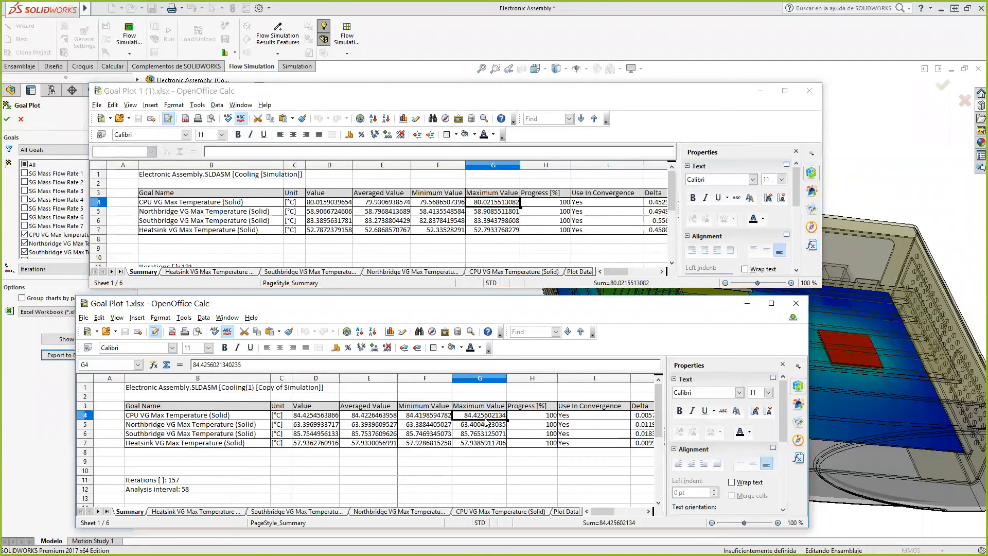
click(490, 216)
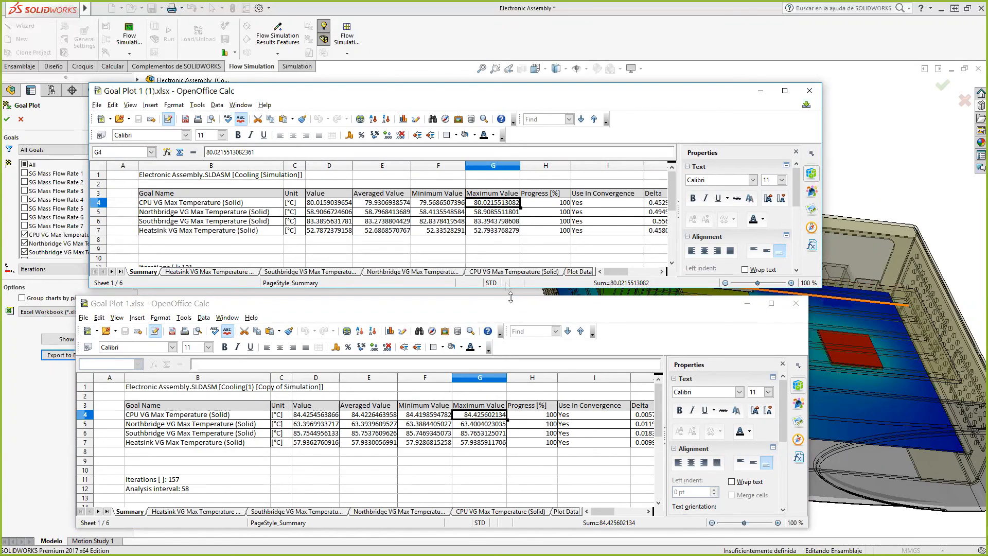
- Compare the southbridge's maximum temperature between the two workbooks, checking the component in the model's surface plot
click(480, 435)
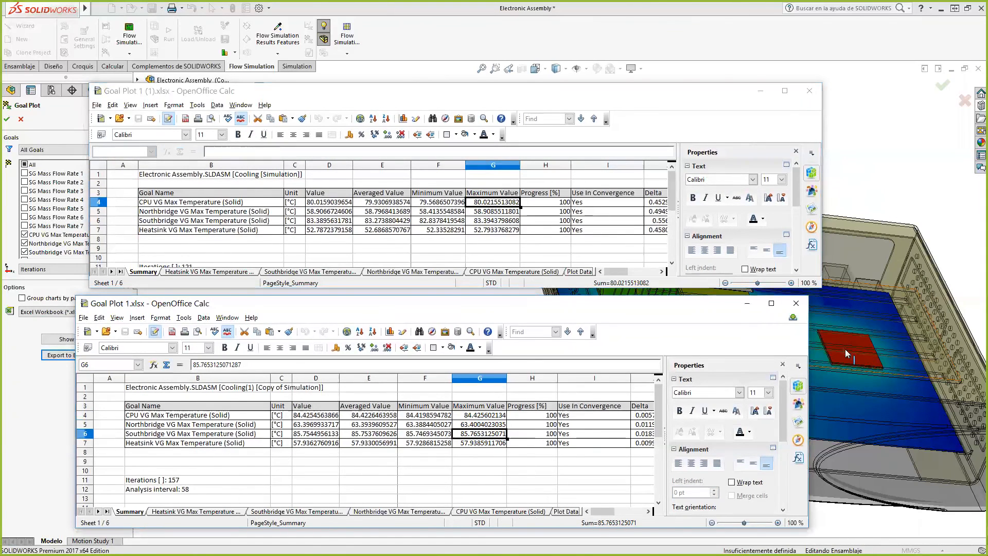
scroll(837, 361, up, 4)
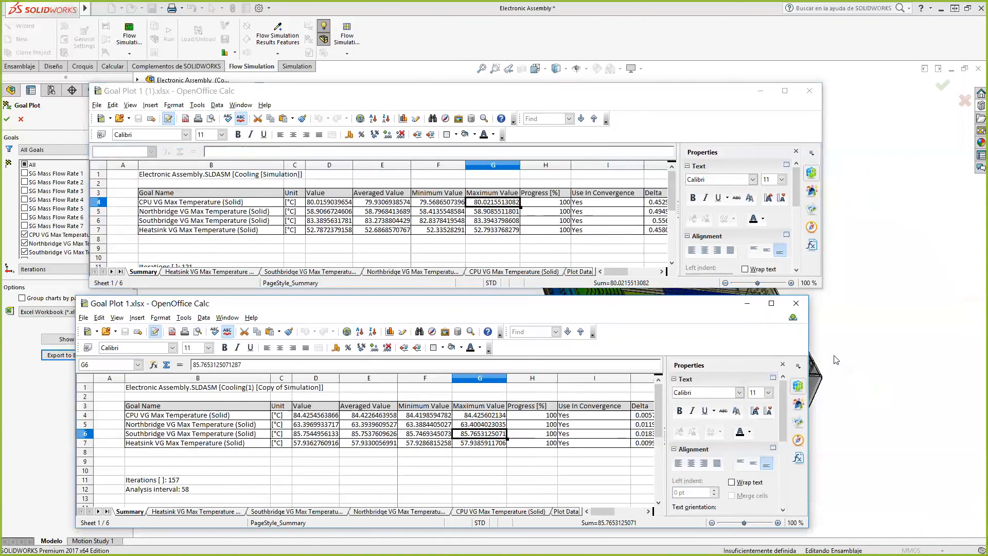
scroll(837, 361, down, 4)
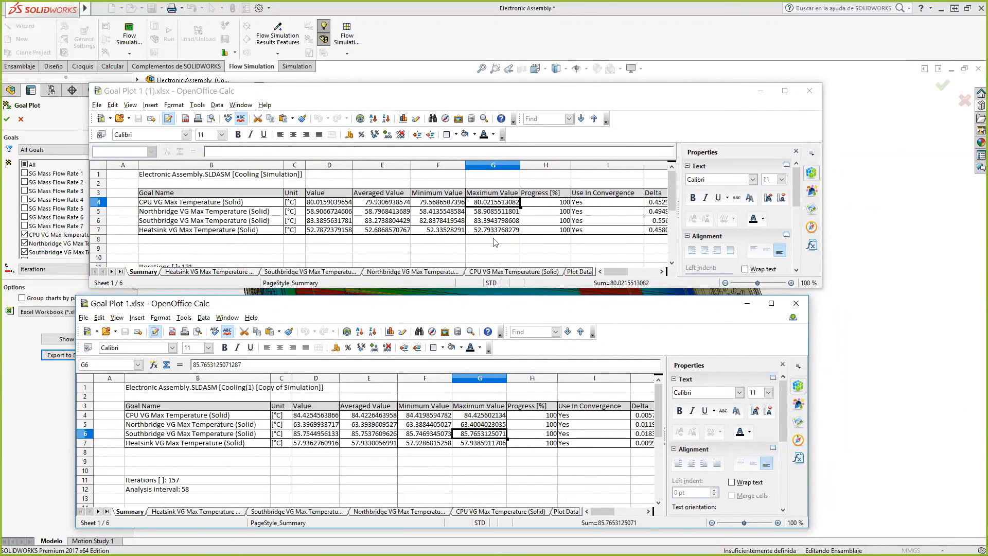
click(490, 222)
click(478, 434)
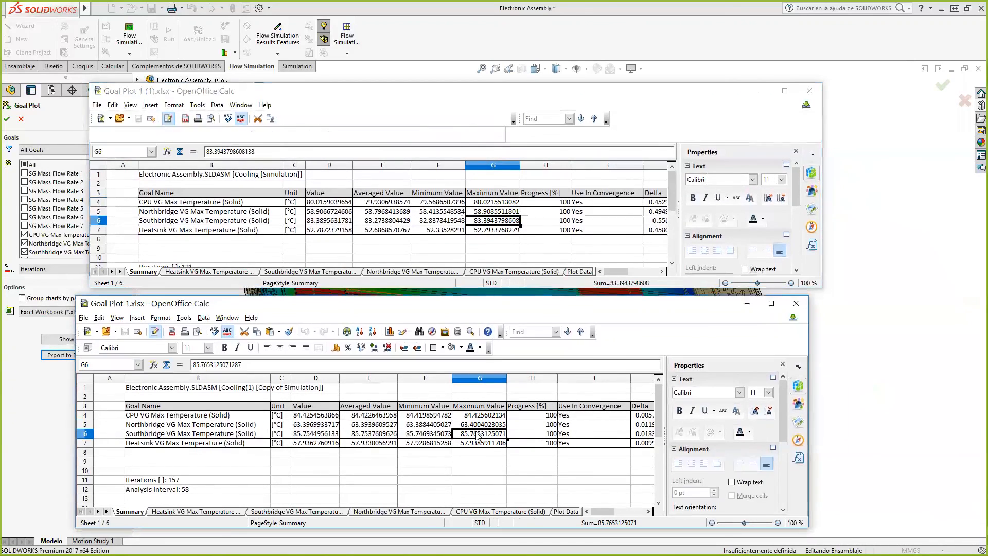
- Compare the southbridge and heatsink maximum temperatures between the two goal workbooks, and close the Goal Plot settings in SOLIDWORKS
click(496, 225)
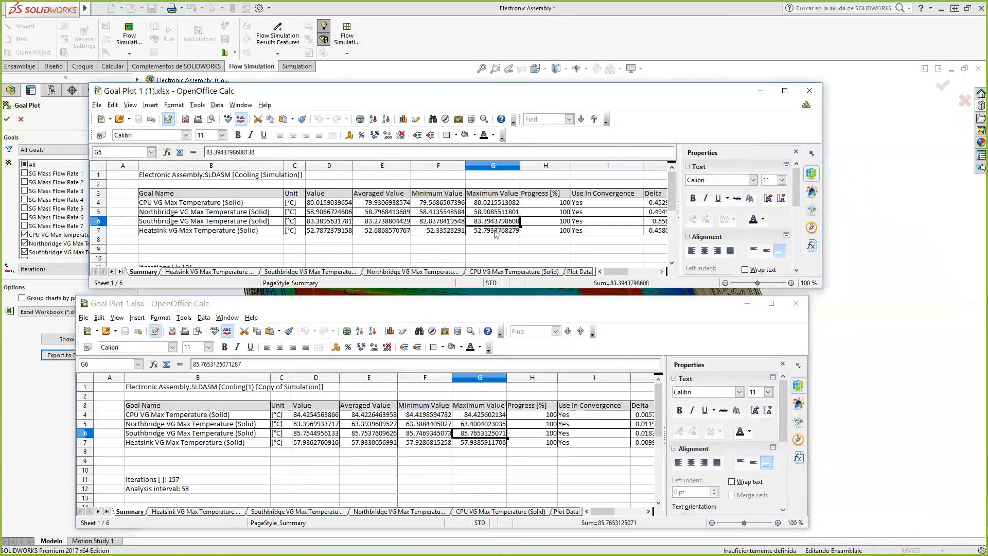
click(475, 435)
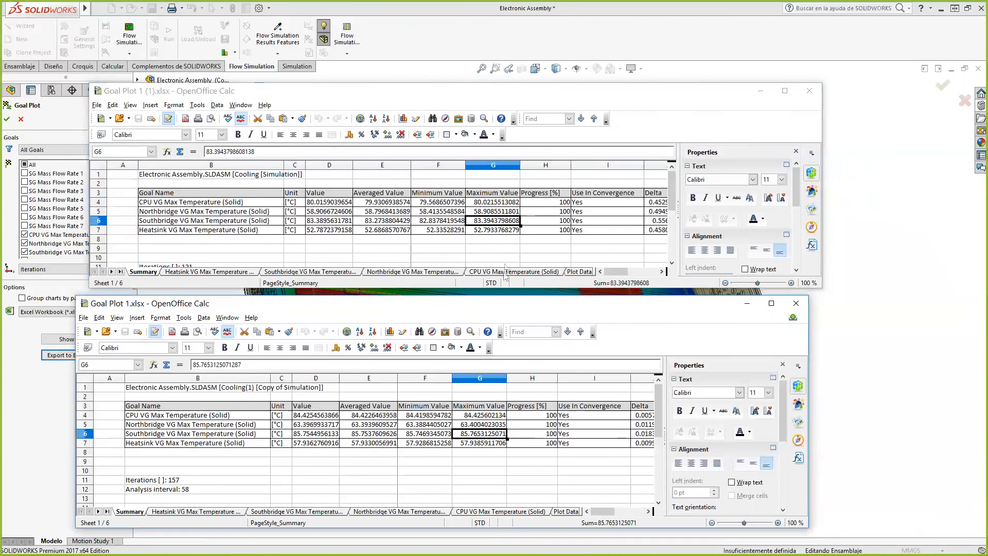
click(494, 224)
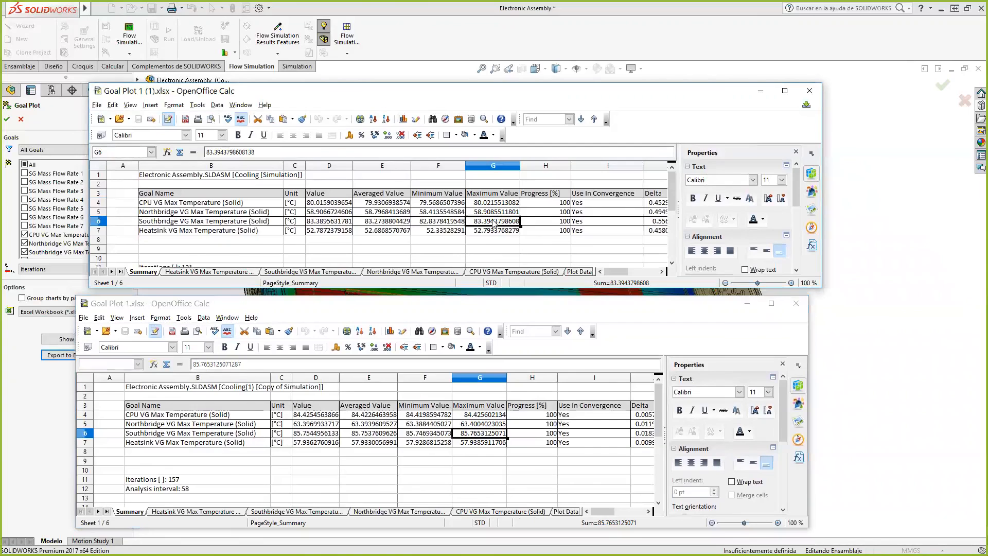
click(483, 435)
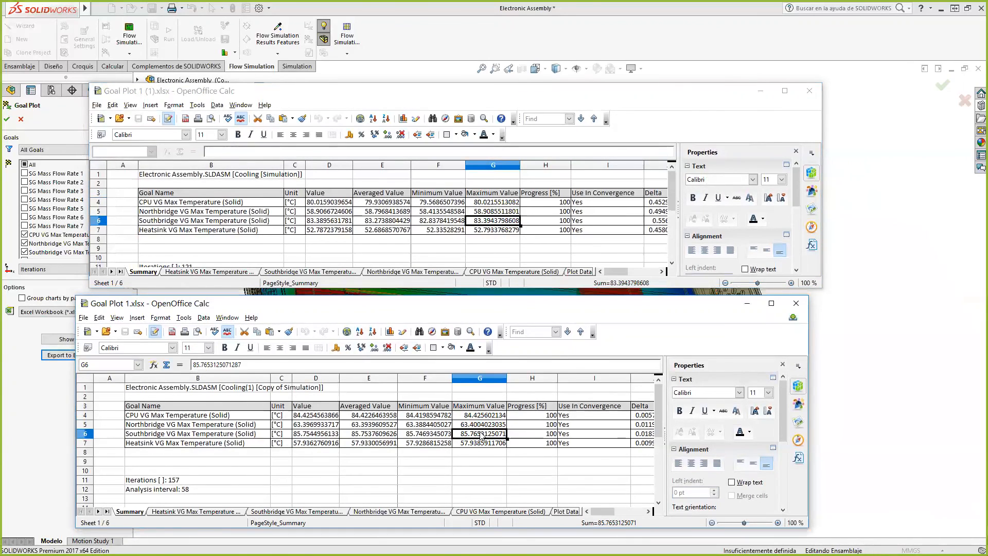
click(490, 231)
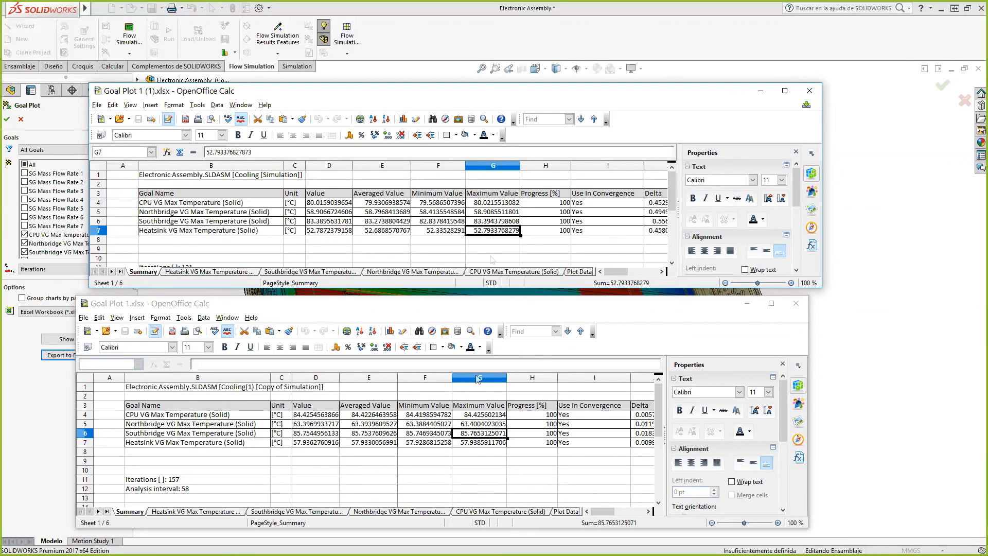
click(480, 446)
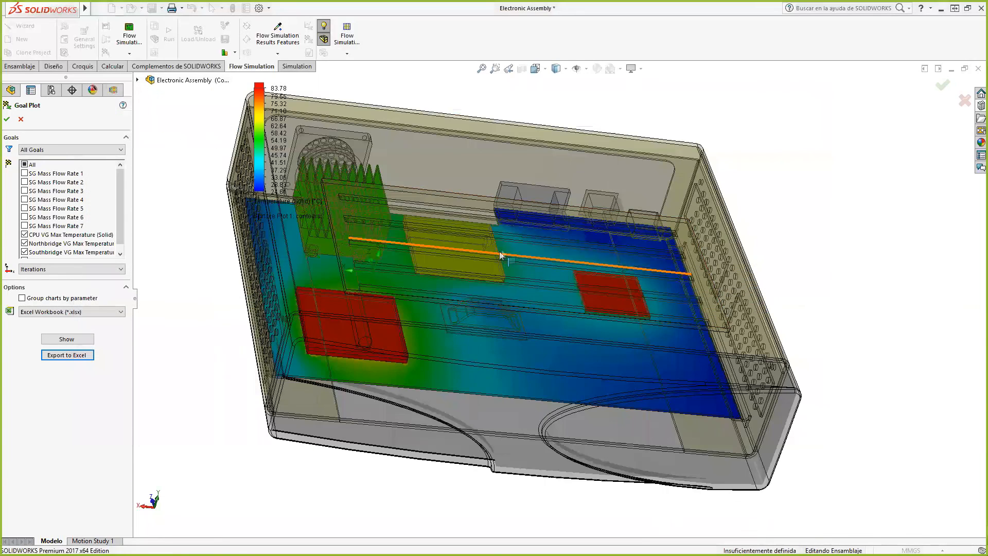
middle_drag(500, 253, 453, 280)
click(23, 120)
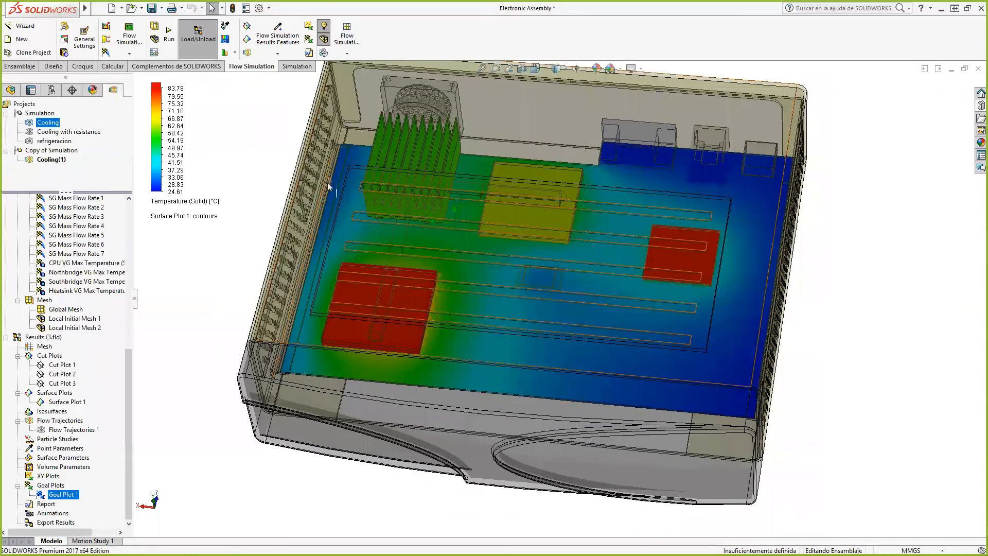
- Activate the refrigeracion project and try to load its results
double_click(56, 141)
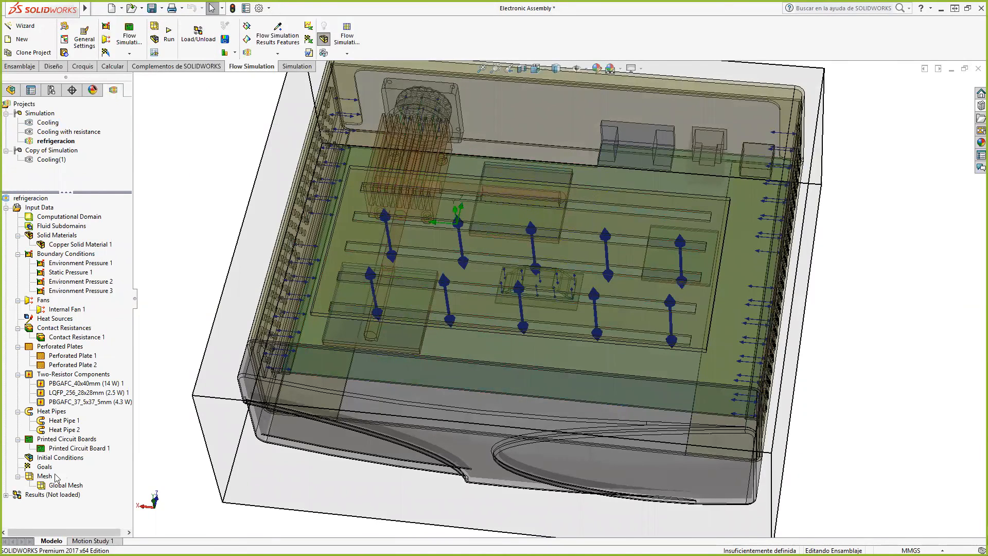
right_click(29, 497)
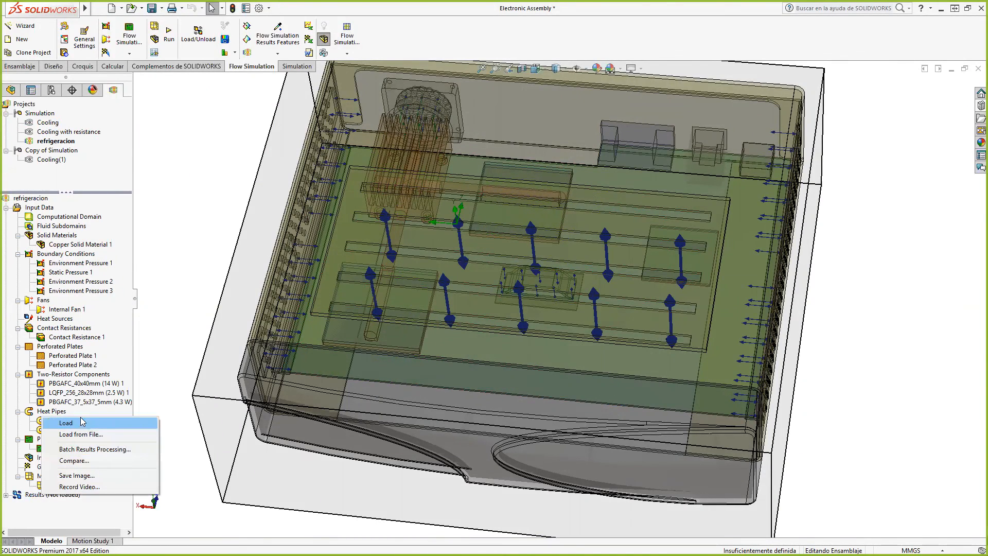
click(81, 423)
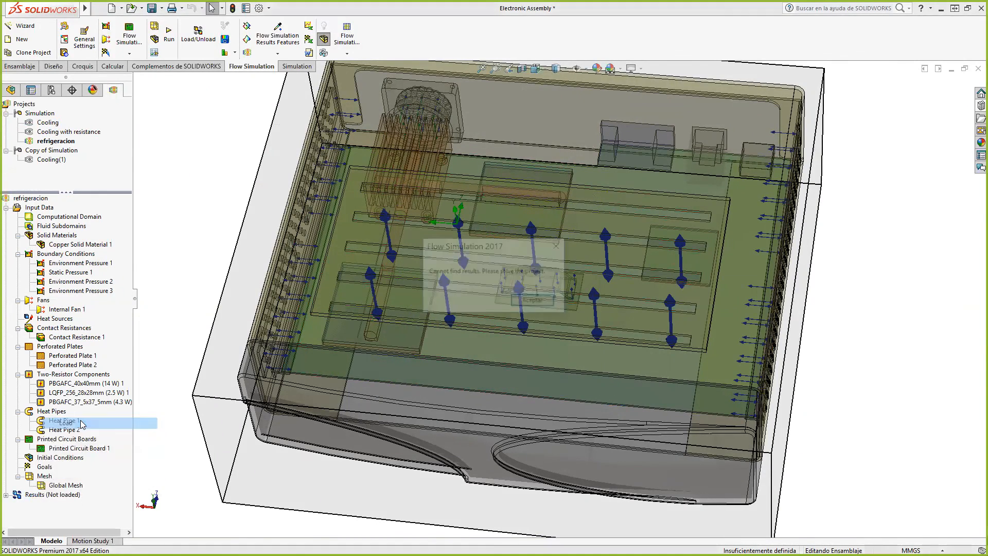
click(532, 301)
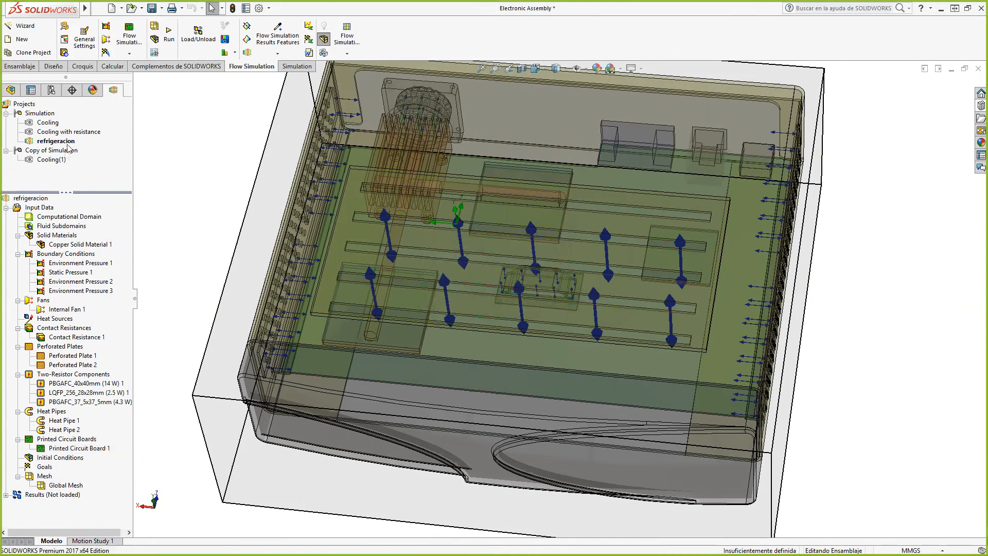
- Alternate between the Cooling(1) and Cooling projects to compare their heatsinks and surface temperature plots, finishing with Cooling active
double_click(59, 162)
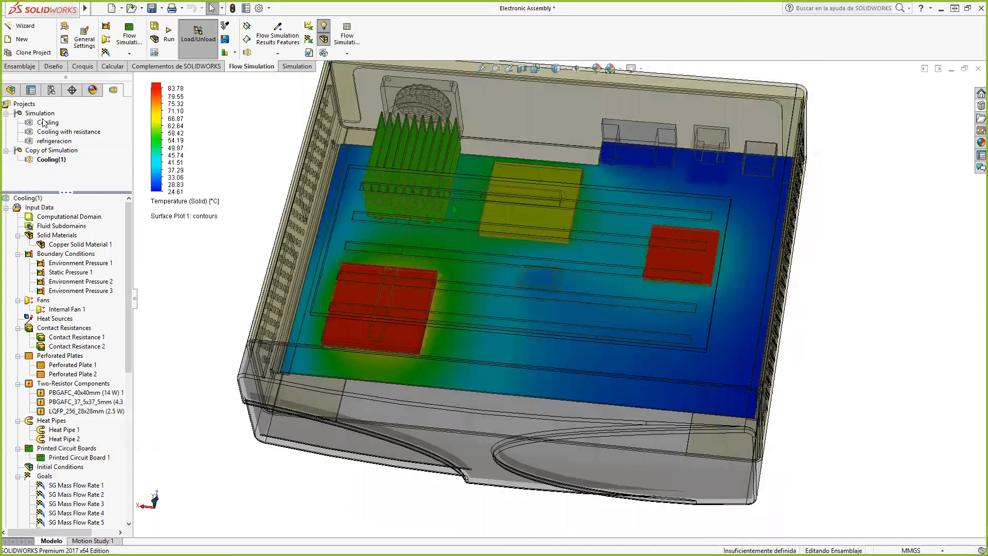
double_click(45, 122)
double_click(50, 161)
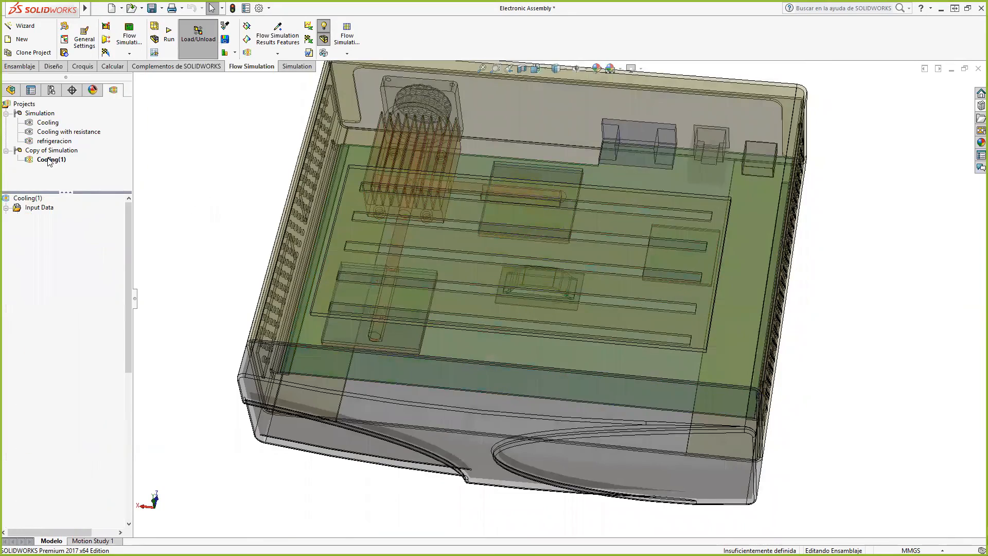
double_click(47, 123)
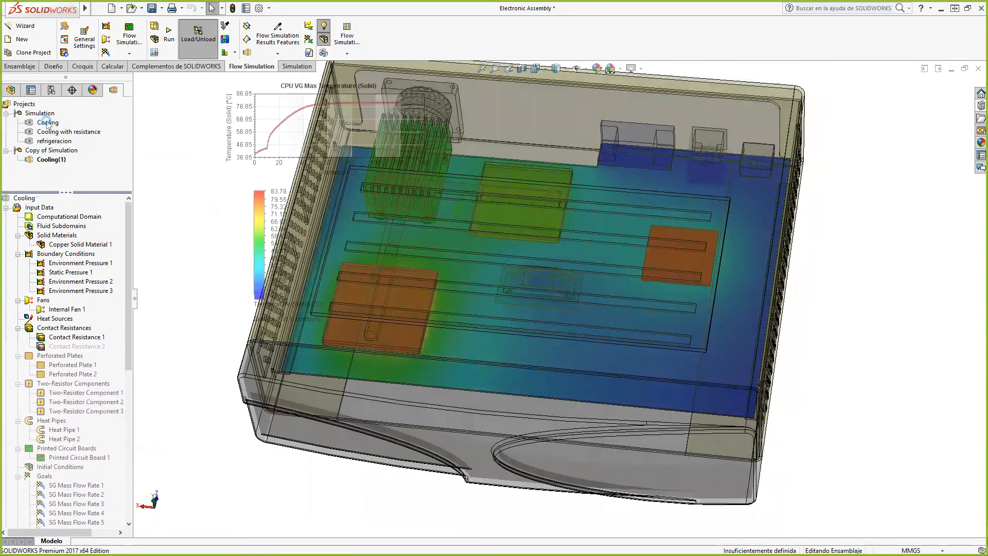
scroll(572, 288, down, 3)
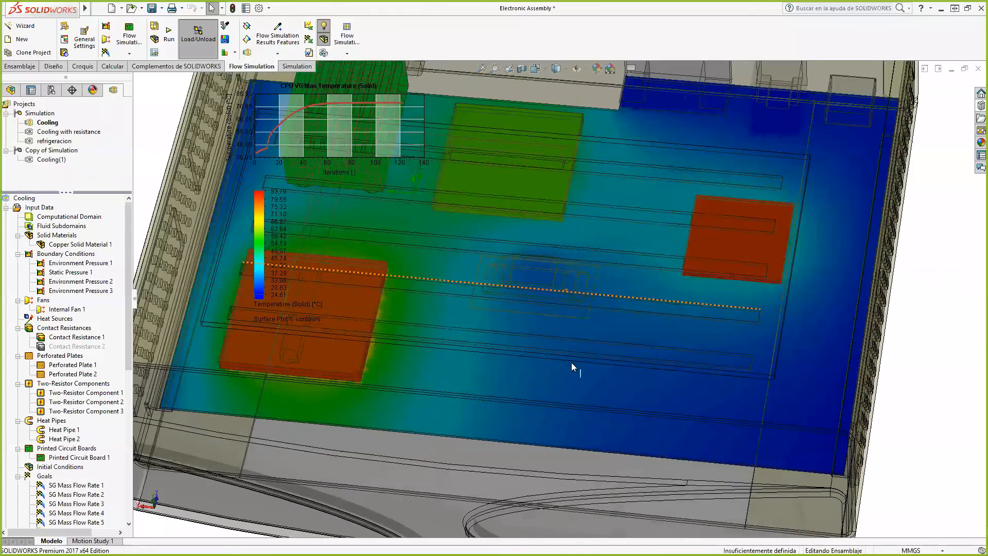
scroll(504, 363, up, 3)
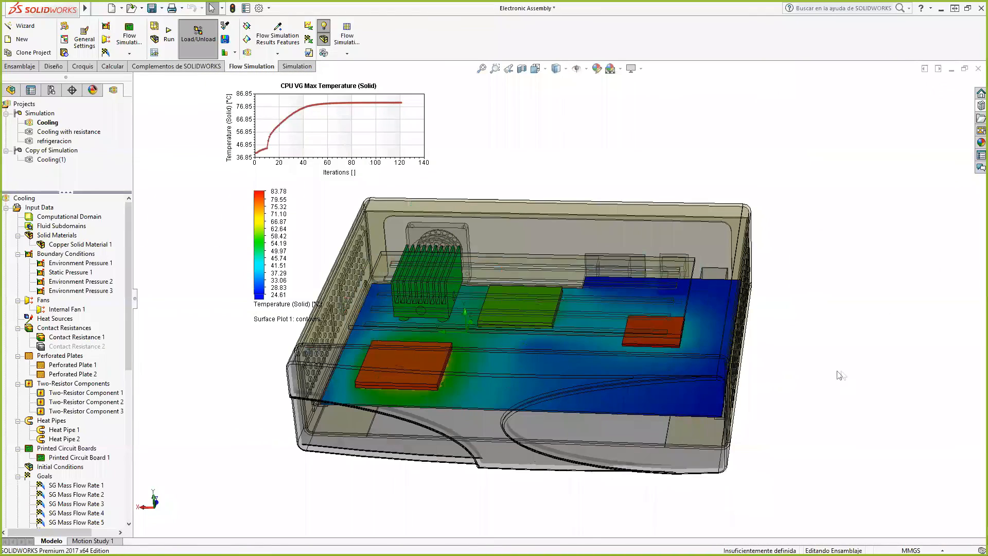